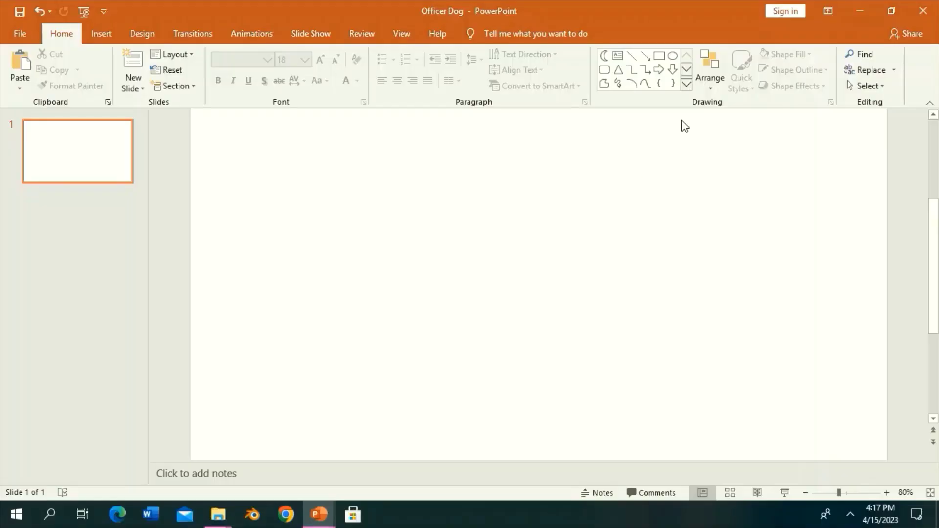
Step: Draw a tall blue rounded rectangle near the centre of the slide
left_click(687, 84)
left_click(690, 74)
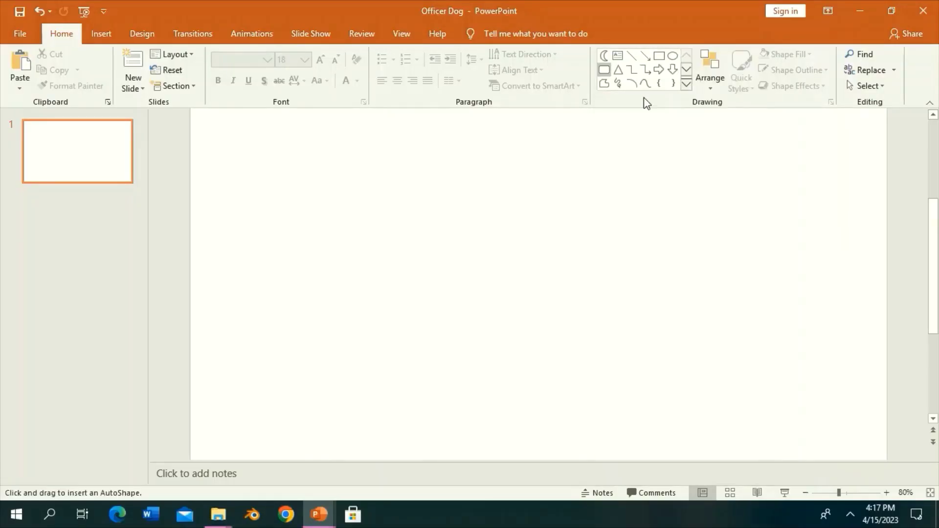
mouse_move(457, 178)
left_mouse_down()
mouse_move(513, 236)
mouse_move(511, 374)
mouse_move(505, 175)
left_mouse_up()
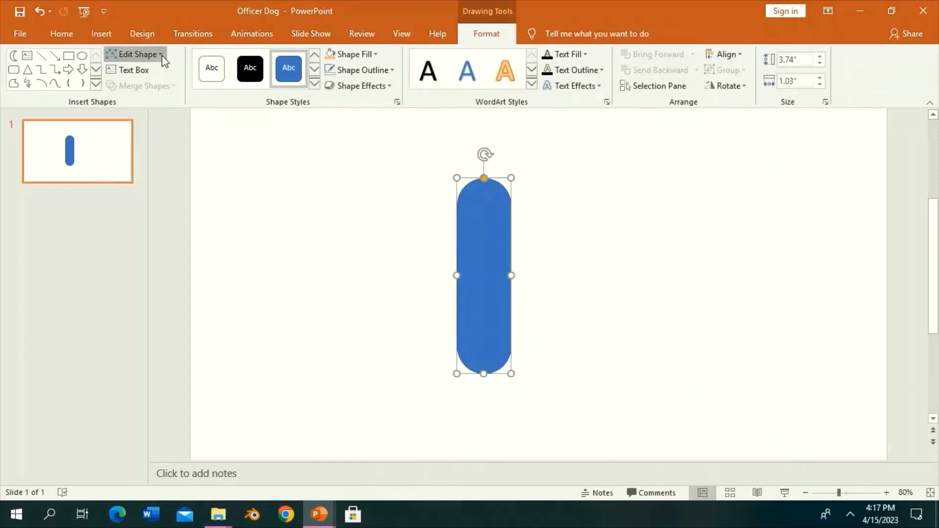
Step: Pull the rectangle's left side inward with Edit Points into a curved bean outline
left_click_drag(457, 270, 516, 282)
left_click(544, 230)
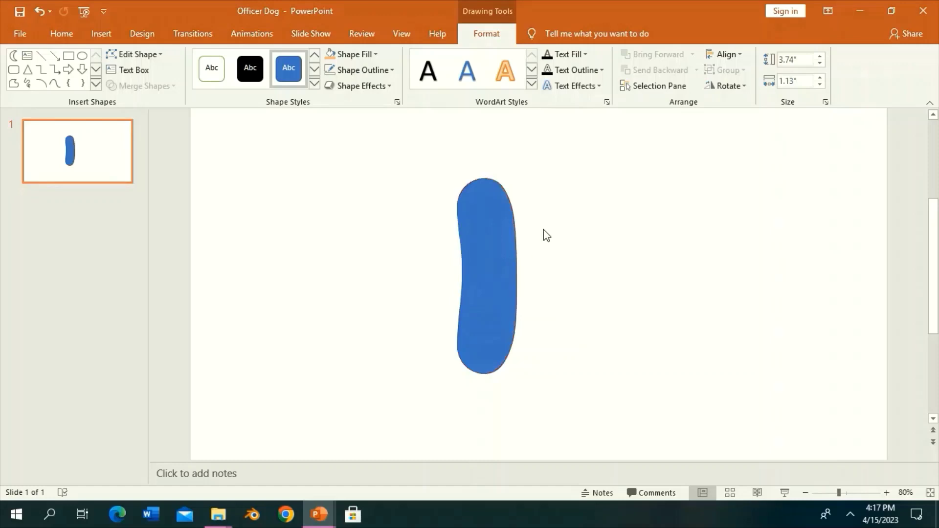
left_click_drag(838, 492, 843, 493)
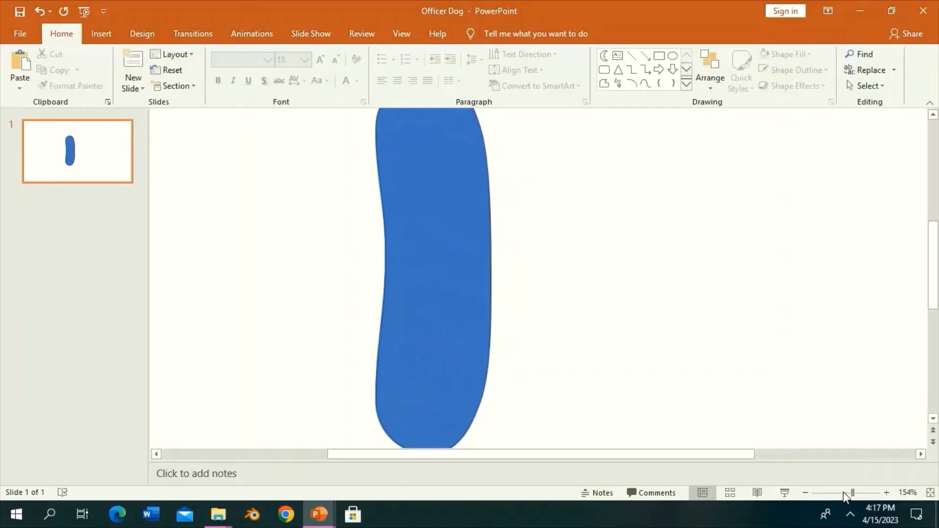
left_click(646, 84)
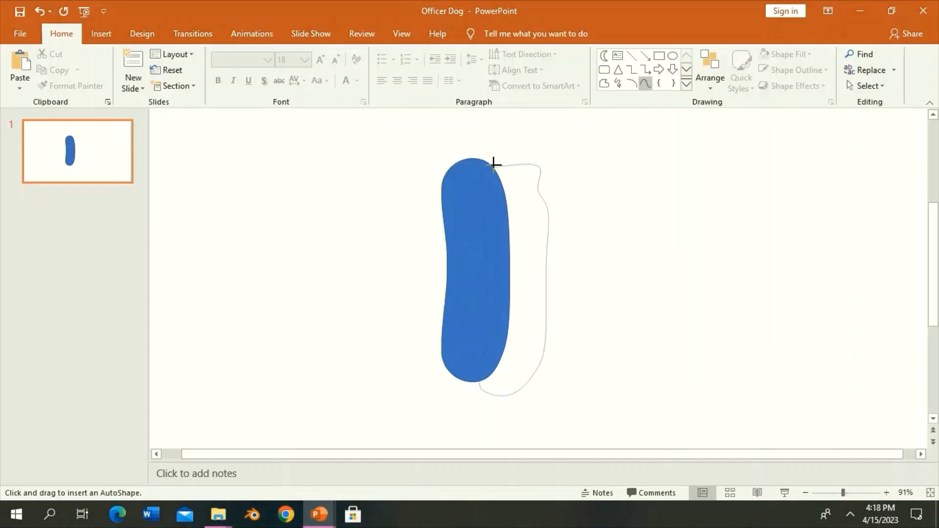
Step: Close the curve into a second blue shape and raise its top edge
left_click(491, 162)
left_click(132, 54)
left_click(136, 90)
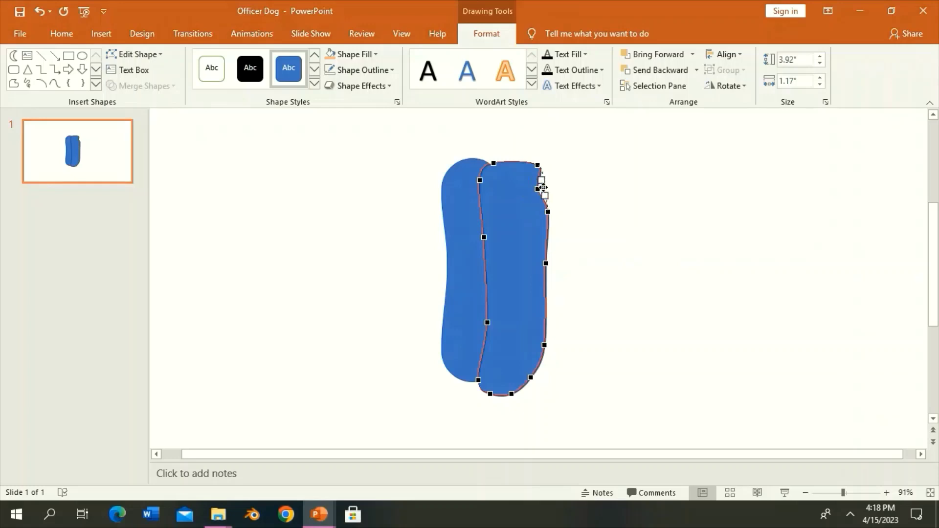
left_click(547, 188)
left_click_drag(507, 162, 509, 156)
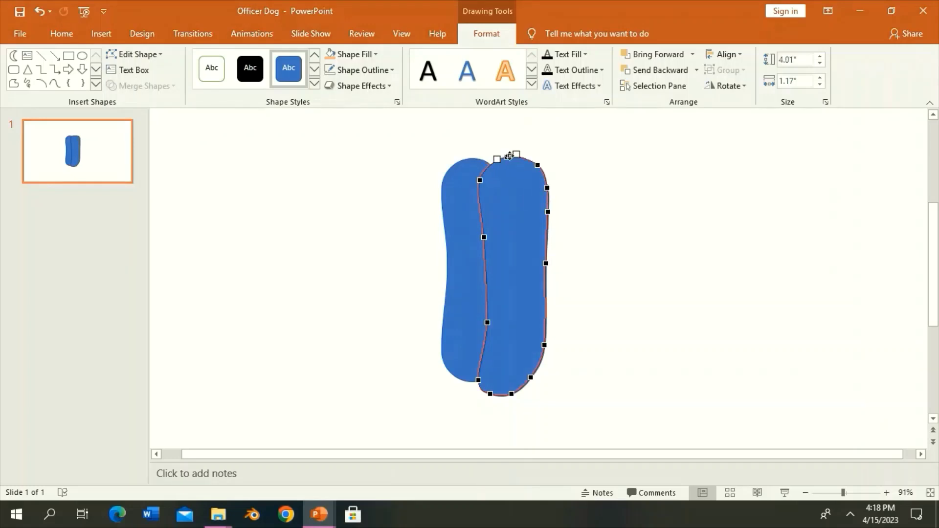
Step: Push out the new shape's right edge and nudge it to overlap the first piece
left_click_drag(546, 263, 551, 264)
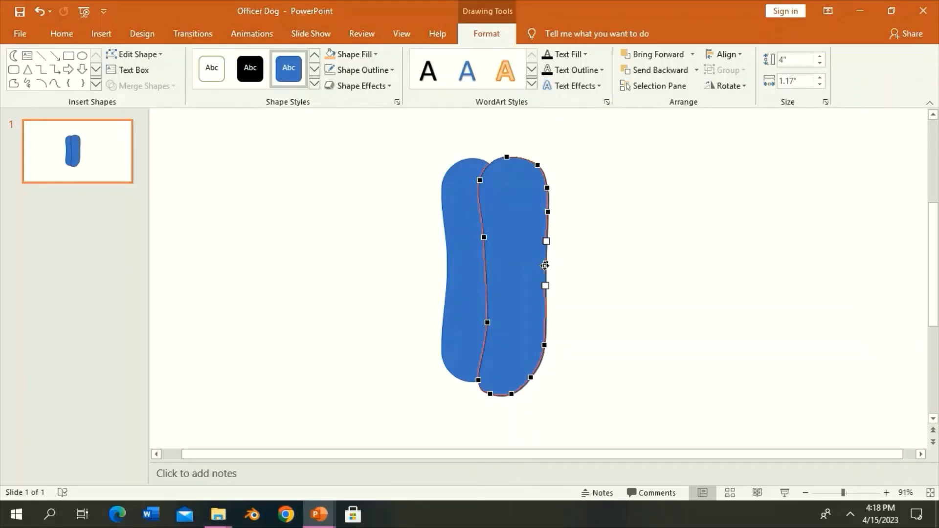
left_click(547, 212, "ctrl")
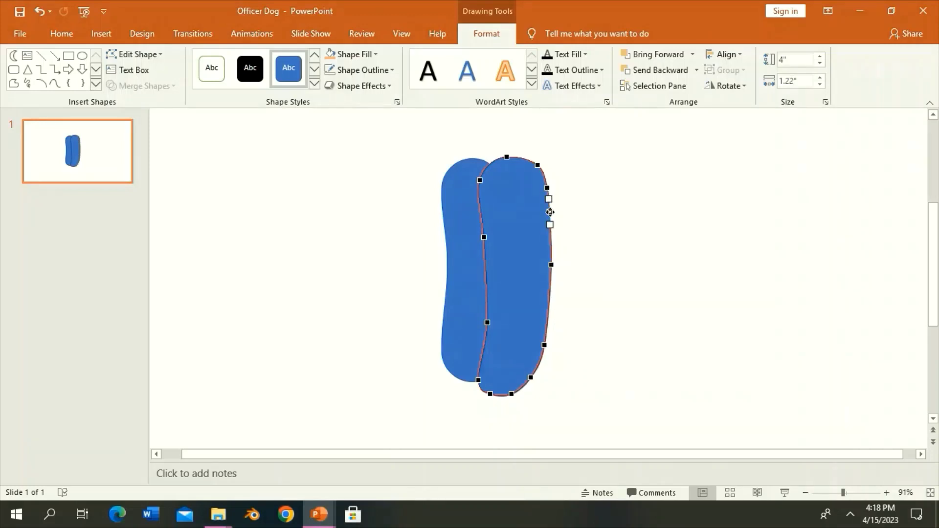
left_click(506, 206)
double_click(506, 206)
left_click_drag(477, 274, 507, 283)
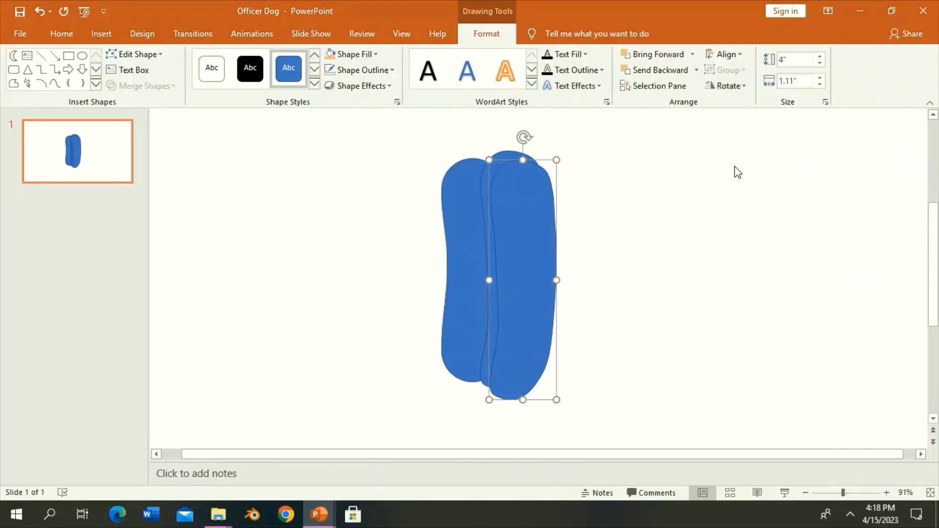
Step: Flip the curved piece horizontally, move it left, and send it one layer back
left_click(727, 85)
left_click(740, 153)
key("Escape")
left_click(485, 235)
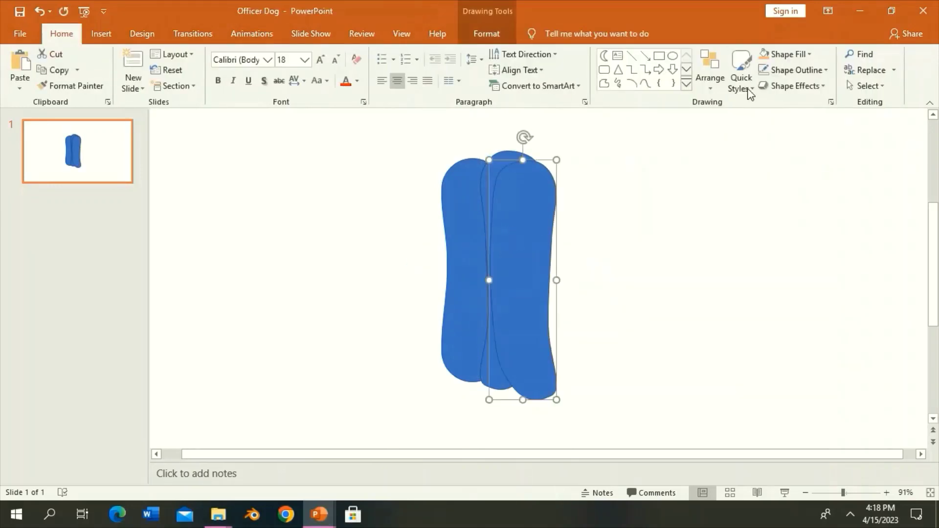
left_click(486, 34)
left_click(728, 85)
left_click(744, 151)
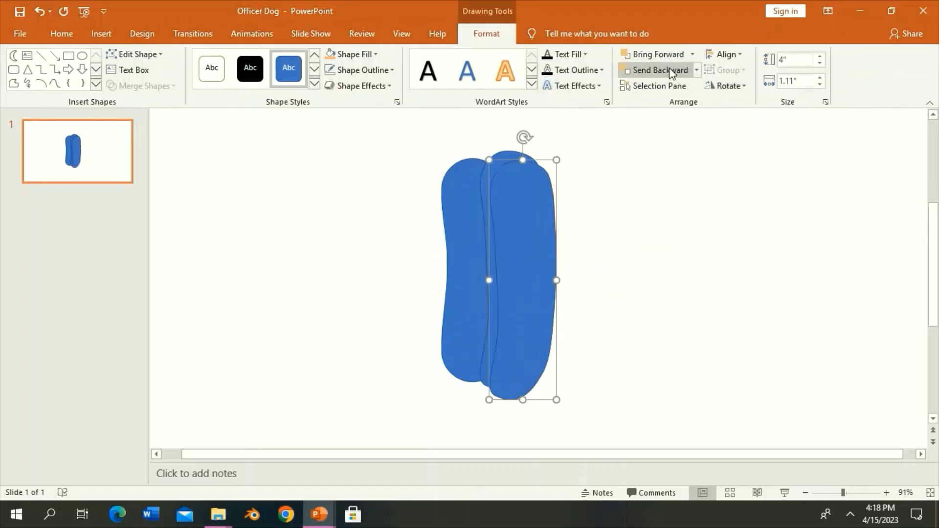
left_click_drag(555, 234, 491, 222)
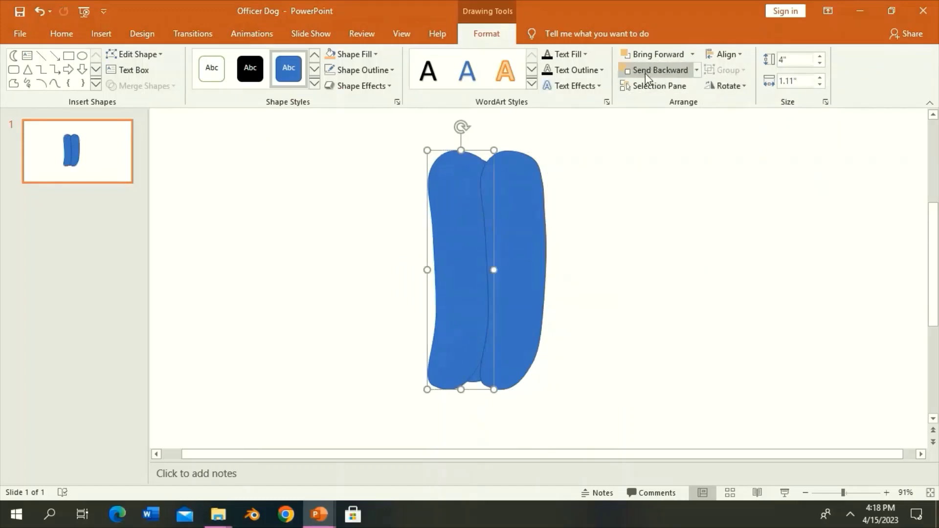
left_click(655, 70)
Step: Reposition the left piece and reshape its bottom-left corner so the pieces nest
left_click_drag(437, 174, 435, 174)
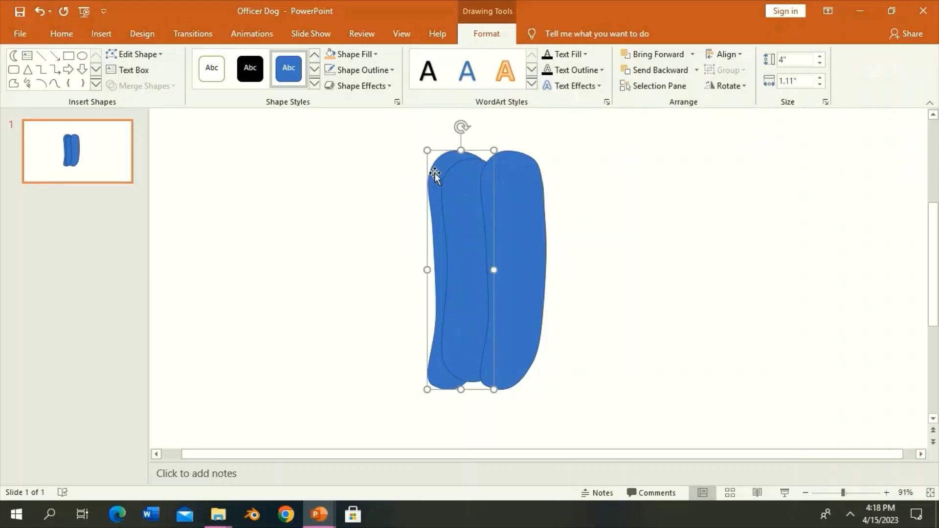
key("Up")
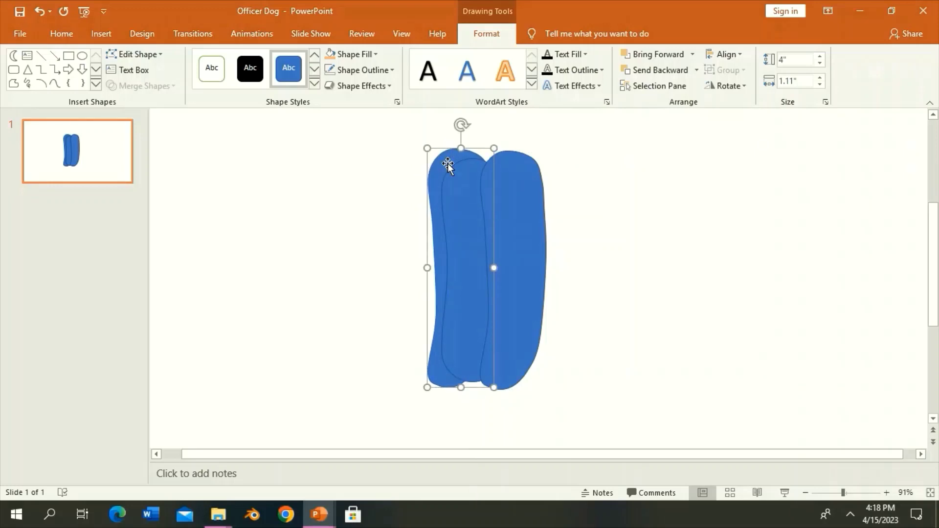
left_click(127, 55)
left_click(129, 87)
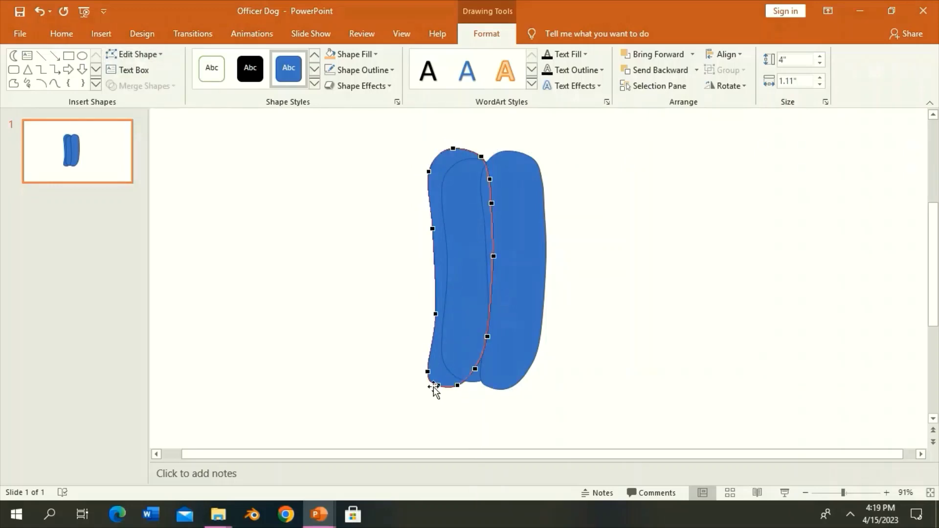
left_click_drag(434, 387, 437, 382)
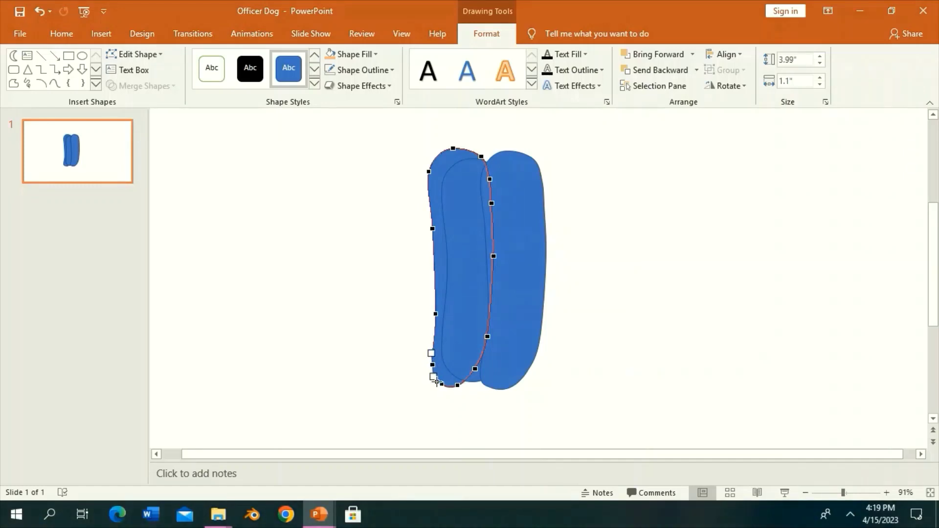
left_click(422, 410)
left_click(440, 377)
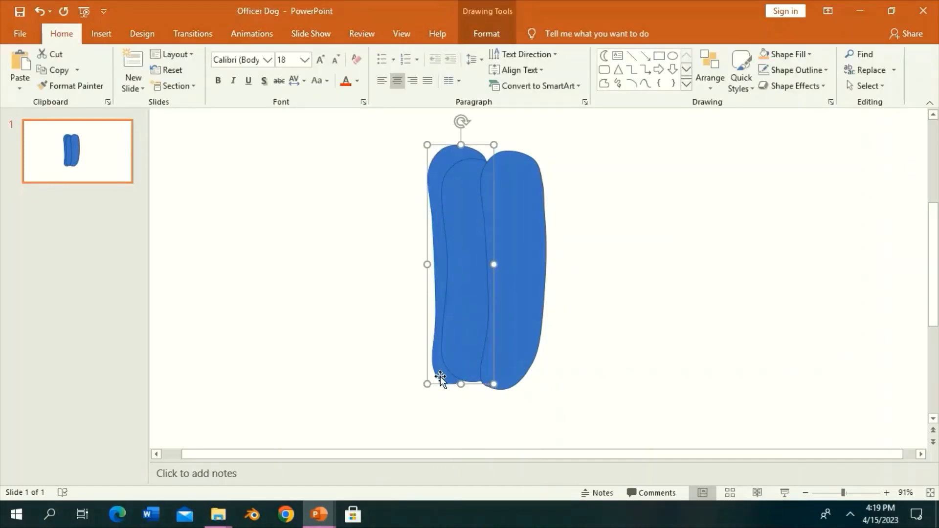
key("Down")
key("Down")
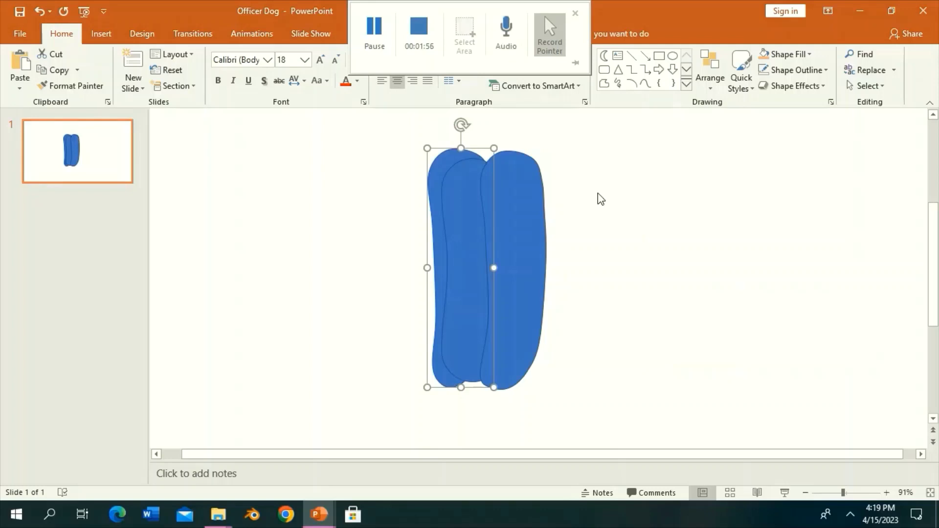
Step: Zoom in and curve-draw a small rounded lump (about 0.78" by 0.73") over the left pieces, set slightly lower
left_click(676, 147)
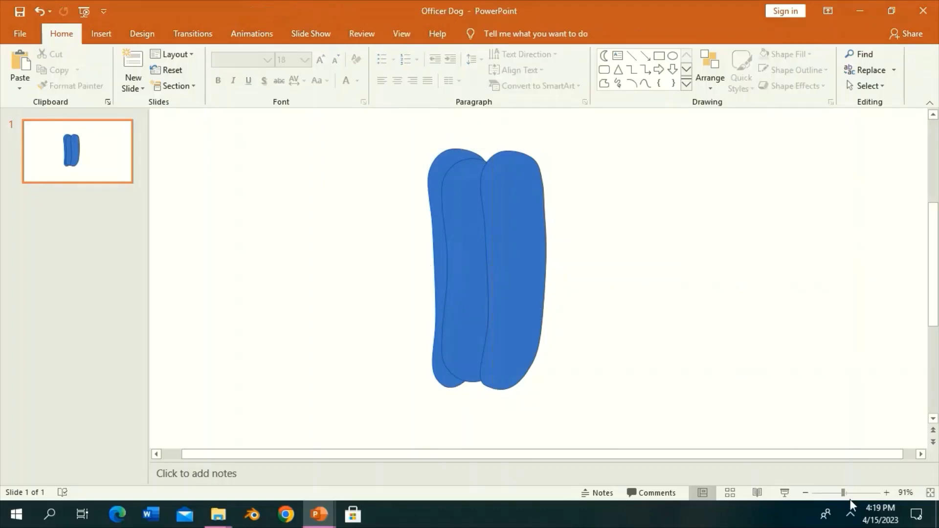
left_click(857, 492)
left_click_drag(699, 455, 642, 452)
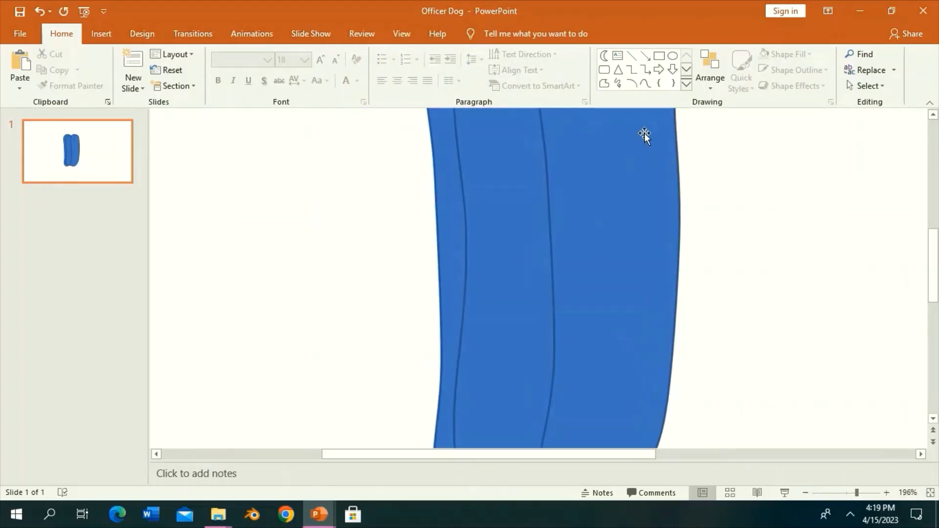
left_click(648, 85)
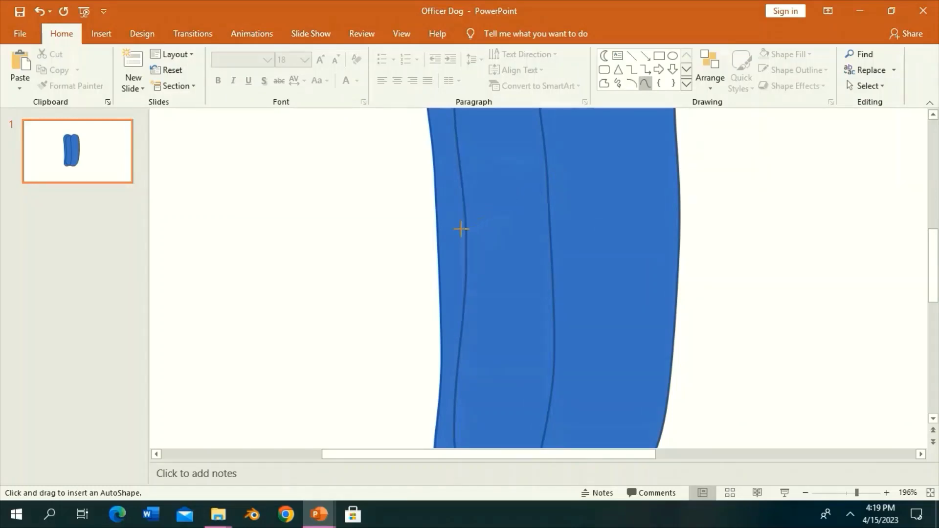
left_click(438, 258)
double_click(482, 214)
left_click_drag(485, 264, 486, 279)
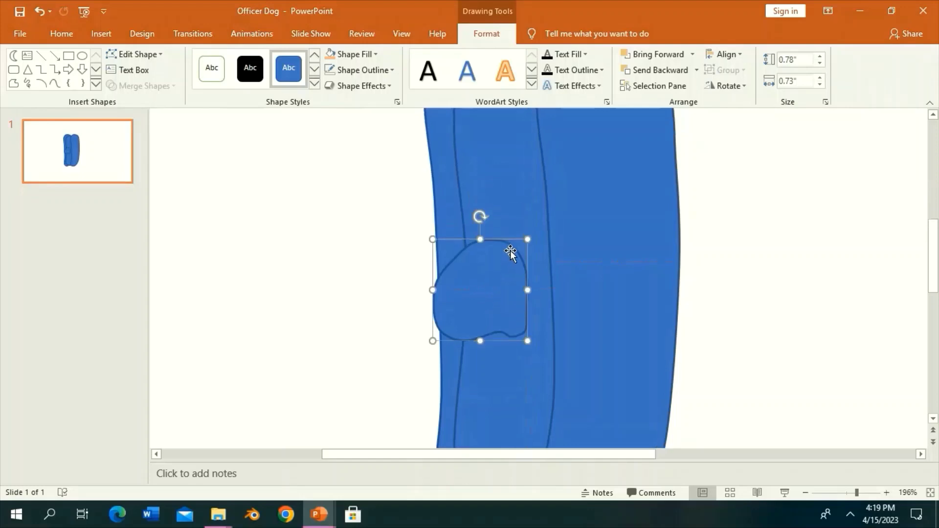
left_click(720, 224)
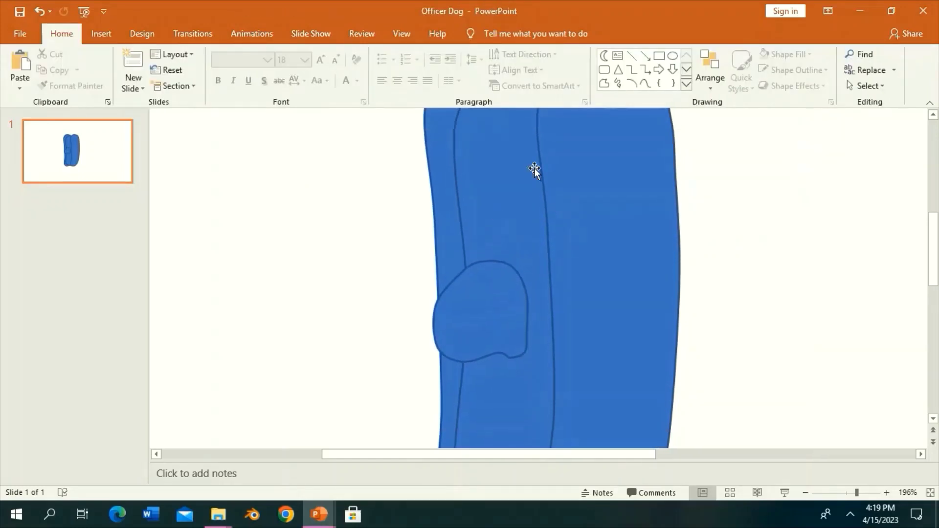
left_click(645, 83)
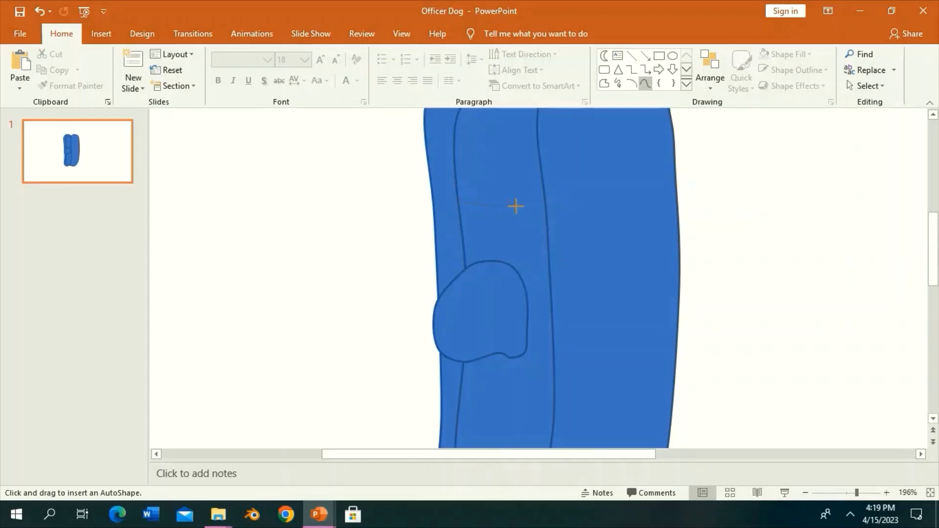
Step: Draw a short horizontal line, duplicate it, and place copies on, below and near the pocket's bottom
double_click(534, 202)
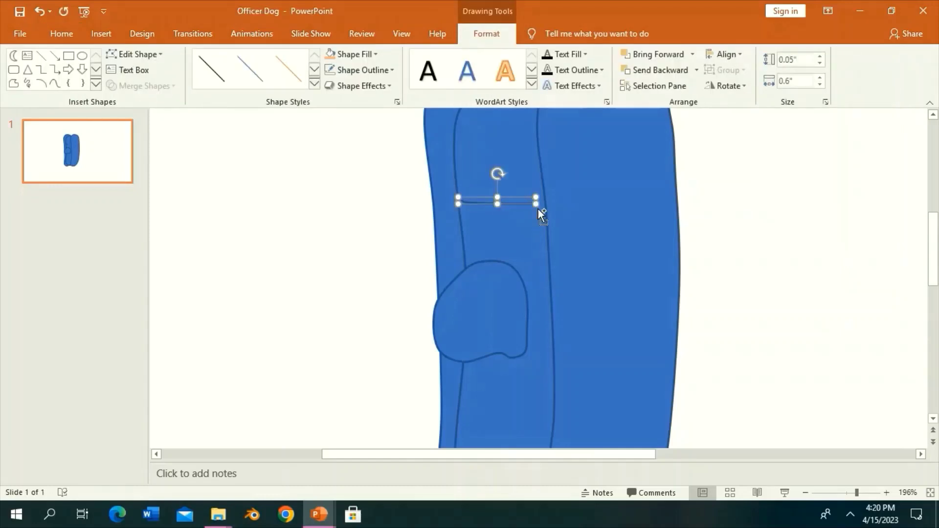
key("ctrl+d")
key("ctrl+d")
key("ctrl+d")
key("ctrl+d")
scroll(537, 210, "down", 1)
scroll(534, 160, "down", 1)
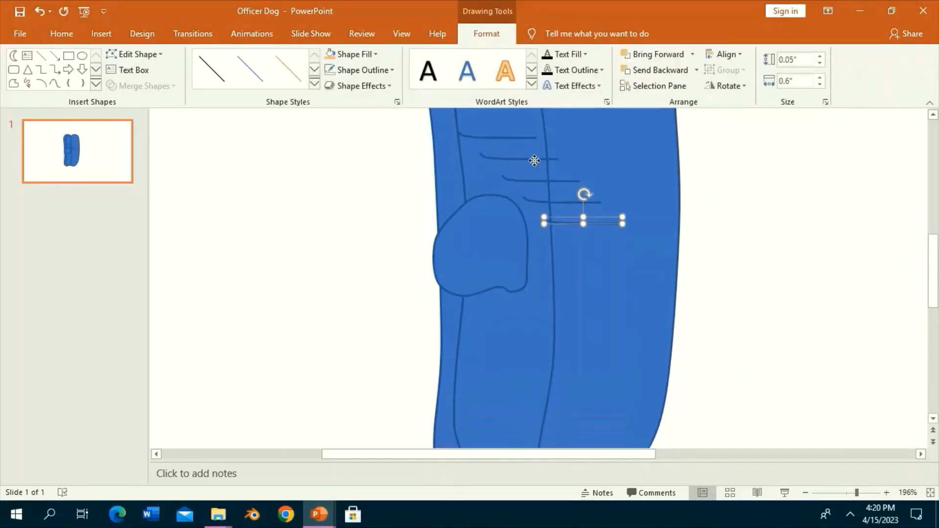
left_click(534, 160)
mouse_move(534, 157)
left_mouse_down()
mouse_move(505, 193)
mouse_move(515, 235)
mouse_move(518, 209)
mouse_move(514, 266)
left_mouse_up()
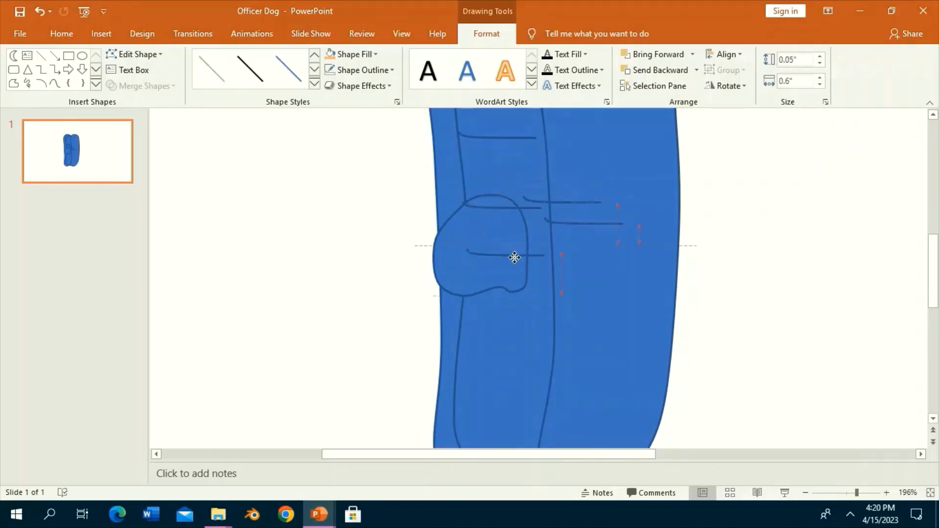
left_click_drag(589, 223, 505, 325)
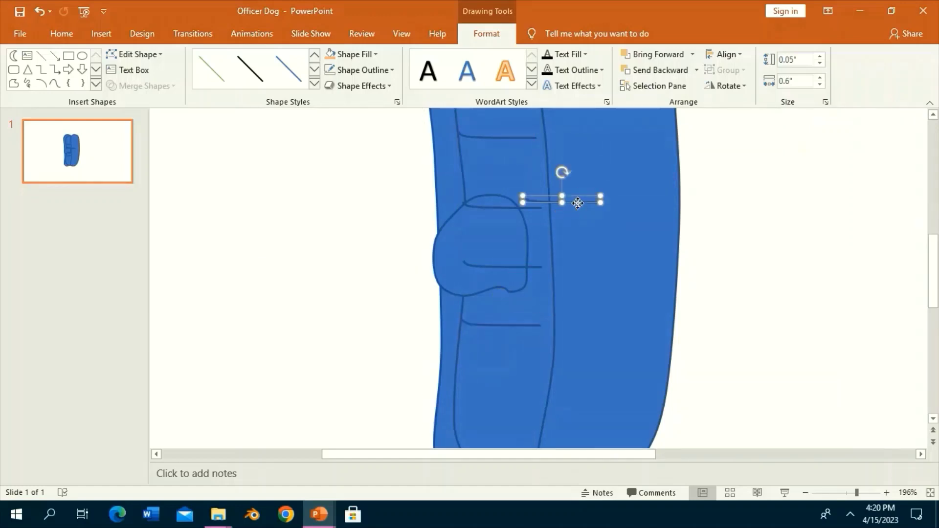
left_click_drag(574, 205, 506, 398)
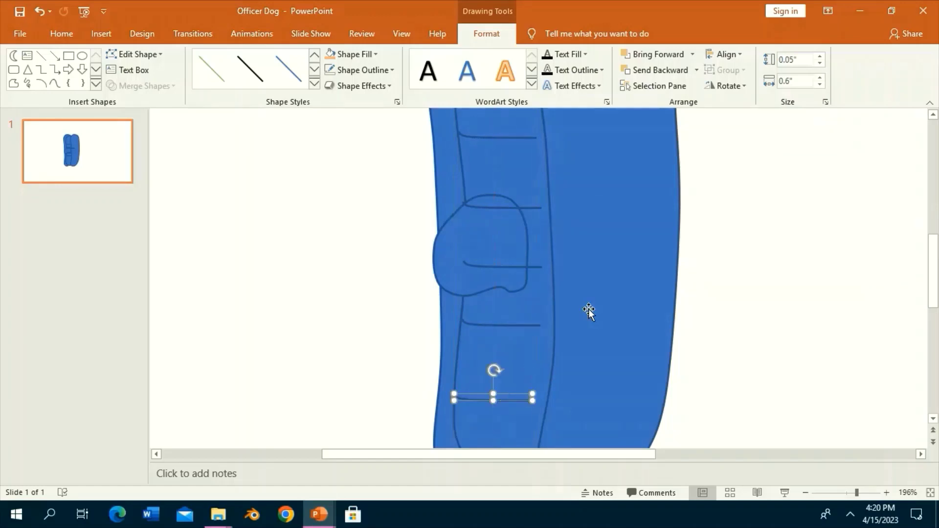
Step: Select the three pocket lines and send them behind the pocket patch
left_click(540, 265)
left_click(538, 264)
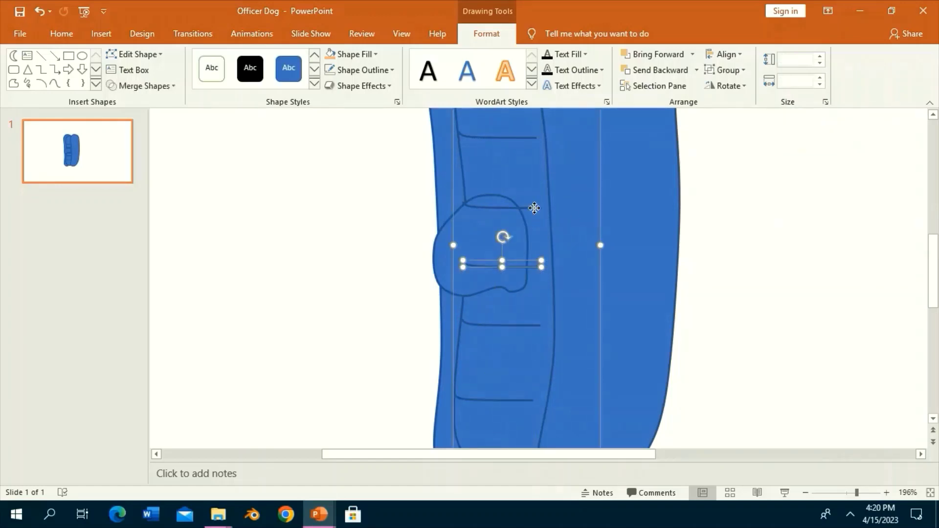
left_click(533, 204, "shift")
left_click(657, 70)
left_click(313, 209)
scroll(466, 233, "up", 3)
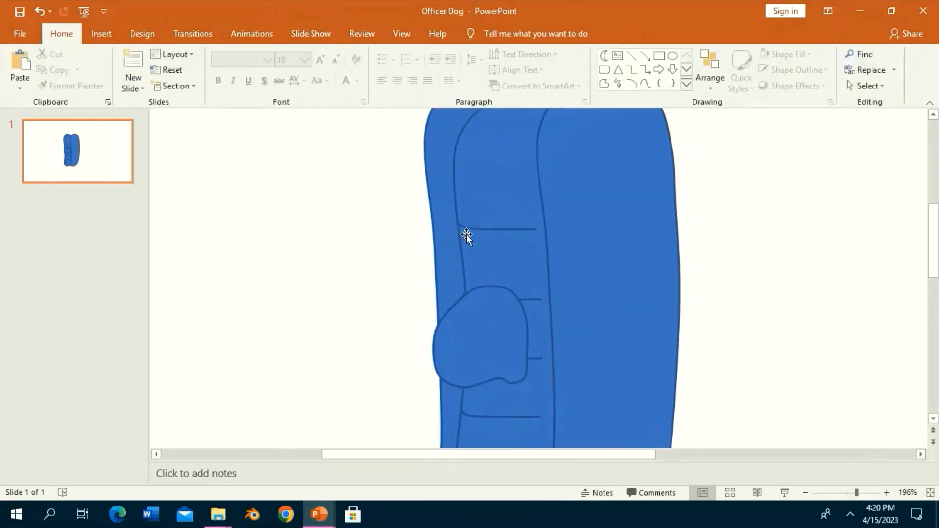
scroll(466, 234, "down", 2)
scroll(470, 260, "down", 1)
left_click(645, 83)
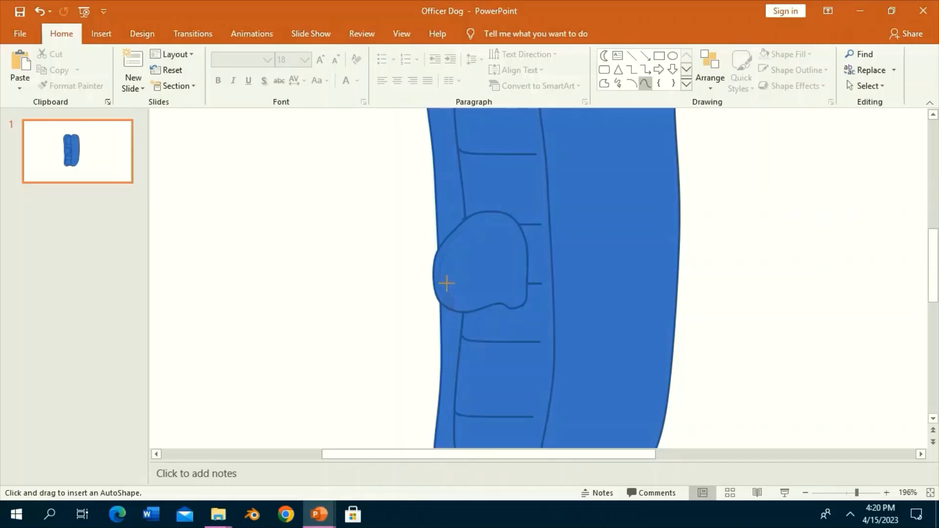
Step: Draw a curved fold line along the pocket's left edge and shorten it to fit
double_click(464, 227)
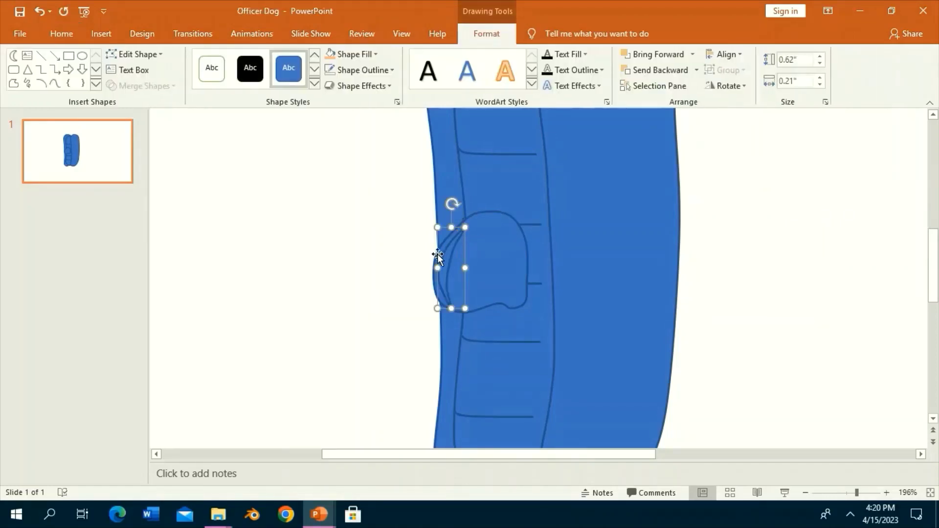
left_click_drag(441, 258, 445, 257)
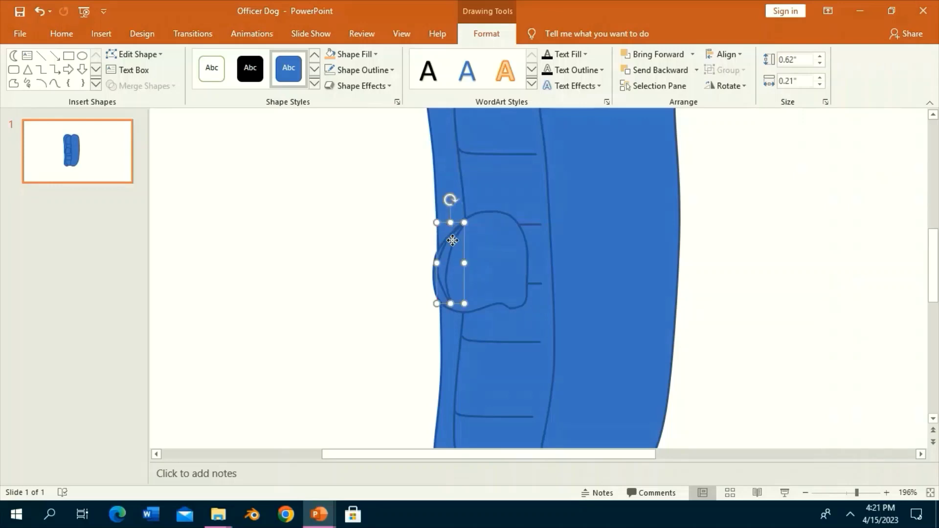
mouse_move(450, 222)
left_mouse_down()
mouse_move(445, 255)
mouse_move(454, 225)
left_mouse_up()
key("Escape")
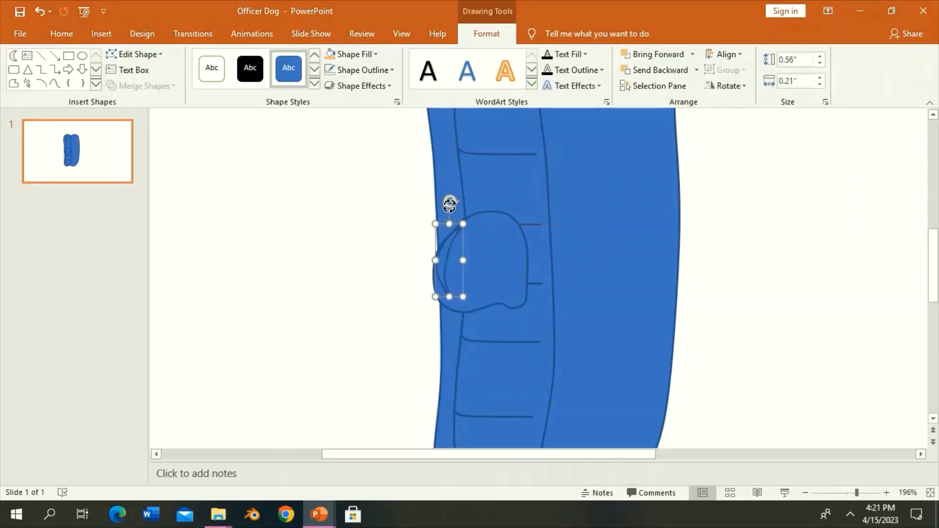
left_click(335, 224)
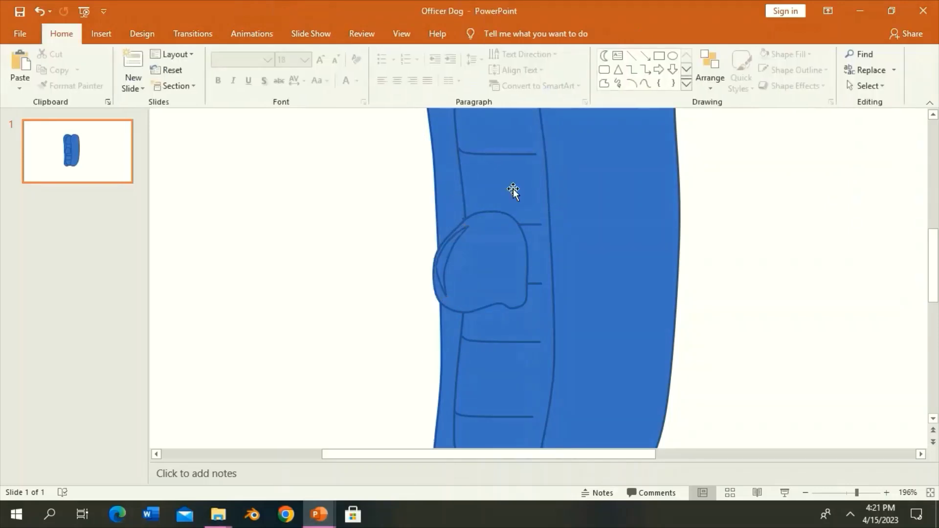
Step: Shrink the pocket patch slightly and send it one layer back
left_click(515, 254)
mouse_move(548, 232)
left_mouse_down()
mouse_move(528, 251)
mouse_move(537, 248)
mouse_move(503, 241)
left_mouse_up()
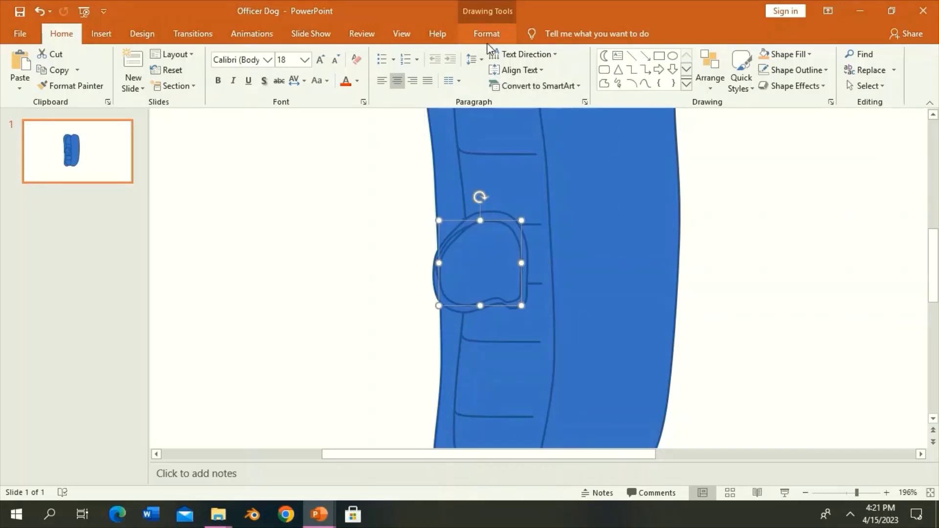
left_click(486, 33)
left_click(657, 72)
Step: Fill the inner blue body shape orange and give it a bevel preset and a shadow
left_click(759, 299)
scroll(762, 298, "up", 5)
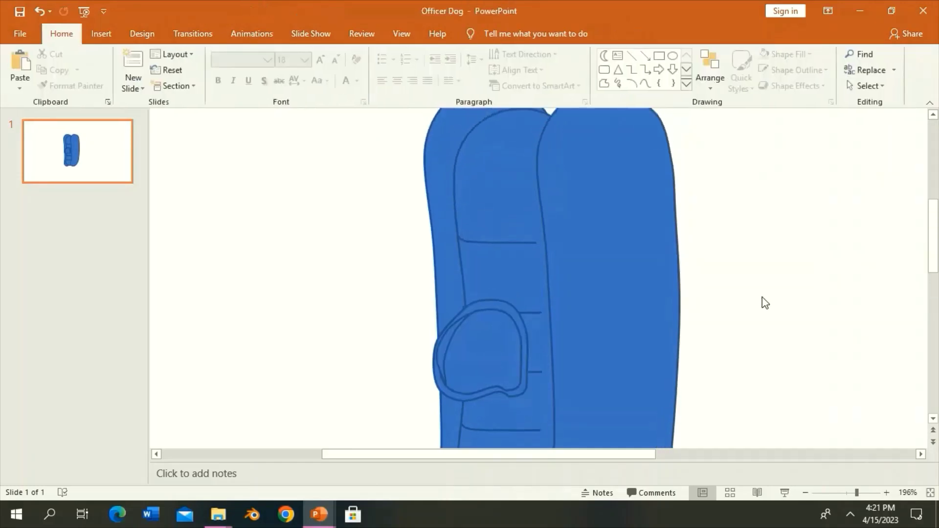
left_click(839, 493)
left_click_drag(839, 496, 847, 496)
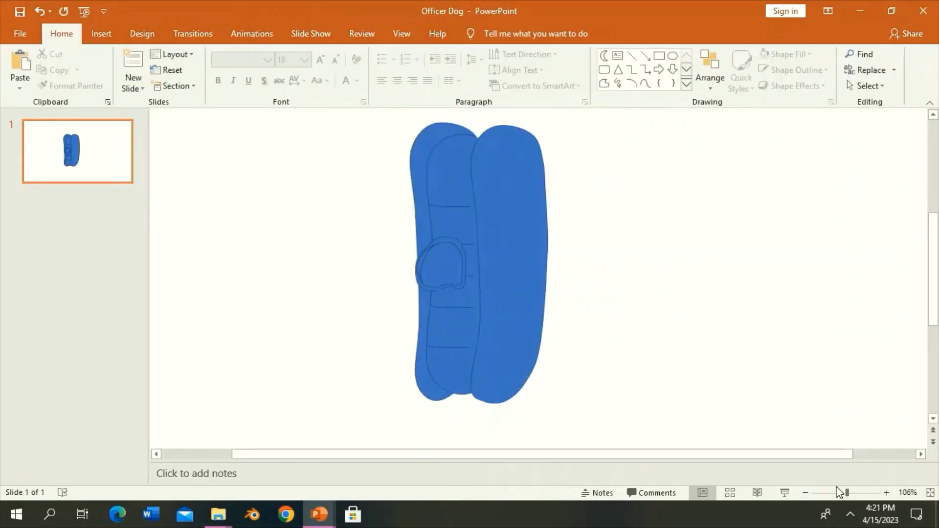
left_click(464, 195)
left_click(500, 32)
left_click(370, 53)
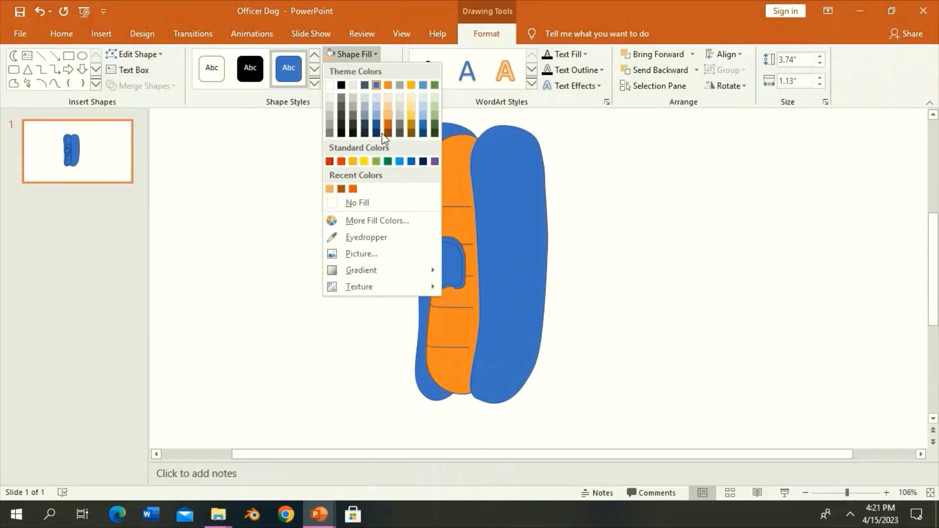
left_click(388, 126)
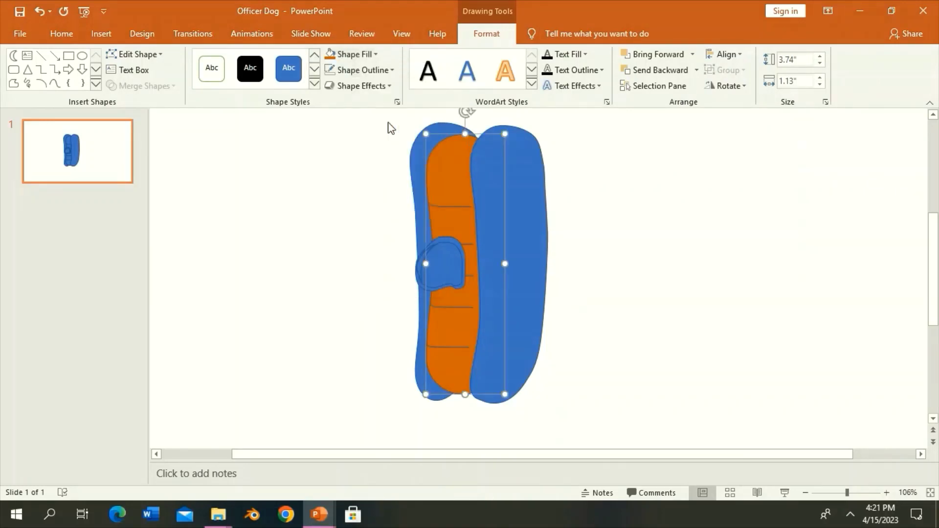
left_click(371, 86)
left_click(471, 175)
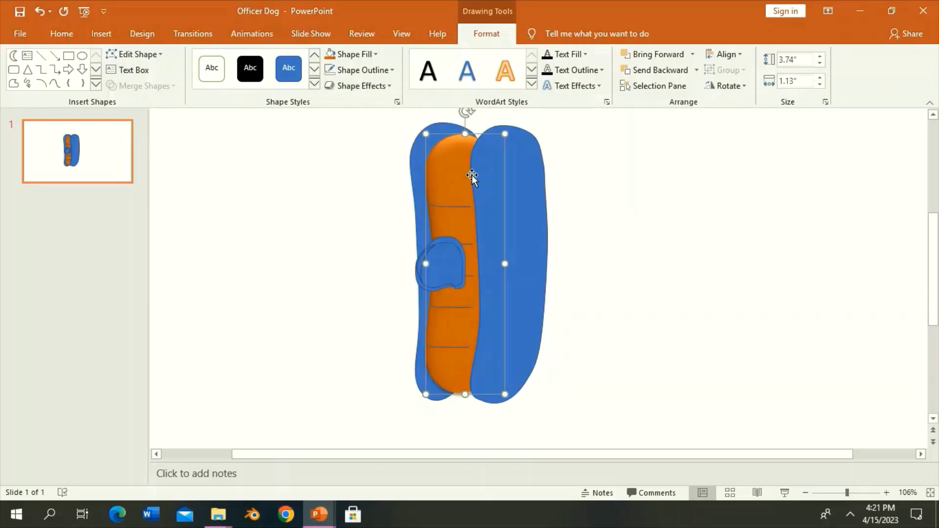
left_click(361, 86)
left_click(461, 203)
Step: Duplicate the orange shape, set its outline to 3 pt, and send it three layers back
key("ctrl+d")
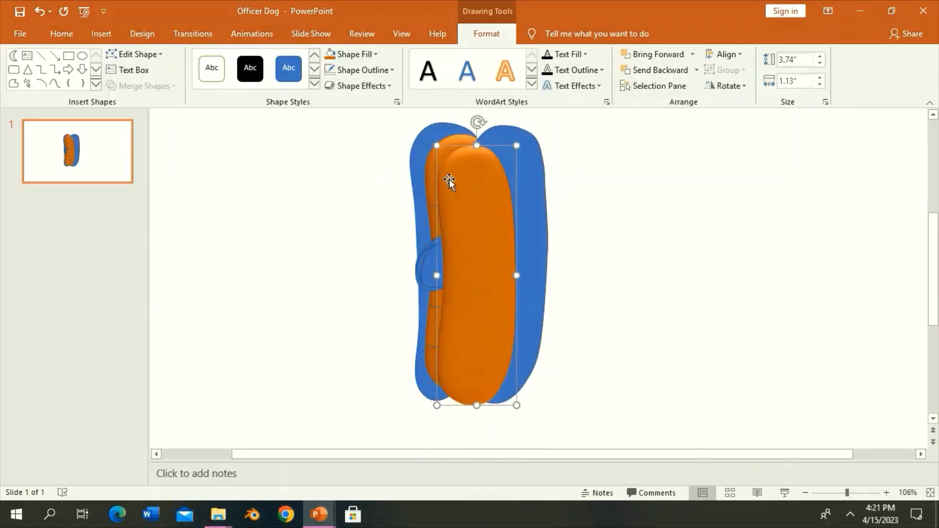
left_click(365, 56)
left_click(359, 70)
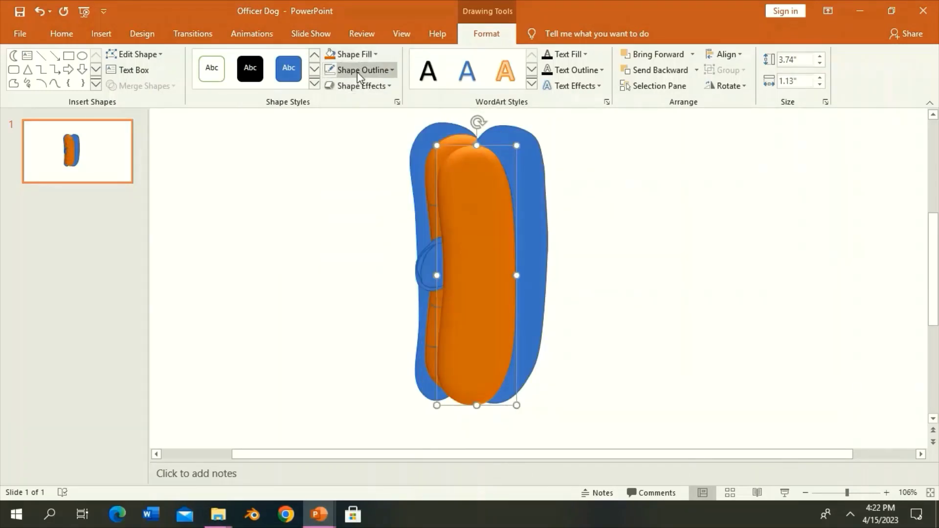
left_click(360, 70)
mouse_move(359, 269)
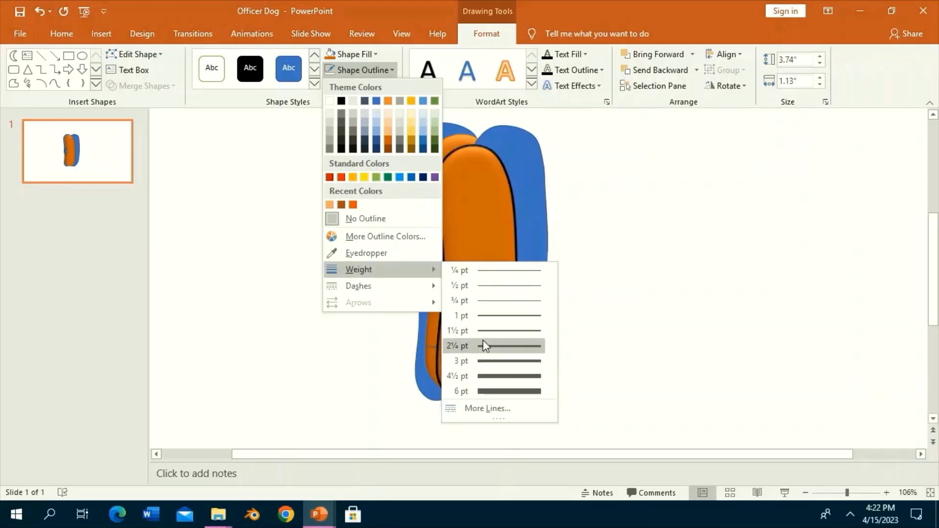
left_click(487, 331)
left_click(360, 70)
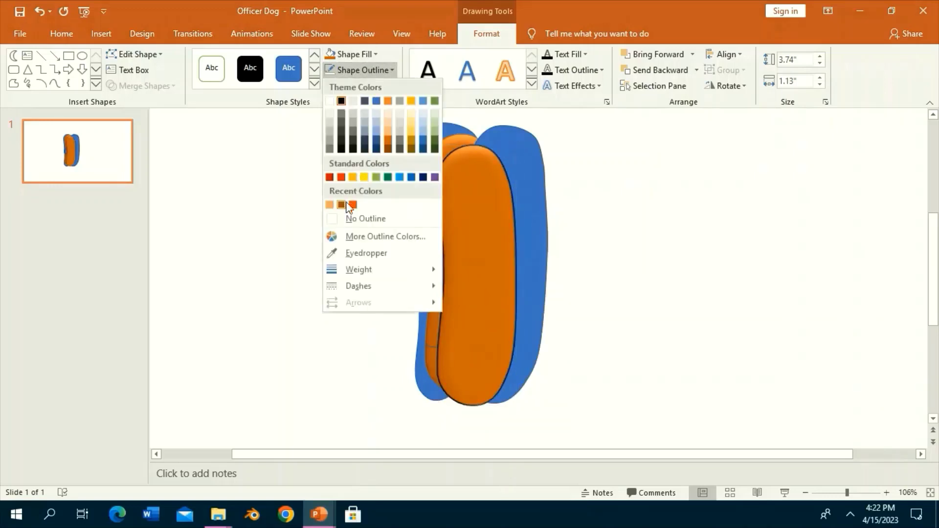
left_click(349, 217)
left_click(360, 70)
mouse_move(359, 269)
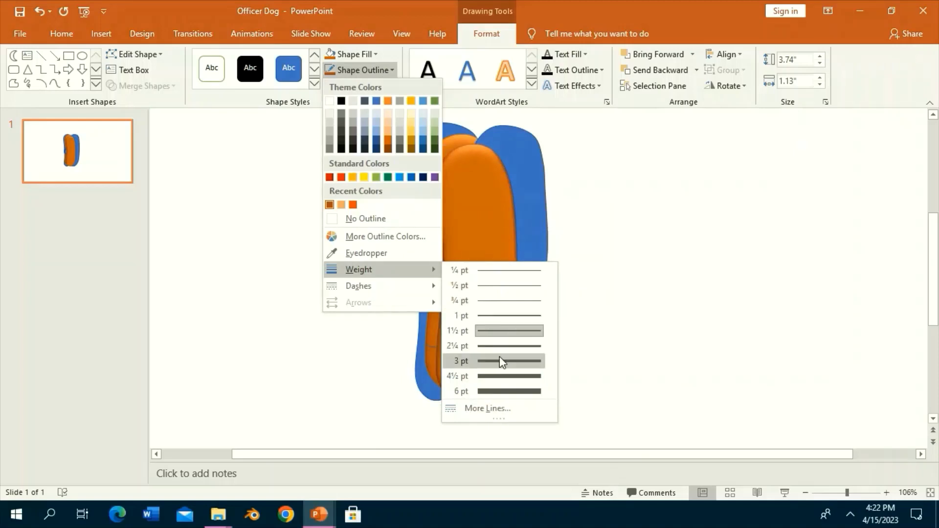
left_click(504, 361)
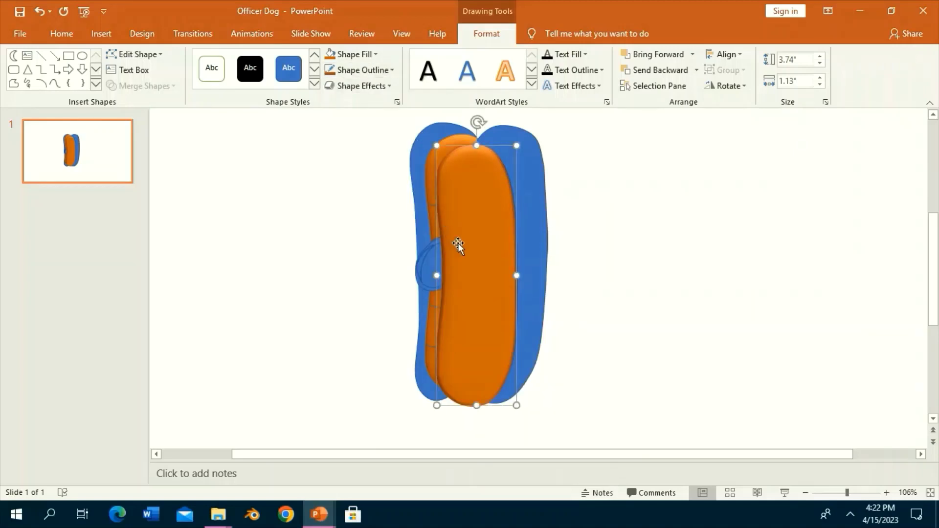
left_click_drag(467, 208, 455, 197)
left_click(644, 71)
left_click(644, 71)
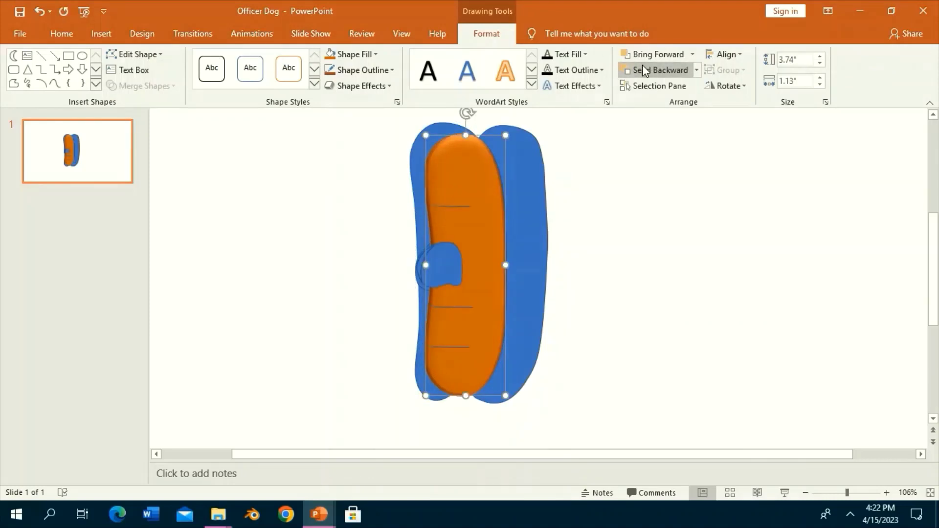
left_click(645, 71)
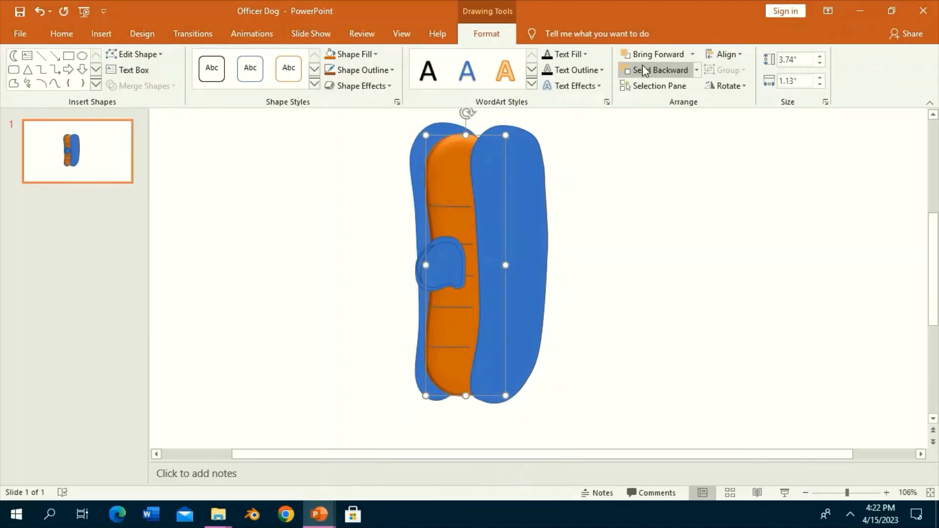
Step: Fill the back copy light orange with a 2¼ pt outline and raise its transparency
left_click(362, 86)
left_click(375, 54)
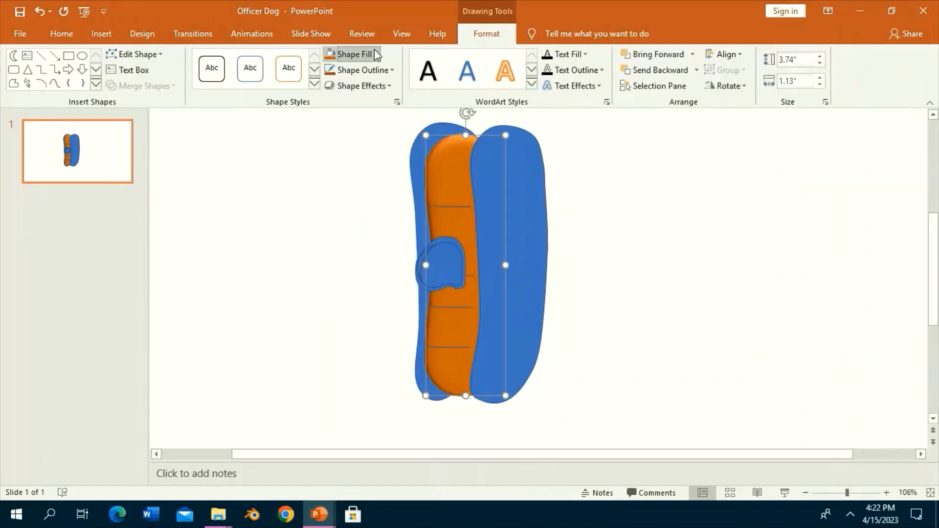
left_click(377, 54)
left_click(344, 190)
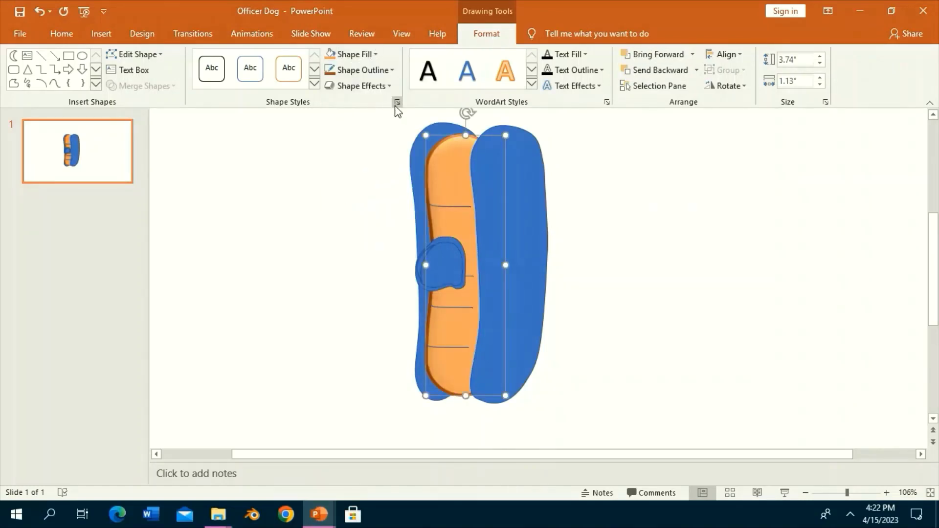
left_click(382, 70)
mouse_move(359, 269)
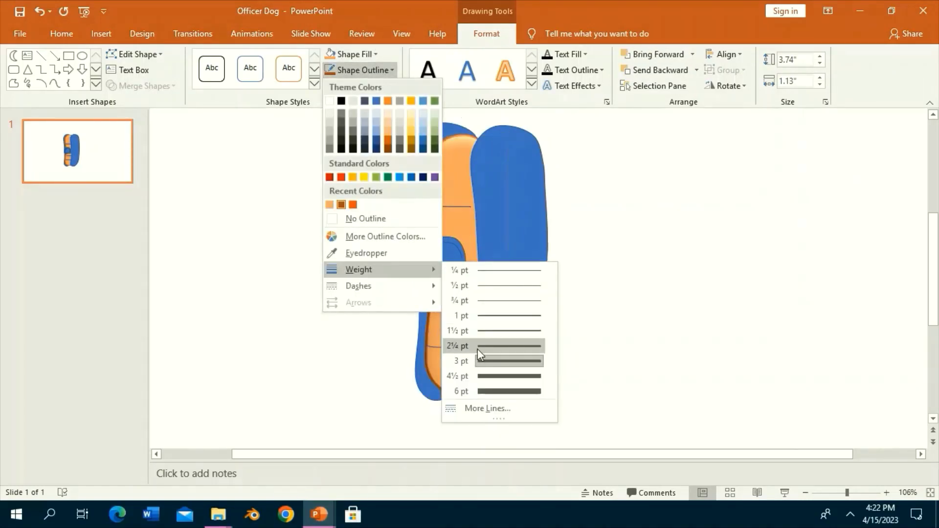
left_click(495, 343)
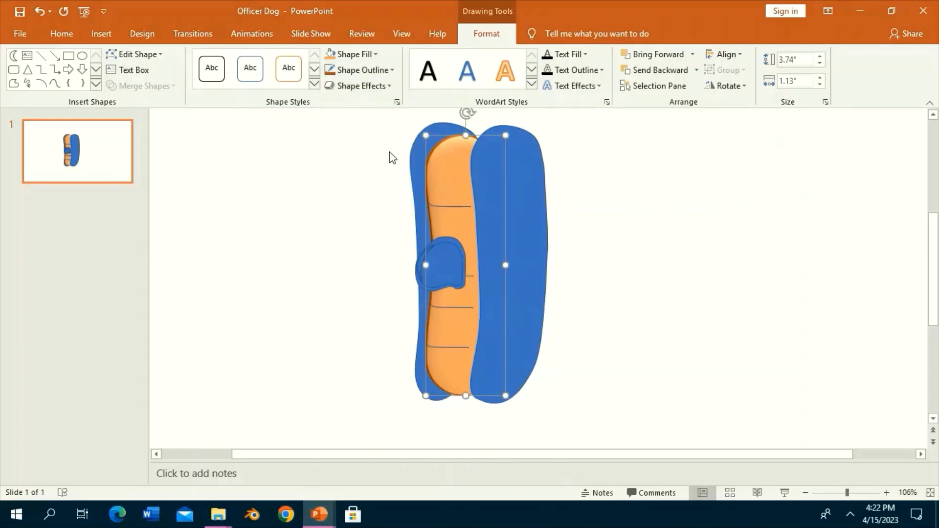
left_click(397, 101)
left_click_drag(832, 344, 851, 347)
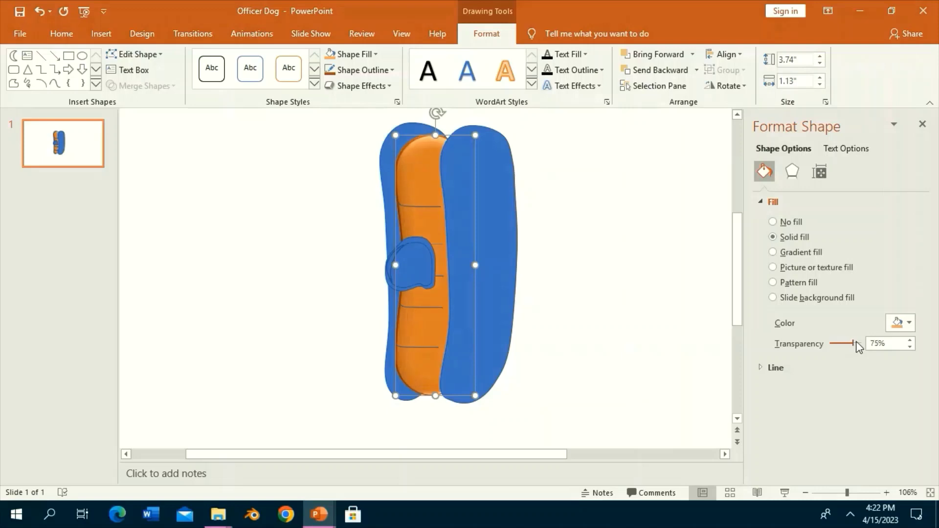
left_click(922, 124)
Step: Copy the pocket patch to the left, fill the original dark orange, and add a bevel preset
left_click(860, 493)
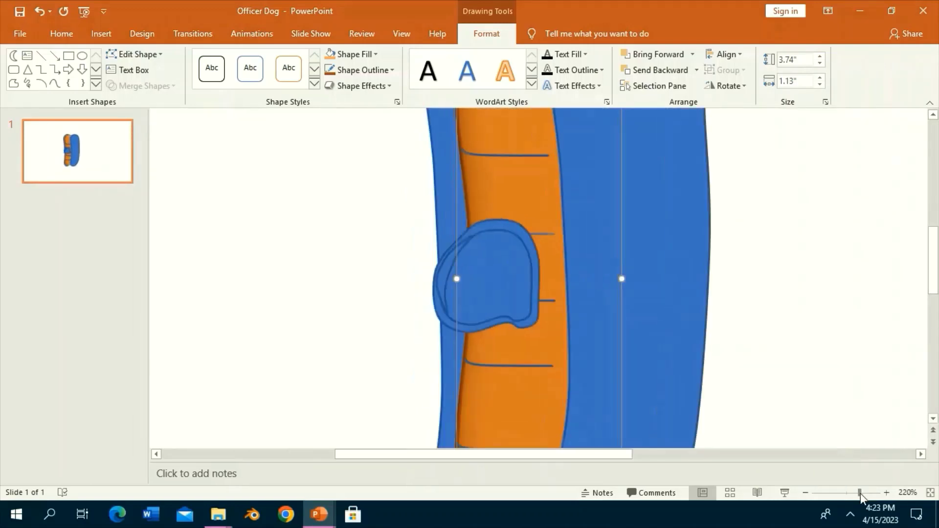
left_click_drag(861, 492, 869, 493)
left_click(511, 208)
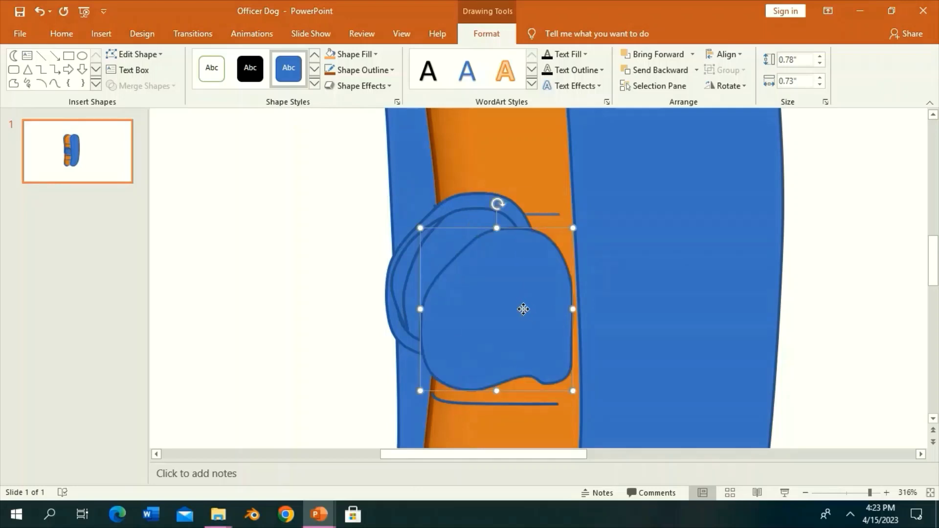
left_click_drag(471, 221, 236, 192)
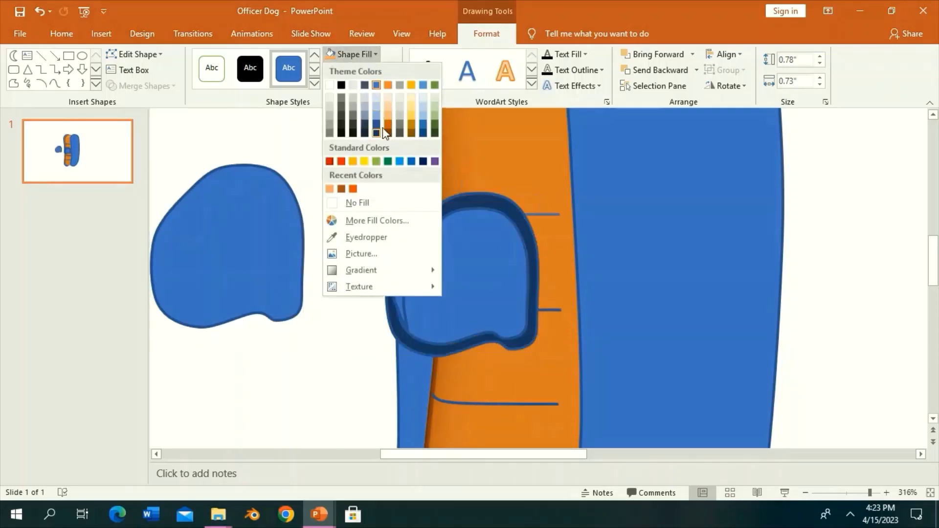
left_click(388, 125)
left_click(375, 87)
left_click(478, 180)
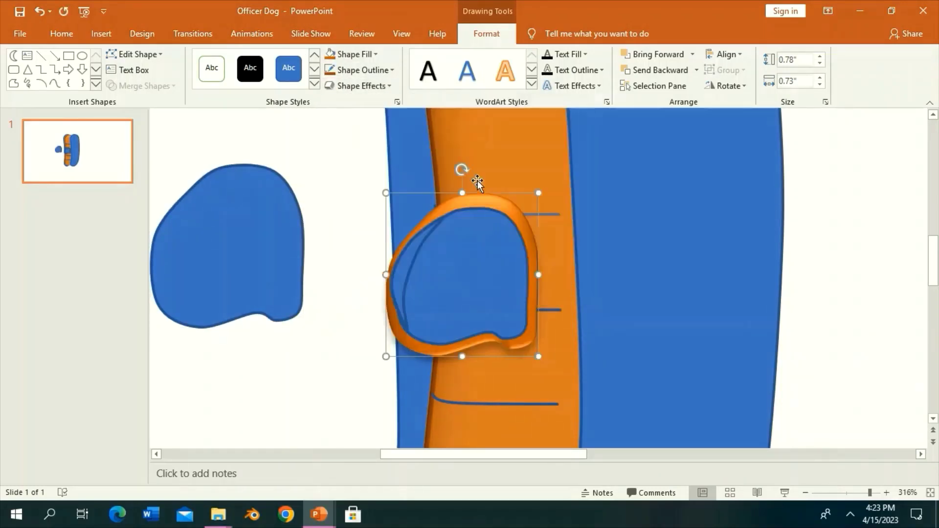
left_click(359, 86)
left_click(431, 141)
Step: Make the copied blob light orange with a bevel preset, no shadow, and 60% transparency
left_click(279, 191)
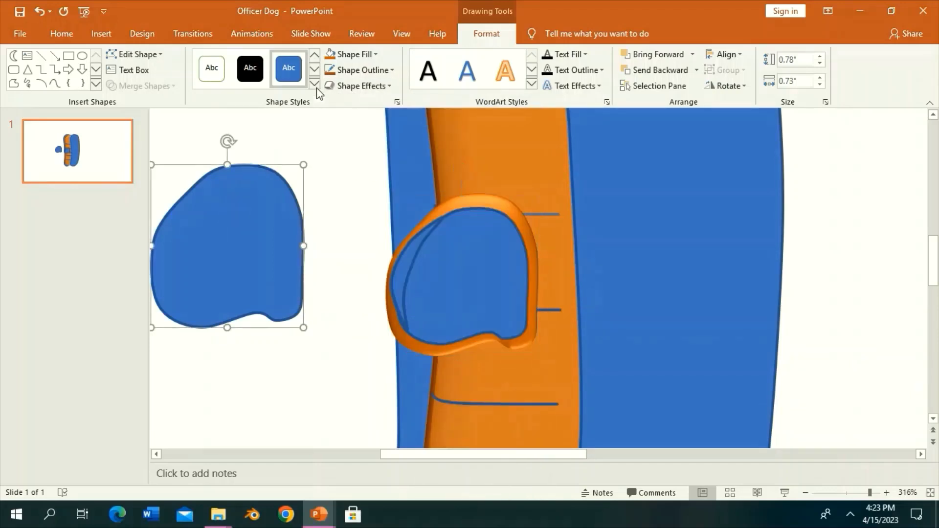
left_click(354, 54)
left_click(333, 190)
left_click(359, 86)
mouse_move(369, 143)
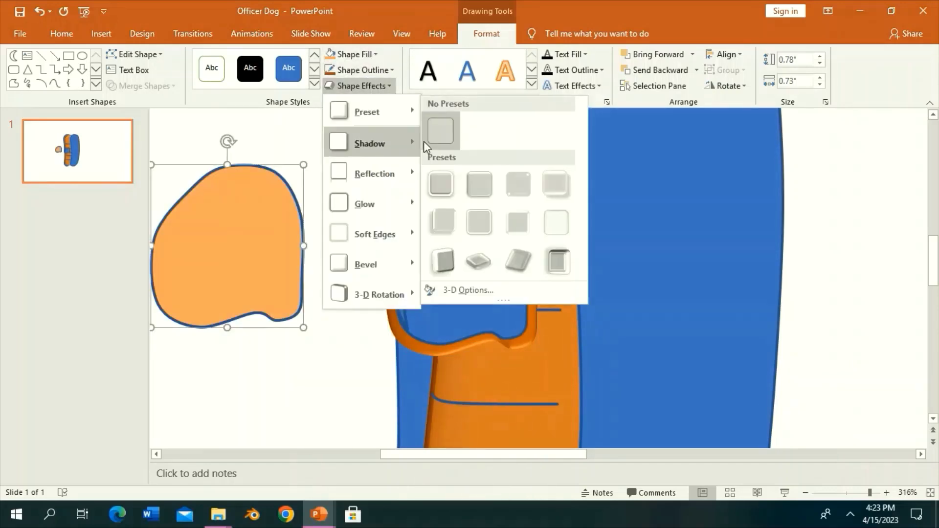
left_click(477, 180)
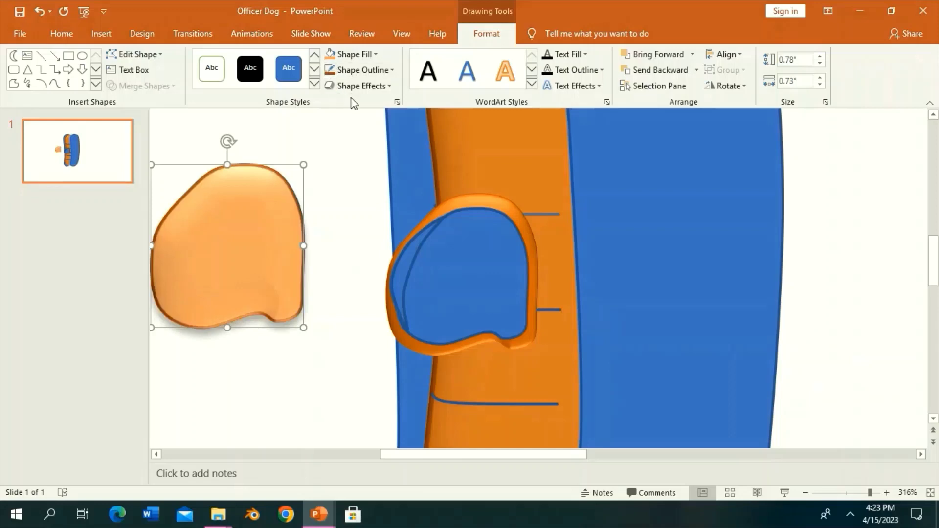
left_click(360, 85)
left_click(440, 134)
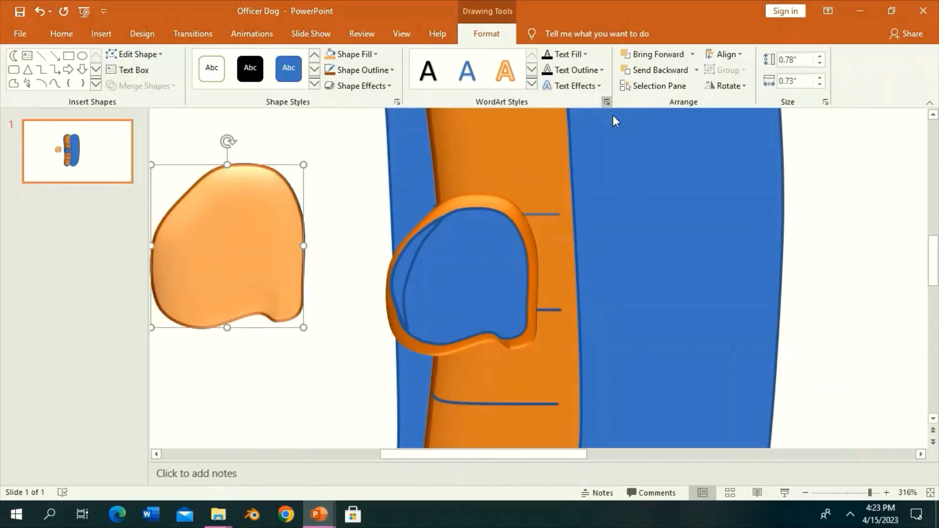
left_click(606, 102)
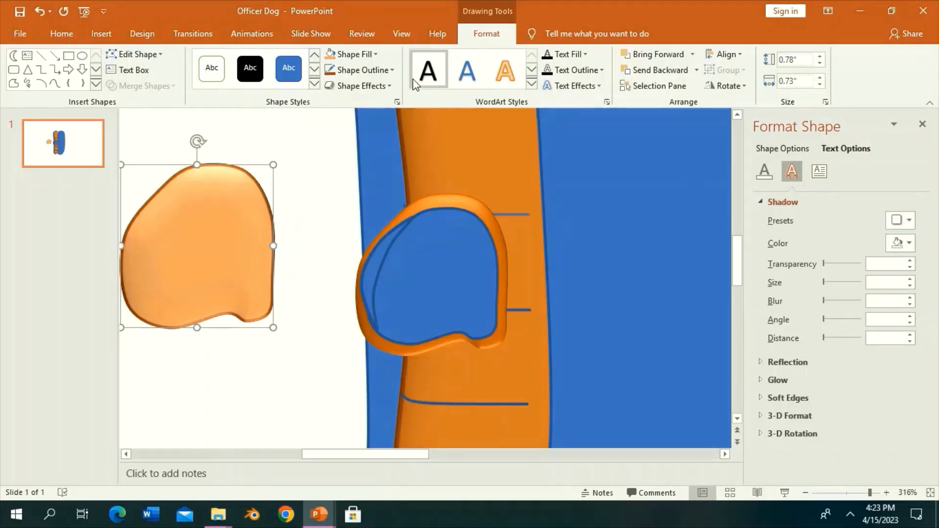
left_click(397, 102)
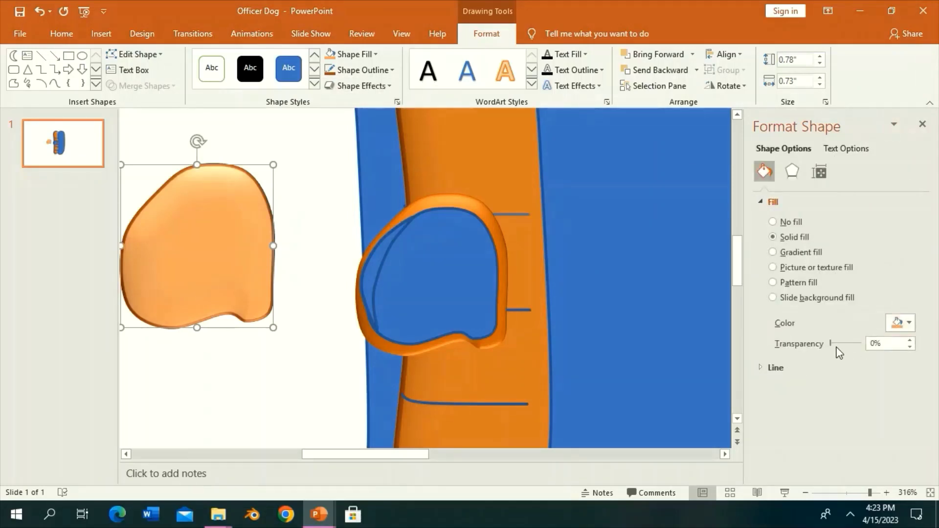
left_click_drag(837, 348, 849, 344)
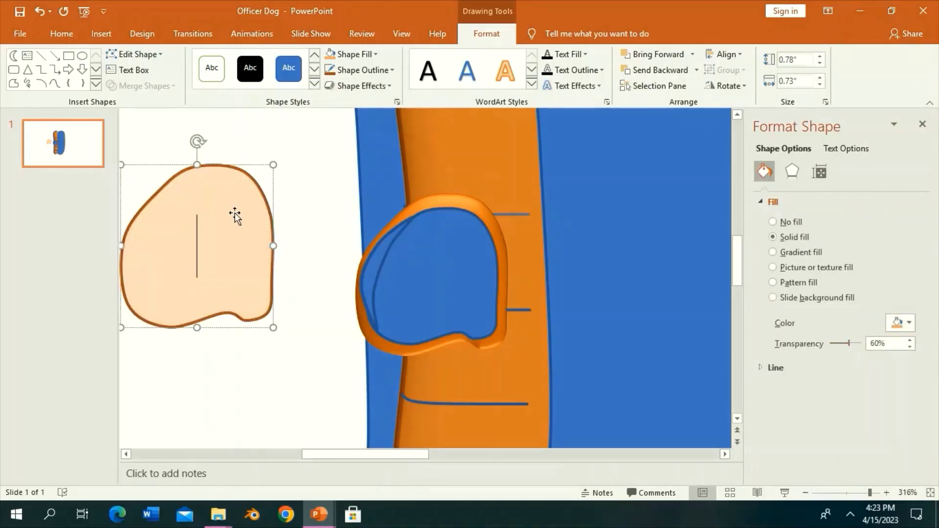
Step: Lay the translucent blob over the blue patch and copy its formatting onto the lens shape
mouse_move(241, 199)
left_mouse_down()
mouse_move(486, 247)
mouse_move(473, 224)
left_mouse_up()
left_click(477, 169)
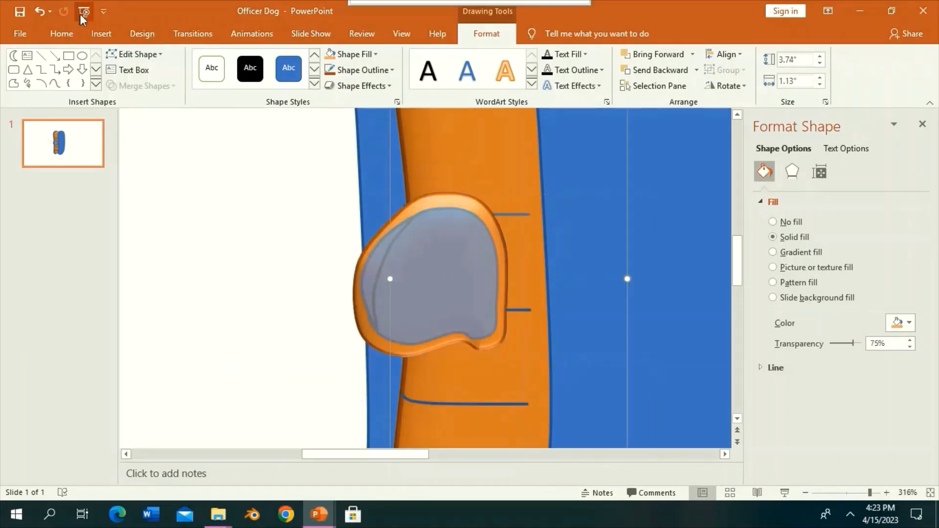
left_click(61, 33)
left_click(71, 85)
left_click(441, 221)
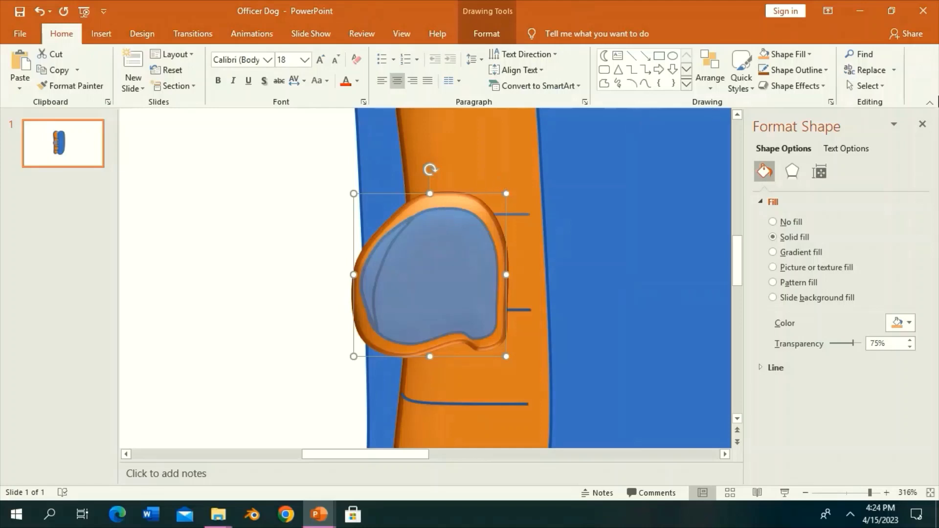
left_click(922, 124)
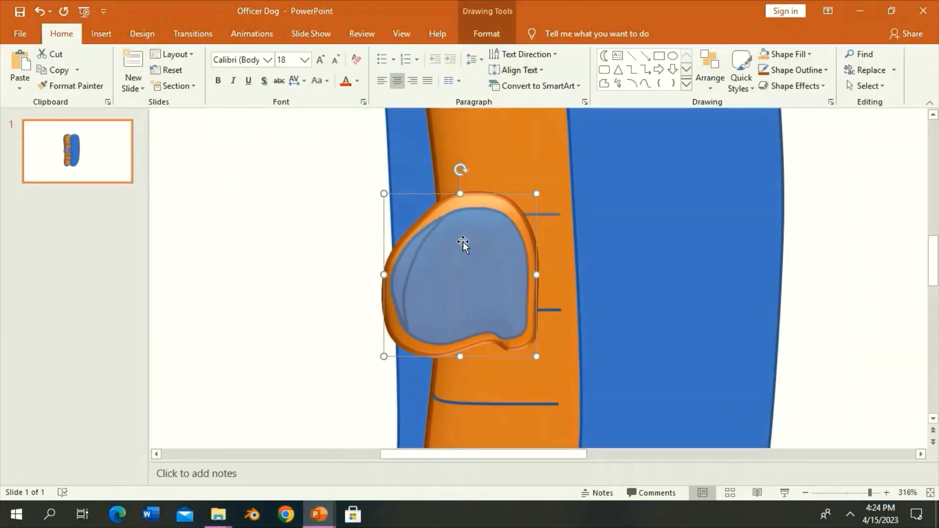
left_click(869, 86)
left_click(878, 144)
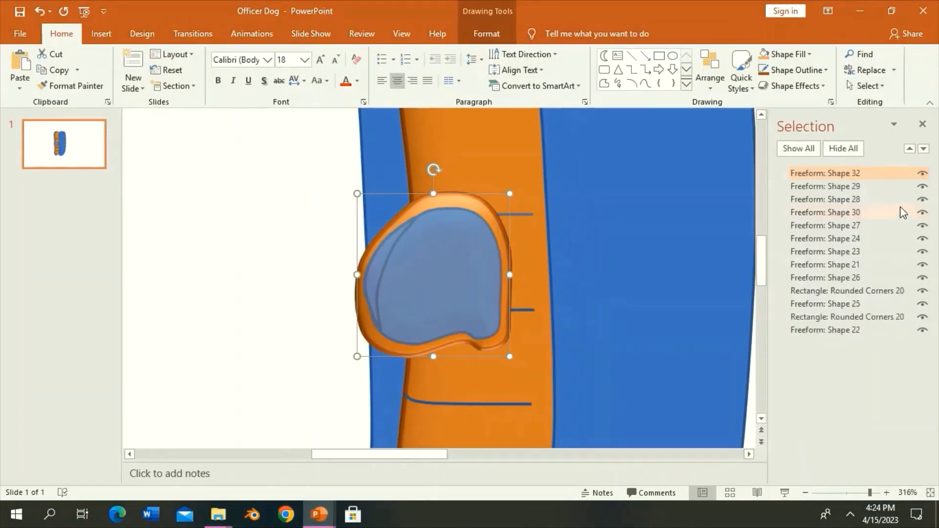
Step: Hide Shape 32 in the Selection Pane and look through the fill and effect options
left_click(922, 173)
left_click(513, 268)
left_click(386, 244)
left_click(490, 14)
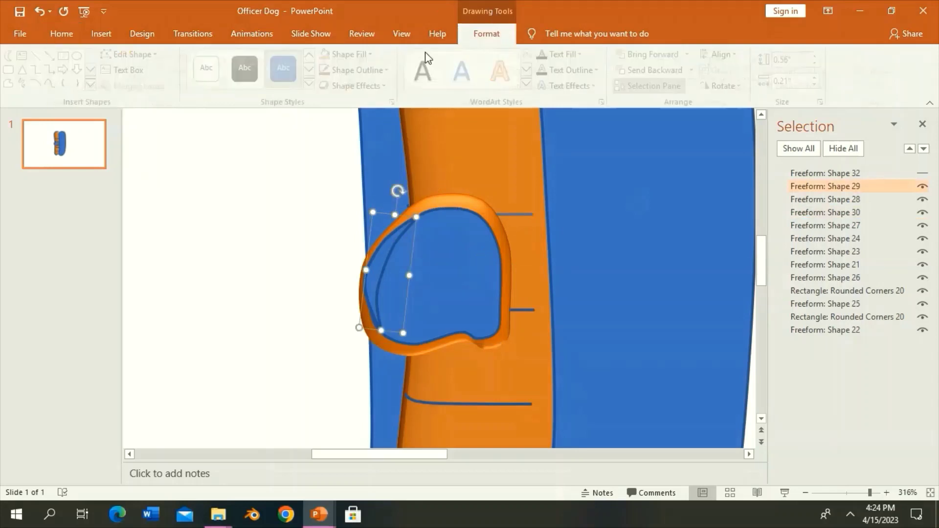
left_click(352, 54)
left_click(329, 85)
left_click(360, 85)
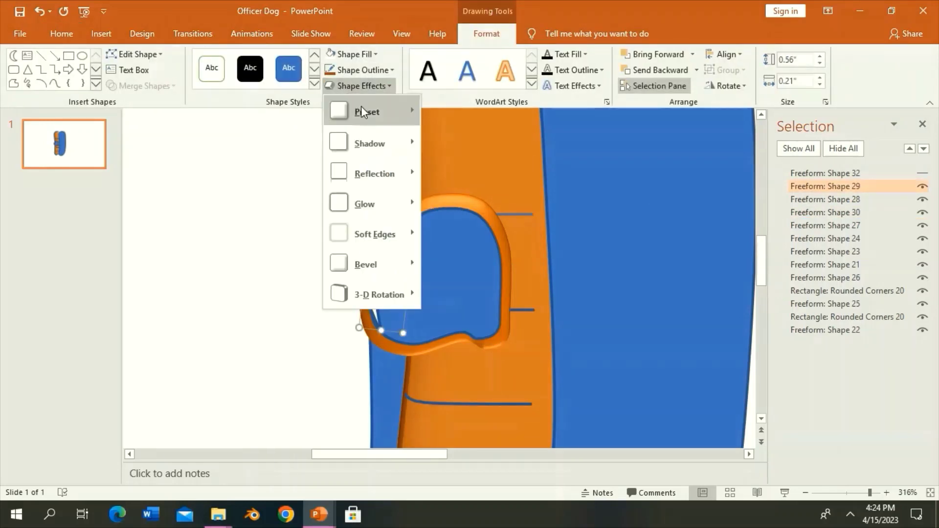
left_click(443, 132)
Step: Set the white crescent highlight's transparency to 43%
left_click(415, 136)
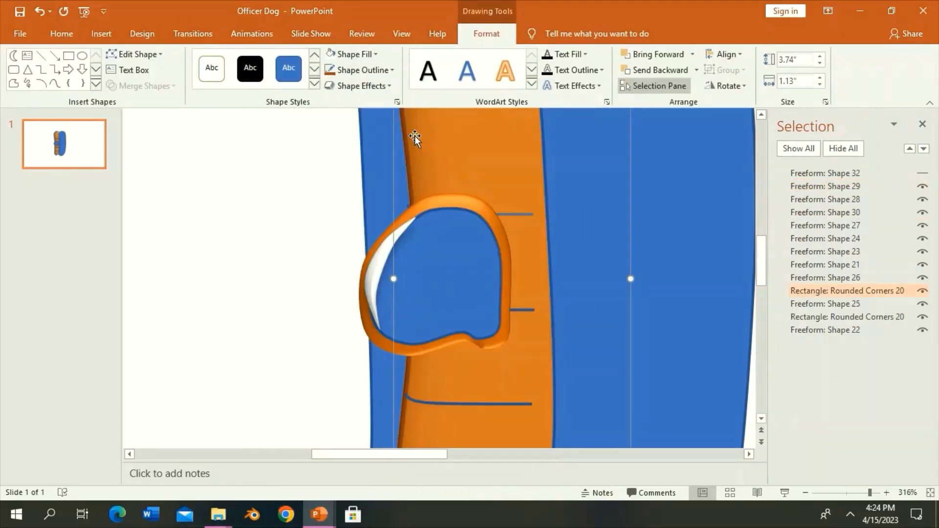
left_click(368, 266)
left_click(397, 103)
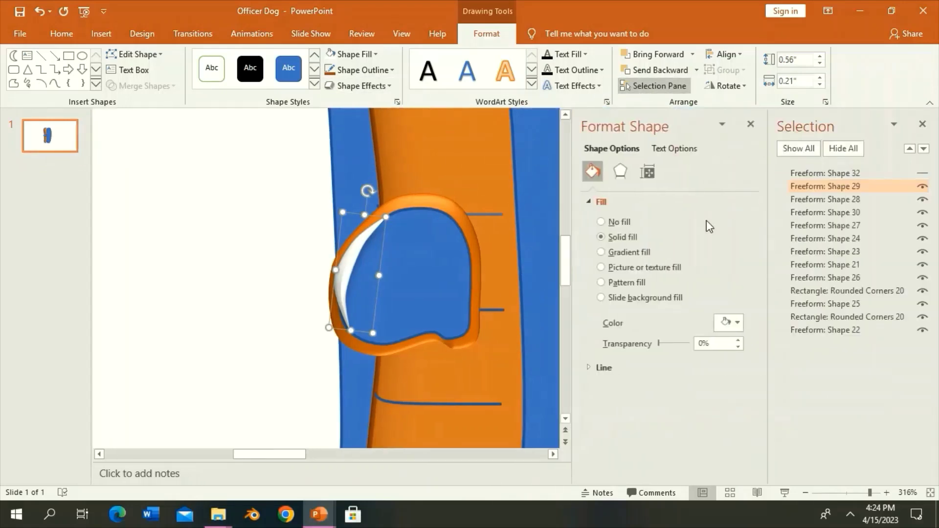
left_click_drag(659, 341, 672, 343)
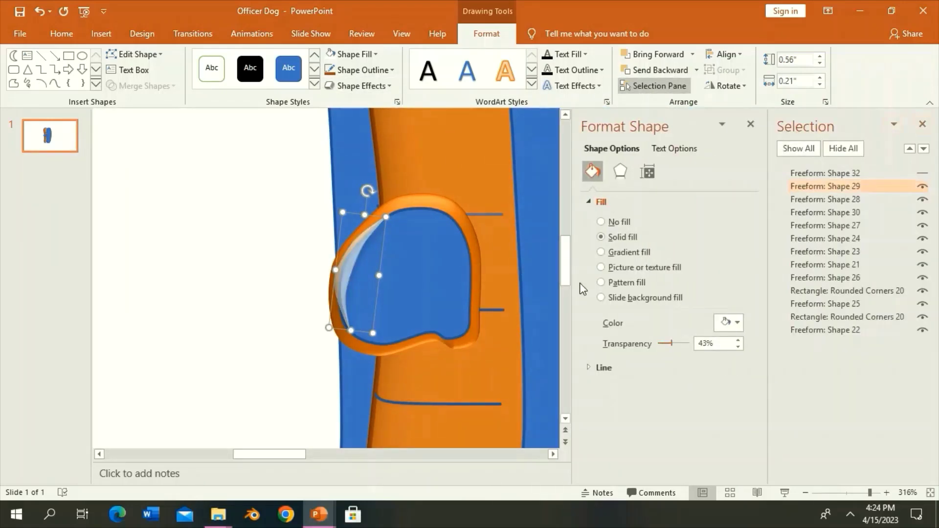
Step: Fill the blob inside the rim dark brown and give it Soft Edges
left_click(922, 124)
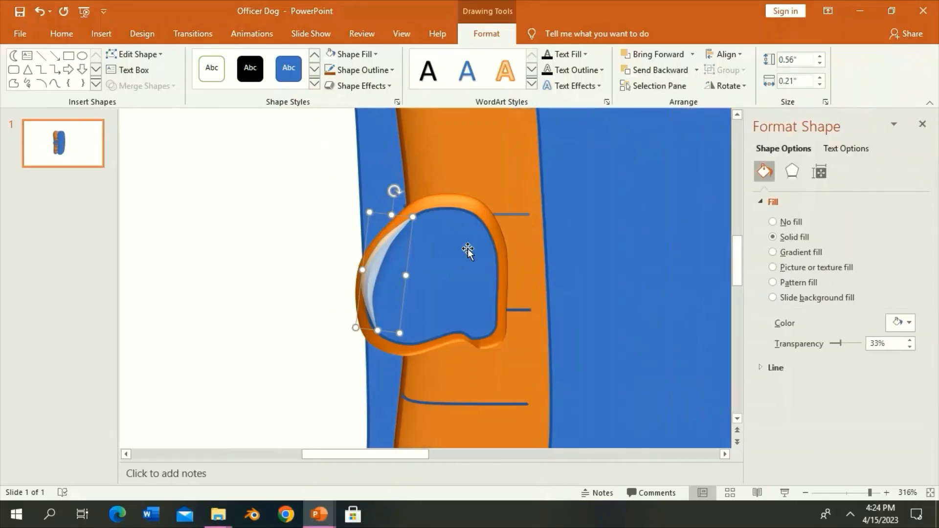
left_click(465, 248)
left_click(353, 54)
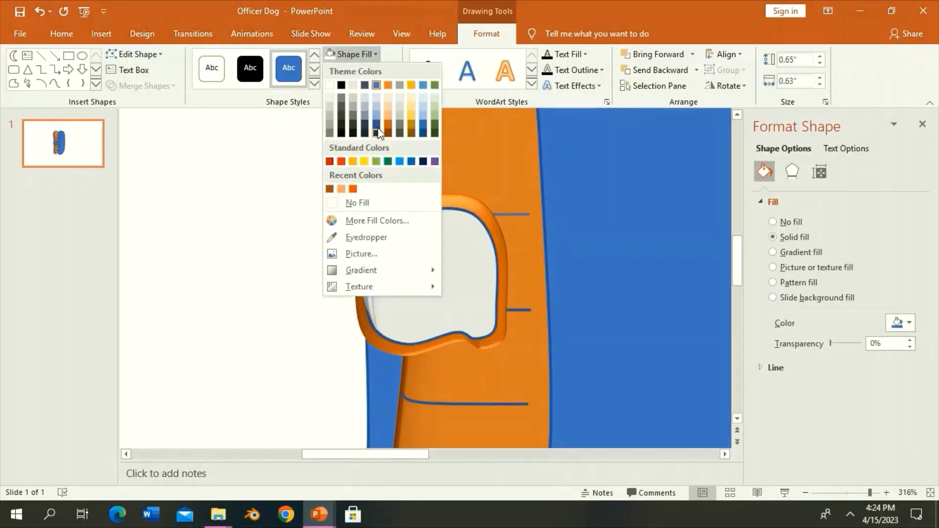
left_click(388, 133)
left_click(372, 86)
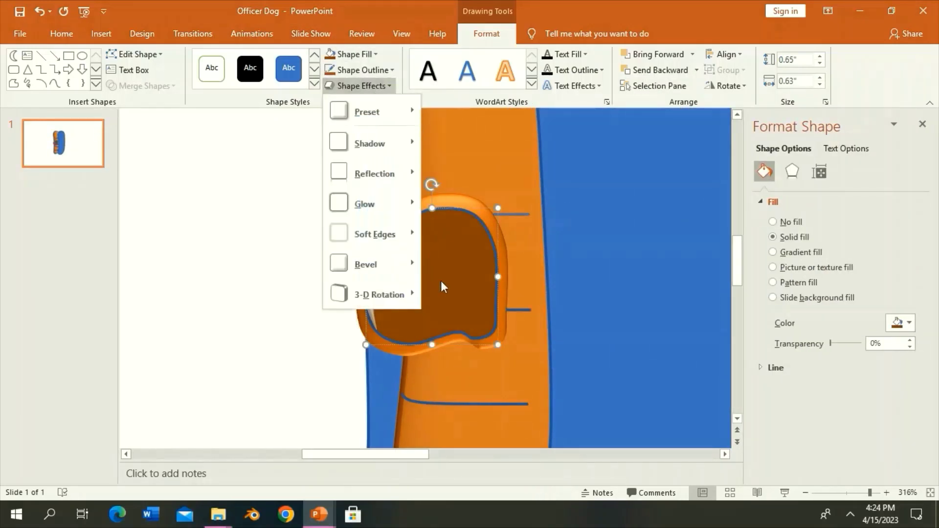
left_click(376, 87)
left_click(384, 88)
mouse_move(371, 234)
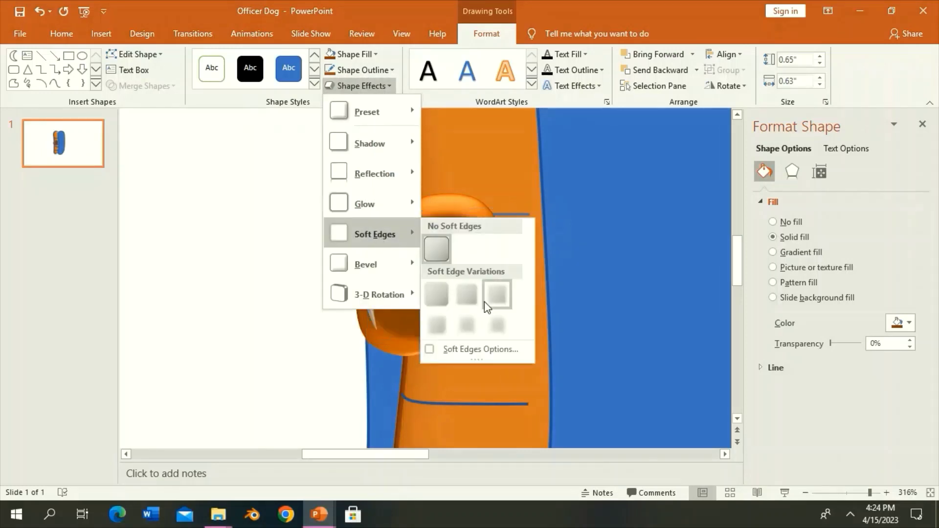
left_click(498, 292)
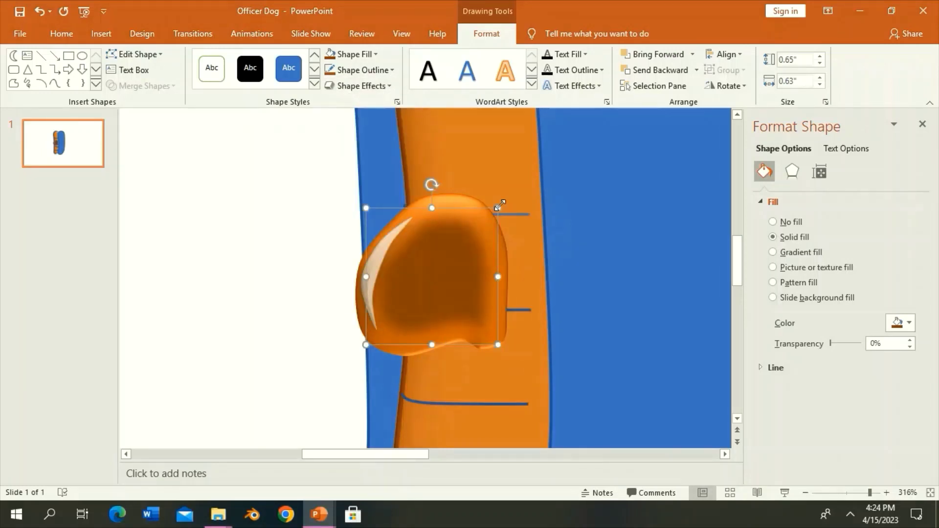
Step: Enlarge the inner overlay to 0.78 by 0.86 inches, soften its edges and place it over the brown blob
left_click(479, 223)
left_click_drag(493, 214, 567, 164)
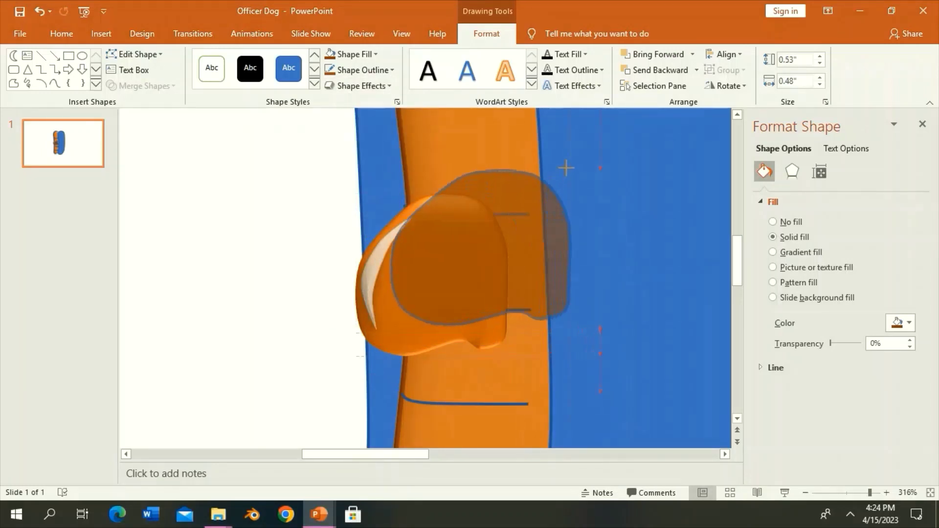
left_click_drag(528, 220, 477, 245)
left_click(382, 85)
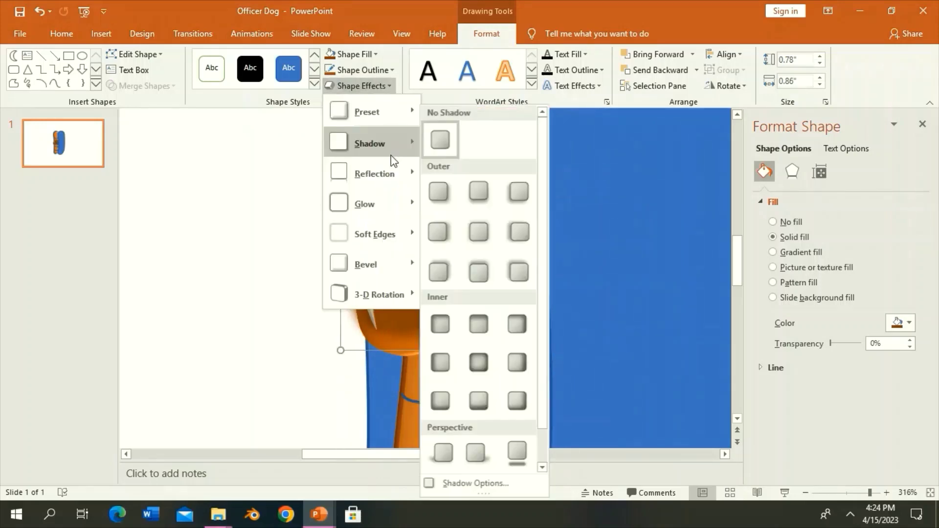
left_click(437, 325)
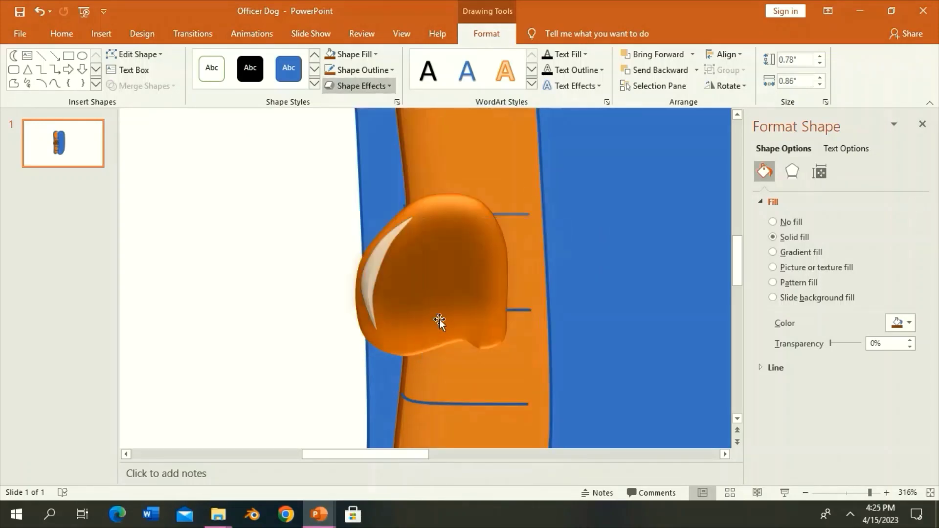
left_click_drag(439, 319, 447, 265)
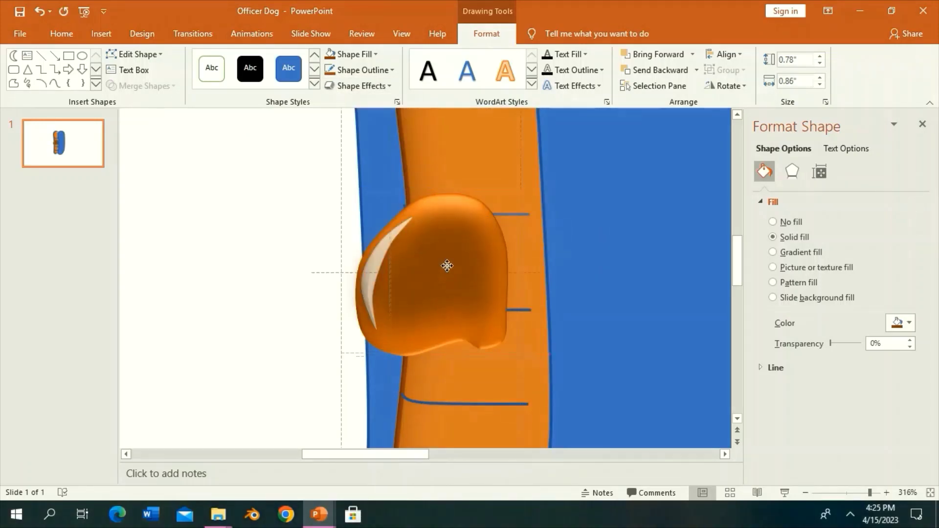
Step: Unhide Shape 32 in the Selection Pane and zoom in on the dog's body
left_click(676, 90)
left_click(923, 173)
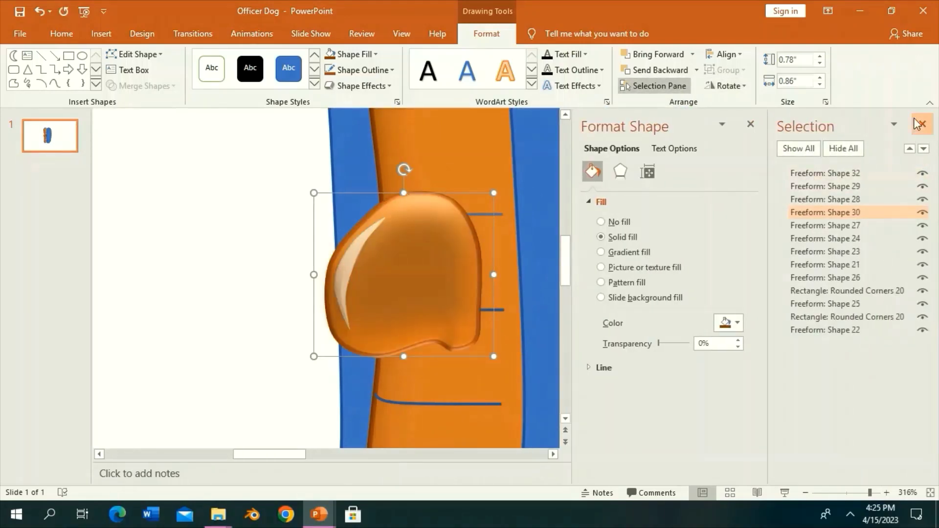
left_click(920, 124)
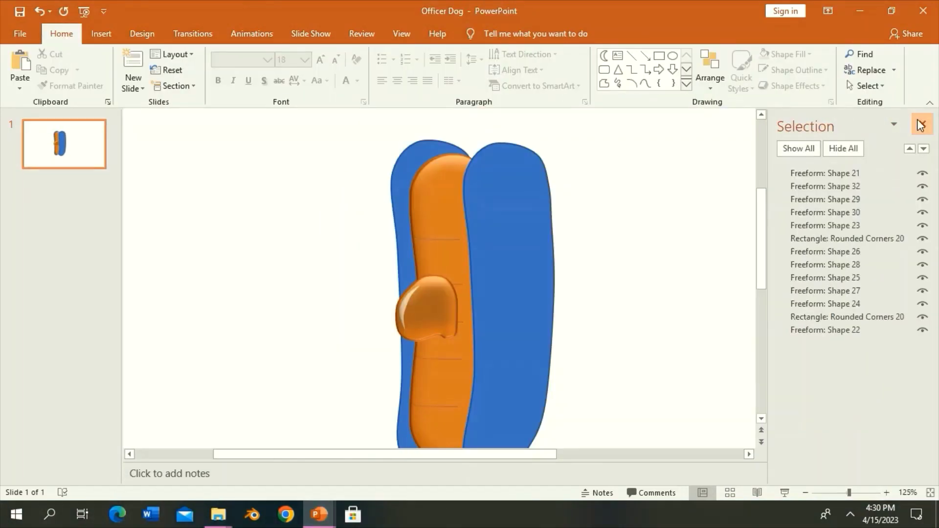
left_click(920, 123)
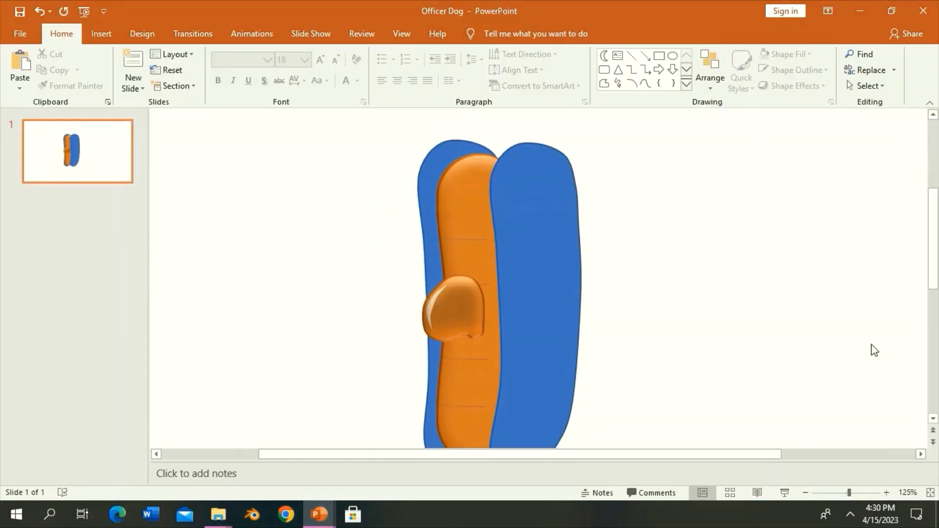
scroll(480, 259, "up", 2)
Step: Fill the blue body shape and the orange strip with brown, then switch both to a gradient fill
left_click(524, 252)
scroll(524, 252, "up", 3)
scroll(524, 252, "down", 3)
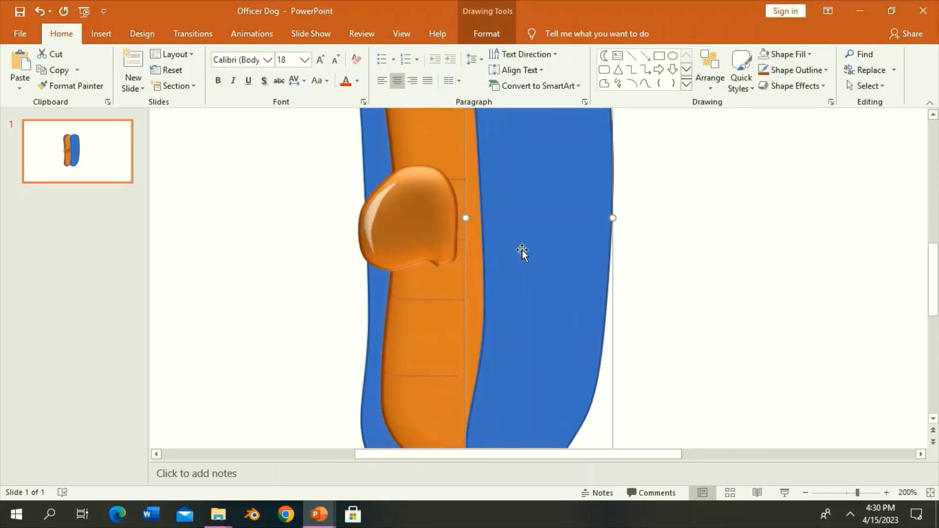
left_click(377, 321, "shift")
left_click(472, 36)
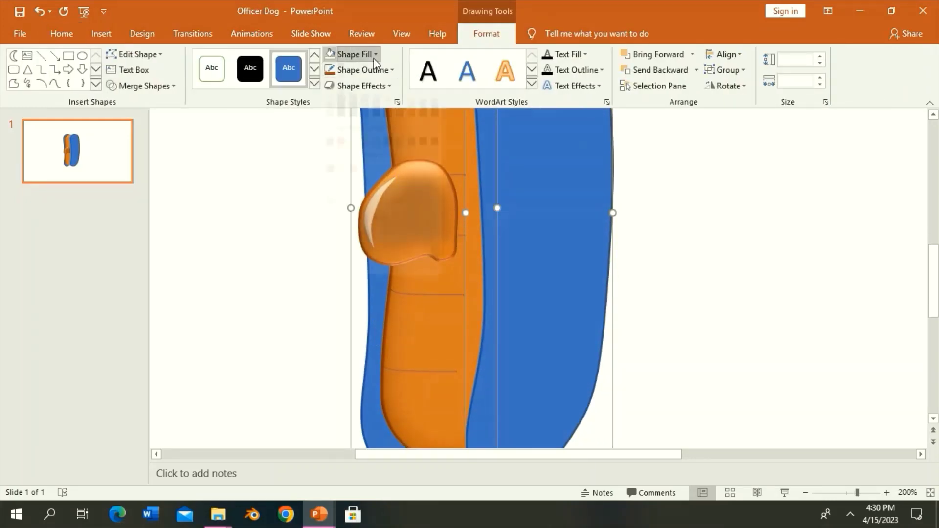
left_click(353, 54)
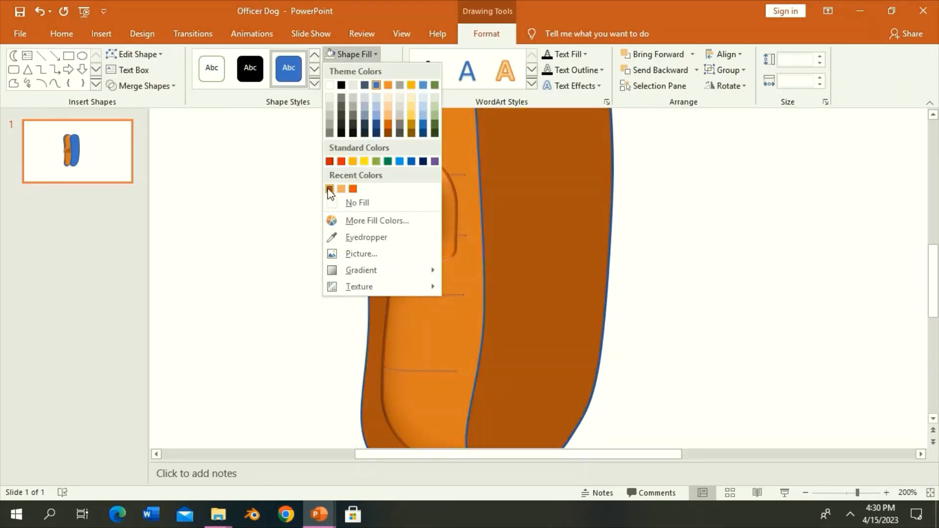
left_click(330, 189)
left_click(362, 54)
mouse_move(361, 270)
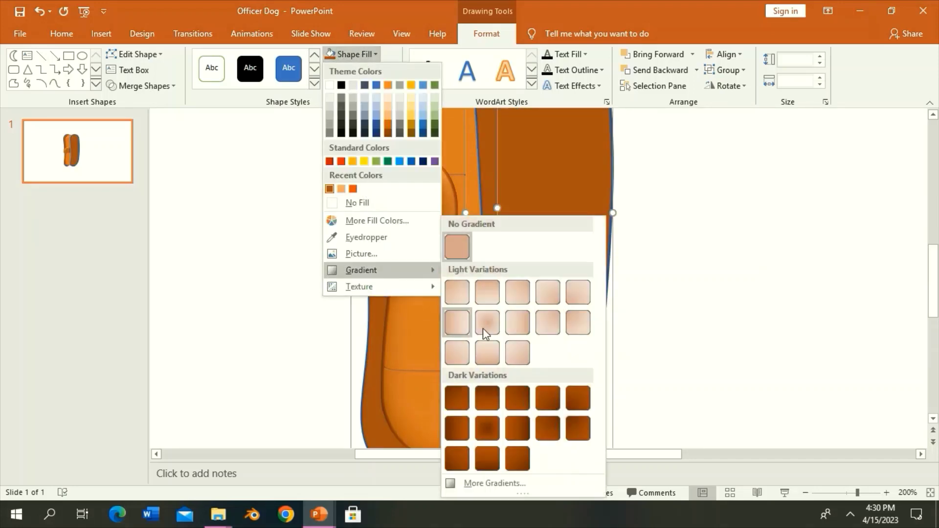
left_click(491, 481)
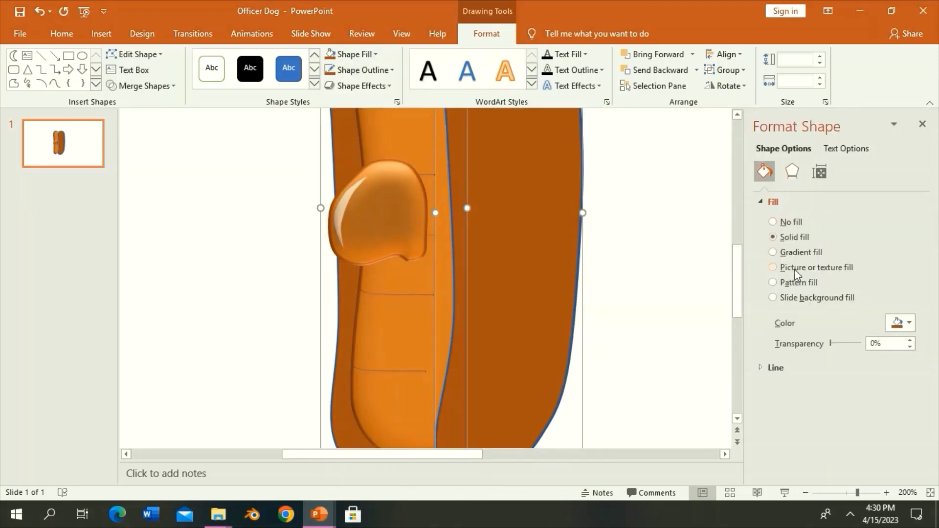
left_click(794, 252)
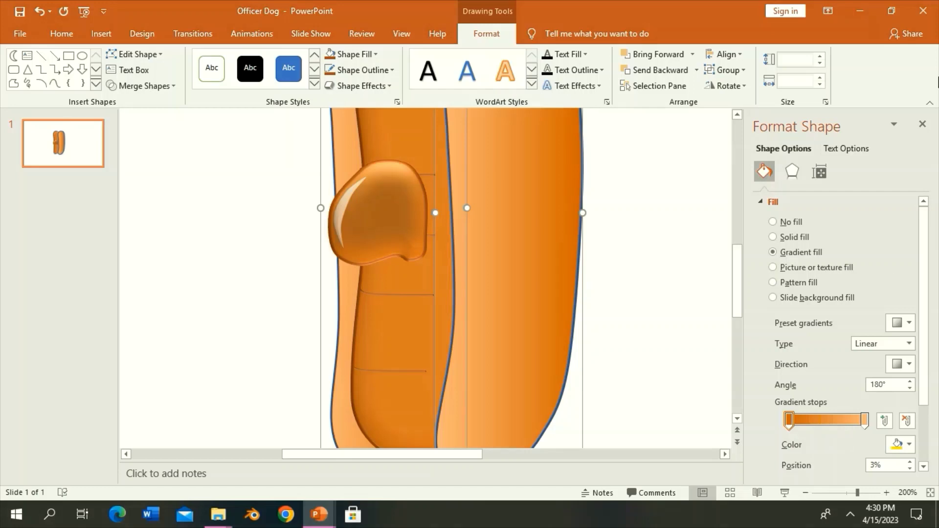
Step: Apply a beveled preset effect to the body shapes and save the presentation
left_click(921, 132)
left_click(359, 86)
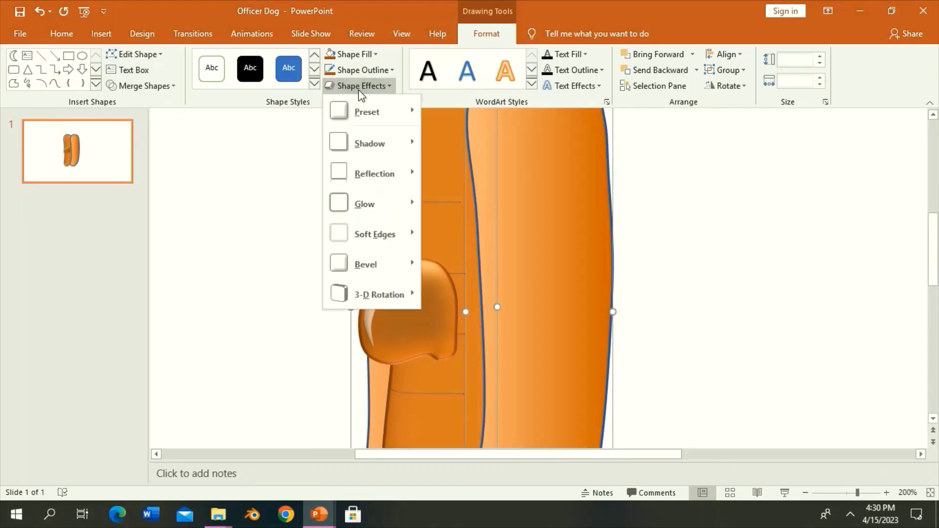
left_click(486, 183)
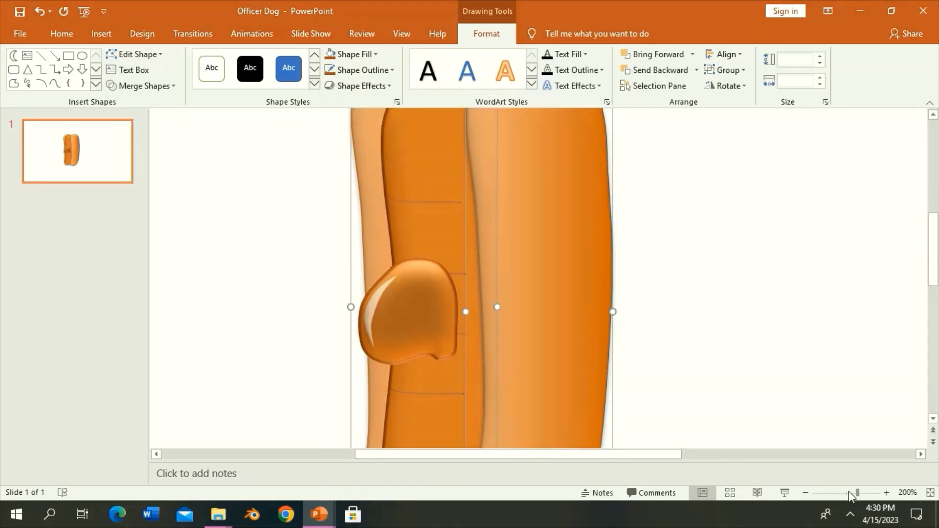
left_click_drag(856, 492, 844, 494)
left_click(372, 85)
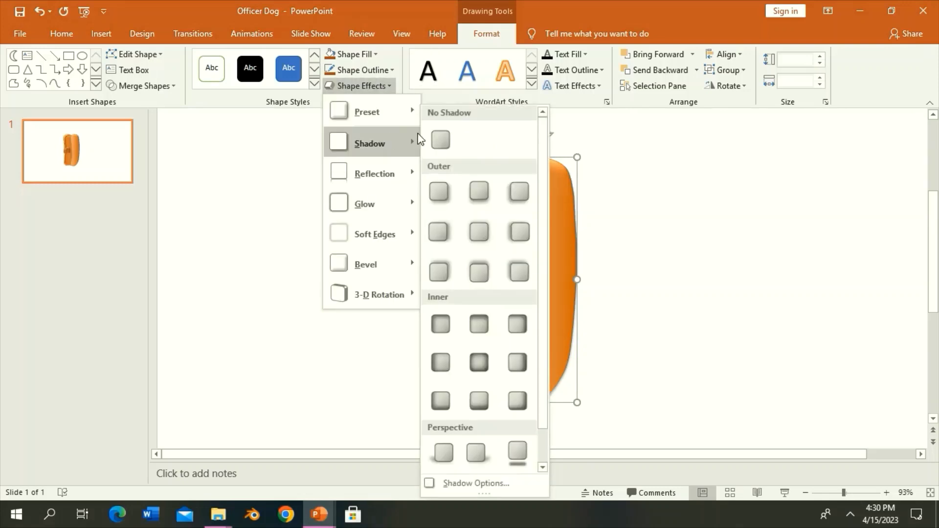
left_click(436, 134)
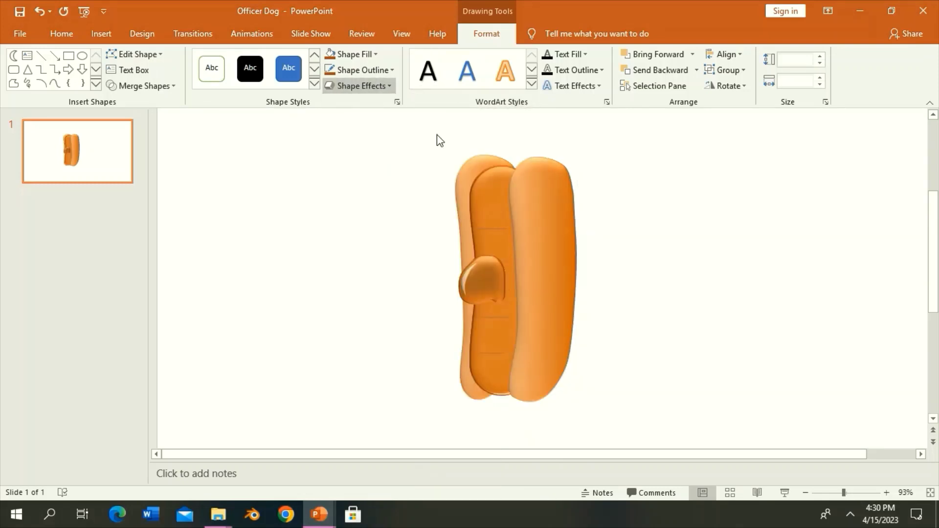
left_click(26, 10)
Step: Draw a rectangle beside the body and stretch it into a wide horizontal bar
left_click(856, 491)
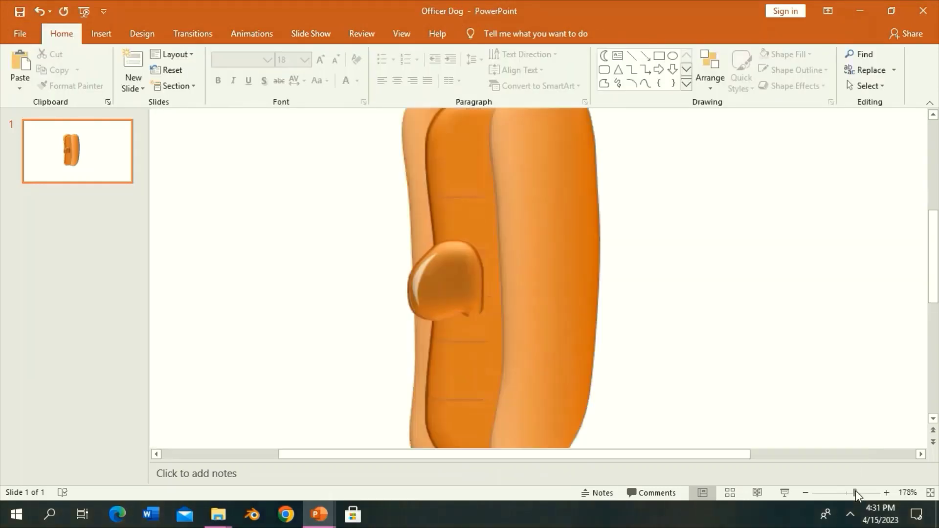
left_click_drag(674, 454, 653, 454)
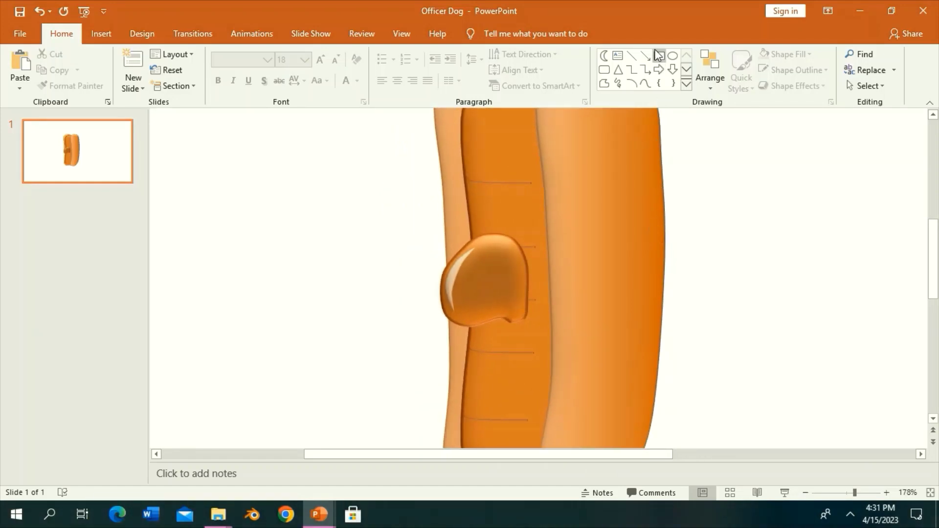
left_click(658, 56)
left_click_drag(599, 254, 609, 262)
left_click(660, 276)
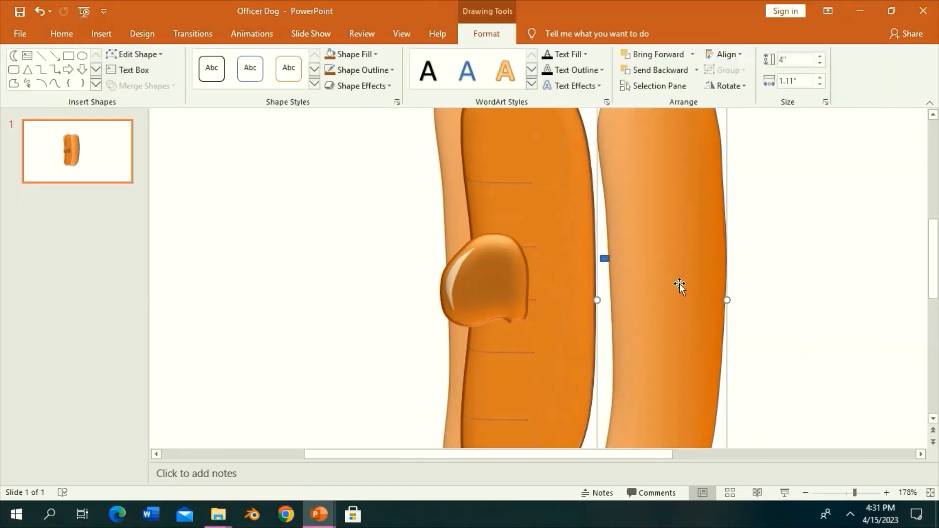
left_click(603, 260)
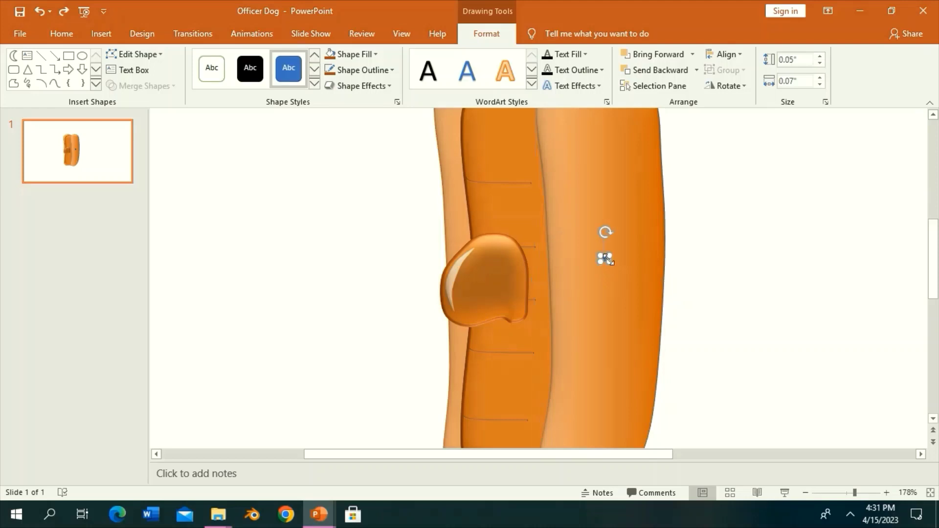
left_click_drag(620, 269, 828, 298)
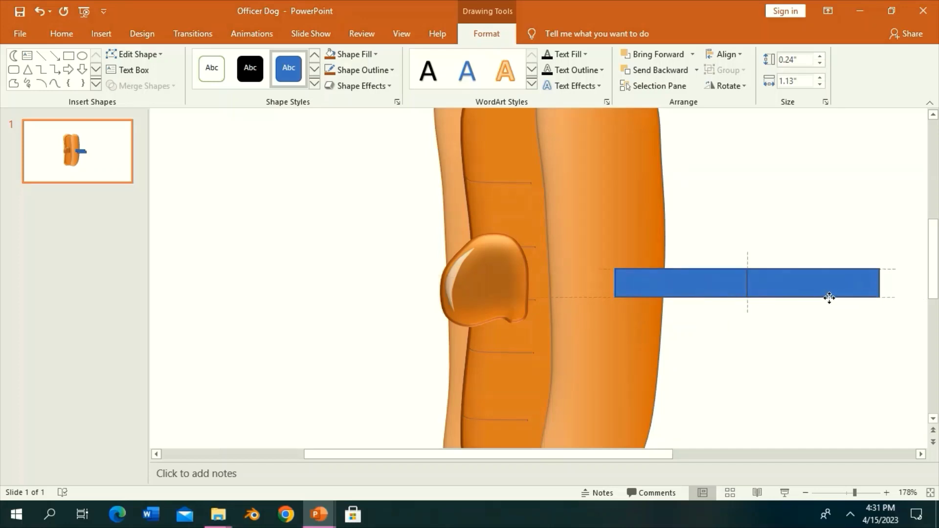
Step: Place a copy of the bar to its right and lower its top-right point to taper it
left_click(137, 54)
left_click(876, 279)
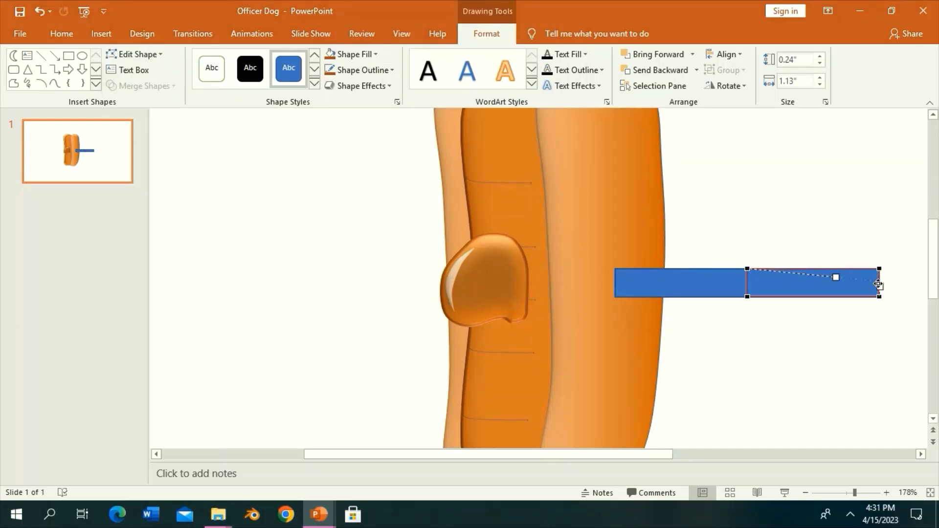
left_click_drag(878, 284, 876, 275)
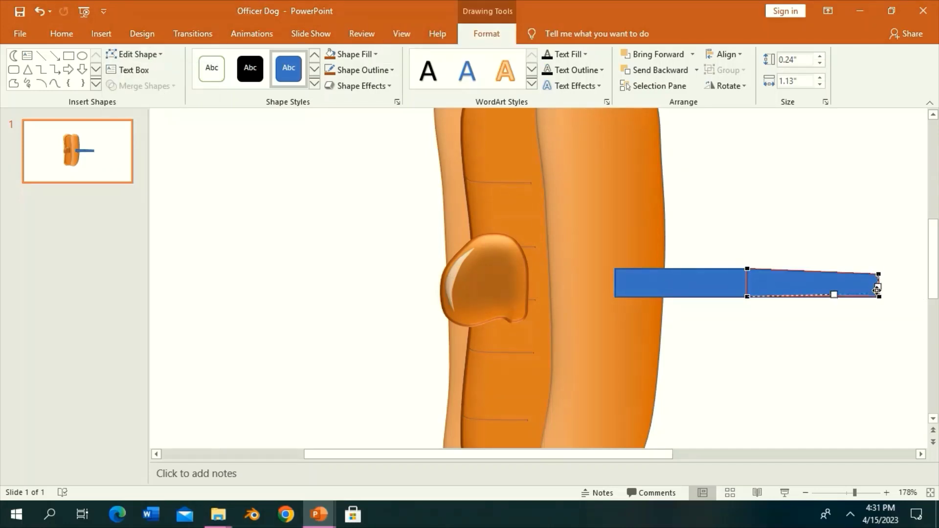
left_click(859, 260)
left_click_drag(639, 453, 699, 454)
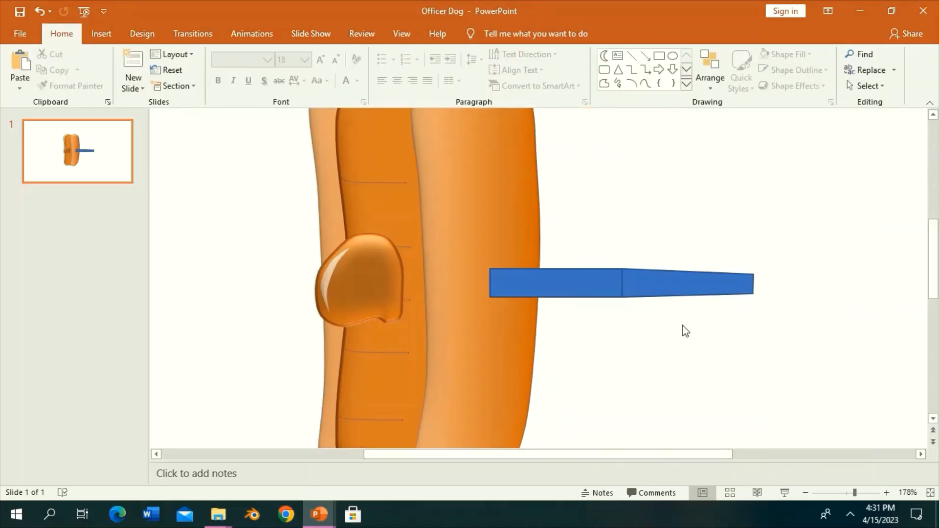
Step: Trace a freeform hand above the arm and reshape its thumb with Edit Points
left_click(645, 83)
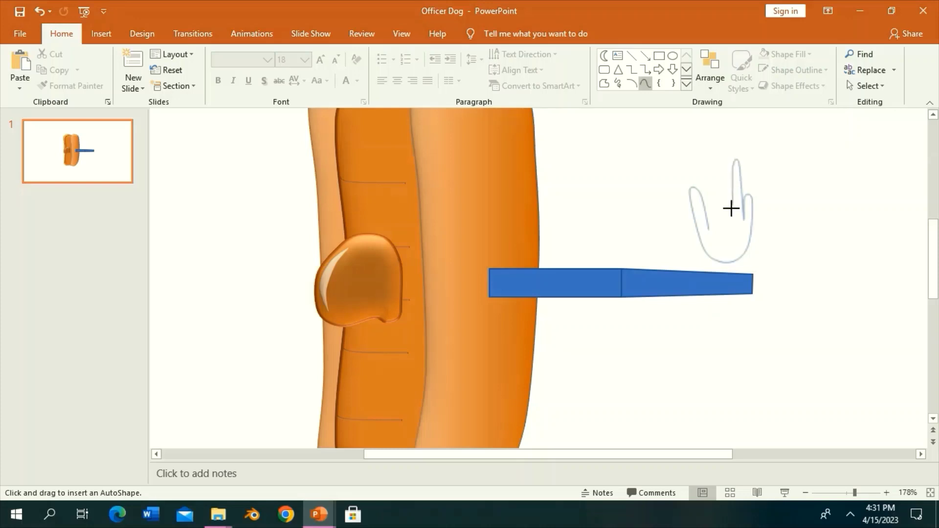
left_click_drag(733, 220, 730, 172)
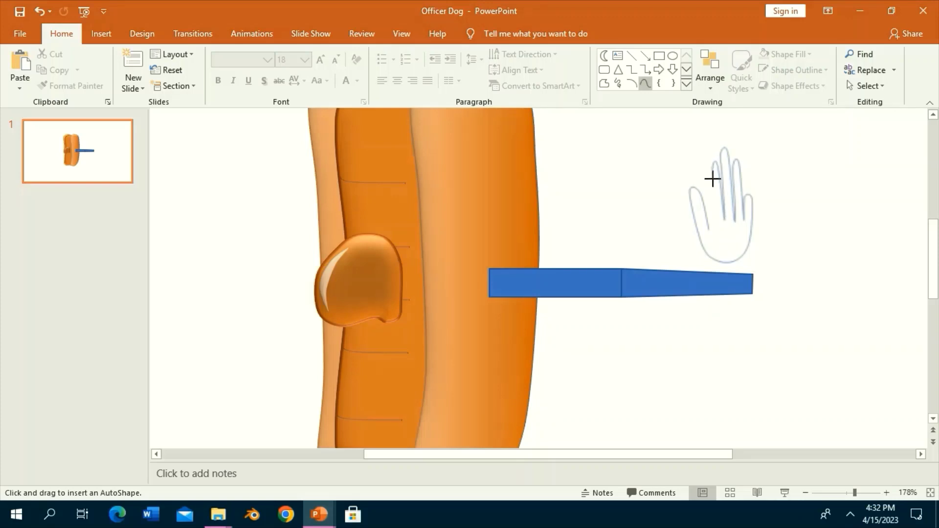
double_click(713, 220)
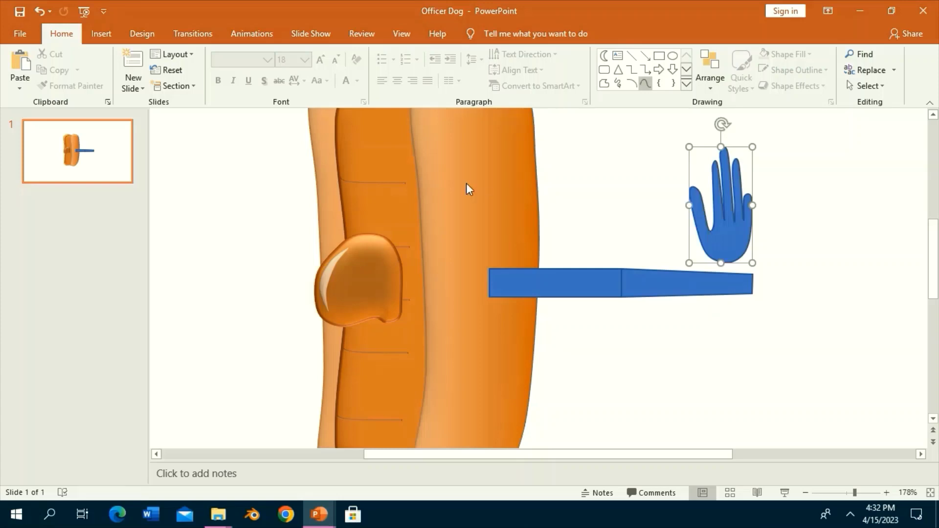
left_click(133, 53)
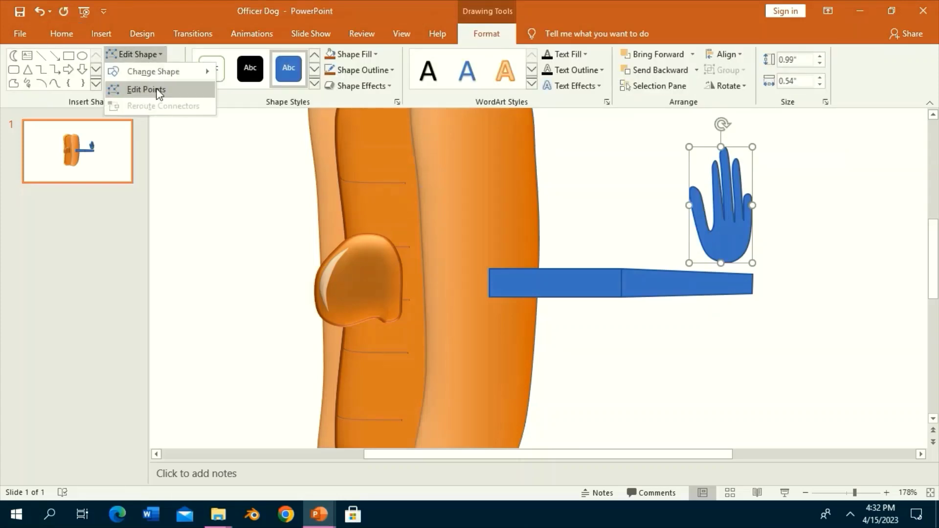
left_click(144, 90)
left_click(866, 492)
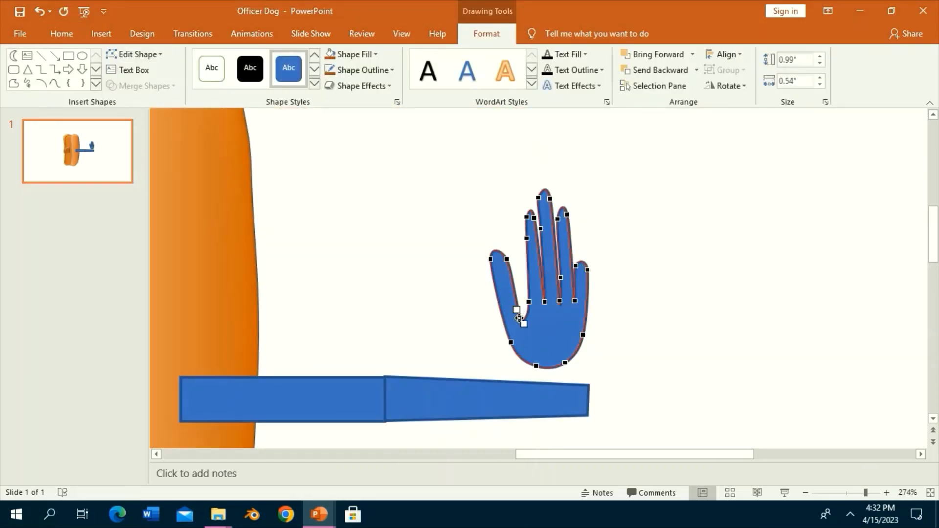
left_click_drag(492, 260, 510, 295)
left_click(133, 53)
left_click(141, 90)
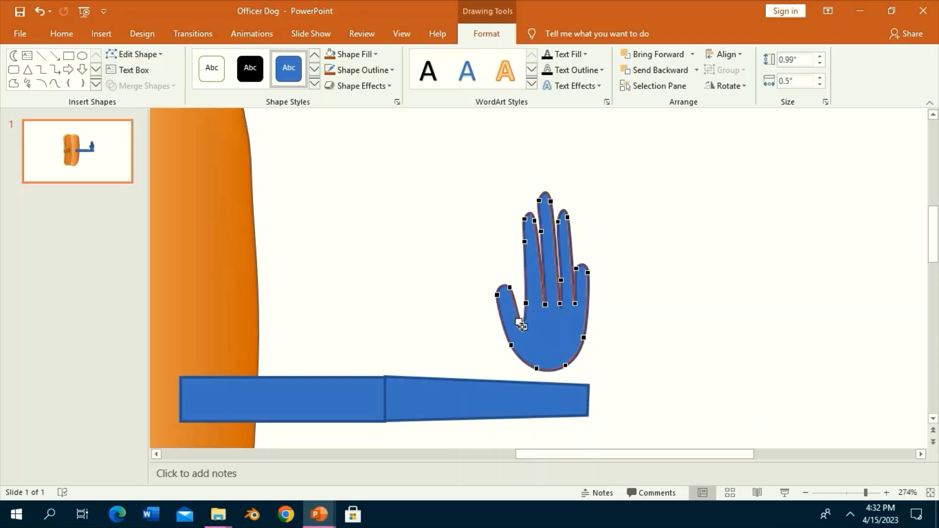
Step: Rotate the hand so its fingers point right and attach it to the arm's end
left_click(573, 274)
left_click_drag(542, 168, 651, 312)
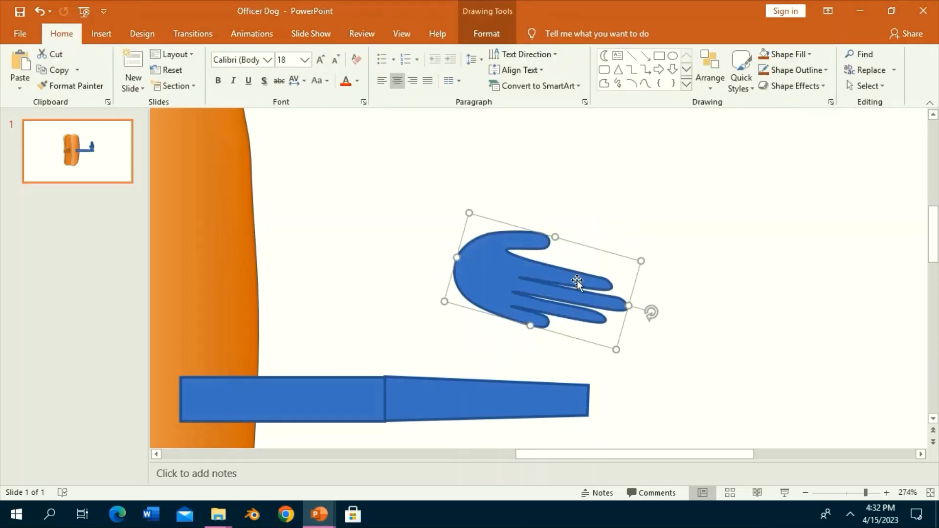
left_click_drag(577, 280, 705, 408)
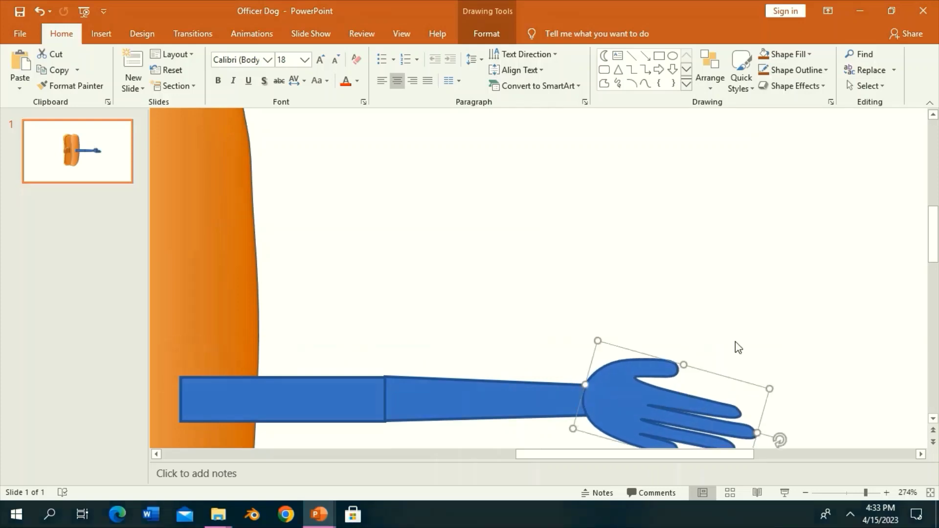
scroll(734, 341, "down", 1)
left_click_drag(769, 339, 740, 337)
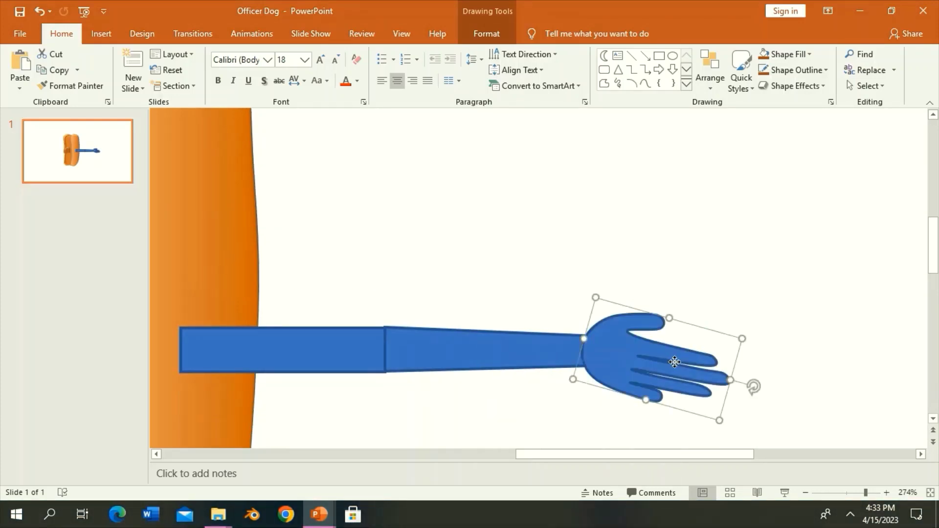
left_click_drag(674, 362, 672, 364)
left_click(172, 190)
Step: Copy the body's orange beveled formatting onto the upper arm, forearm and hand with Format Painter
left_click(74, 86)
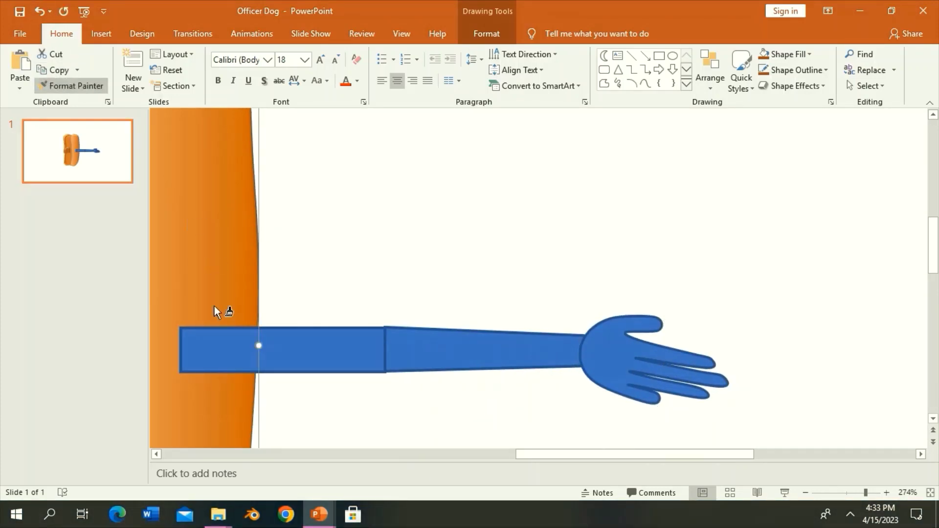
left_click(220, 342)
left_click(73, 86)
left_click(419, 352)
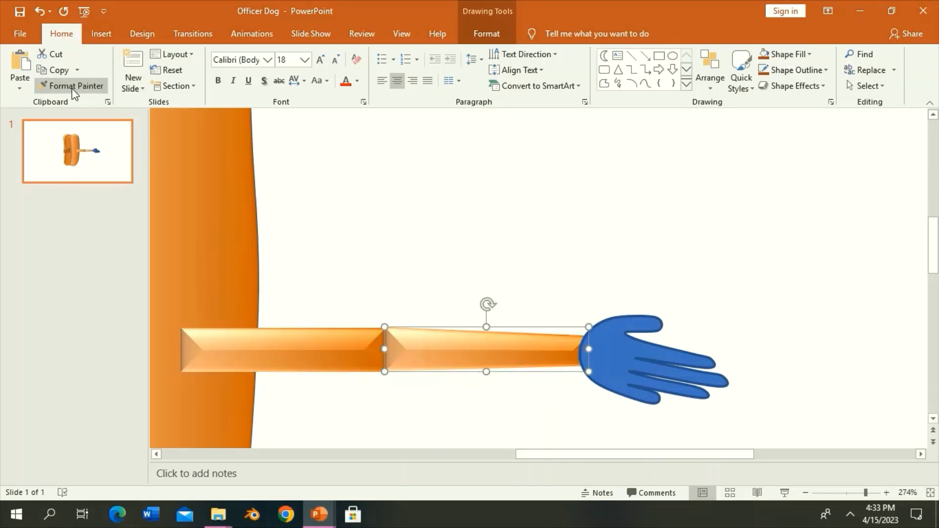
left_click(606, 361)
Step: Change the direction of the forearm's gradient fill, leaving the hand's gradient as is
left_click(440, 345)
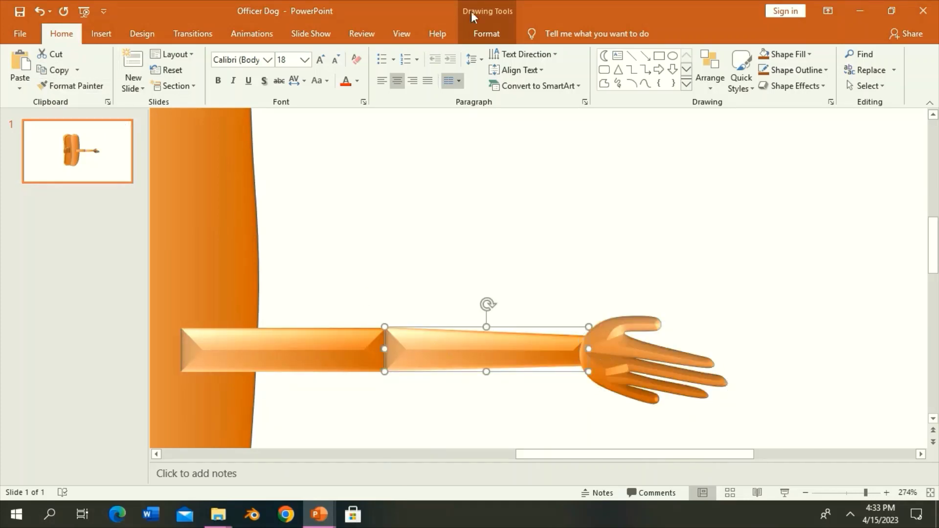
left_click(489, 34)
left_click(346, 57)
mouse_move(382, 270)
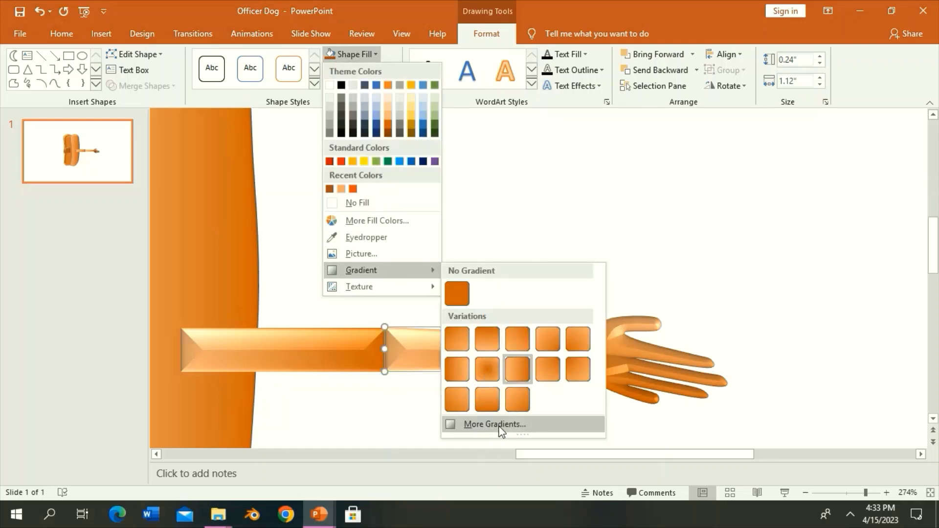
left_click(494, 421)
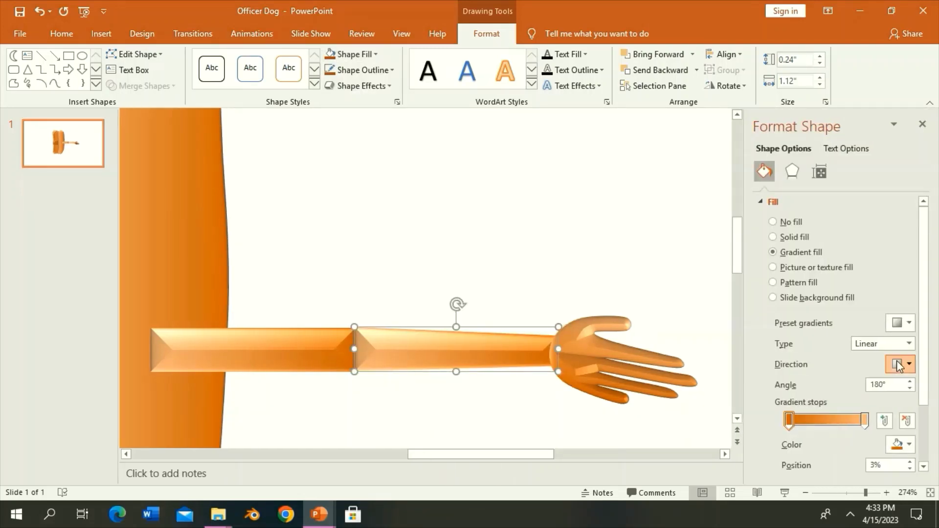
left_click(901, 364)
left_click(889, 386)
left_click(607, 349)
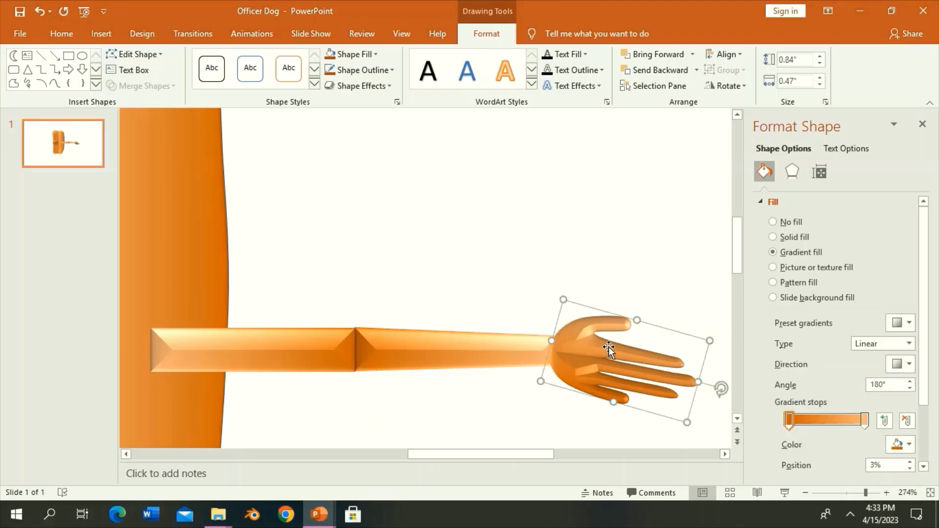
left_click(901, 364)
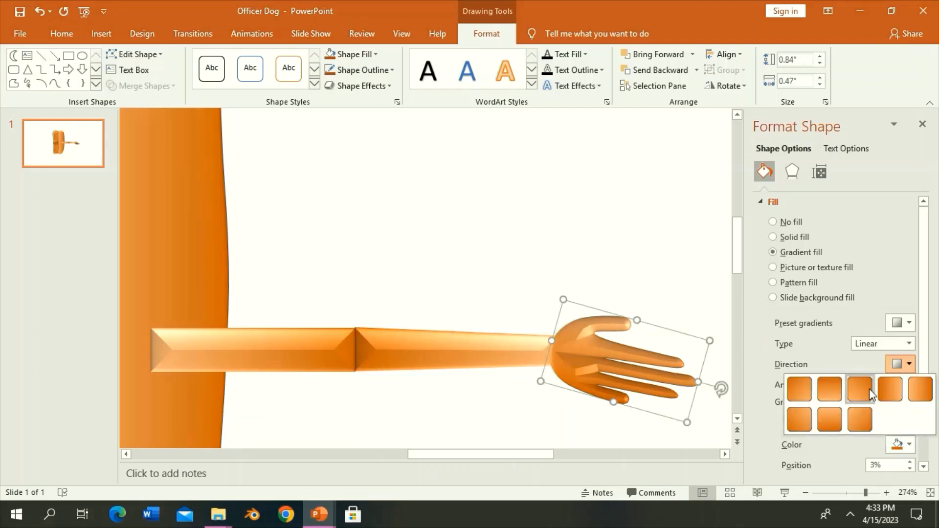
left_click(931, 394)
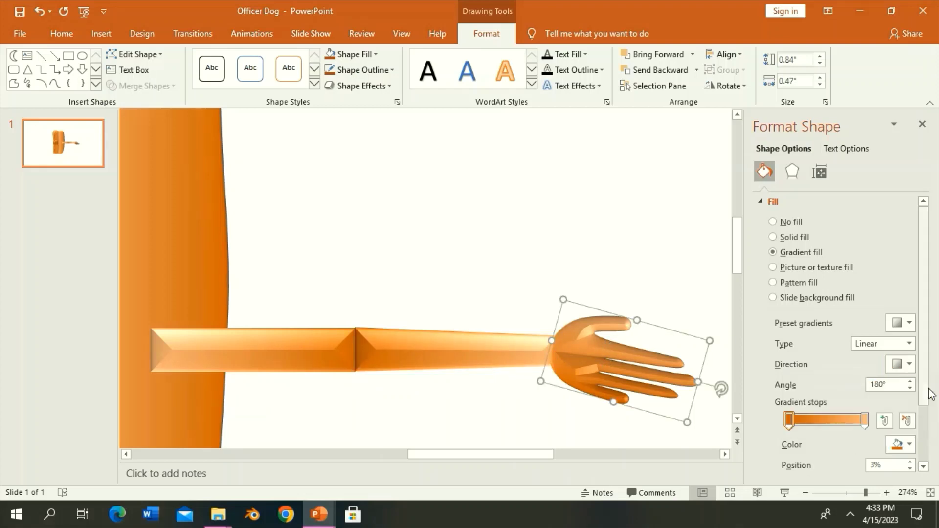
left_click(922, 123)
left_click(840, 493)
Step: Duplicate the arm pieces with Ctrl+D, group the copy and flip it horizontally
left_click_drag(747, 218, 511, 313)
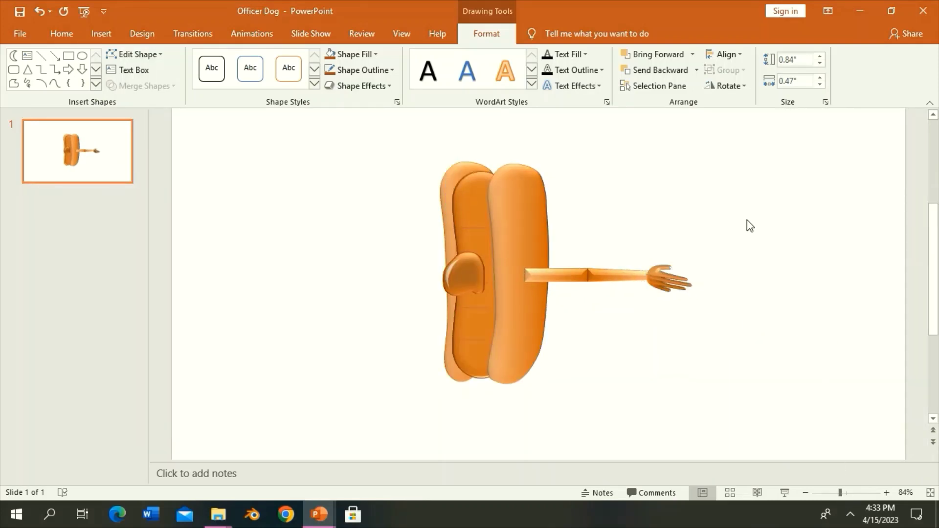
key("ctrl+d")
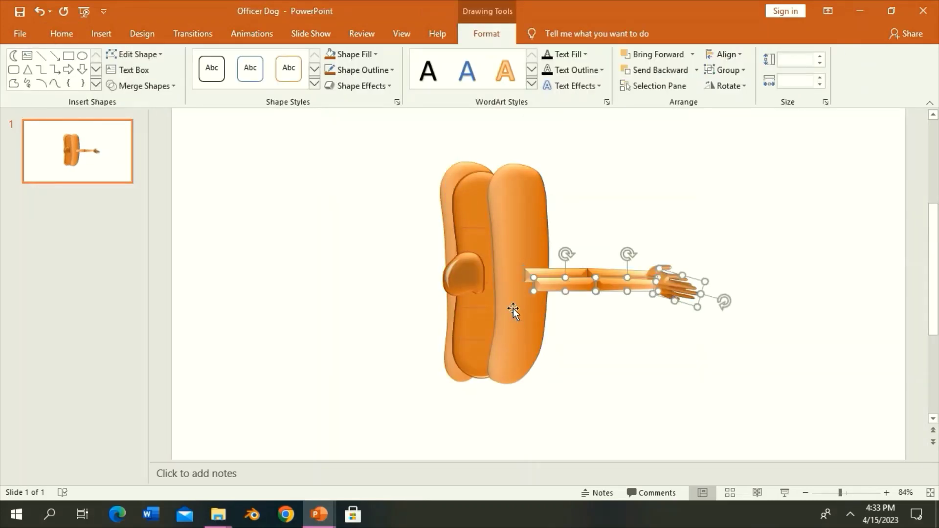
left_click(726, 85)
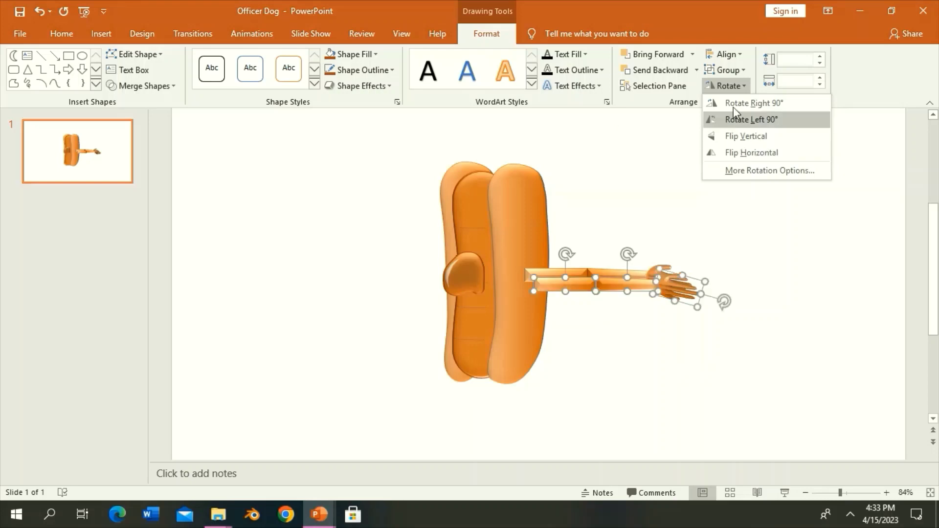
left_click(733, 73)
left_click(735, 87)
left_click(726, 86)
Step: Move the mirrored arm to the body's left side and send it to the back
left_click(755, 154)
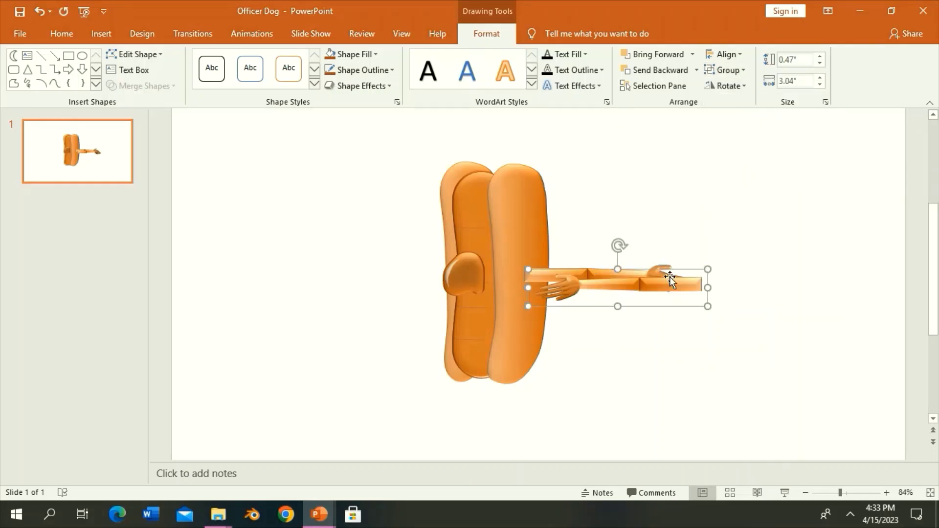
mouse_move(667, 274)
left_mouse_down()
mouse_move(560, 286)
mouse_move(434, 277)
left_mouse_up()
left_click(629, 69)
left_click(419, 199)
left_click(410, 283)
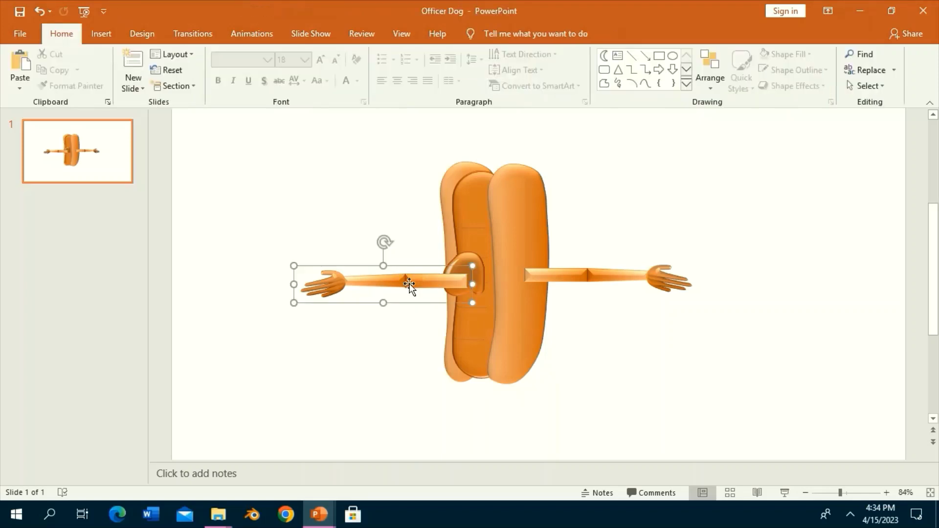
left_click(403, 301)
left_click(419, 282)
left_click(419, 283)
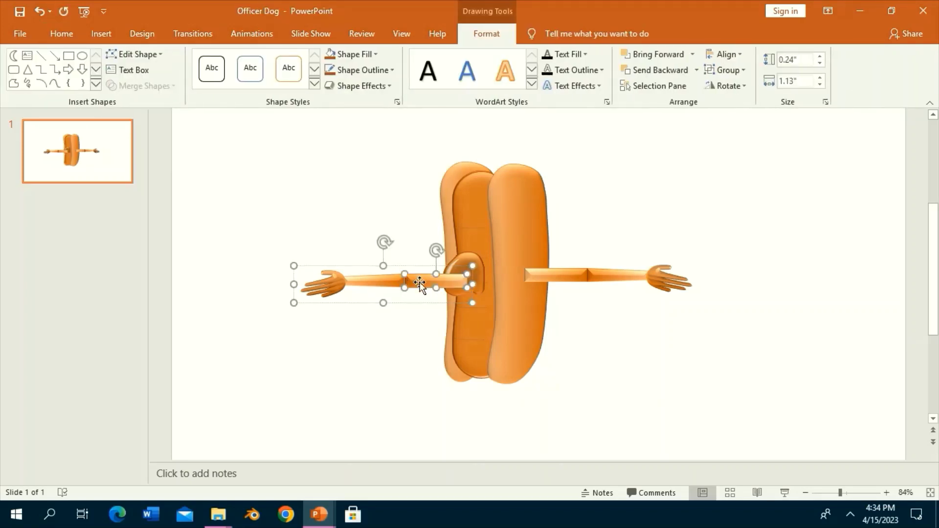
left_click(384, 207)
left_click(419, 279)
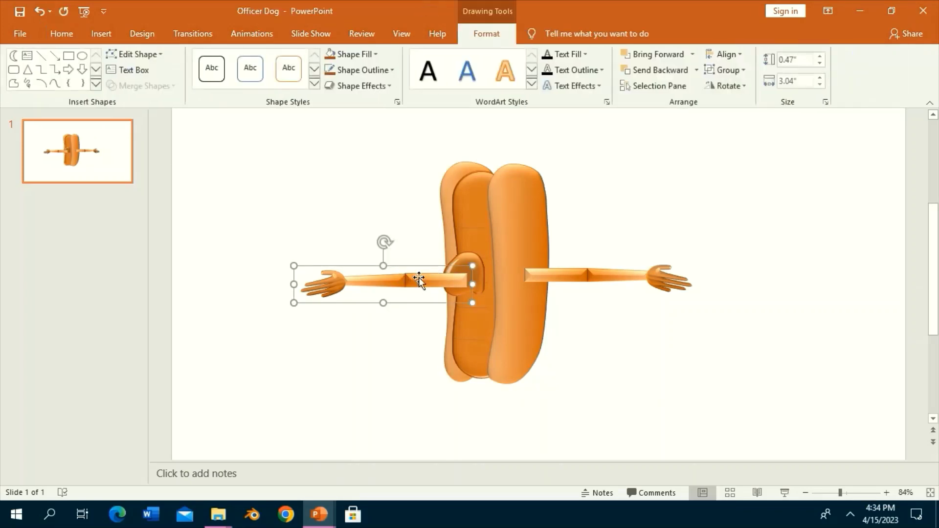
left_click(696, 70)
left_click(697, 100)
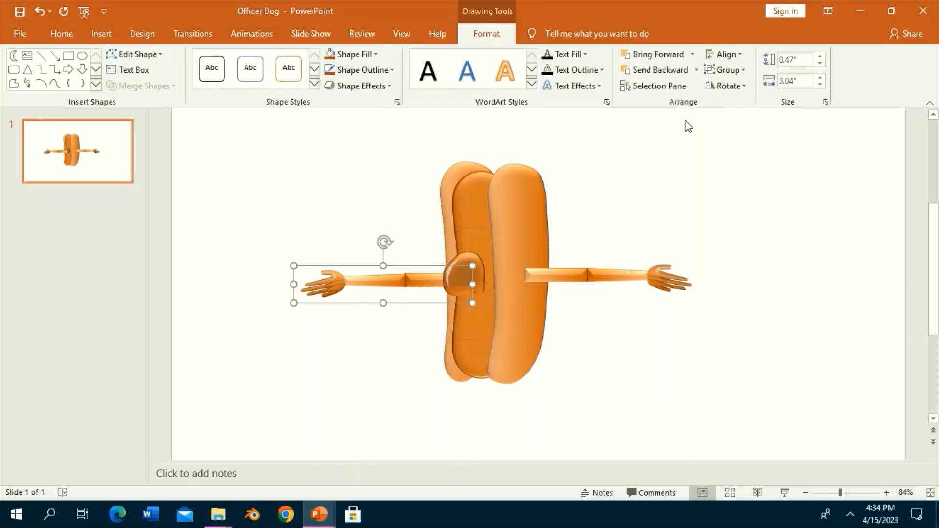
left_click(682, 128)
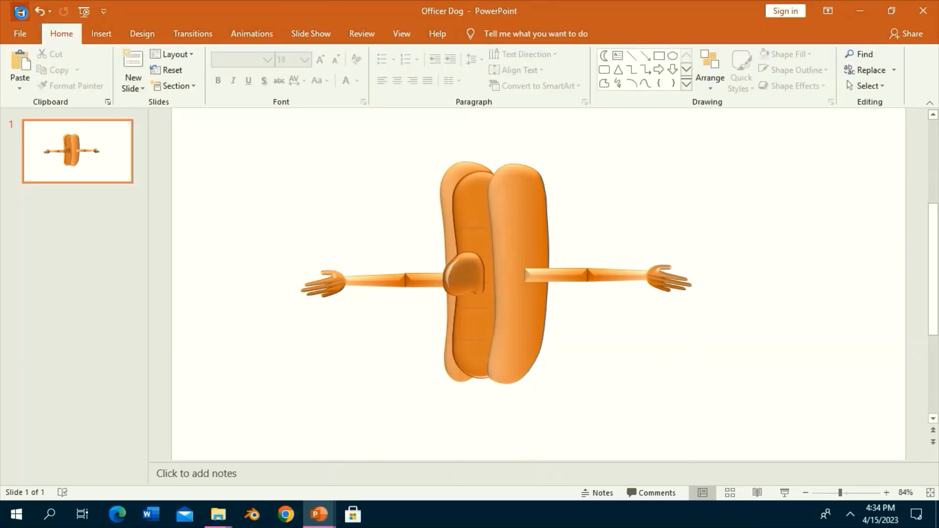
Step: Select every shape of the dog and nudge the figure up two steps
left_click(824, 493)
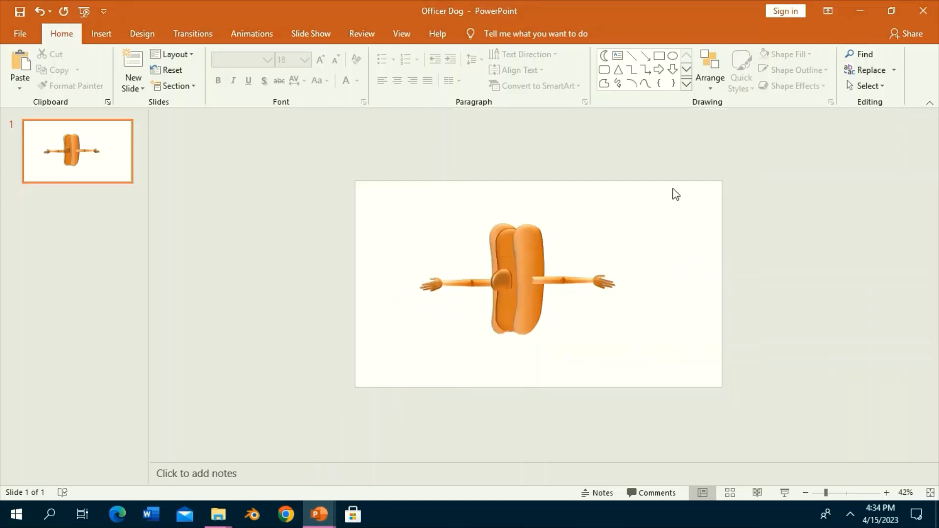
left_click_drag(672, 193, 357, 377)
key("Up")
key("Up")
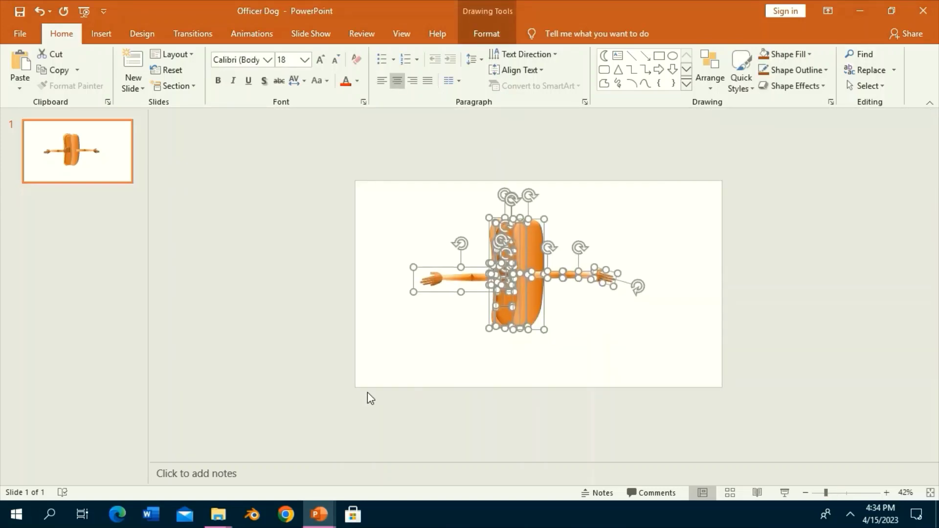
key("Up")
key("Up")
key("Up")
key("Up")
key("Up")
key("Up")
key("Up")
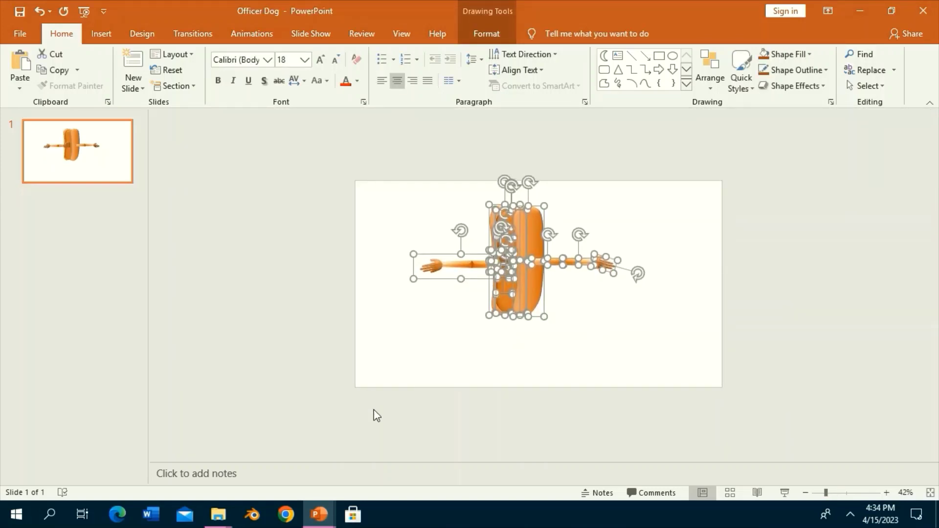
left_click(519, 381)
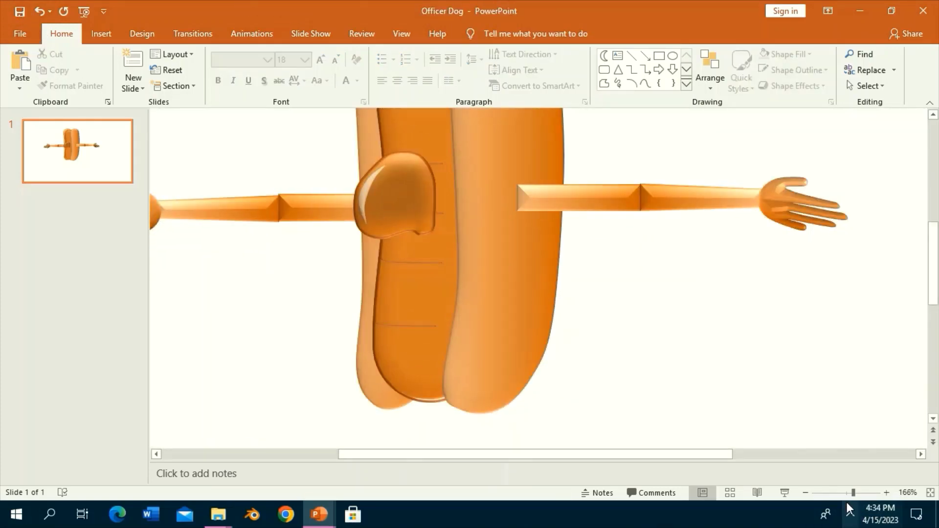
Step: Copy the two left-arm segments and paste a duplicate pair to start a leg
left_click_drag(856, 492, 840, 493)
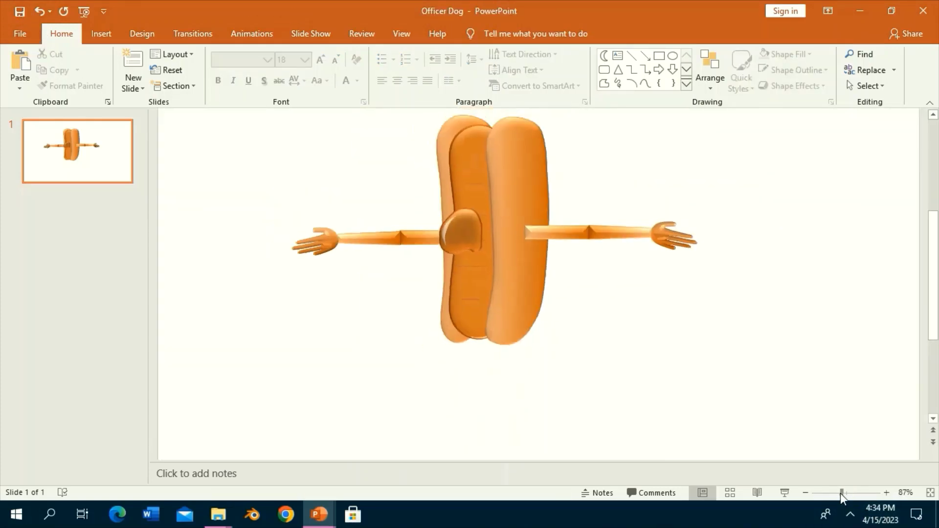
scroll(685, 327, "down", 1)
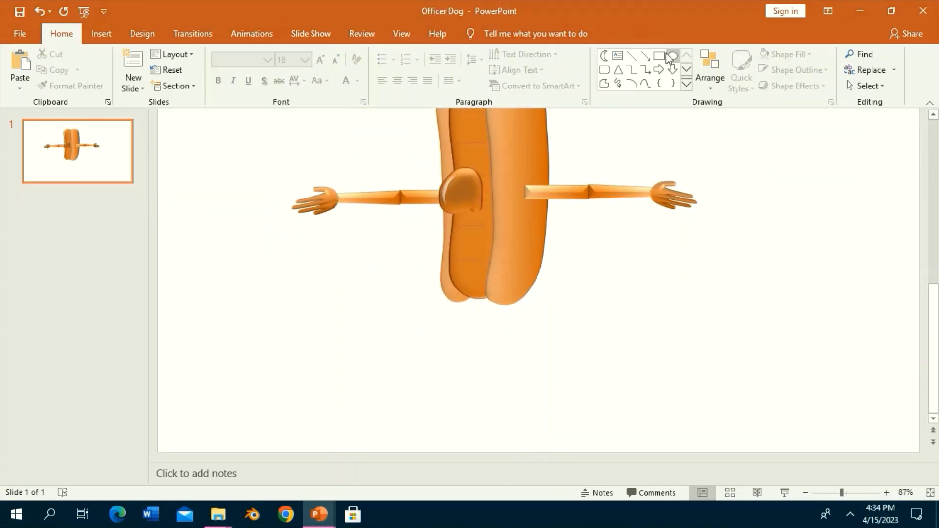
left_click(617, 191)
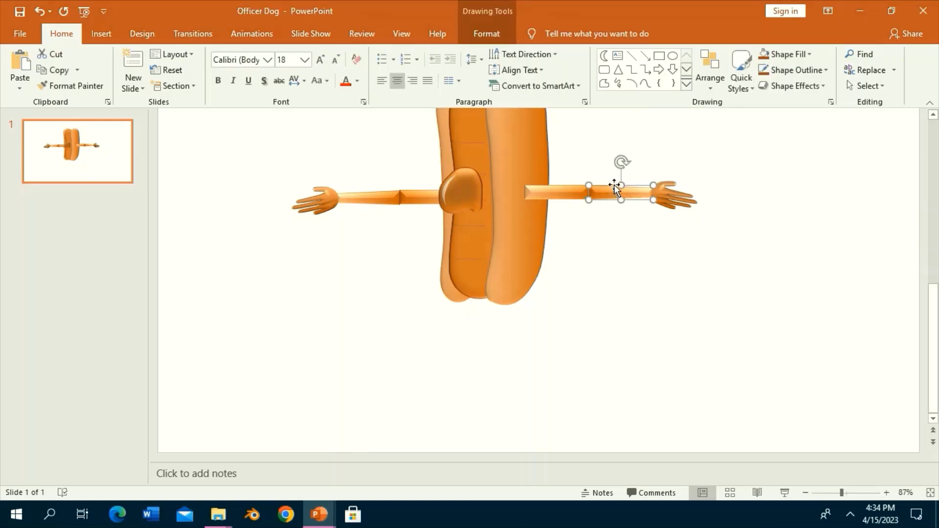
left_click(425, 180)
left_click(393, 202)
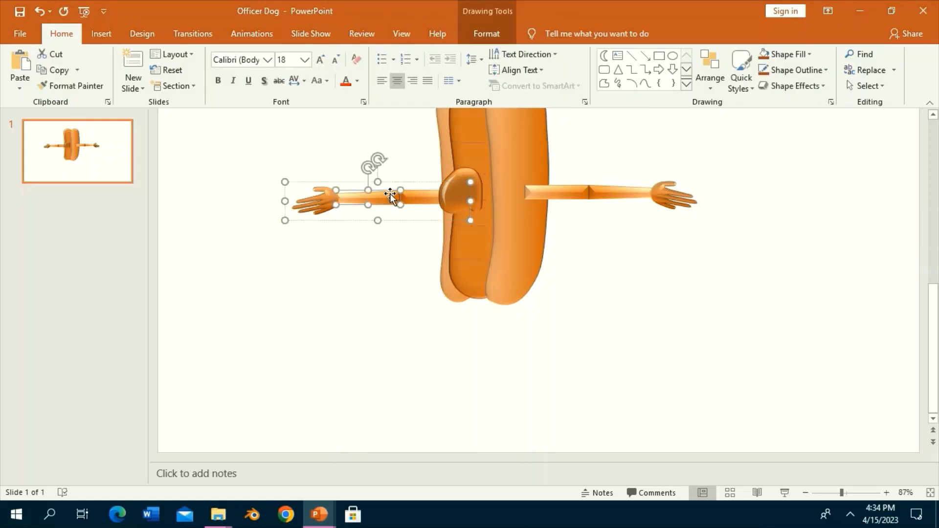
left_click(424, 175)
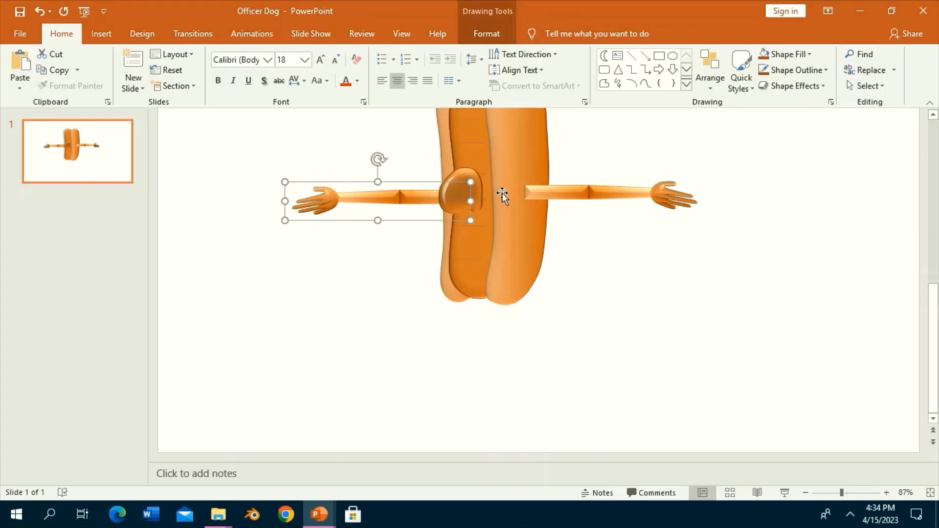
left_click(401, 198)
left_click(374, 196, "ctrl")
left_click(54, 70)
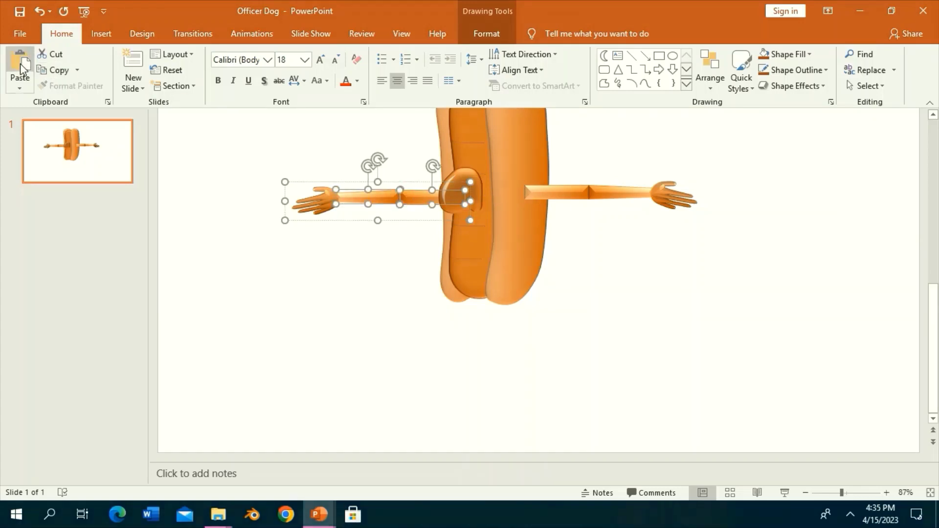
left_click(20, 64)
Step: Group the pasted segments, rotate them vertical, move them below the body, and ungroup
left_click(487, 34)
left_click(723, 70)
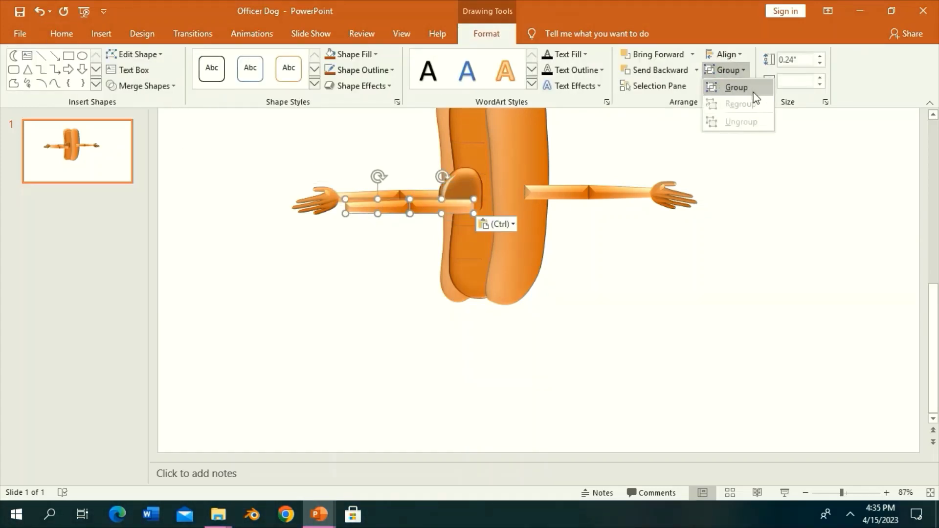
left_click(748, 91)
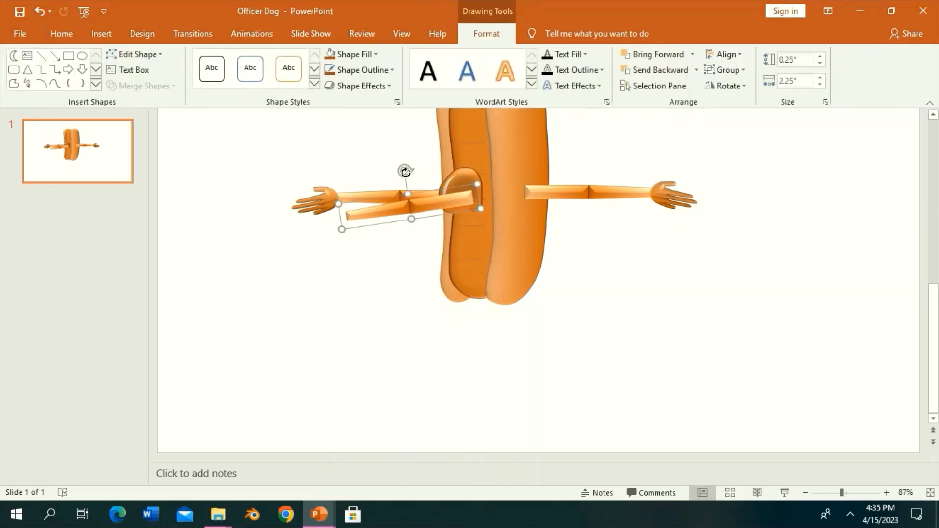
mouse_move(405, 166)
left_mouse_down()
mouse_move(375, 138)
mouse_move(289, 193)
left_mouse_up()
left_click(289, 193)
mouse_move(394, 227)
left_mouse_down()
mouse_move(376, 370)
mouse_move(361, 379)
mouse_move(390, 373)
left_mouse_up()
key("ctrl+shift+g")
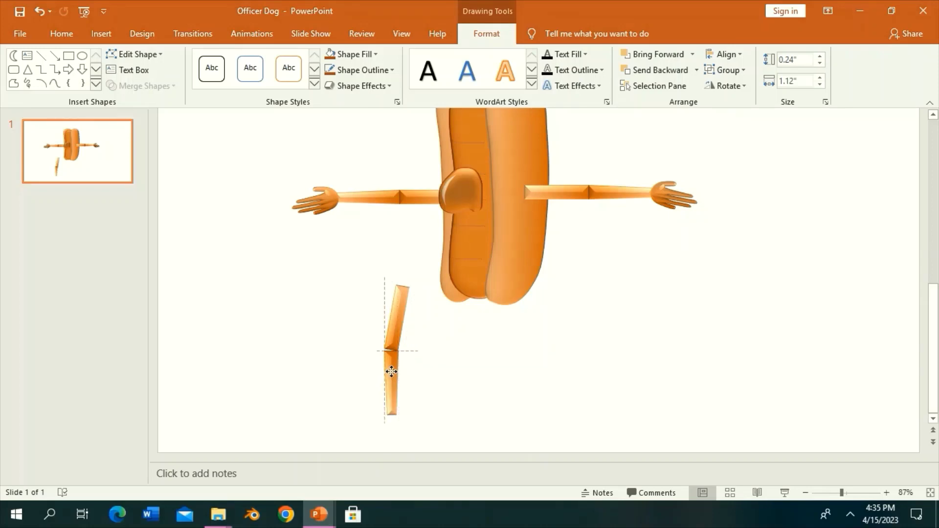
Step: Adjust the lower leg piece with Edit Points to form the knee bend
scroll(673, 433, "up", 8, "ctrl")
left_click(151, 51)
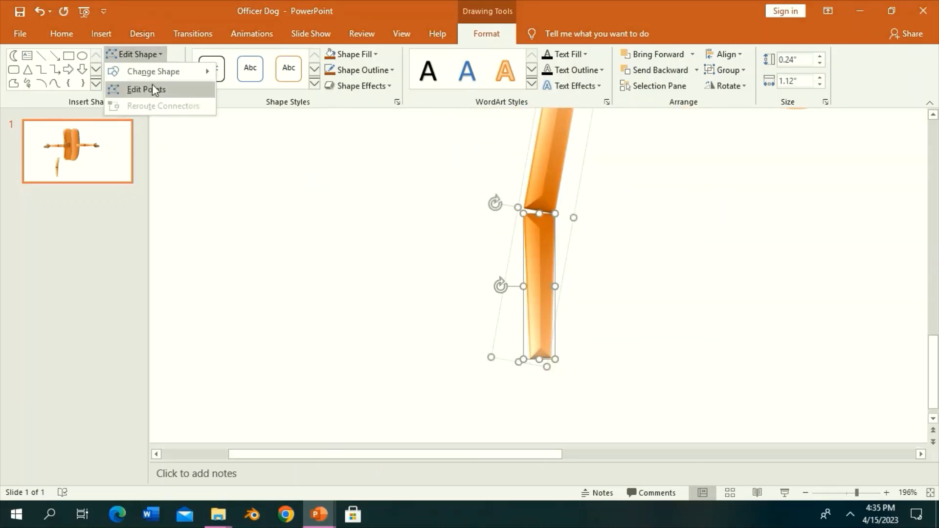
left_click(146, 89)
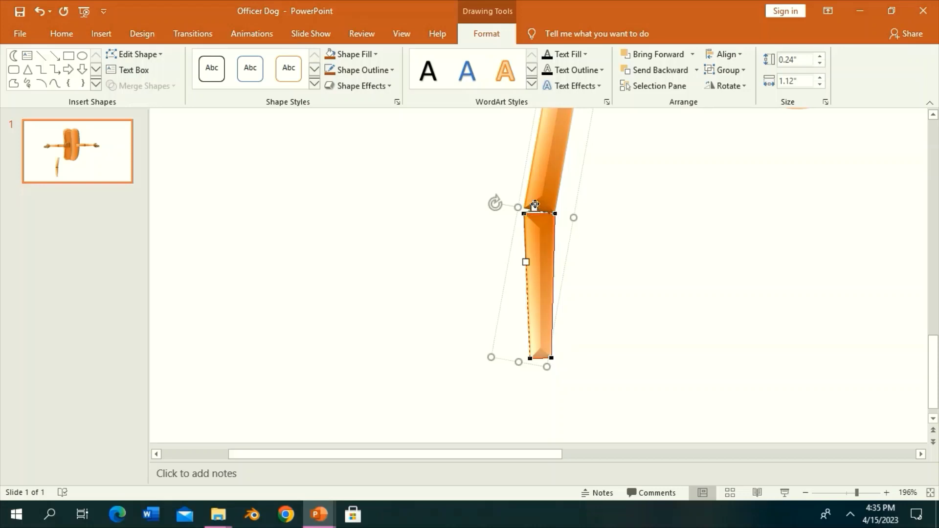
left_click_drag(533, 180, 534, 181)
left_click(504, 186)
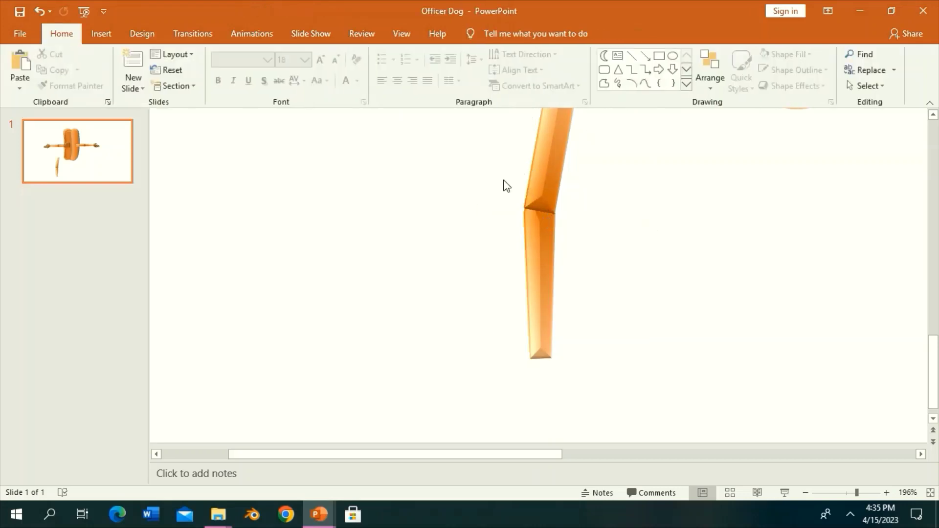
scroll(663, 266, "up", 1)
scroll(663, 266, "up", 1)
Step: Duplicate the leg, flip the copy horizontally, and place it beside the first leg
left_click_drag(566, 262, 695, 245)
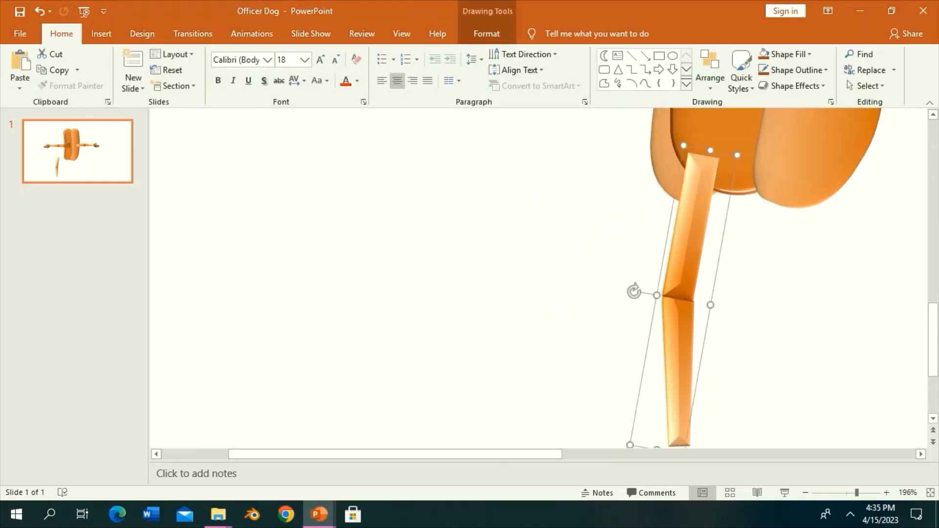
left_click_drag(840, 492, 849, 492)
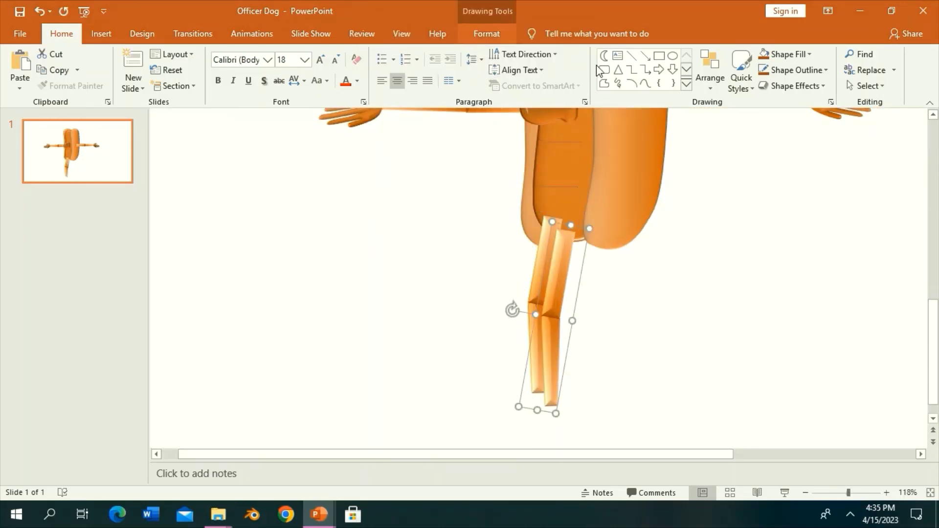
left_click(486, 33)
left_click(726, 85)
left_click(751, 153)
left_click_drag(581, 268, 607, 259)
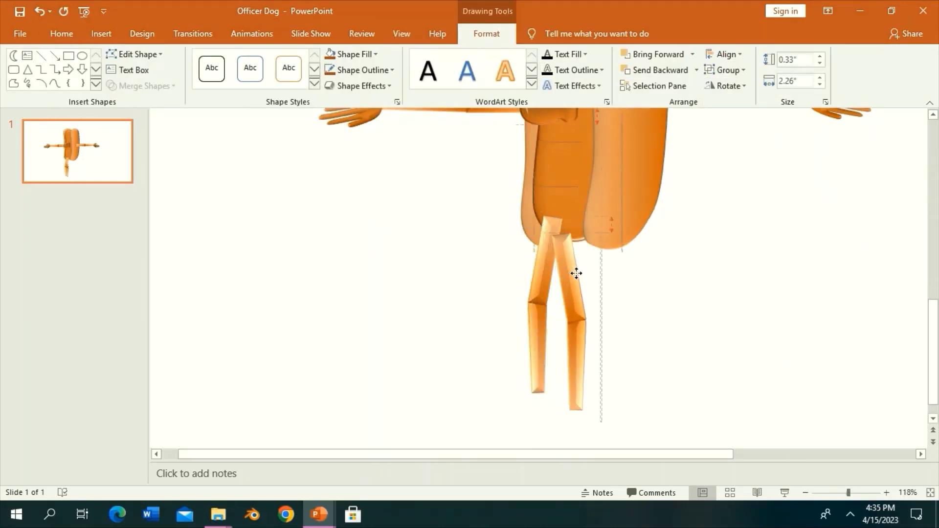
Step: Select both legs and send them behind the dog's body
left_click(543, 267, "shift")
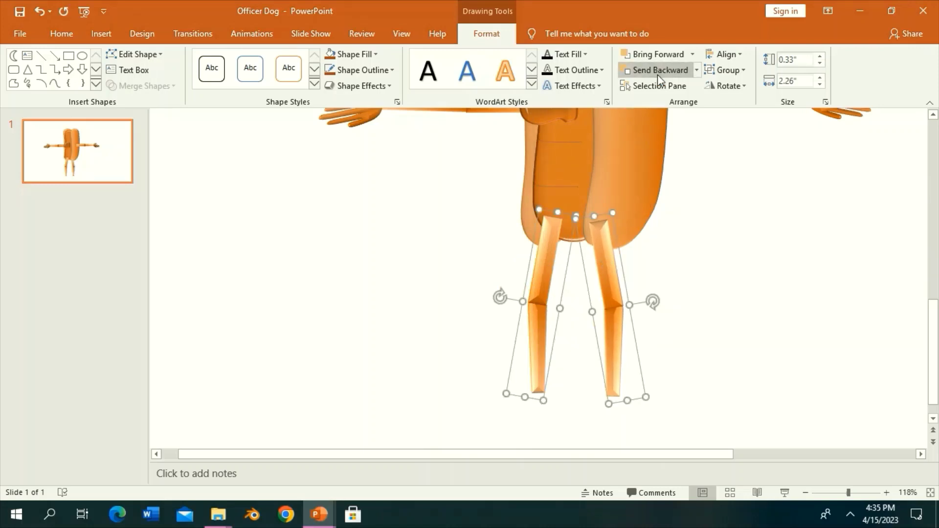
left_click(696, 70)
left_click(695, 105)
left_click(698, 264)
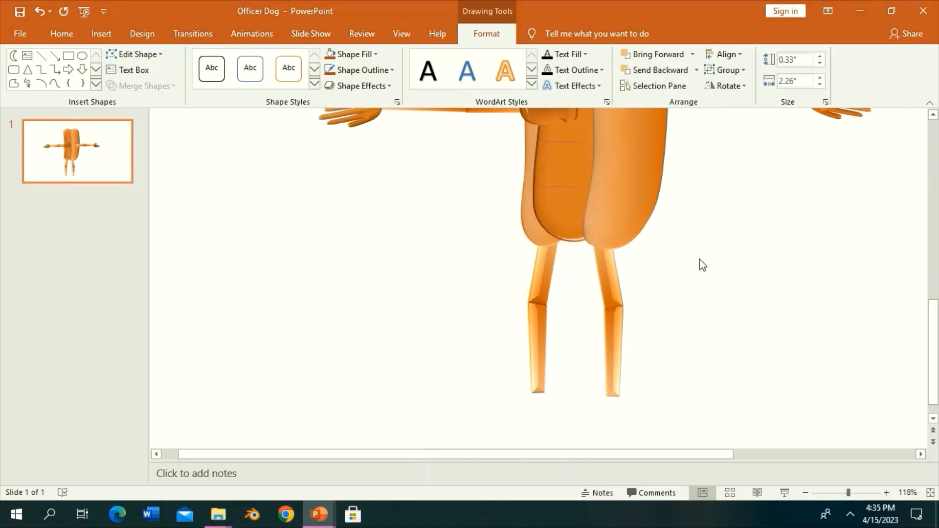
left_click(859, 493)
scroll(692, 294, "down", 2)
Step: Draw a blue half-round Delay shape, rotate it round-side up, and place it under the right leg
left_click(686, 88)
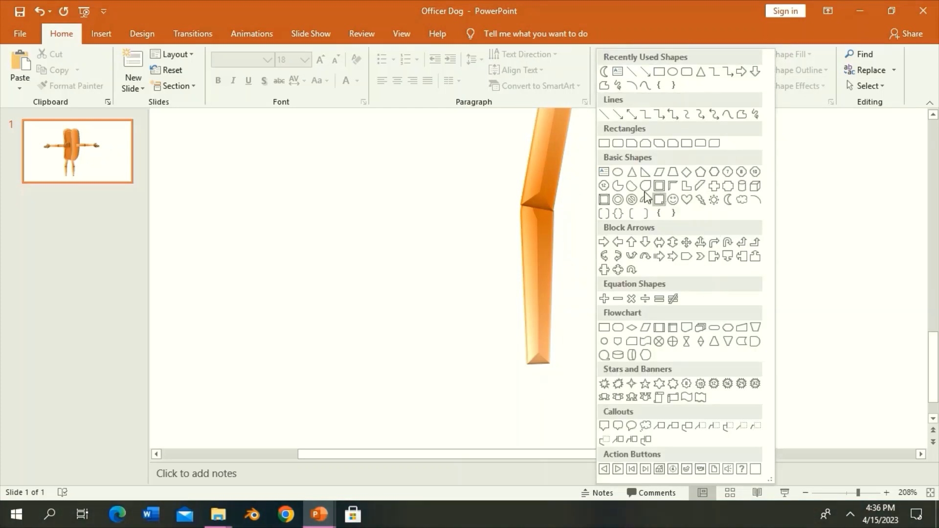
left_click(755, 341)
left_click_drag(714, 306, 762, 384)
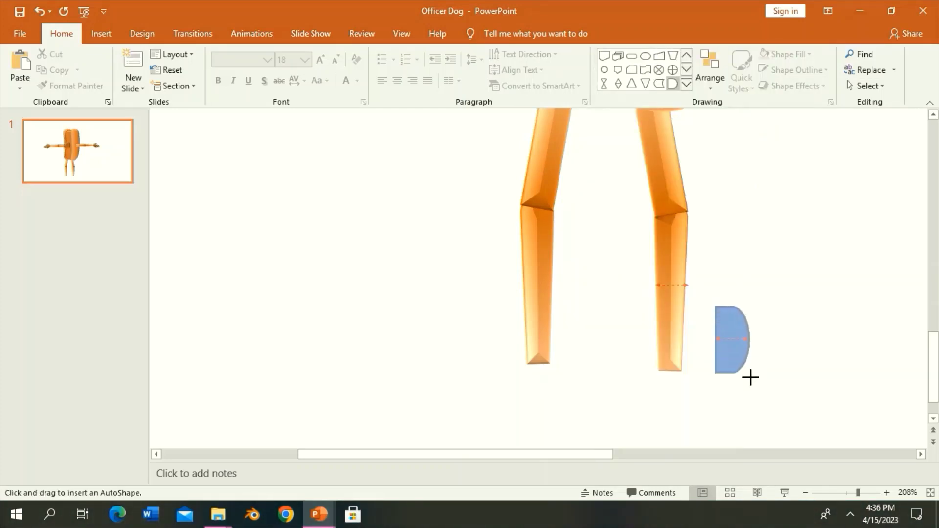
left_click_drag(736, 277, 640, 361)
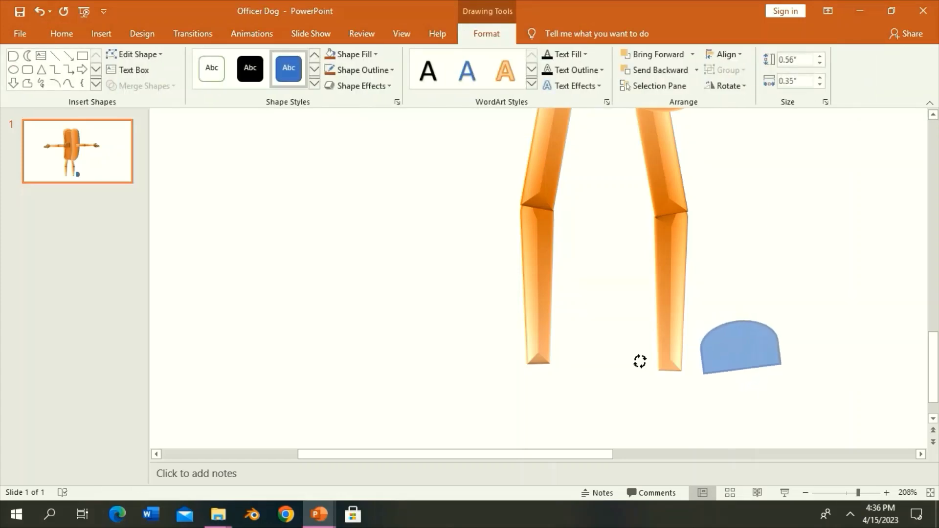
left_click_drag(744, 360, 625, 364)
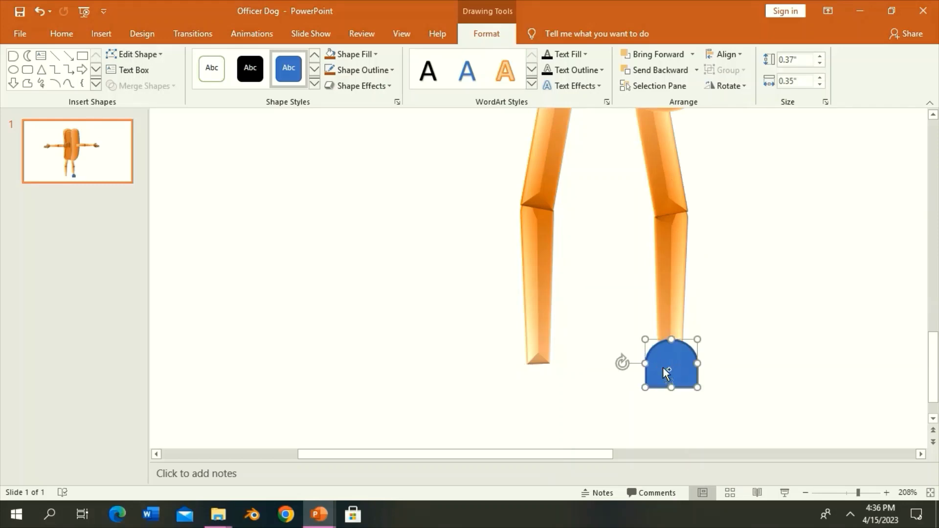
Step: Duplicate the foot under the left leg and Format Painter the leg's orange bevel onto both feet
key("ctrl+d")
mouse_move(703, 384)
left_mouse_down()
mouse_move(547, 385)
mouse_move(544, 364)
left_mouse_up()
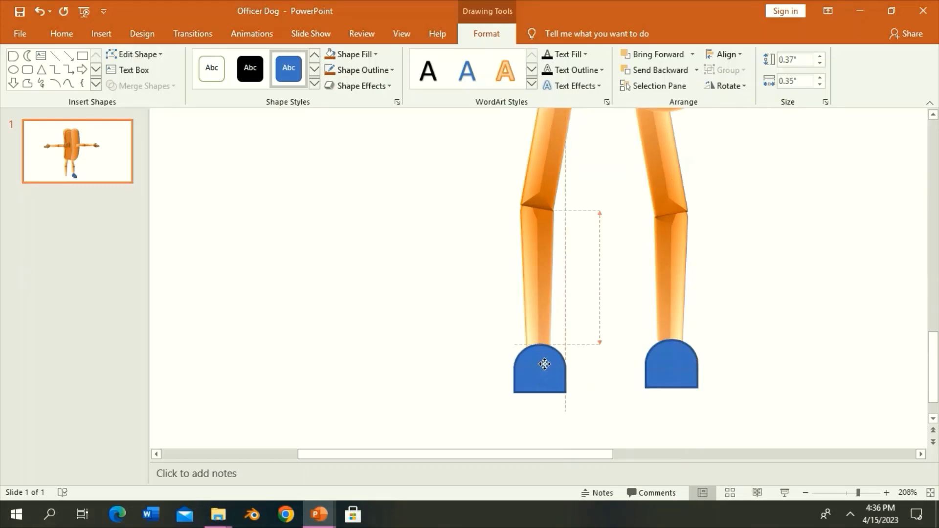
left_click(543, 310)
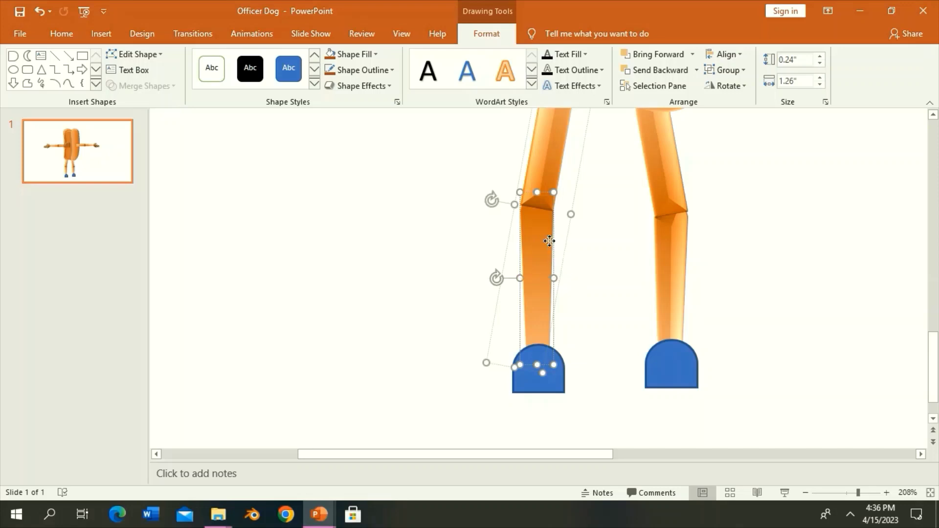
left_click(61, 34)
left_click(551, 391)
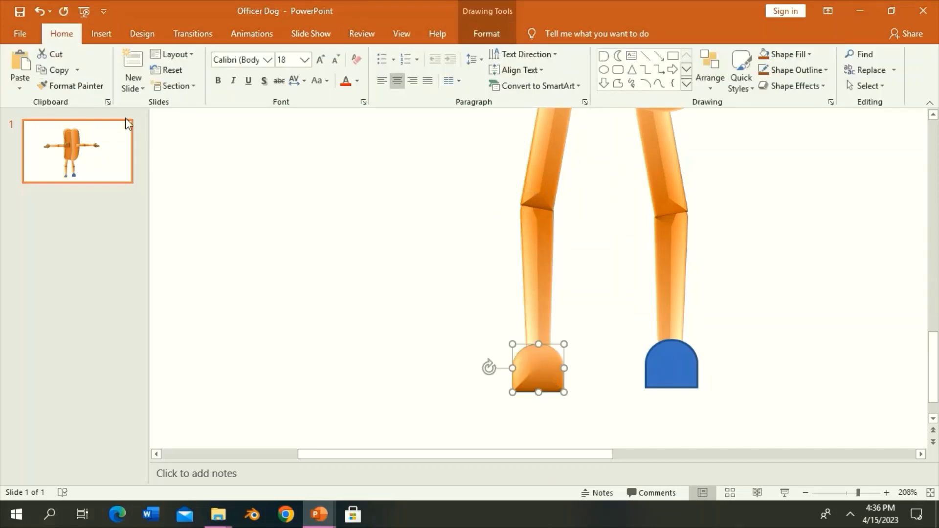
left_click(652, 365)
Step: Save the presentation
left_click_drag(857, 493, 837, 493)
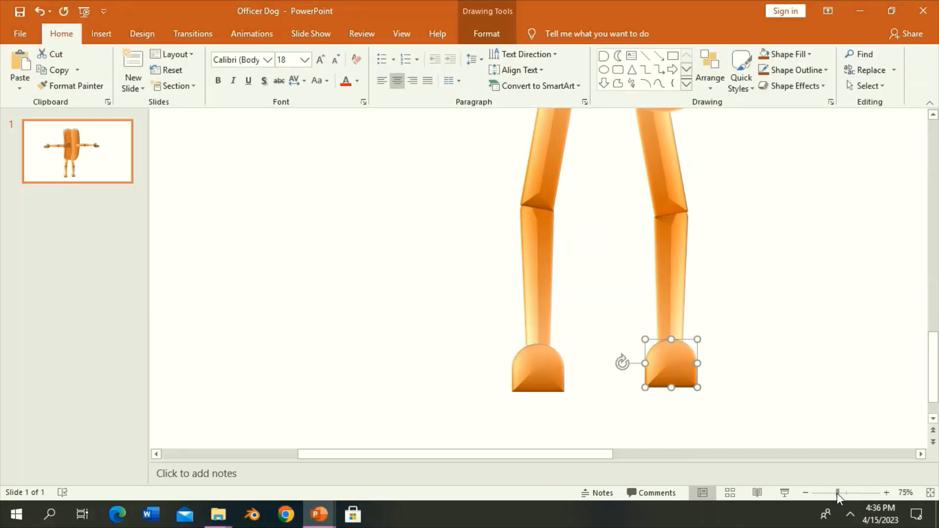
left_click(759, 307)
key("ctrl+s")
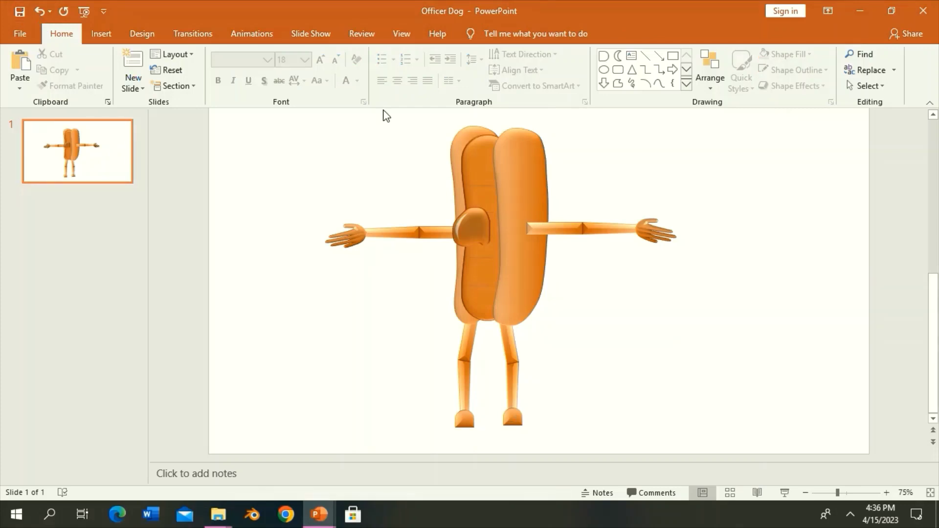
Step: Draw two matching blue lenses side by side above the dog's nose
left_click(853, 493)
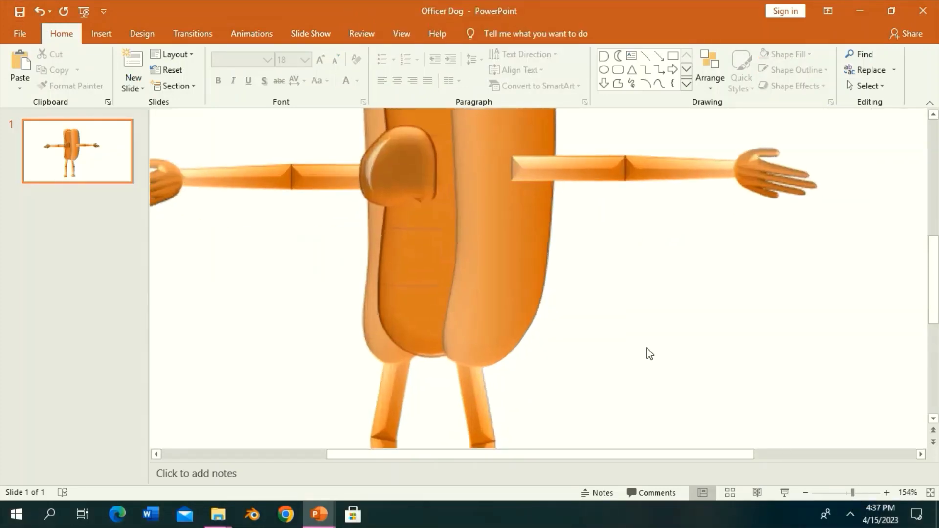
scroll(645, 347, "up", 1)
left_click(673, 57)
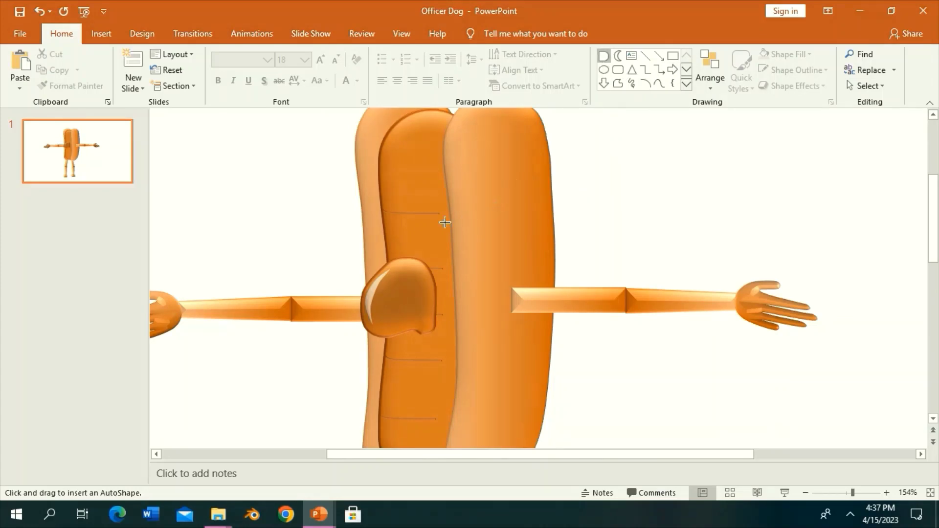
left_click_drag(449, 235, 503, 277)
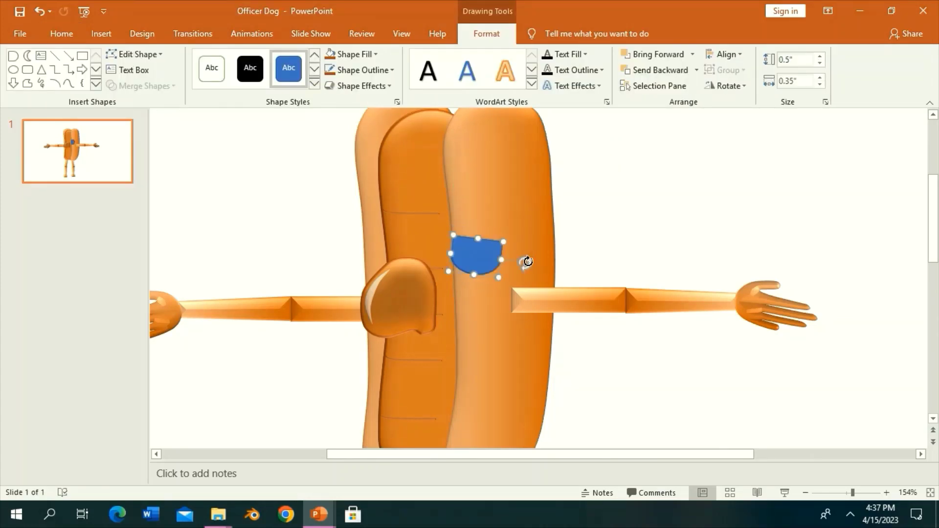
left_click(863, 493)
left_click_drag(502, 260, 457, 243)
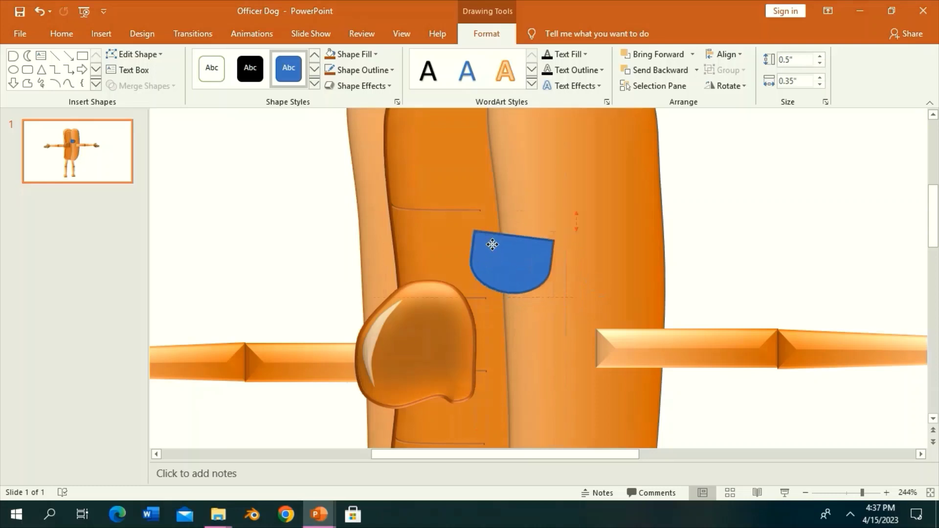
mouse_move(556, 270)
left_mouse_down()
mouse_move(555, 257)
mouse_move(401, 269)
left_mouse_up()
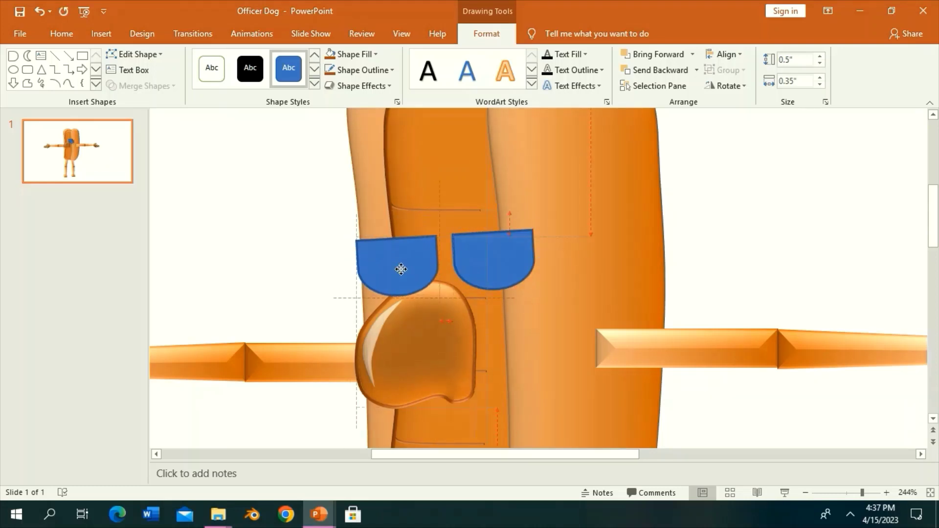
left_click(693, 166)
Step: Add a double bridge of two small stacked rectangles between the lenses
left_click(672, 55)
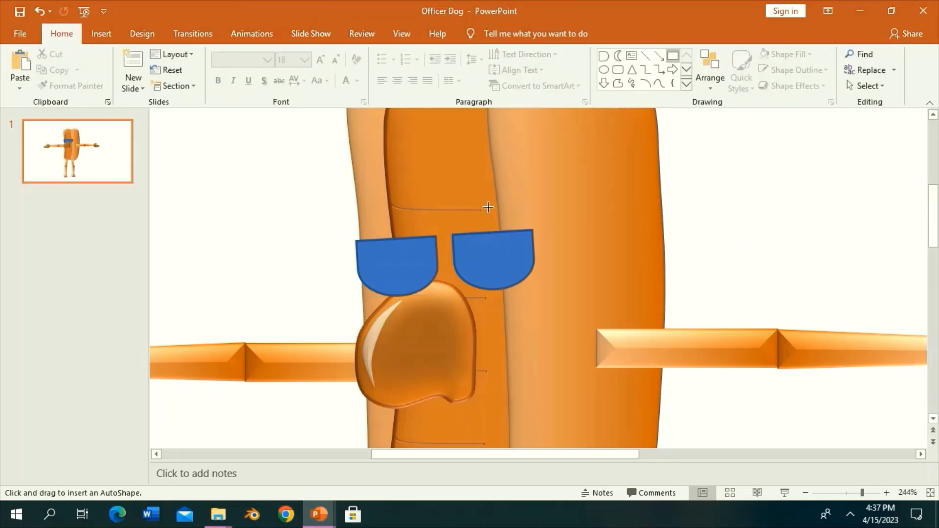
mouse_move(424, 247)
left_mouse_down()
mouse_move(453, 255)
mouse_move(454, 239)
left_mouse_up()
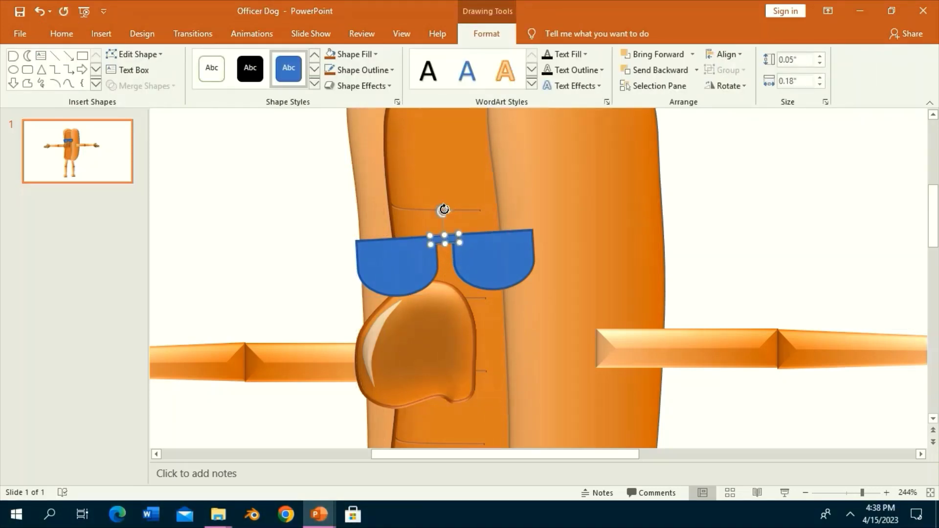
key("ctrl+d")
left_click_drag(475, 265, 453, 253)
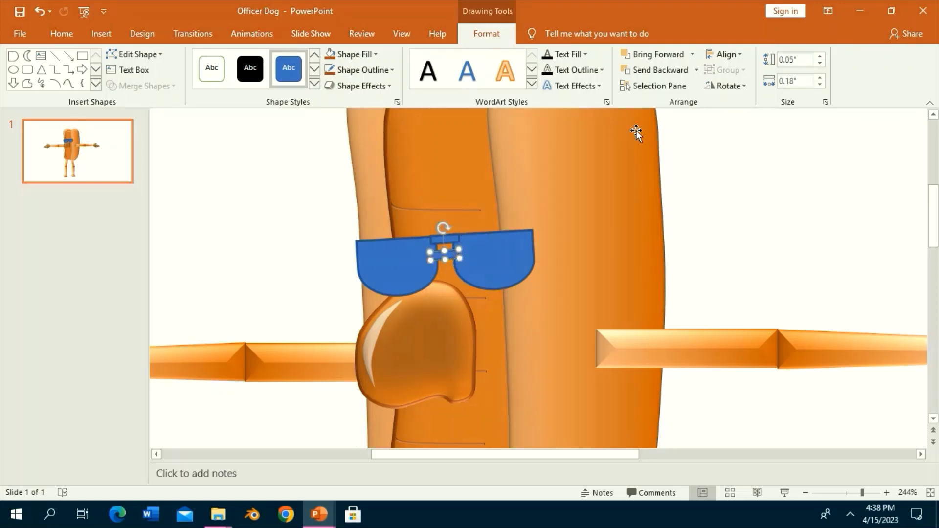
left_click(455, 235, "shift")
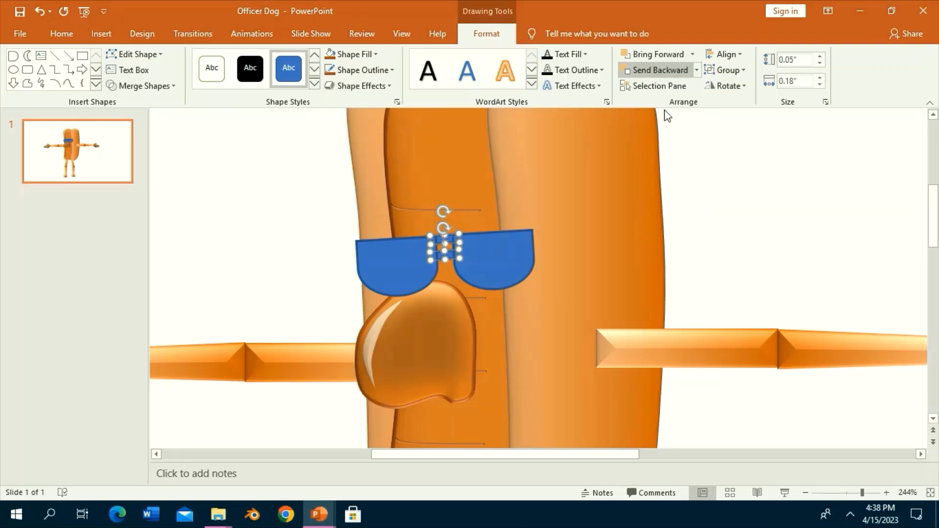
left_click(675, 195)
Step: Draw a thin 0.72"-wide strip and tilt it upward as the glasses' side arm
left_click(673, 62)
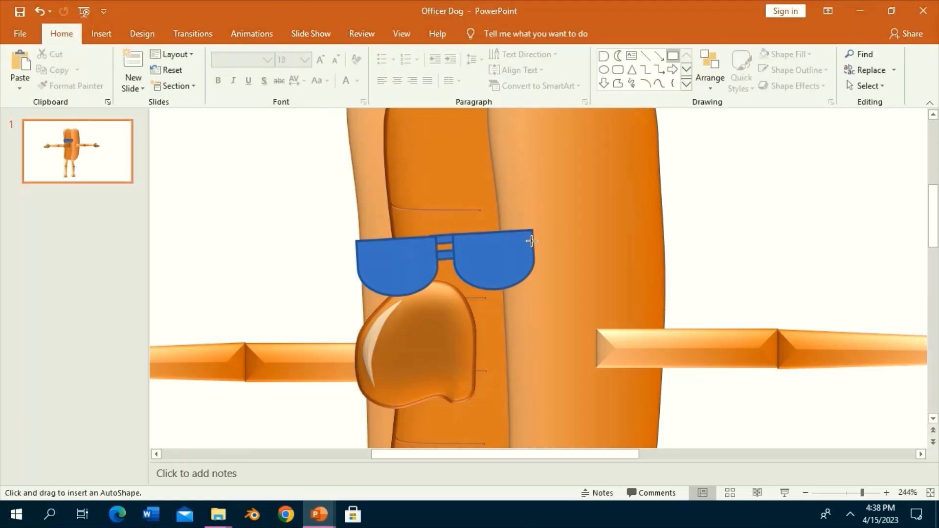
left_click_drag(528, 230, 679, 394)
left_click_drag(604, 394, 603, 238)
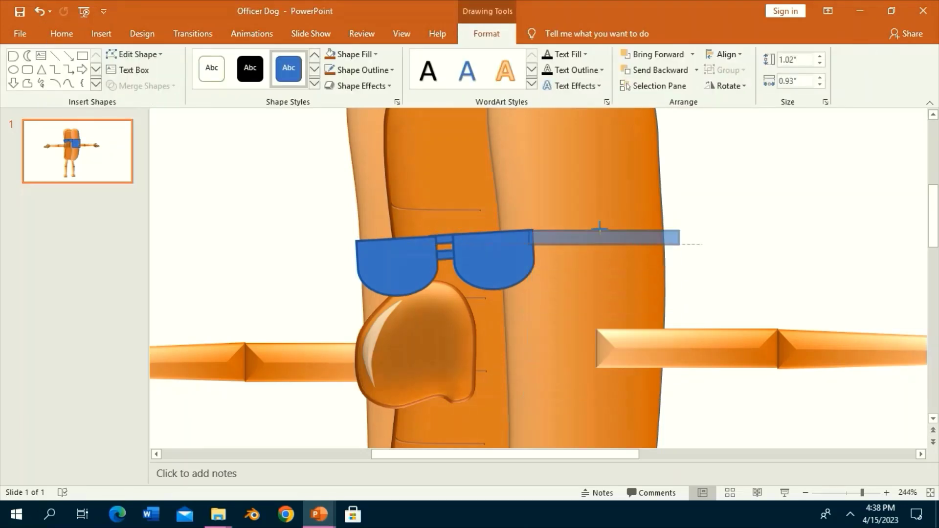
left_click_drag(677, 231, 644, 230)
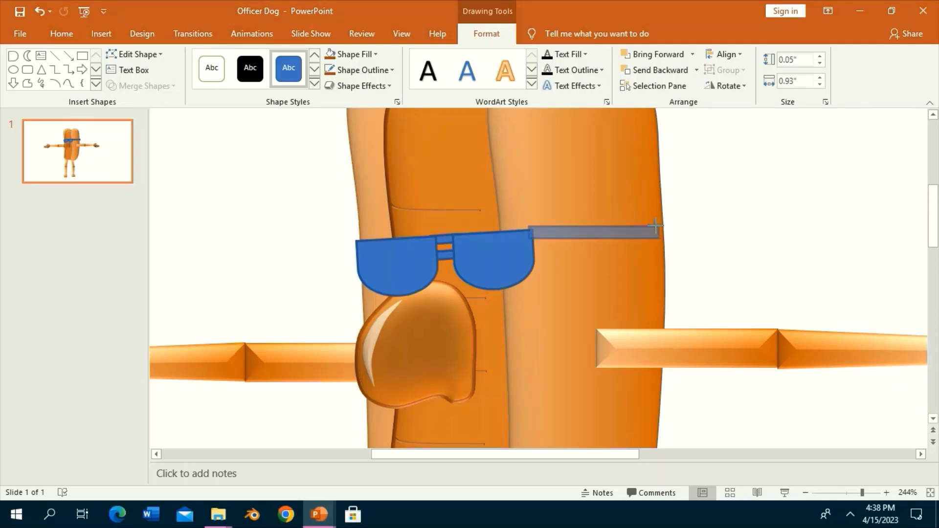
left_click_drag(588, 207, 584, 197)
left_click(700, 236)
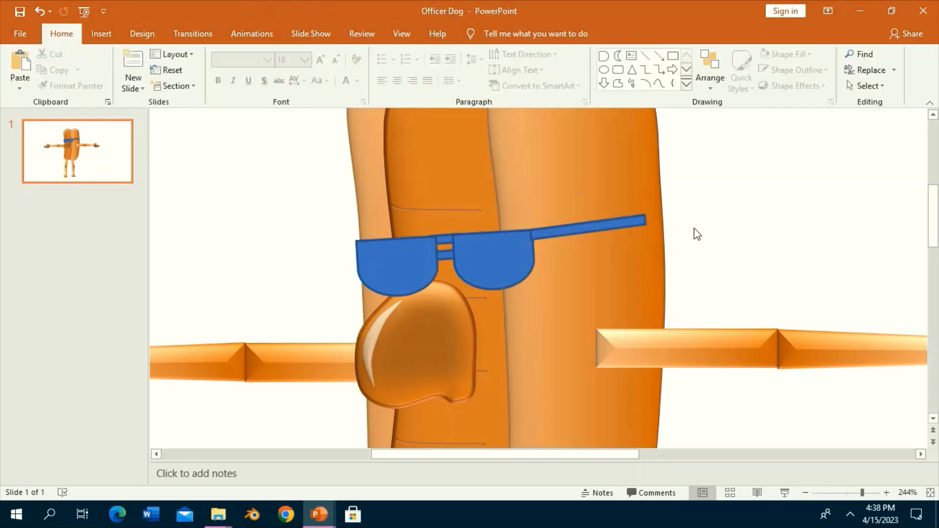
Step: Select both lenses together
scroll(693, 233, "up", 1)
left_click(508, 279)
left_click(441, 303, "ctrl")
Step: Nudge both lenses down slightly and narrow them a little
left_click_drag(441, 304, 445, 311)
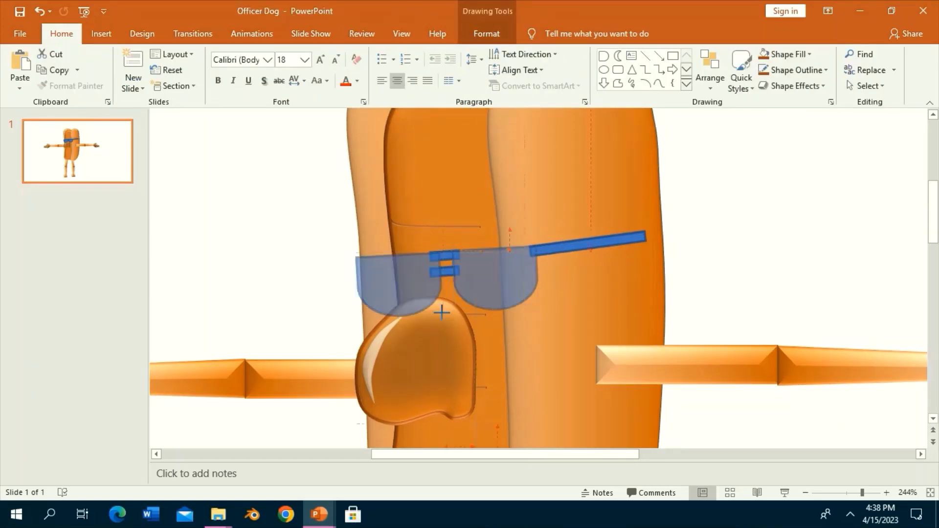
left_click_drag(545, 309, 530, 279)
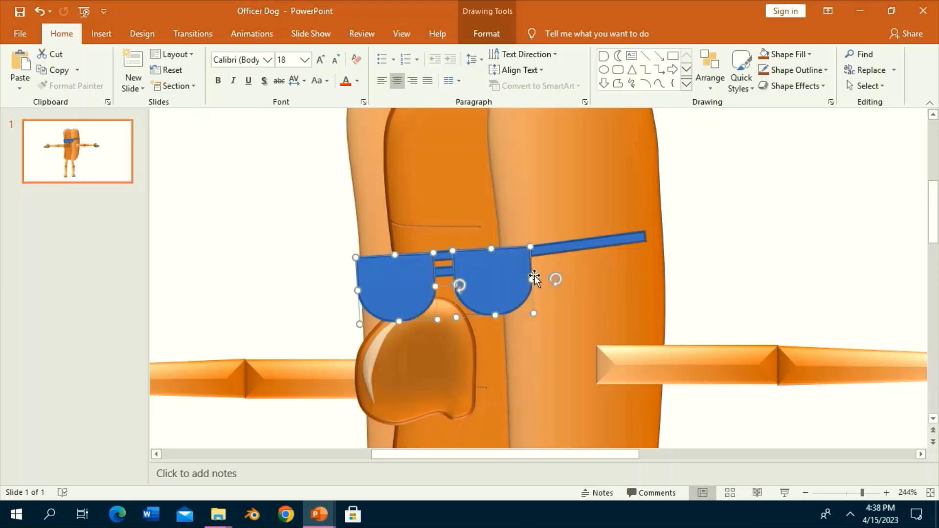
left_click(736, 233)
Step: Reorder the glasses' layers, sending them back and then forward in front of the body
left_click(499, 278)
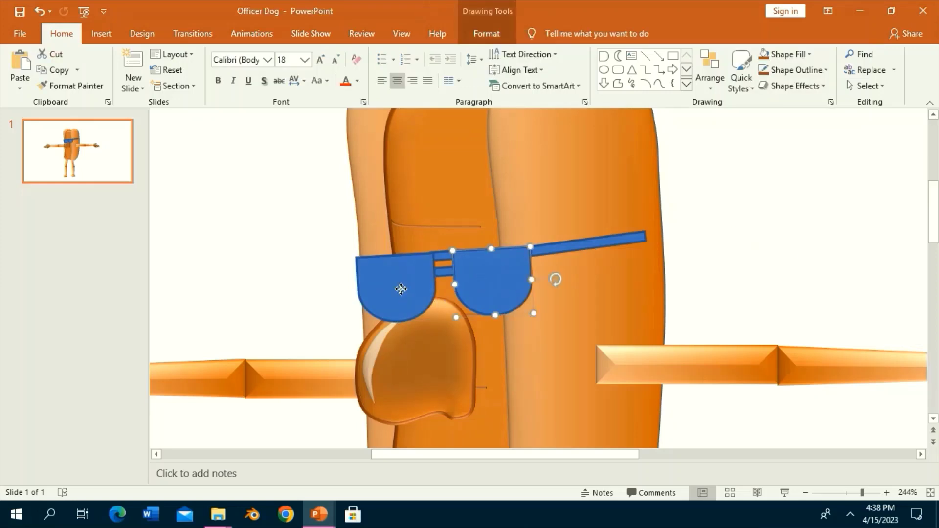
left_click(398, 287, "shift")
left_click(487, 33)
left_click(648, 70)
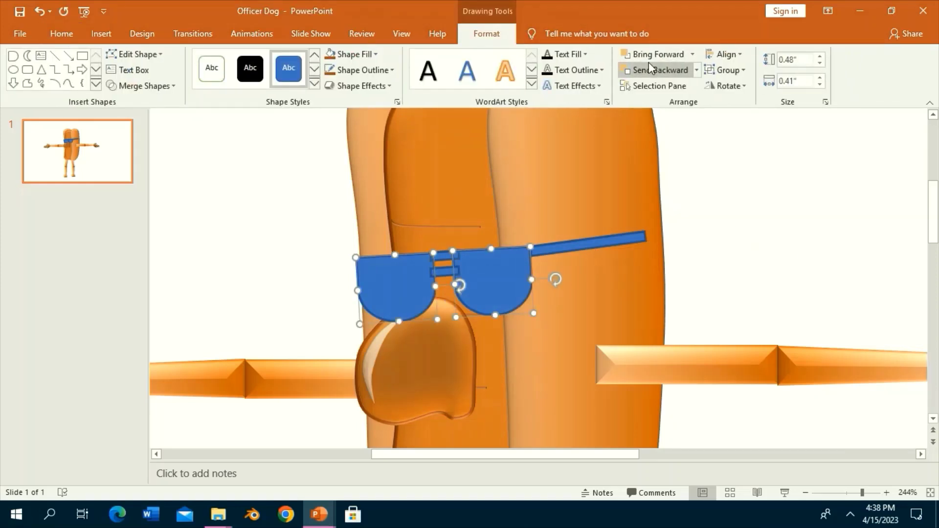
left_click(424, 355)
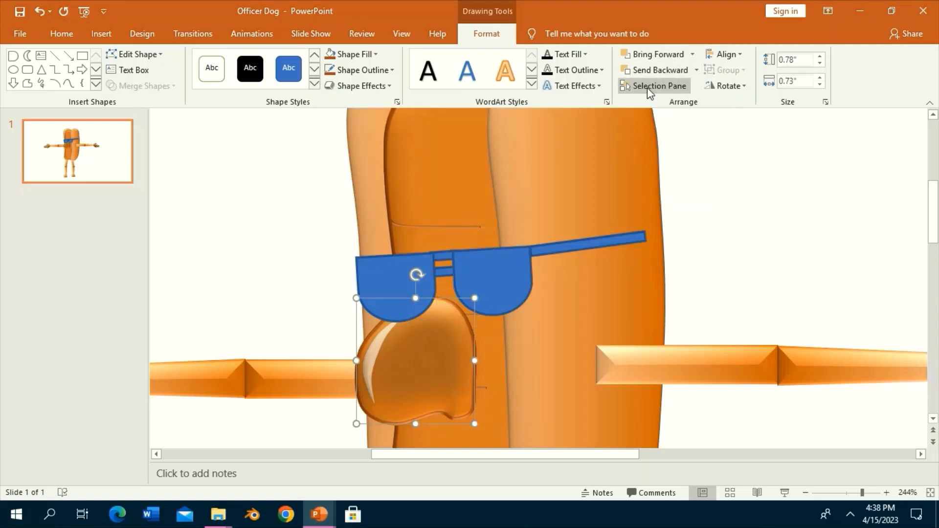
left_click(587, 243)
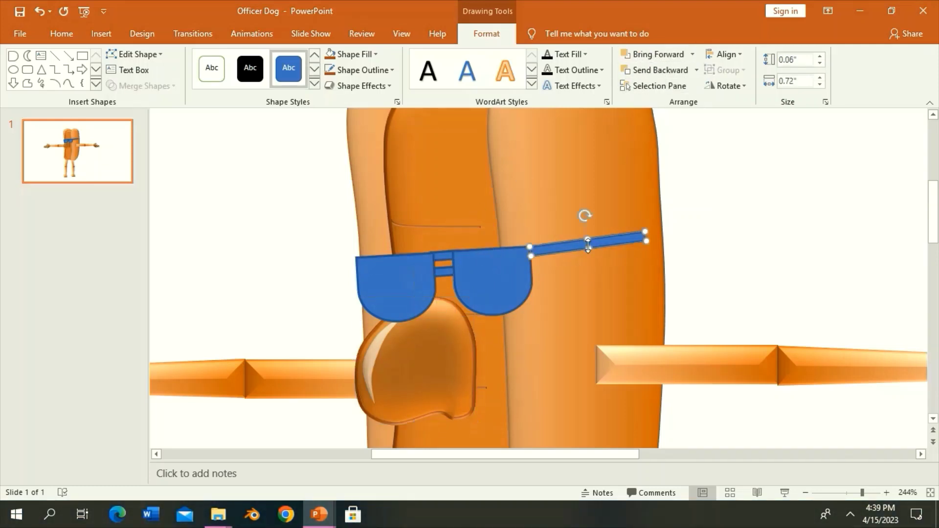
left_click(506, 264, "shift")
left_click(444, 261, "shift")
left_click(399, 284, "shift")
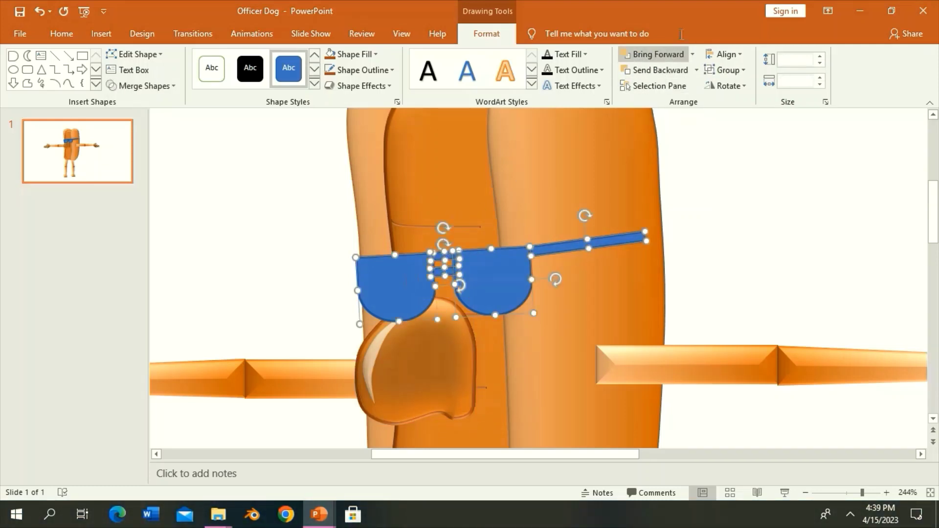
left_click(645, 73)
left_click(644, 73)
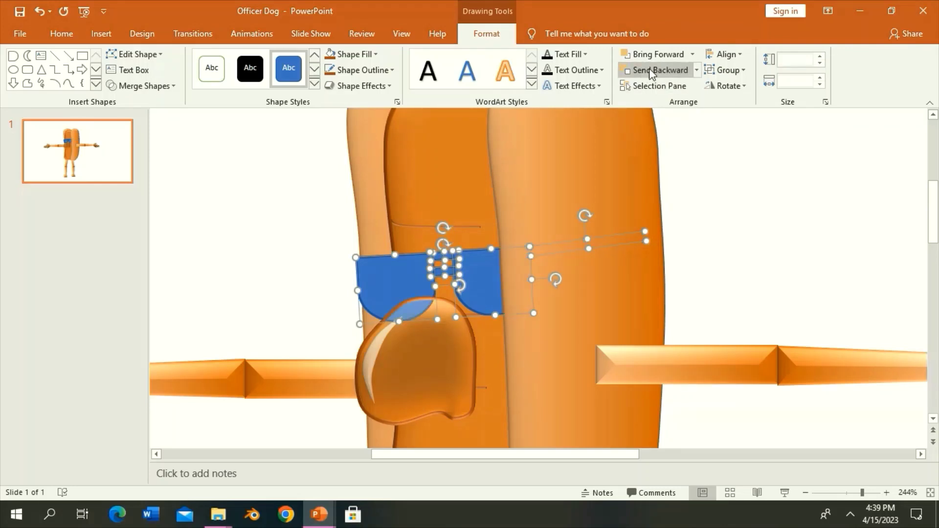
left_click(673, 57)
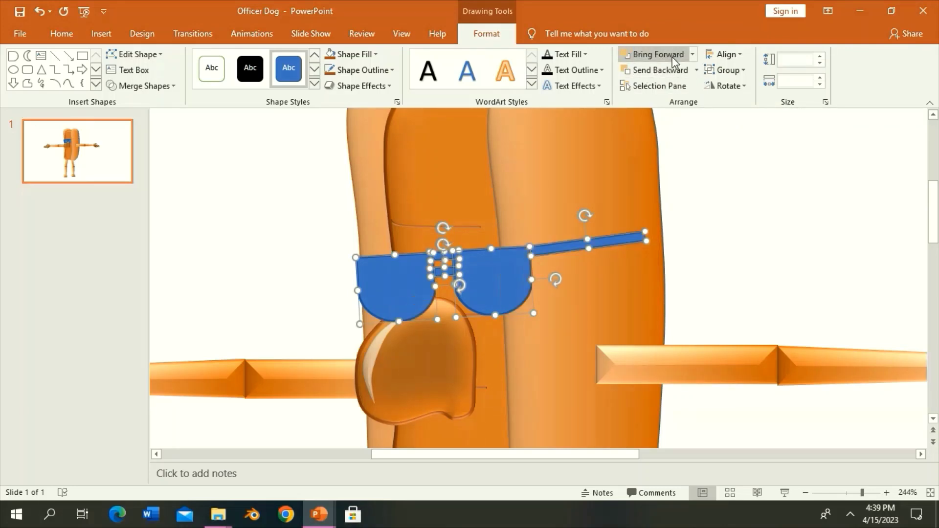
Step: Select all the nose shapes and bring them in front of the sunglasses
scroll(716, 392, "down", 3)
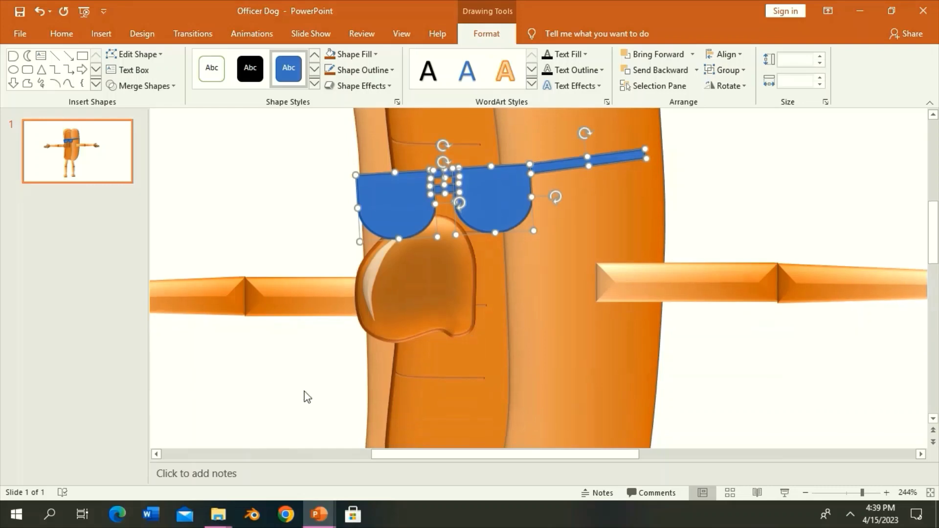
mouse_move(303, 392)
left_mouse_down()
mouse_move(480, 225)
mouse_move(486, 205)
left_mouse_up()
left_click(486, 33)
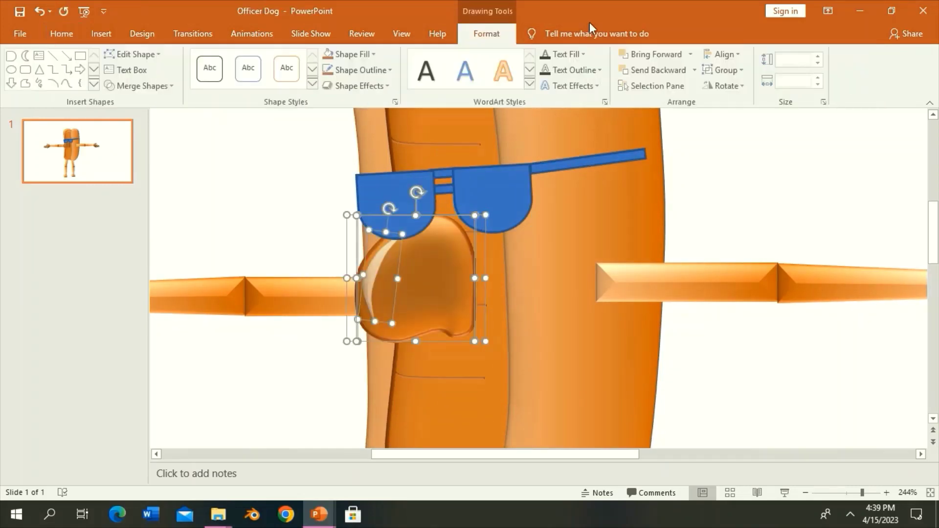
left_click(692, 54)
left_click(692, 55)
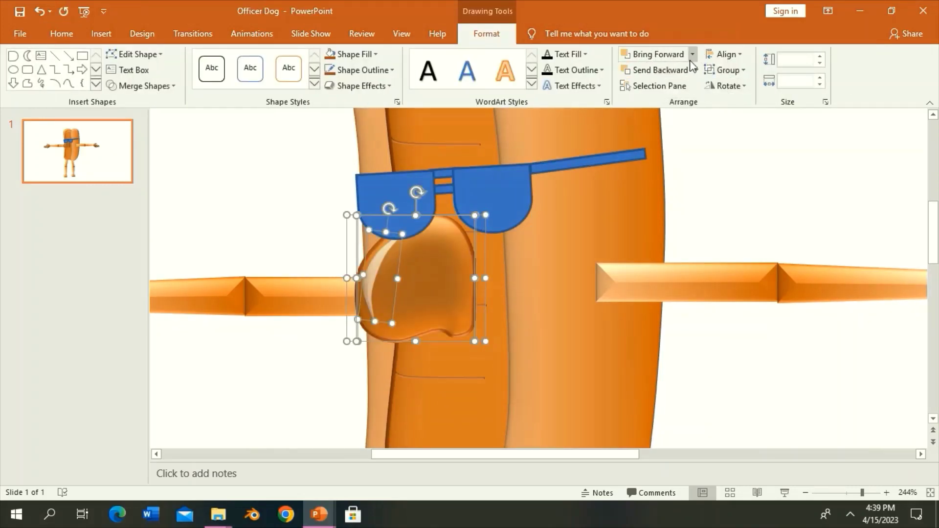
left_click(692, 55)
left_click(690, 88)
left_click(722, 216)
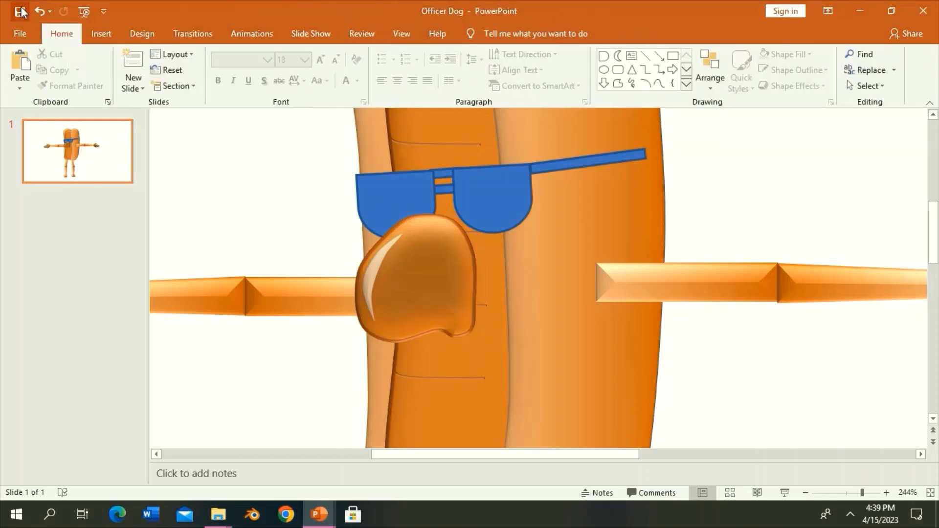
left_click(486, 189)
left_click(442, 215, "shift")
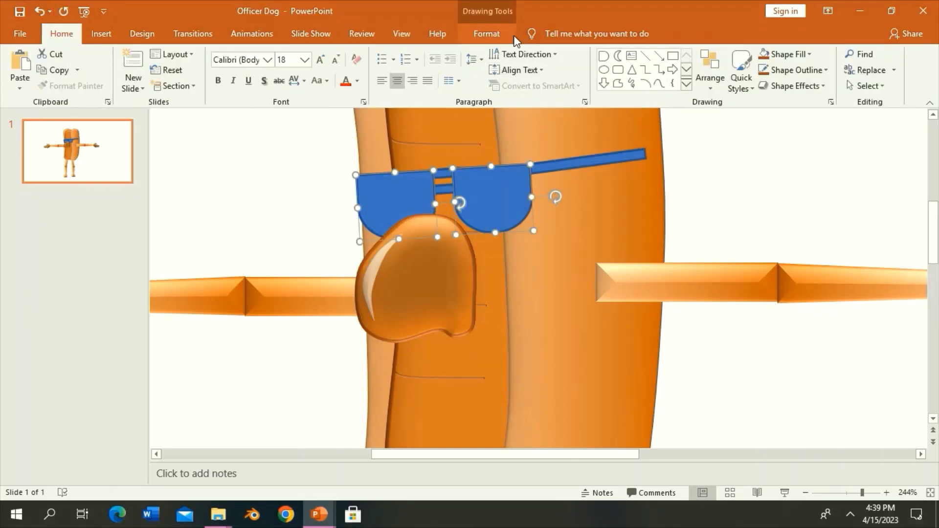
Step: Apply a beveled 3-D preset effect to the sunglasses lenses
left_click(486, 33)
left_click(250, 68)
left_click(362, 86)
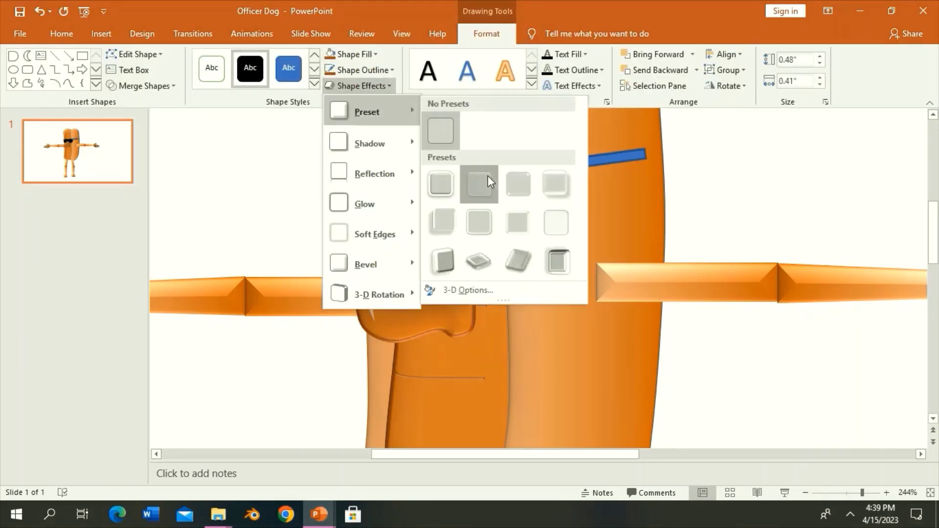
left_click(488, 175)
left_click(361, 86)
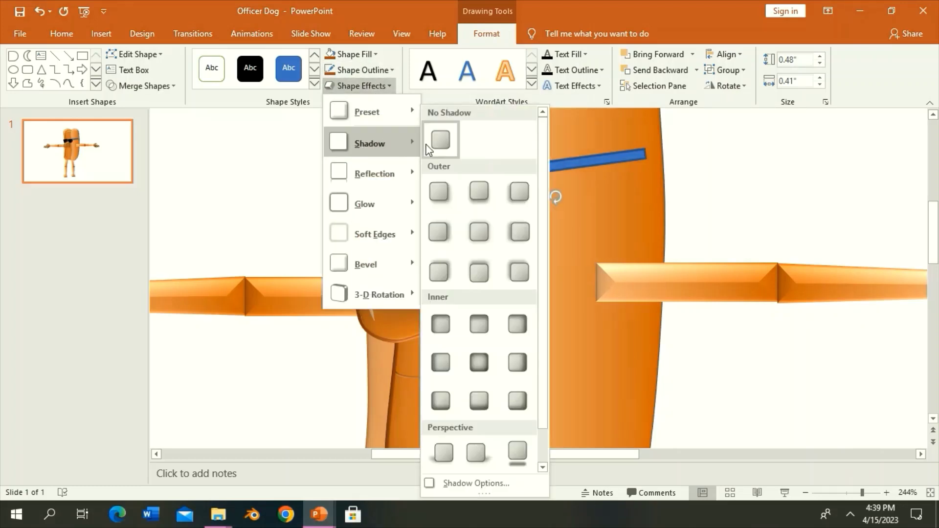
left_click(362, 85)
Step: Give the lenses a gradient fill from black to blue, moving the blue stop to the start
left_click(350, 53)
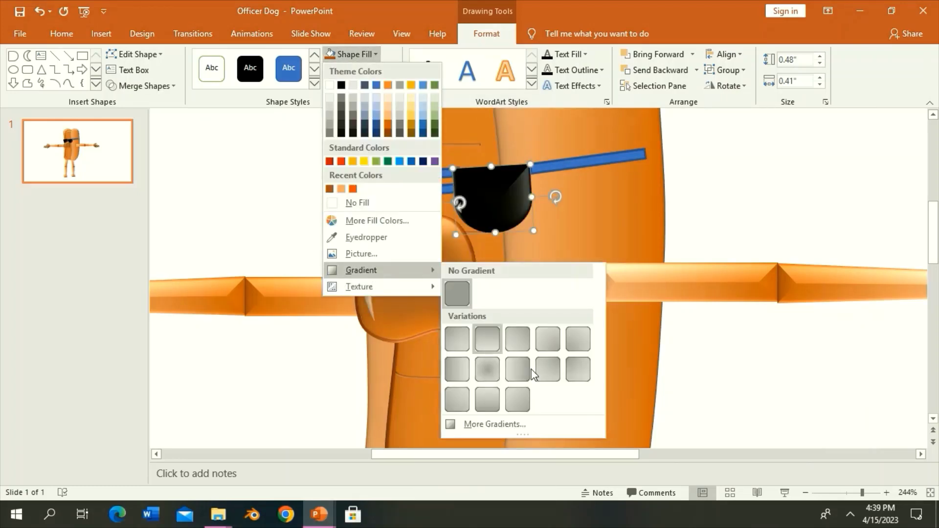
left_click(543, 425)
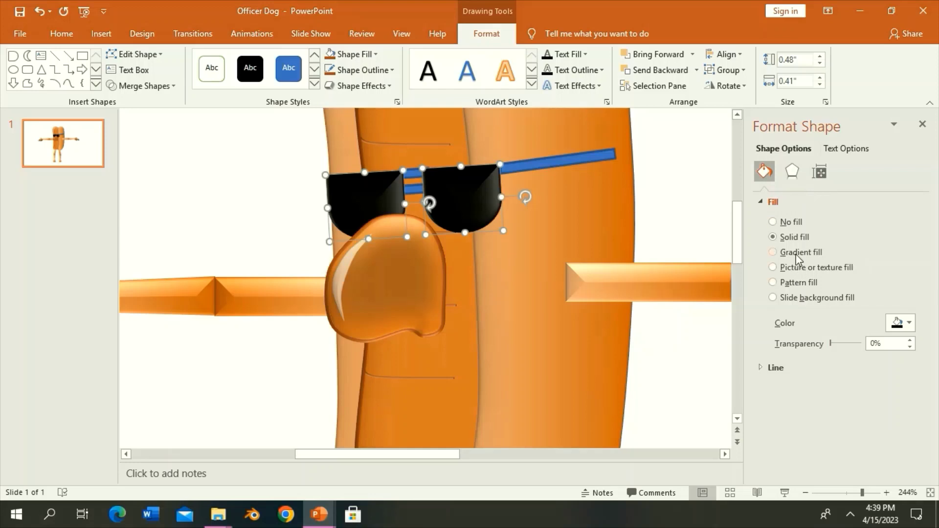
left_click(796, 252)
left_click(898, 445)
left_click(836, 304)
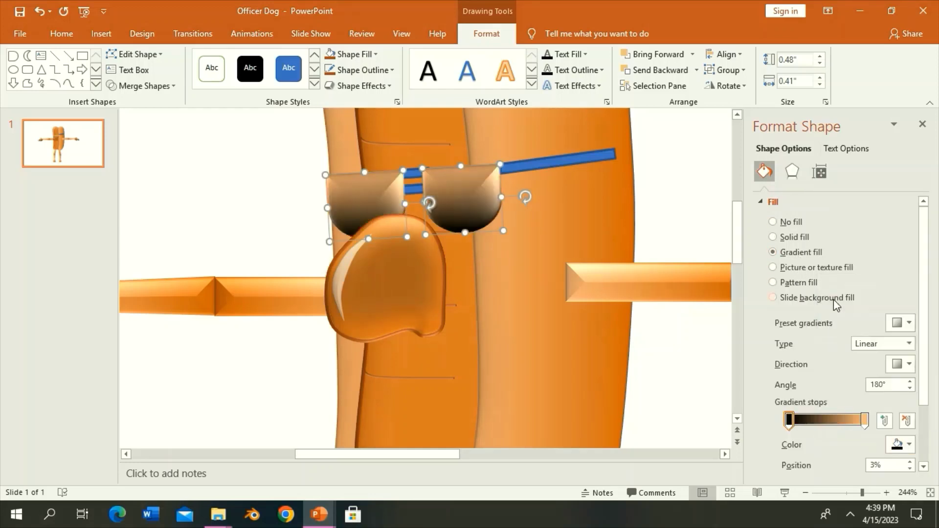
left_click(864, 419)
left_click(898, 444)
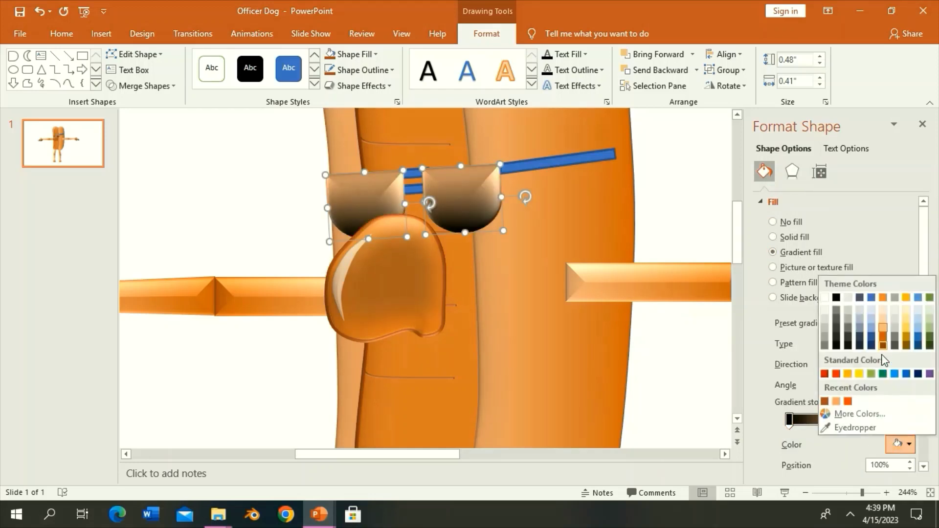
left_click(906, 374)
mouse_move(863, 420)
left_mouse_down()
mouse_move(768, 412)
mouse_move(831, 414)
mouse_move(793, 420)
mouse_move(805, 419)
left_mouse_up()
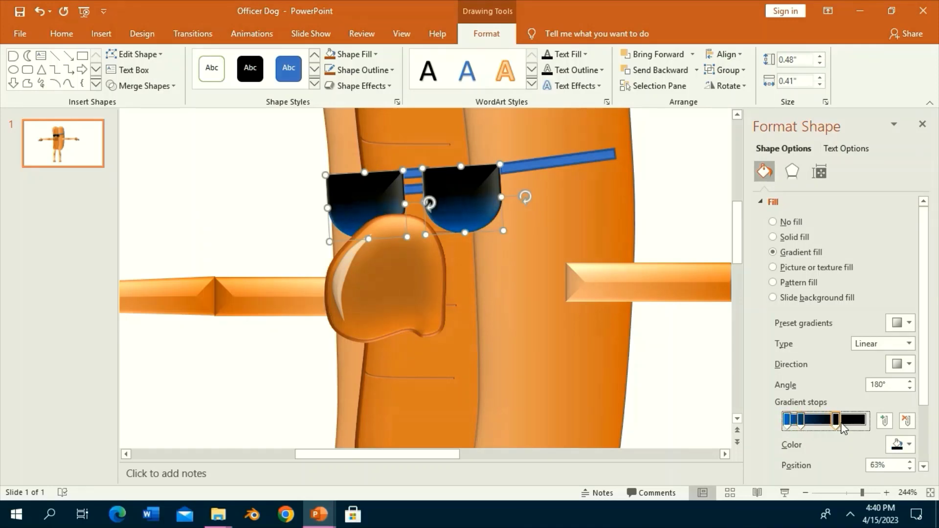
left_click(923, 124)
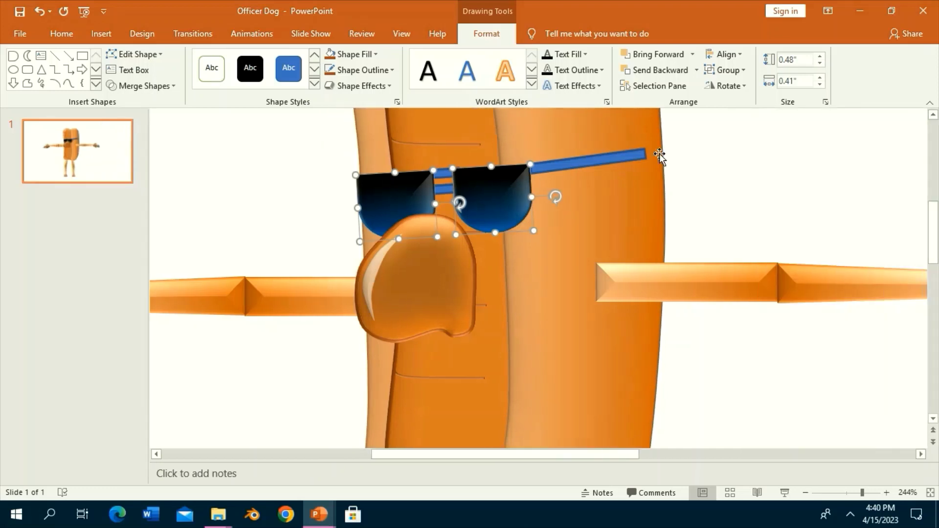
Step: Fill the bridge and arm bars yellow and add a 3-D preset effect
left_click(622, 160)
left_click(437, 173, "shift")
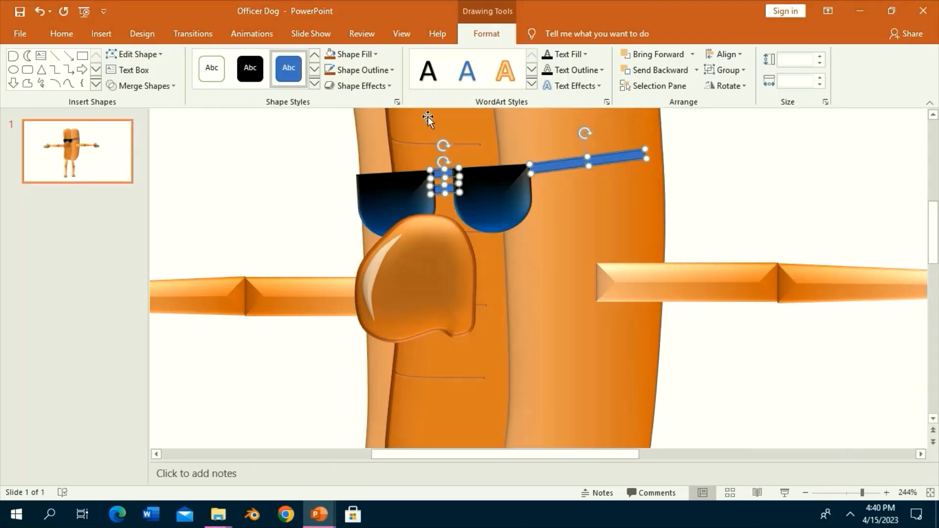
left_click(354, 54)
left_click(350, 160)
left_click(365, 86)
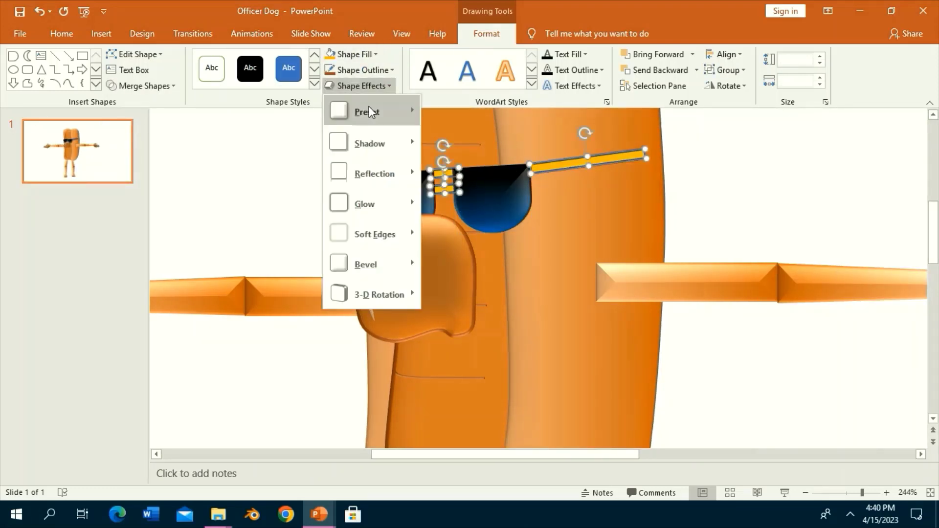
left_click(478, 181)
left_click(364, 86)
key("Escape")
key("Escape")
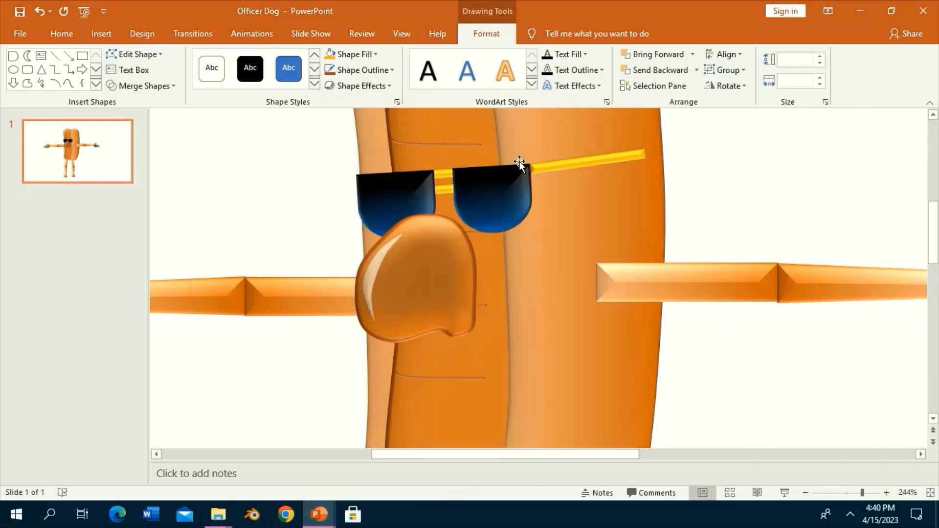
Step: Draw a new closed curve shape to the right of the dog for the lips
left_click(700, 184)
scroll(700, 179, "up", 1)
scroll(701, 178, "down", 3)
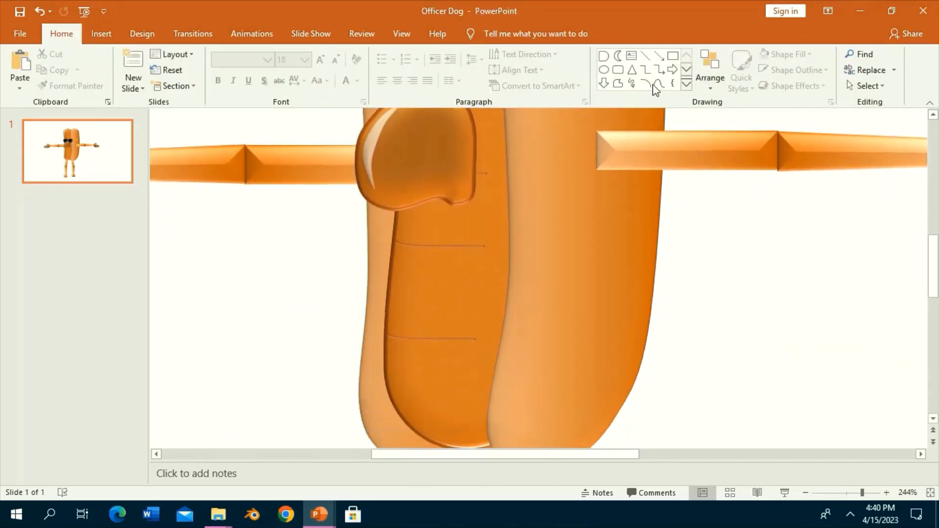
left_click(656, 85)
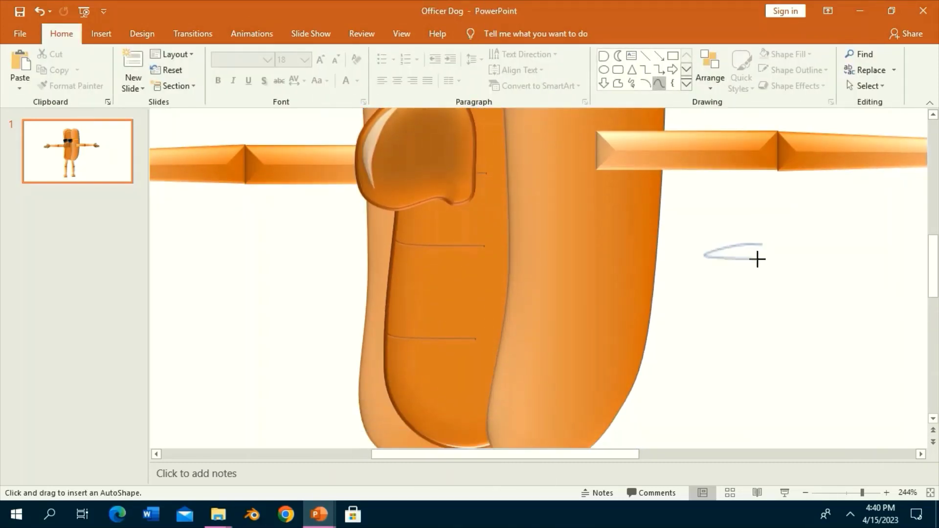
left_click(761, 244)
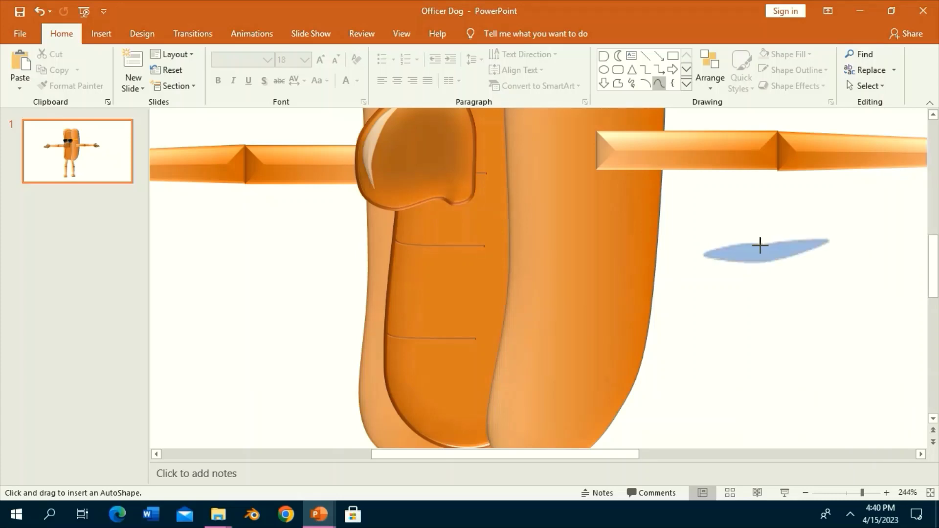
left_click(657, 84)
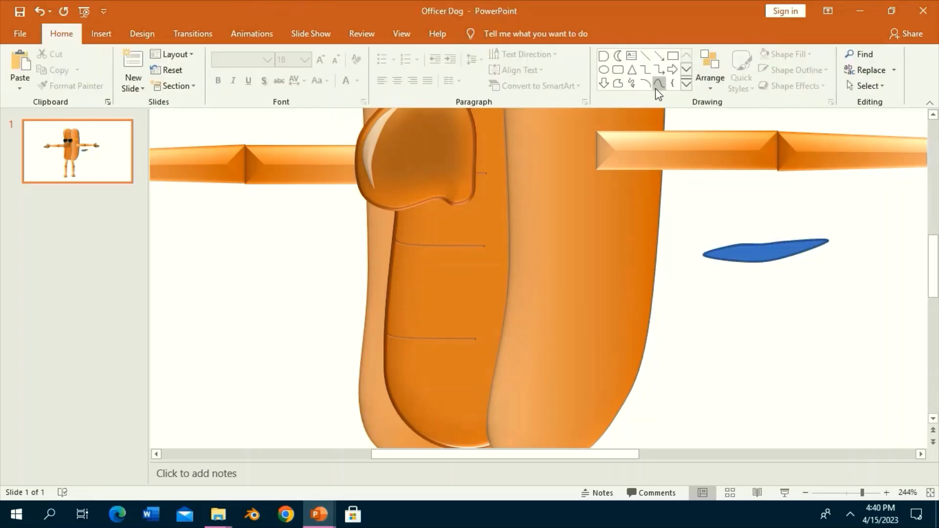
Step: Edit the curve's points to flatten it into a lip outline
left_click(713, 253)
left_click(132, 53)
left_click(146, 84)
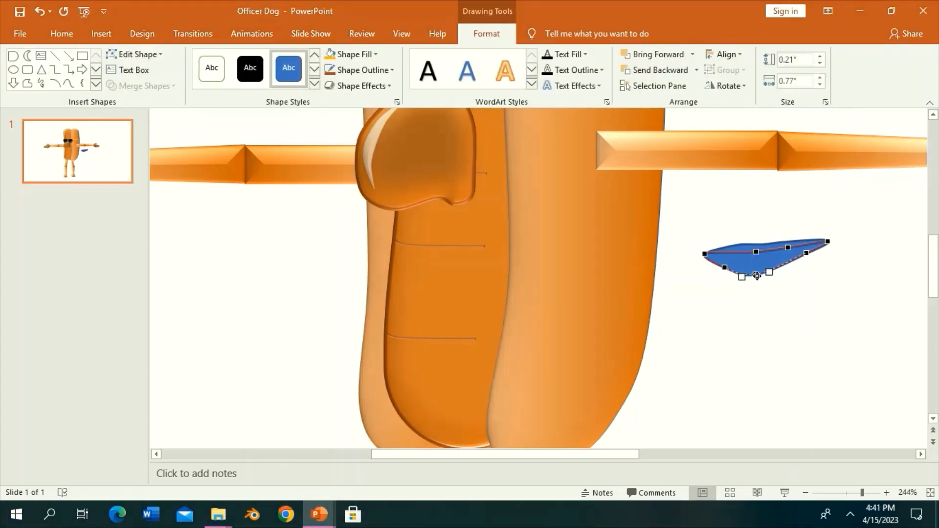
left_click(779, 215)
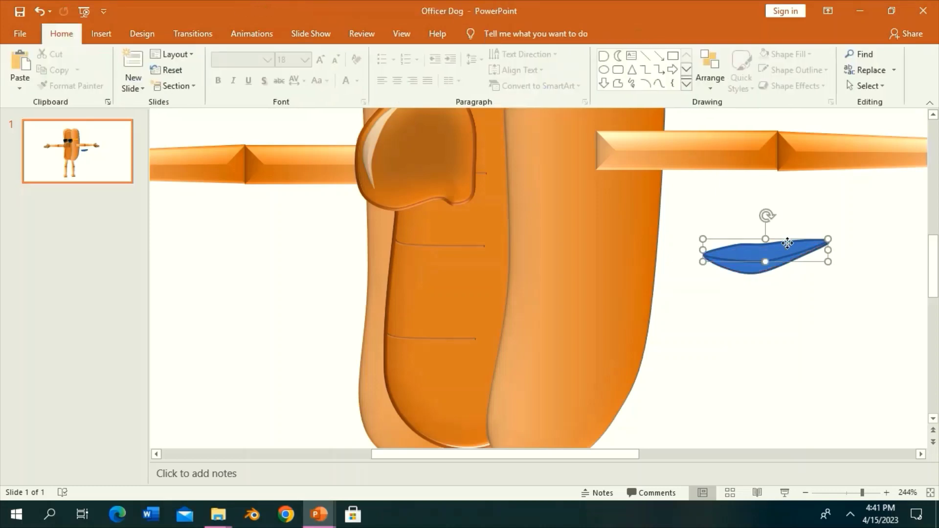
double_click(762, 257)
left_click_drag(762, 262, 762, 259)
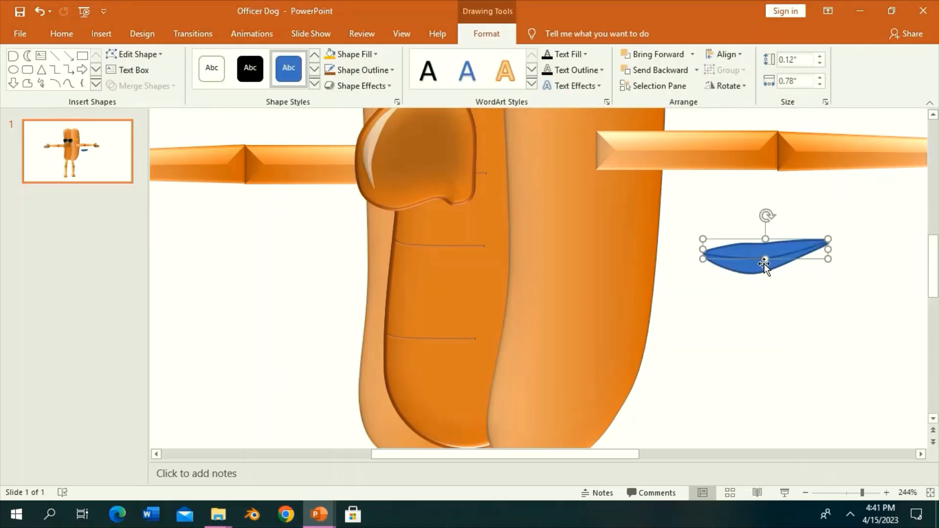
left_click(800, 230)
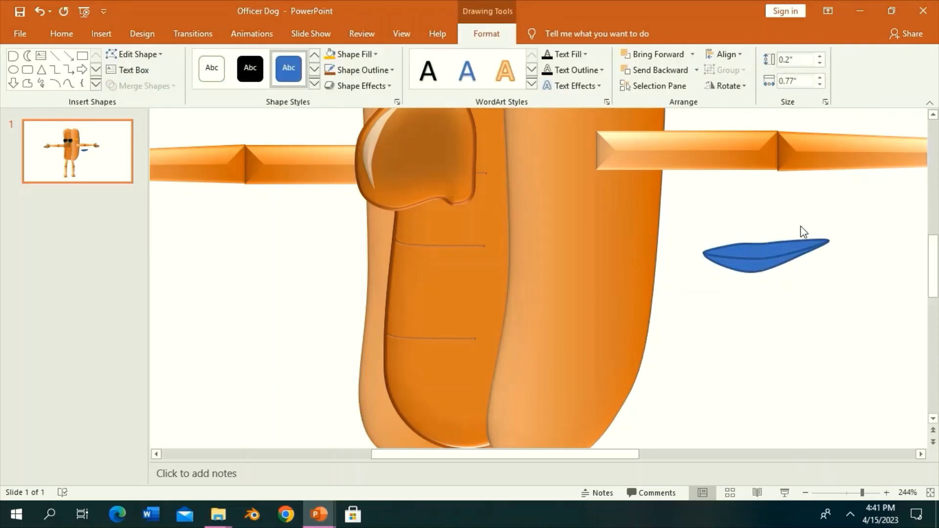
left_click_drag(842, 221, 685, 293)
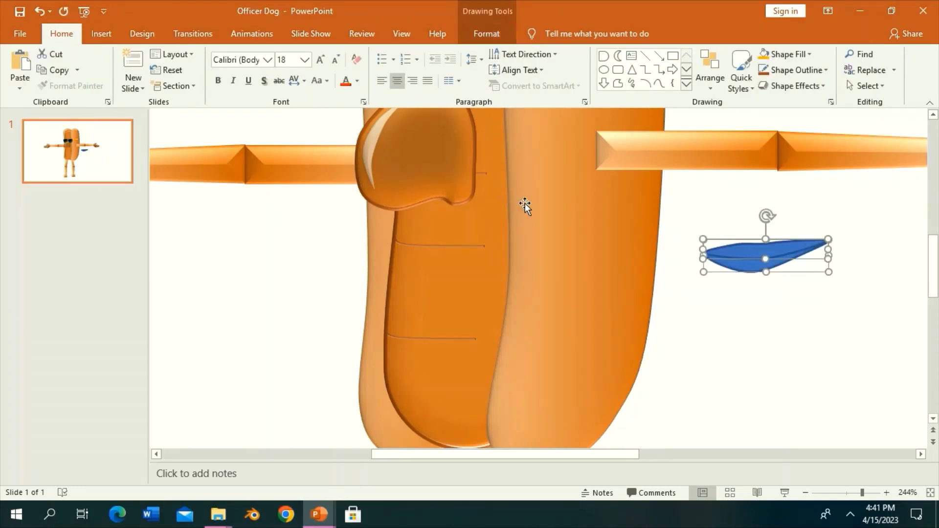
Step: Copy the orange body's beveled formatting onto both lip pieces with Format Painter
left_click(504, 223)
left_click(748, 257)
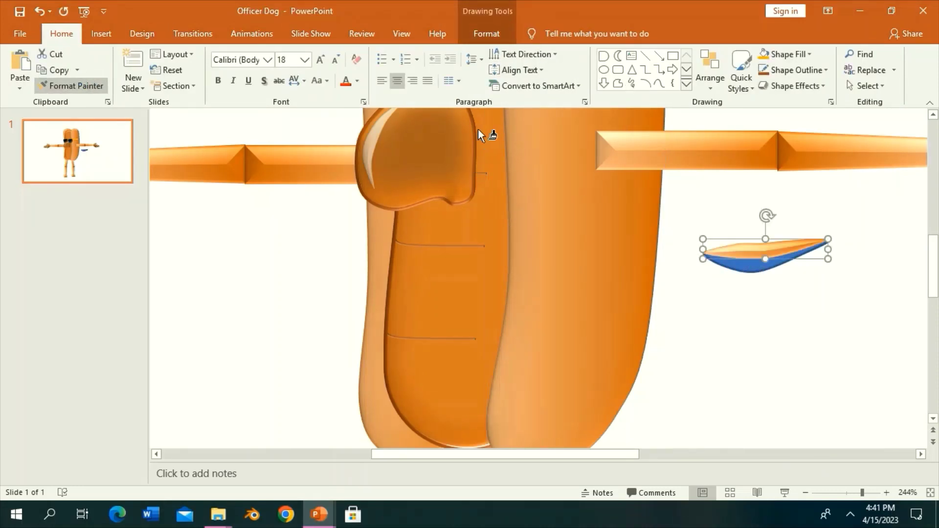
left_click(761, 266)
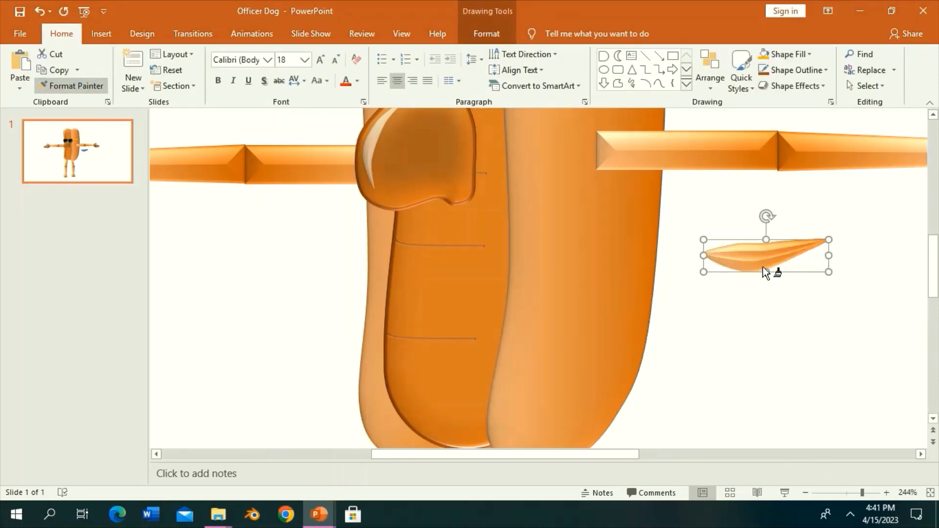
left_click(866, 257)
Step: Group the two lip pieces into a single shape
left_click_drag(839, 209, 674, 288)
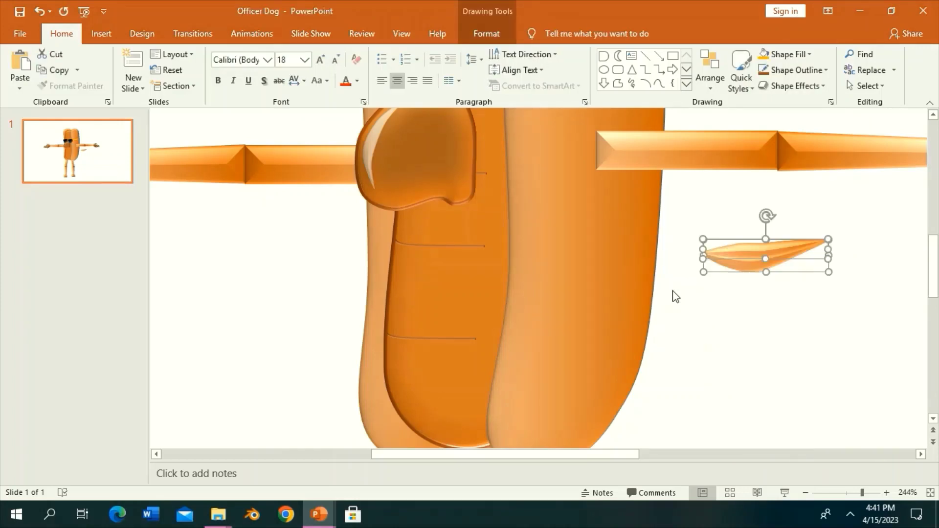
left_click(504, 30)
left_click(725, 70)
left_click(725, 87)
Step: Move the lips beneath the nose and shrink them to about 0.15" by 0.52"
left_click_drag(766, 245, 457, 227)
left_click_drag(530, 224, 446, 233)
scroll(455, 210, "up", 3)
scroll(453, 191, "up", 3)
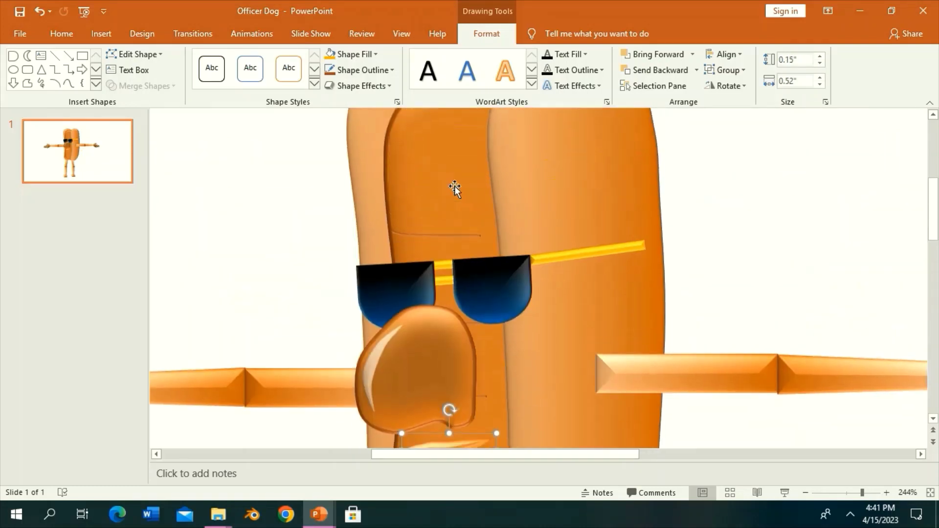
scroll(453, 186, "down", 2)
left_click(693, 175)
Step: Draw an arched eyebrow curve and fit it above a sunglasses lens
left_click(658, 83)
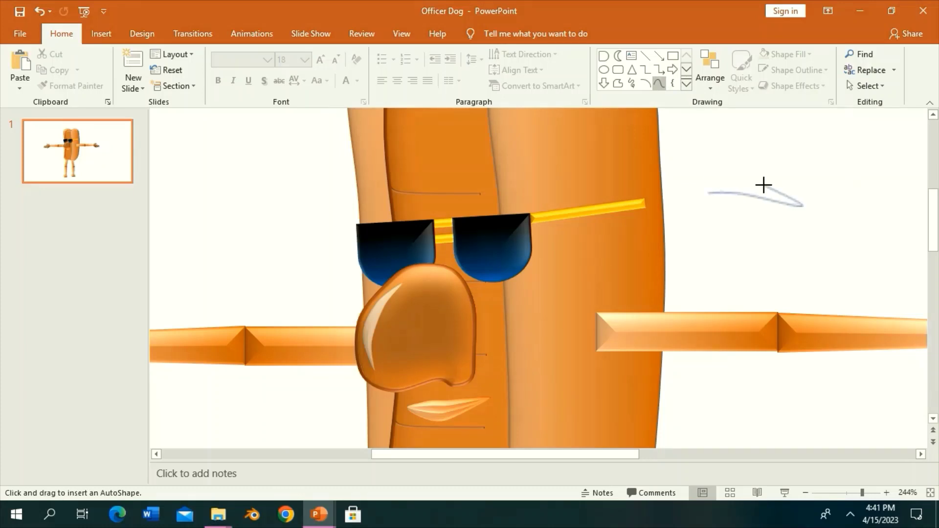
key("Escape")
key("ctrl+z")
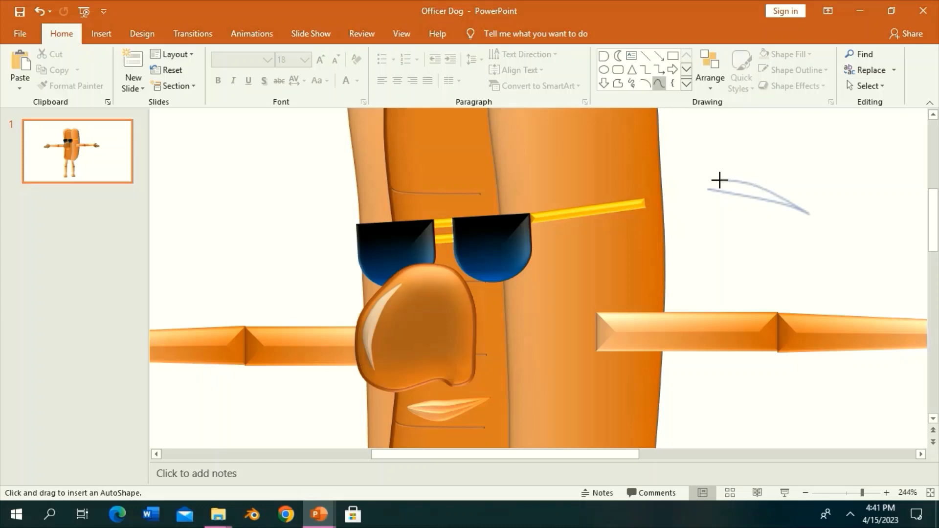
left_click(707, 188)
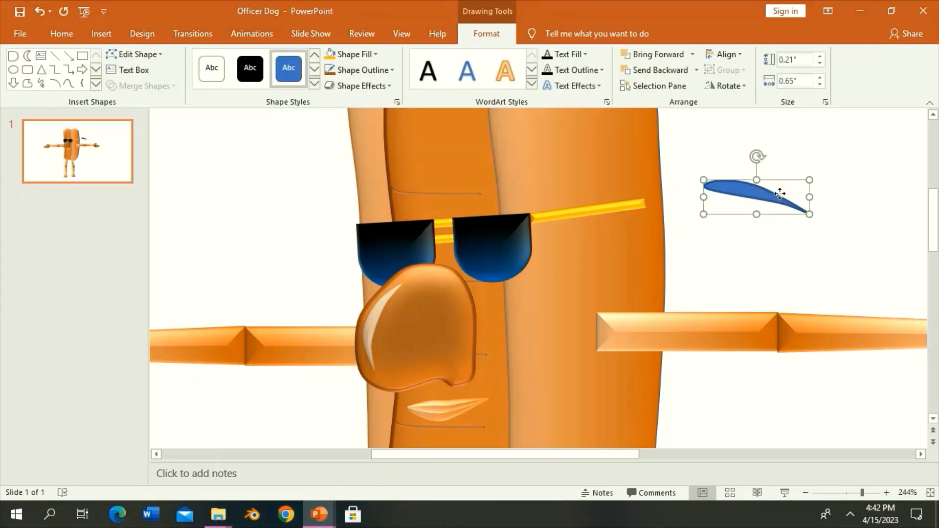
mouse_move(780, 193)
left_mouse_down()
mouse_move(512, 167)
mouse_move(509, 149)
mouse_move(473, 172)
mouse_move(461, 150)
left_mouse_up()
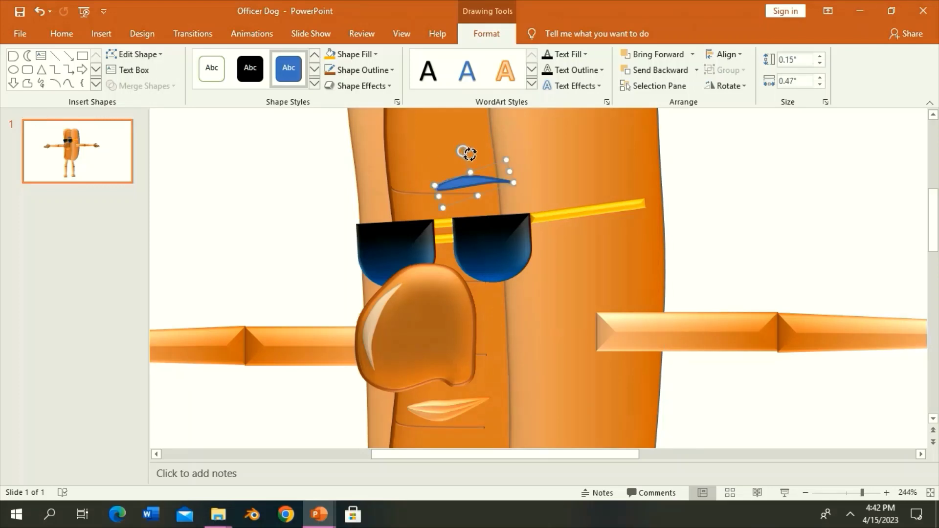
left_click_drag(469, 153, 465, 151)
left_click_drag(472, 183, 514, 220)
Step: Duplicate the eyebrow, flip it horizontally, and place it above the left lens
left_click(726, 86)
left_click(724, 153)
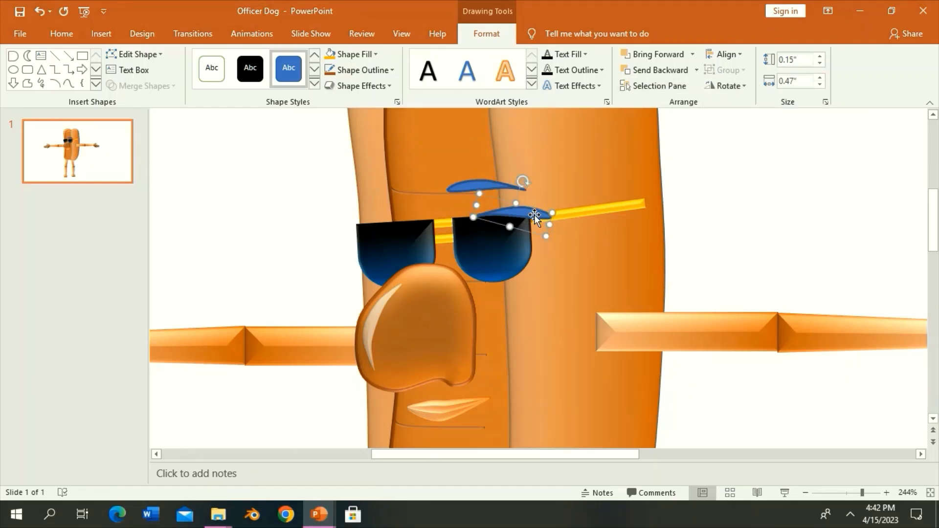
mouse_move(528, 213)
left_mouse_down()
mouse_move(437, 182)
mouse_move(403, 193)
left_mouse_up()
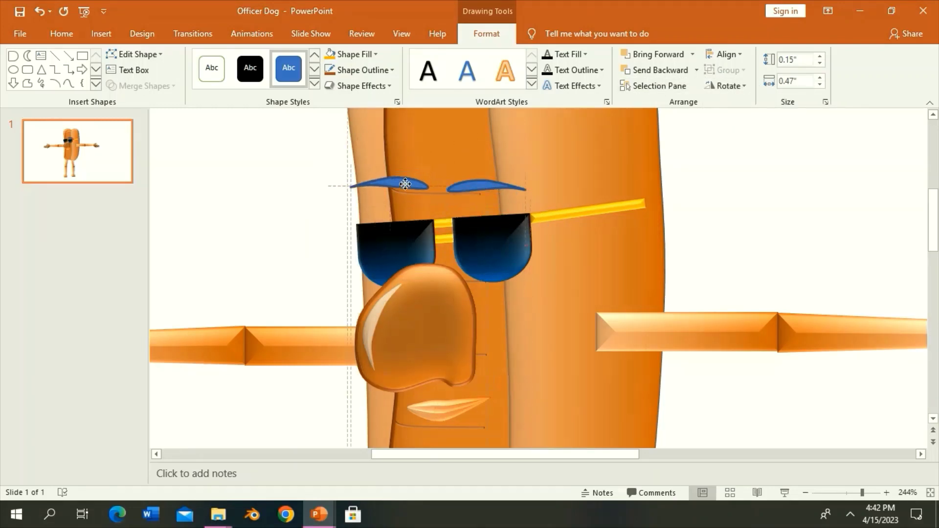
Step: Select both eyebrows and fill them brown from Shape Fill
left_click(482, 185, "shift")
left_click(250, 68)
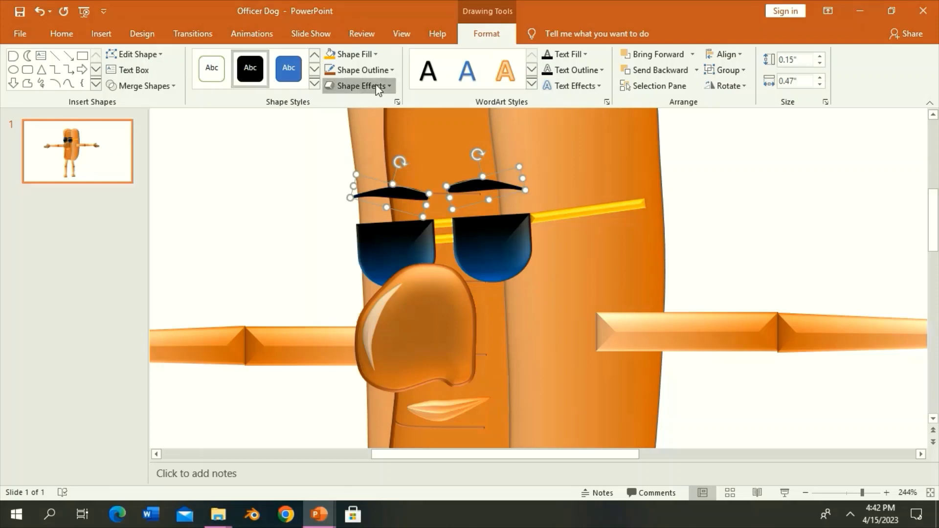
left_click(358, 86)
key("Escape")
key("Escape")
key("Escape")
left_click(476, 186)
left_click(391, 195, "shift")
left_click(350, 54)
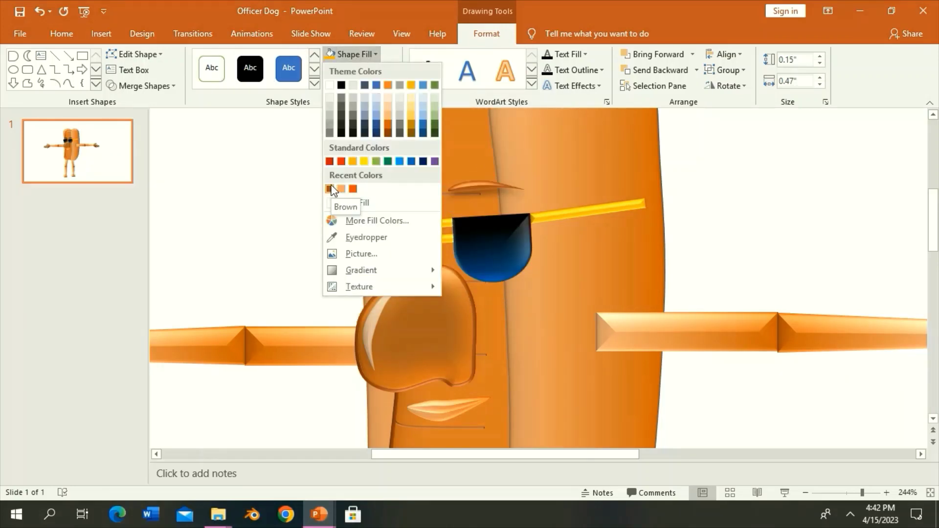
left_click(332, 190)
left_click(349, 55)
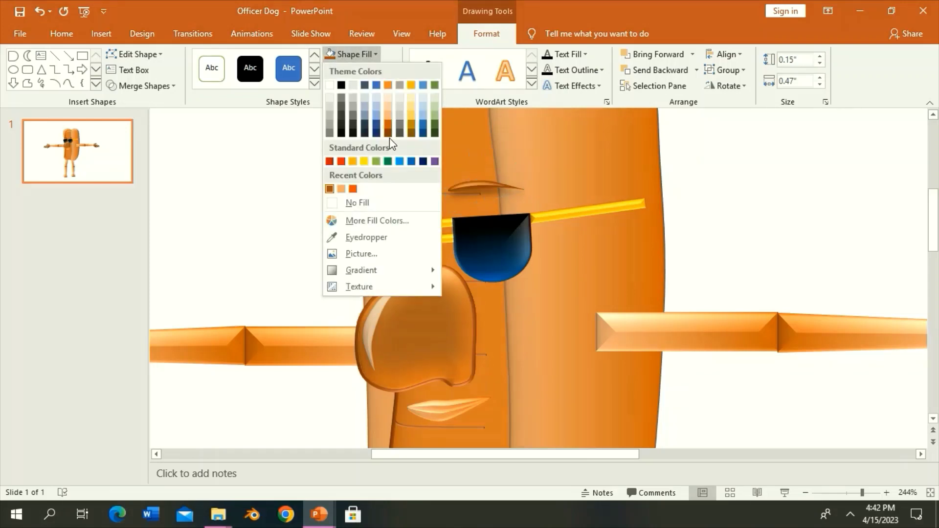
key("Escape")
left_click(252, 162)
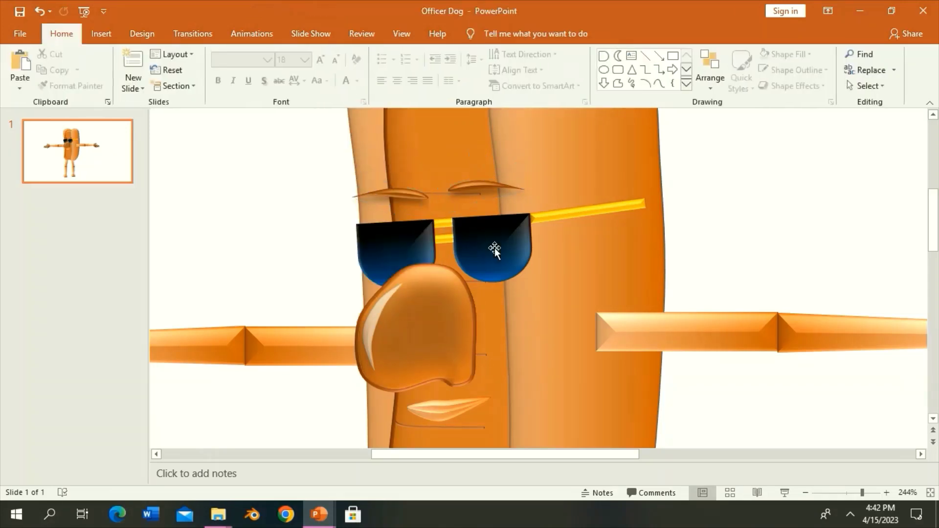
Step: Zoom out to view the whole dog character
scroll(494, 249, "up", 3)
scroll(471, 262, "down", 1)
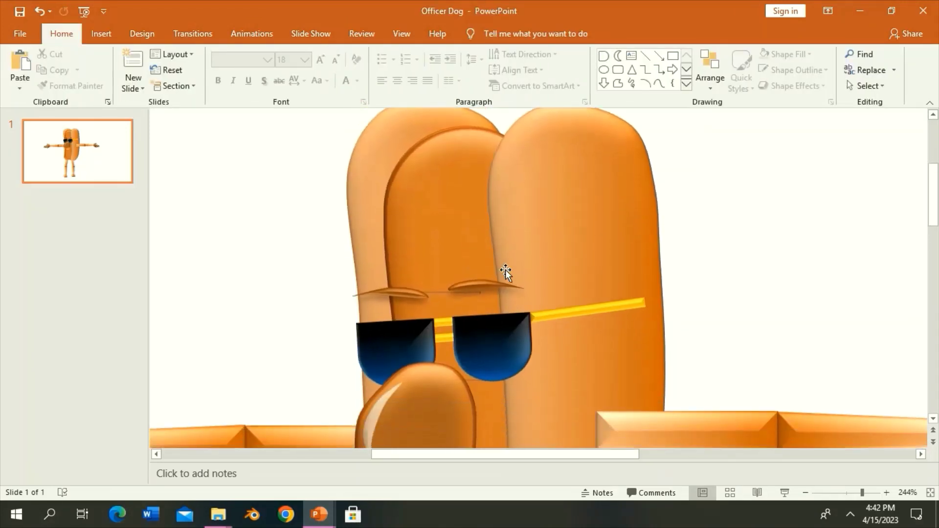
left_click(839, 493)
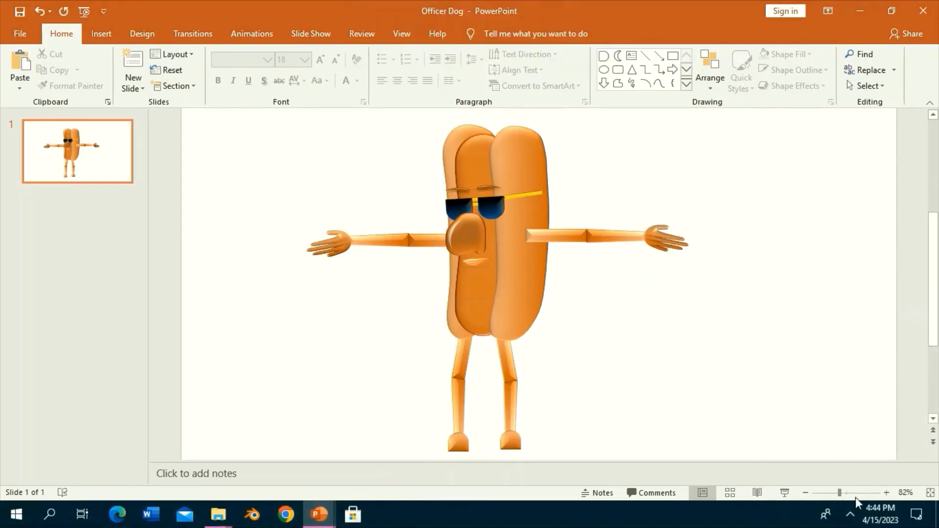
scroll(620, 346, "up", 8, "ctrl")
Step: Insert a blue Can shape beside the dog's head and widen it
scroll(621, 342, "up", 3)
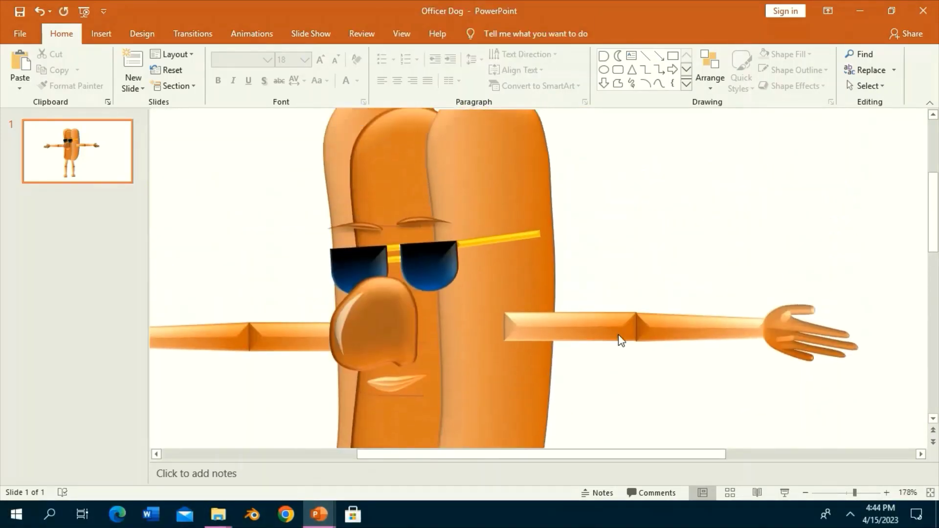
scroll(621, 341, "up", 3)
left_click(673, 57)
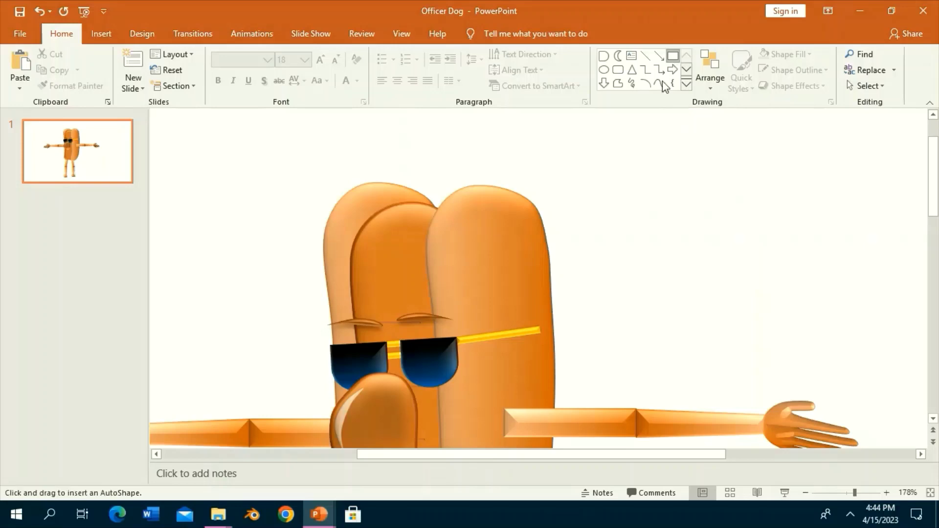
left_click(687, 82)
left_click(742, 185)
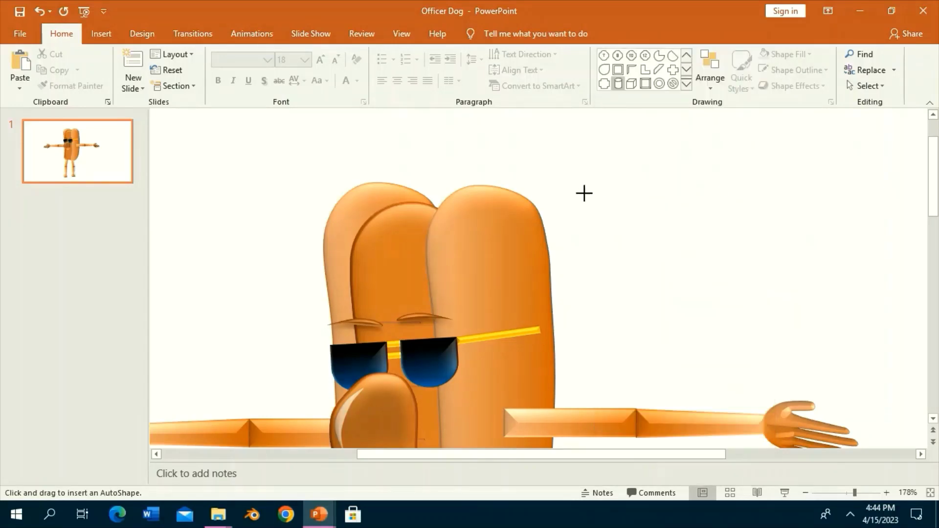
left_click_drag(588, 192, 705, 348)
left_click_drag(705, 271, 793, 271)
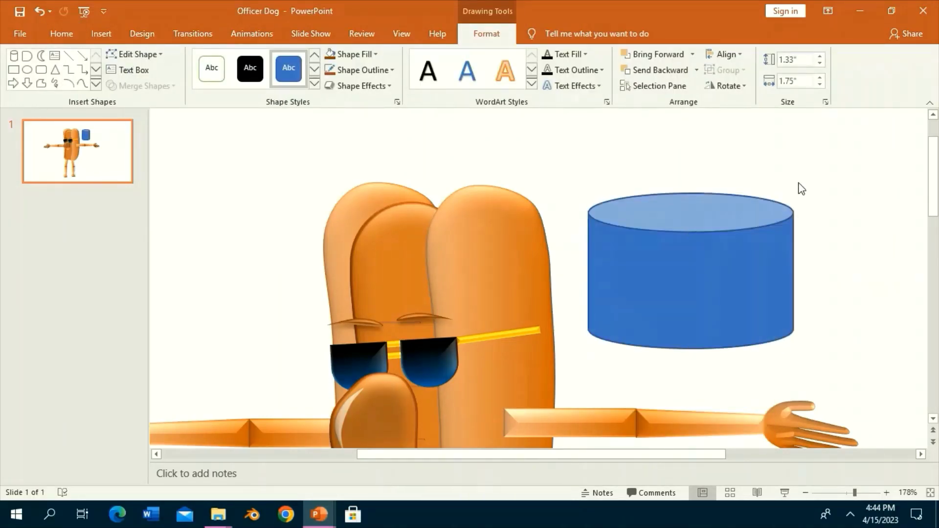
left_click(798, 189)
Step: Merge the can with a small shape drawn inside it into one shape
left_click_drag(690, 288, 719, 304)
left_click(715, 231, "shift")
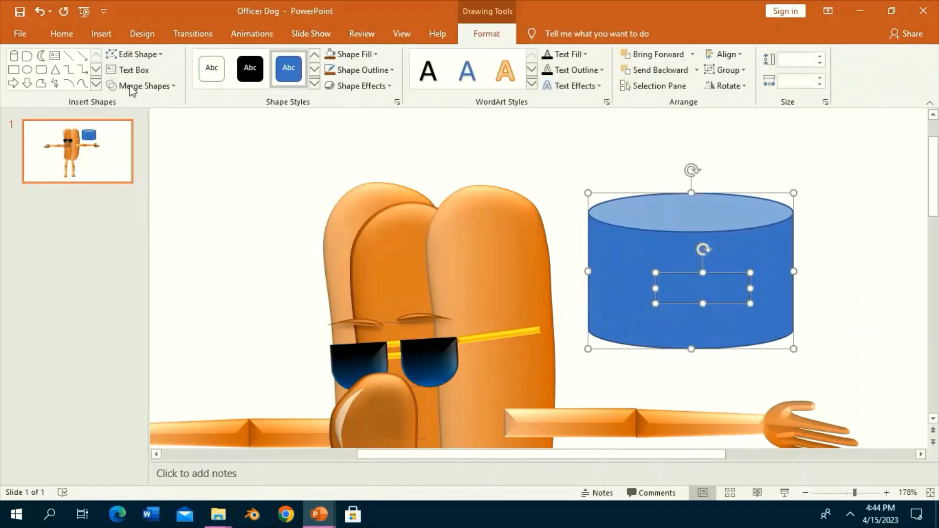
left_click(139, 86)
left_click(134, 106)
Step: Edit the can's points, pulling the top-left corner out and deleting a point
left_click(134, 54)
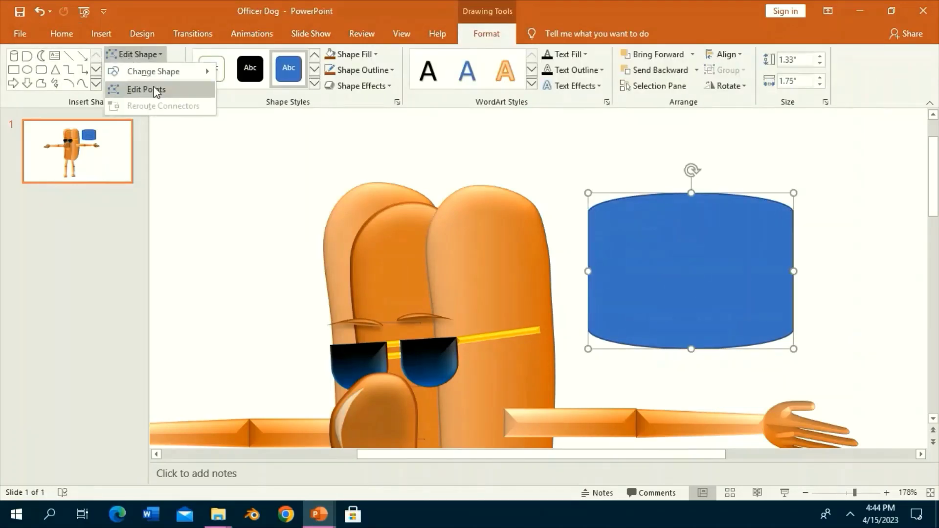
left_click(145, 90)
left_click_drag(571, 211, 564, 211)
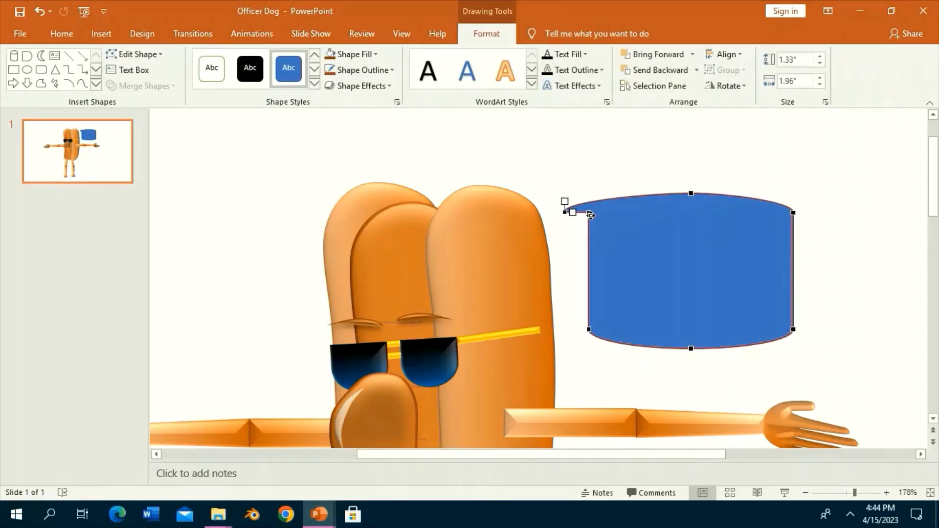
right_click(589, 211)
left_click(631, 234)
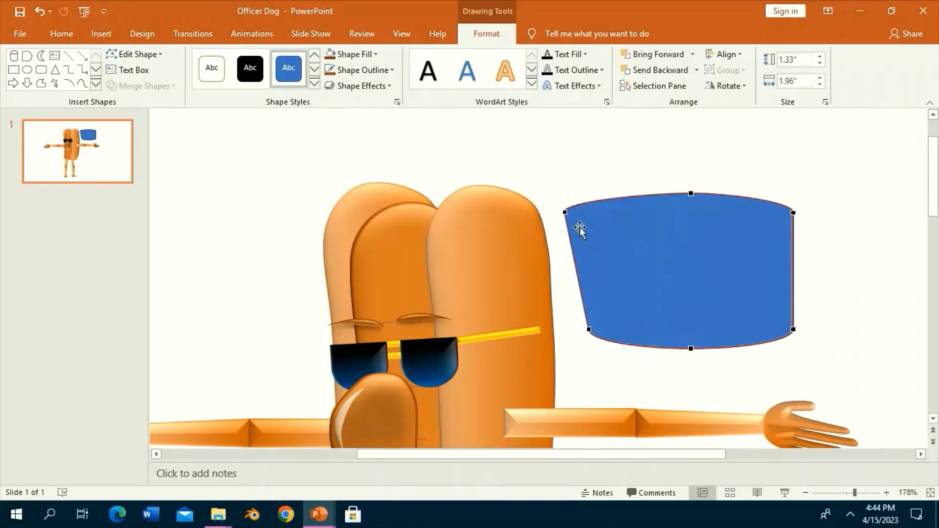
left_click(560, 212)
Step: Pull both top points outward to flare the crown, then shift it right
left_click(572, 214)
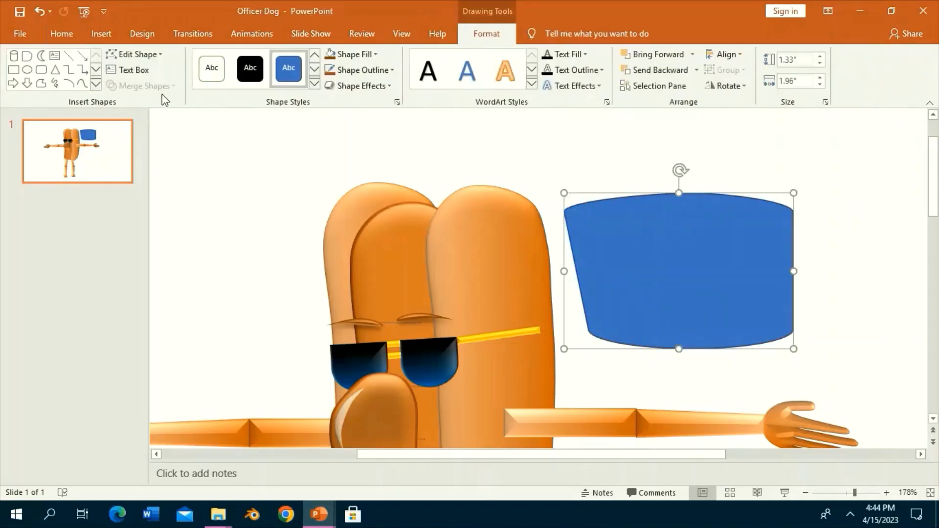
left_click(135, 54)
left_click(144, 90)
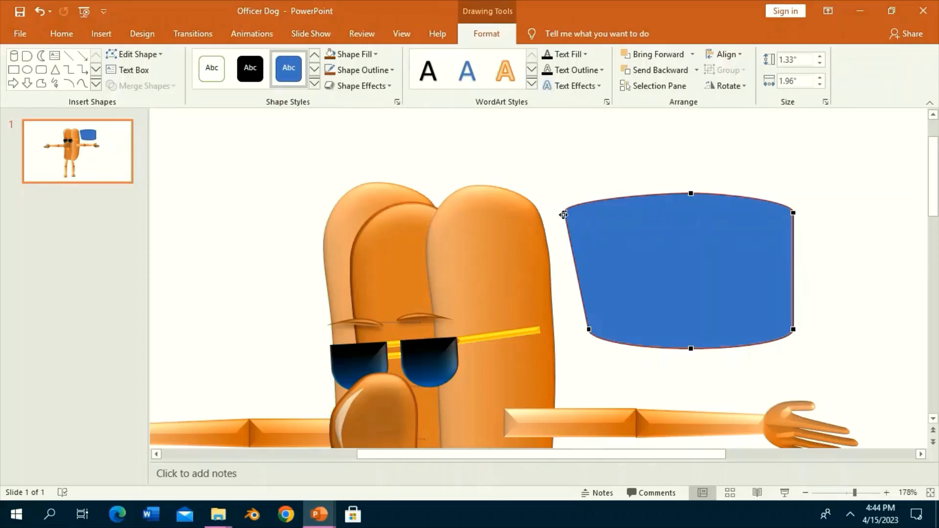
left_click(560, 210)
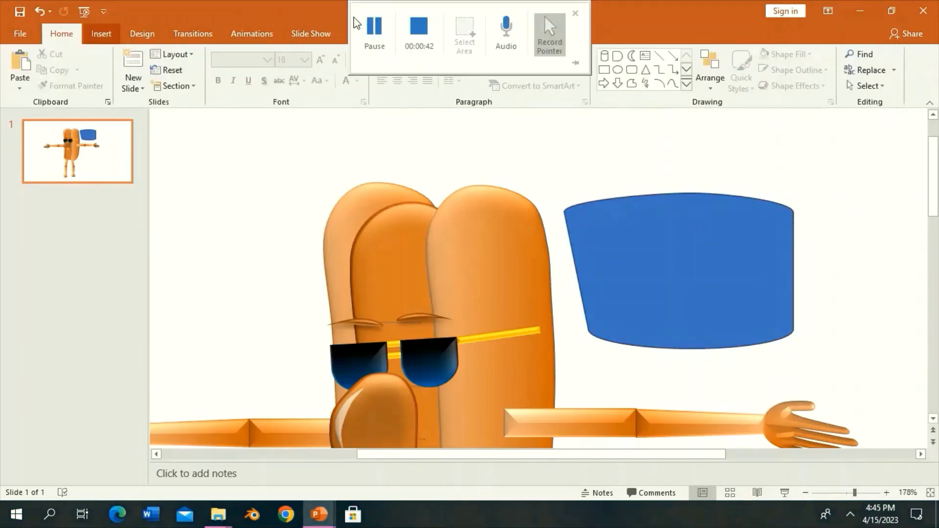
left_click(572, 210)
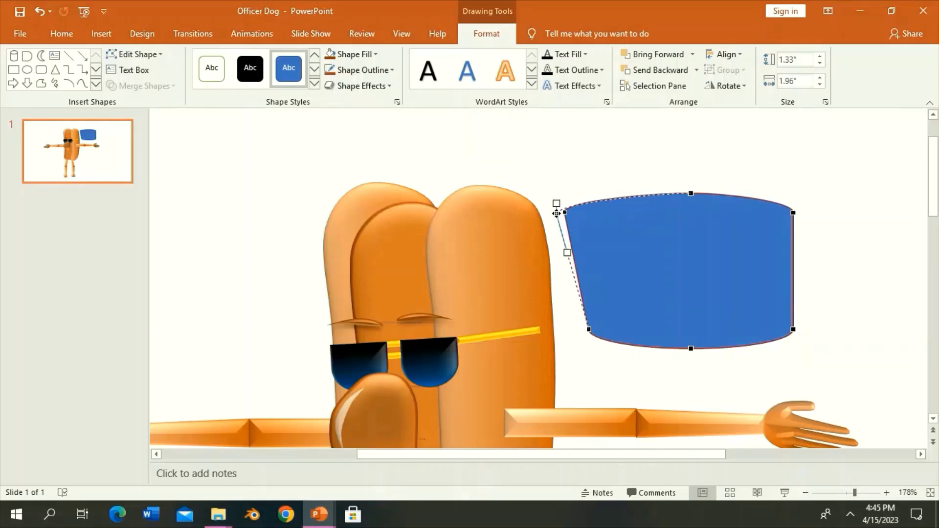
left_click_drag(564, 211, 557, 214)
left_click_drag(794, 208, 802, 201)
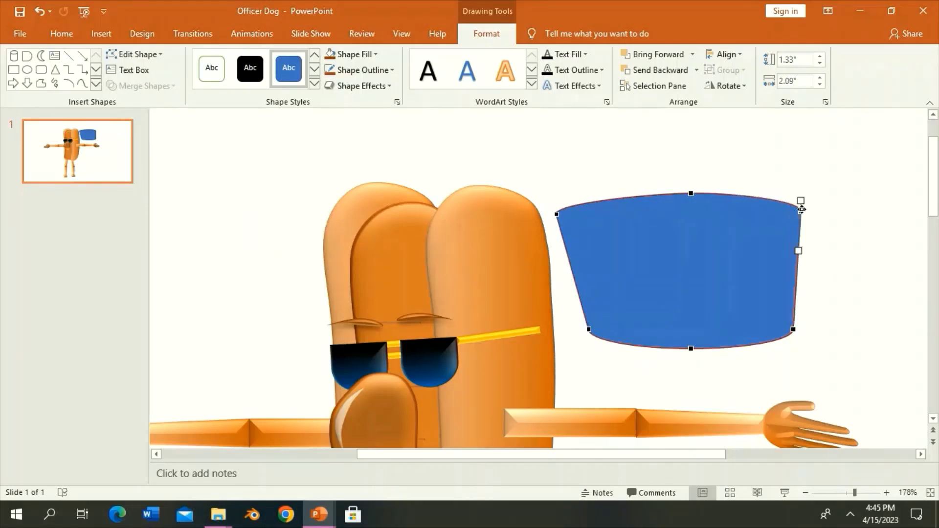
left_click(810, 191)
left_click_drag(737, 248, 801, 232)
Step: Draw a flat blue oval brim under the crown and send it behind the crown
left_click(709, 147)
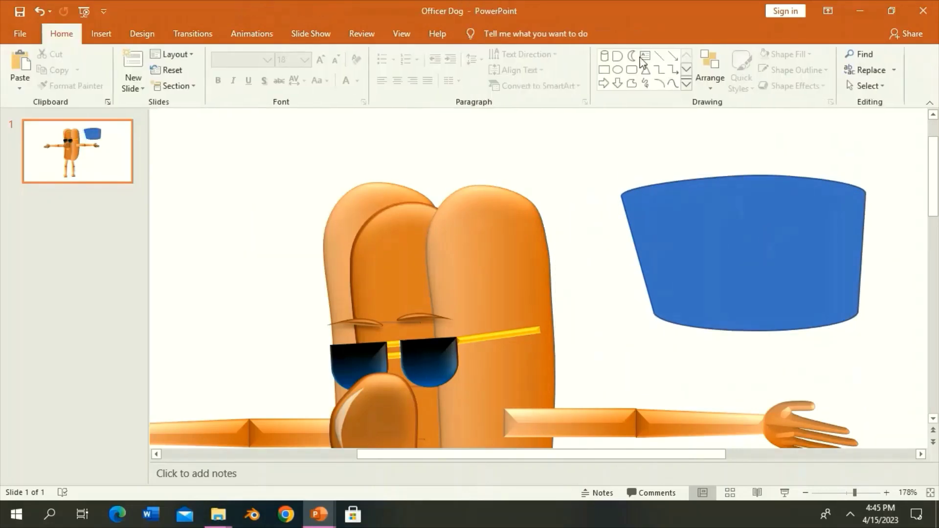
left_click(617, 69)
mouse_move(646, 309)
left_mouse_down()
mouse_move(712, 327)
mouse_move(443, 371)
left_mouse_up()
mouse_move(622, 389)
left_mouse_down()
mouse_move(754, 309)
mouse_move(764, 314)
left_mouse_up()
left_click_drag(725, 341, 727, 366)
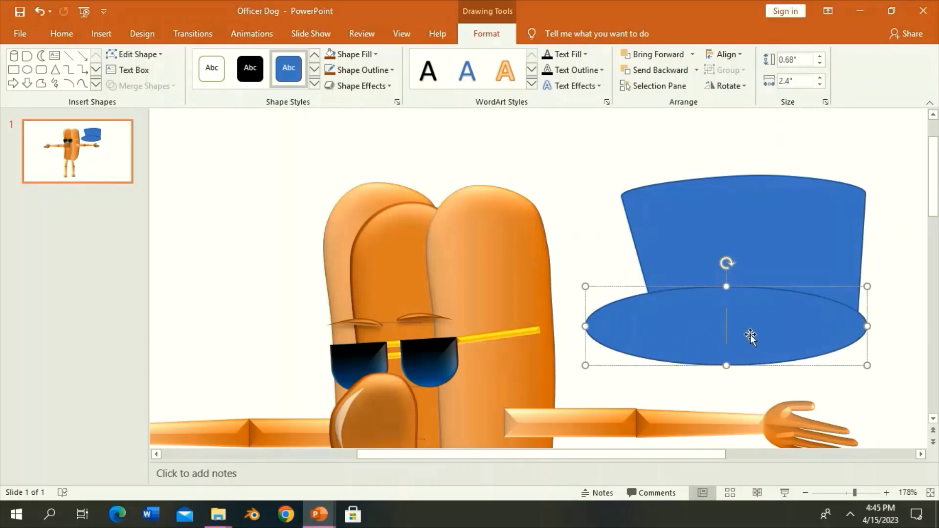
left_click_drag(820, 317, 815, 304)
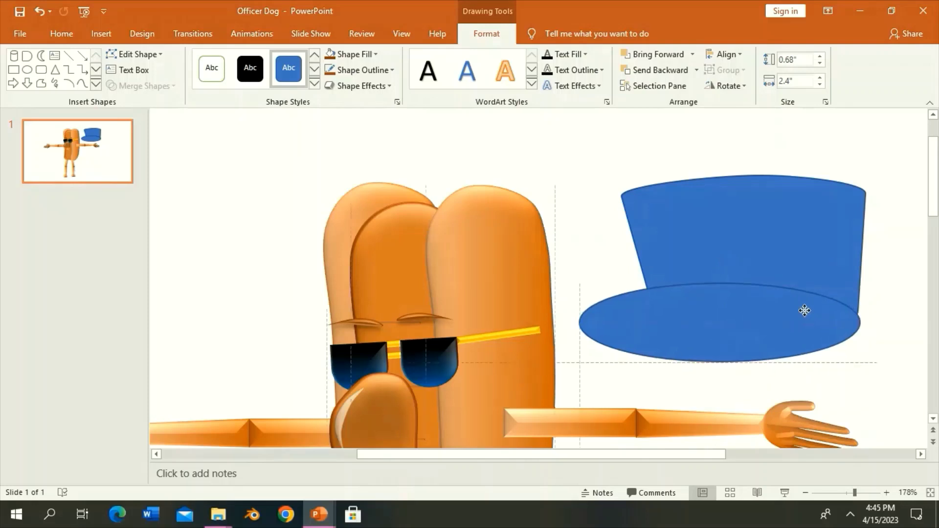
left_click(658, 70)
left_click_drag(579, 312, 593, 313)
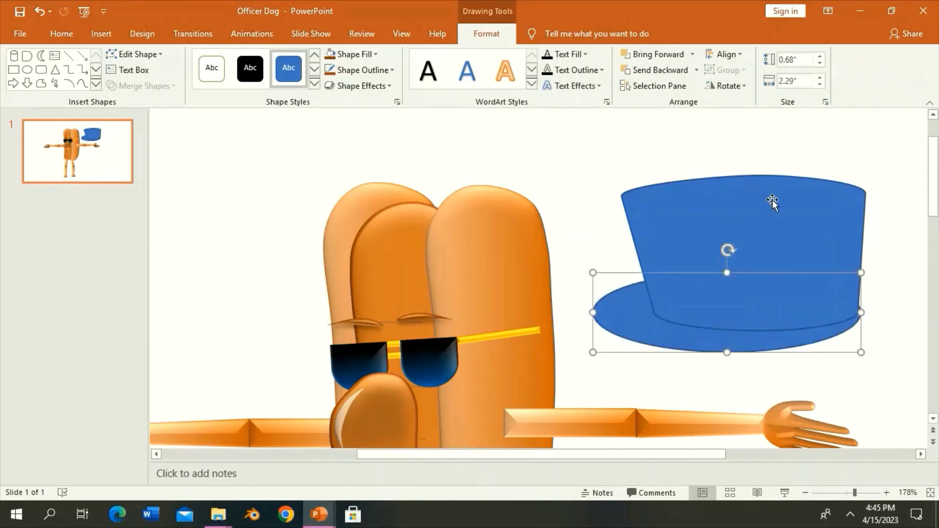
left_click(751, 130)
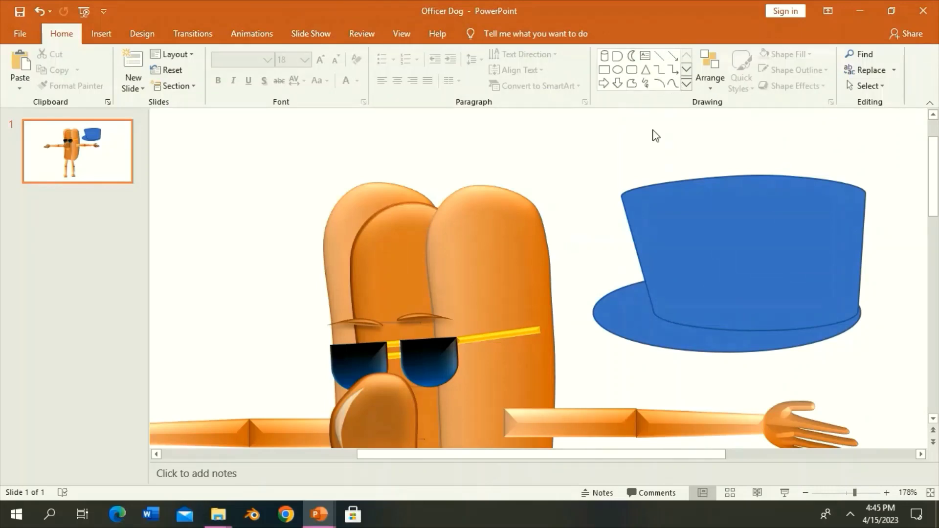
Step: Duplicate the crown with Ctrl+D and align the copy over the original
left_click(701, 216)
key("ctrl+d")
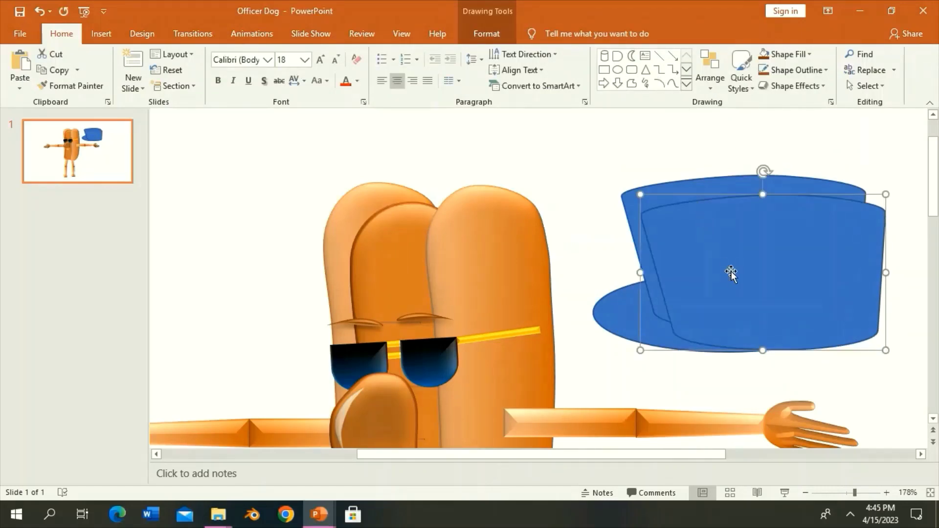
left_click_drag(730, 272, 708, 240)
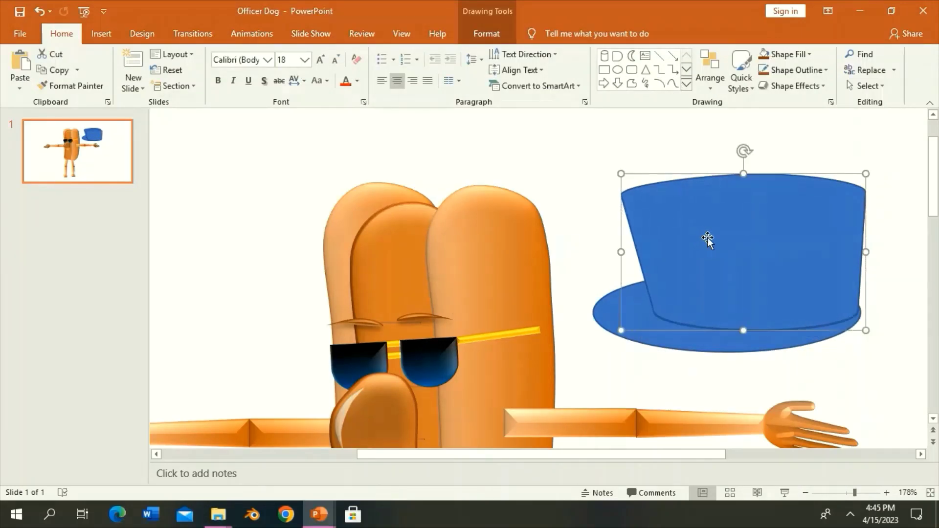
key("ctrl+z")
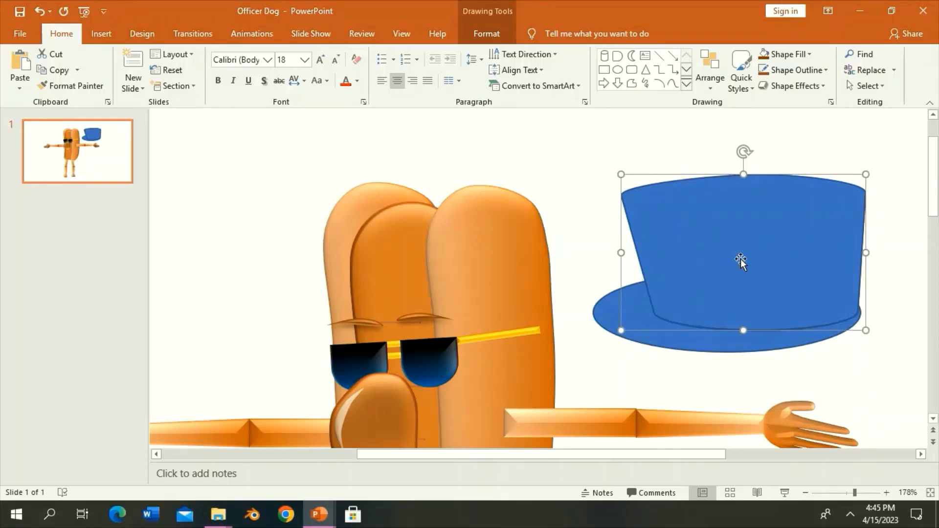
left_click_drag(741, 259, 736, 243)
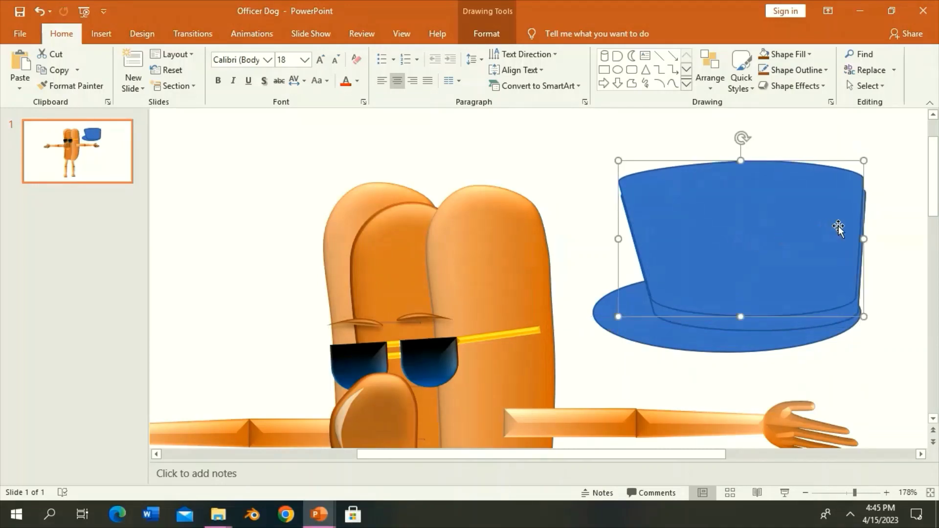
left_click_drag(838, 226, 870, 235)
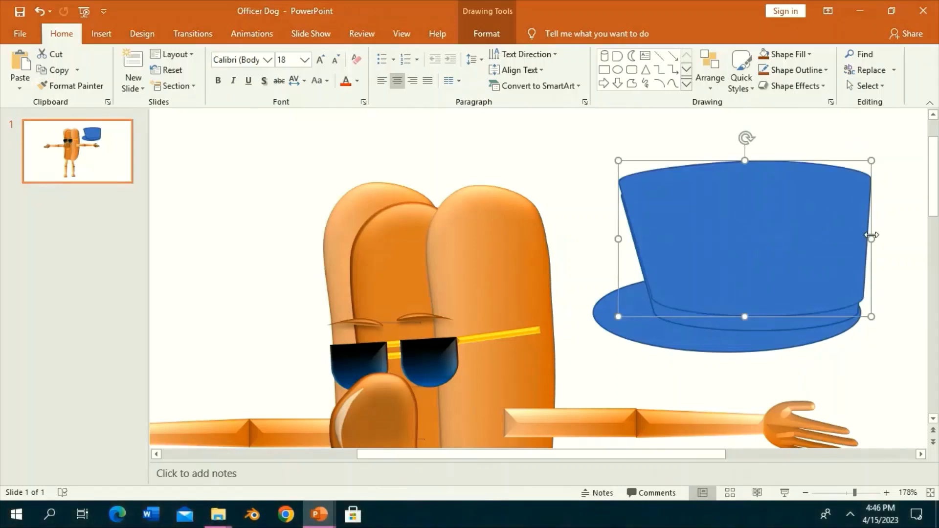
Step: Subtract the overlapping hat piece with Merge Shapes to cut out the hat shape
left_click(897, 218)
left_click(821, 319)
left_click(810, 290, "shift")
left_click(486, 33)
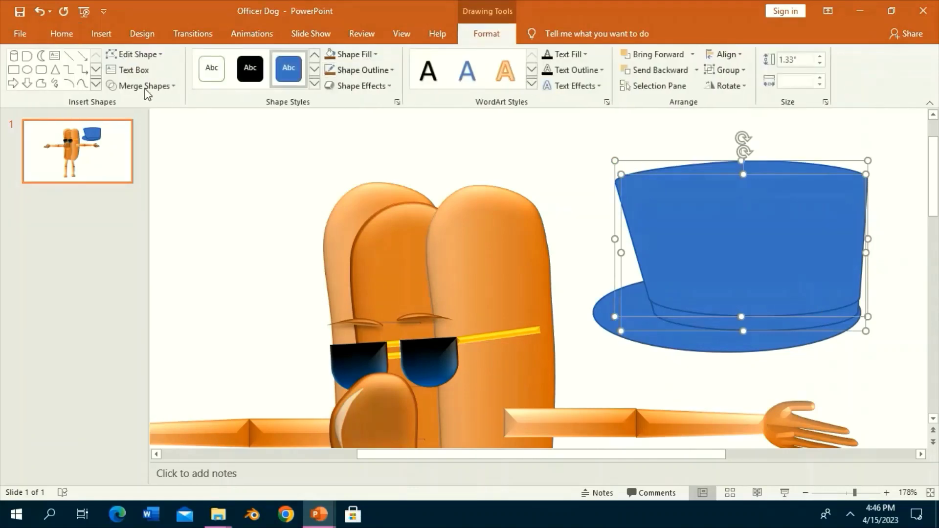
left_click(142, 86)
left_click(142, 169)
left_click(546, 164)
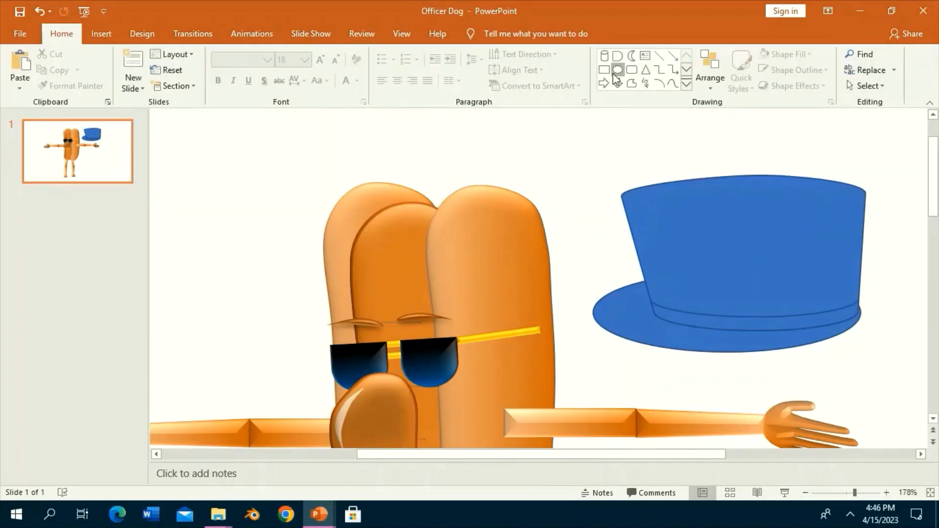
Step: Draw an oval across the top of the hat and fit it to the hat top
left_click(615, 71)
left_click_drag(620, 175, 866, 204)
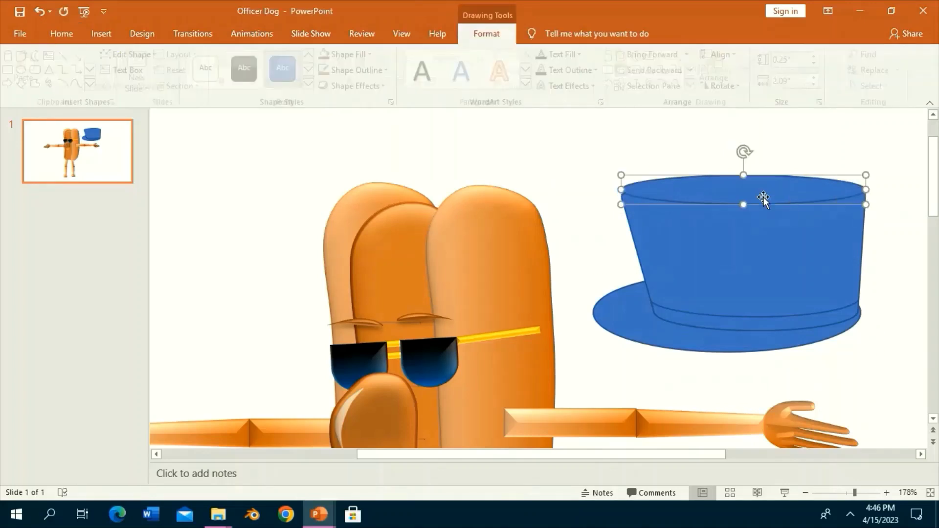
left_click_drag(743, 175, 731, 195)
left_click(872, 139)
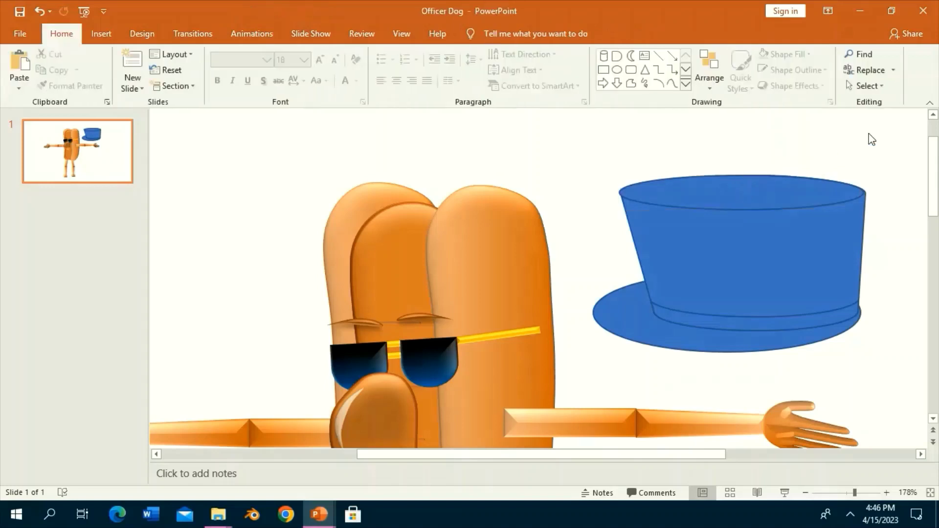
left_click(856, 186)
left_click(863, 163)
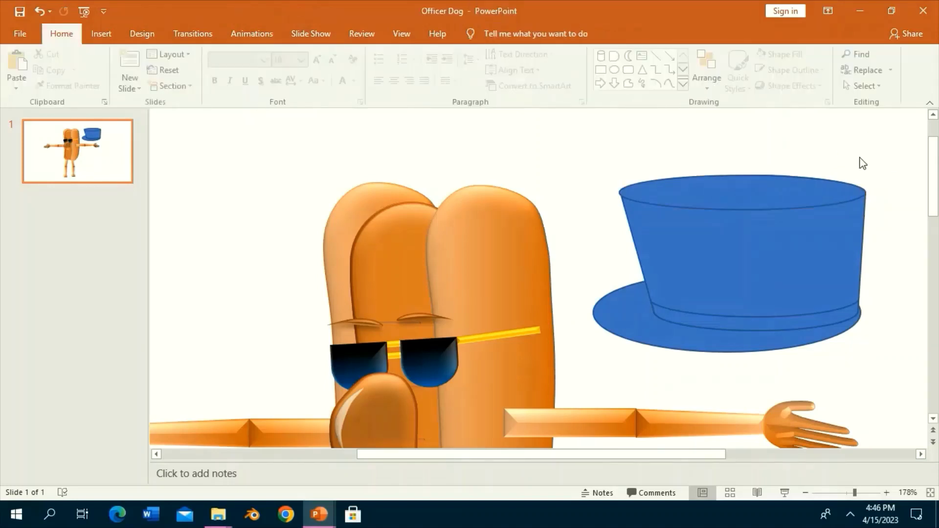
Step: Style the hat body solid black and fill the oval top dark grey
left_click(737, 255)
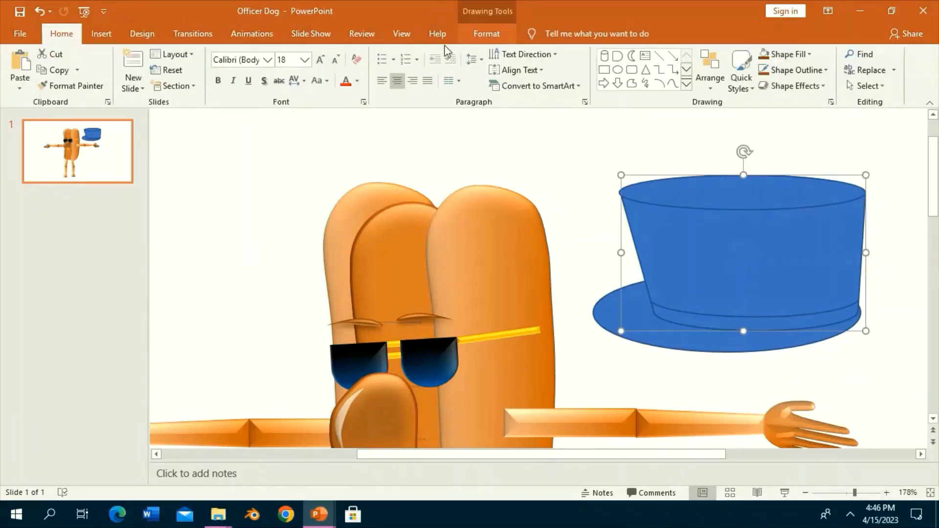
left_click(486, 34)
left_click(250, 68)
left_click(770, 188)
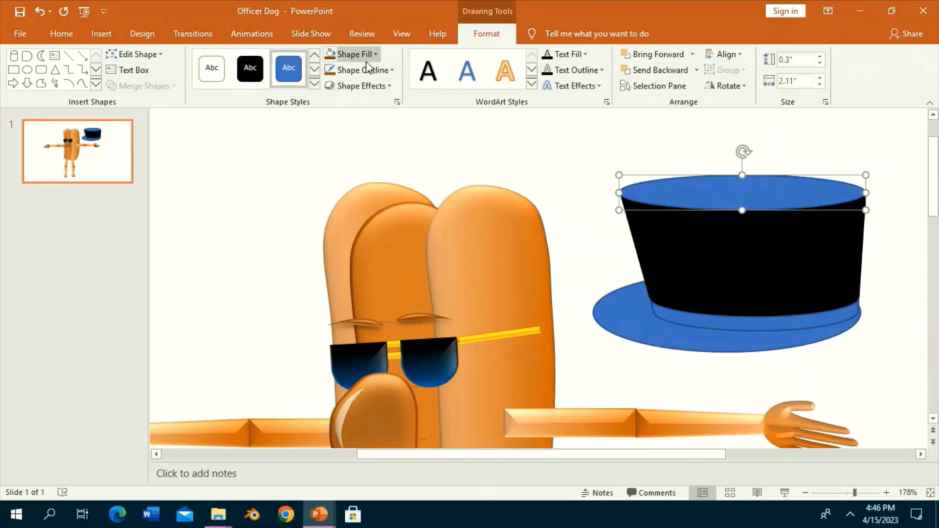
left_click(364, 55)
left_click(341, 98)
left_click(354, 54)
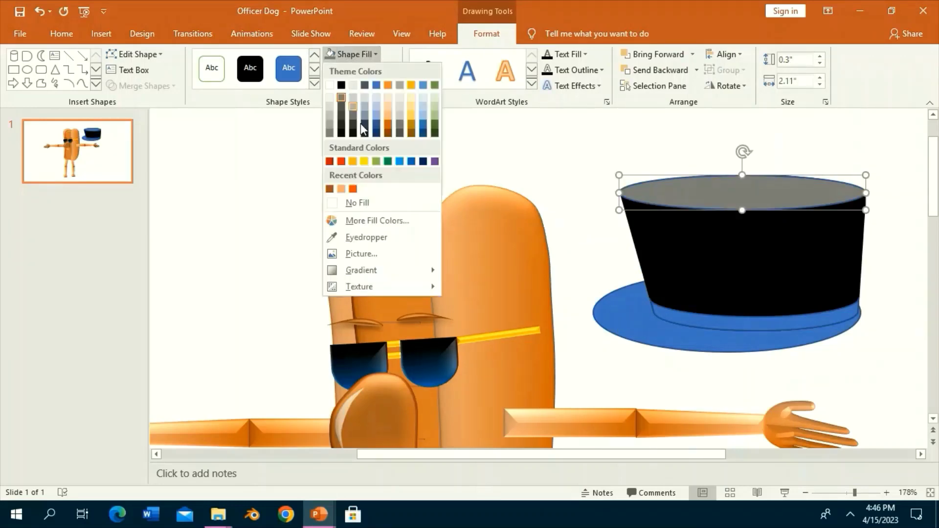
left_click(341, 116)
Step: Remove the outline from the dark grey hat top
left_click(355, 86)
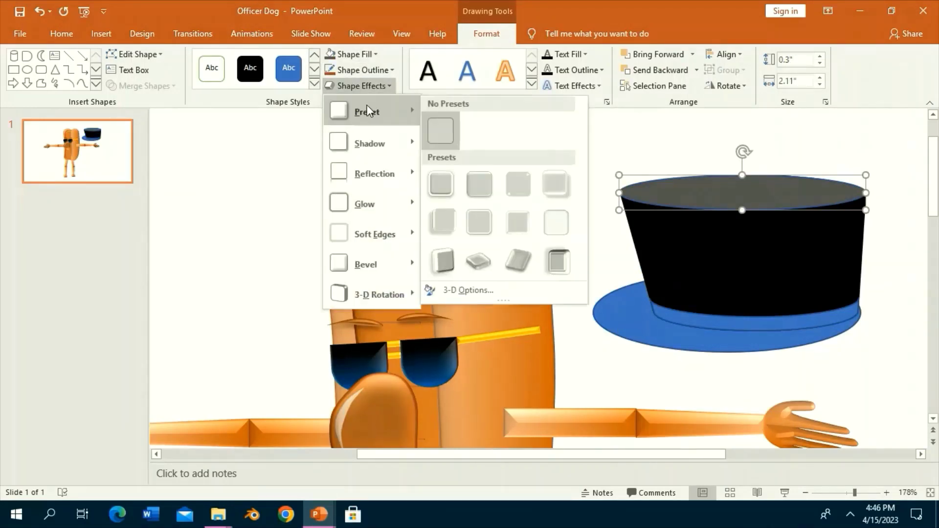
left_click(364, 86)
left_click(363, 71)
left_click(397, 217)
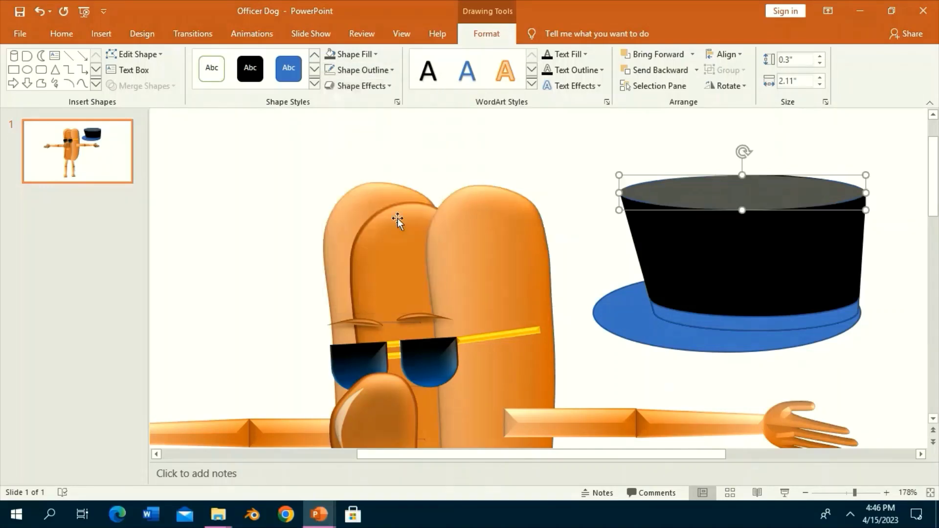
Step: Copy the black style onto the brim and fill the hat band gold
left_click(61, 33)
left_click(70, 85)
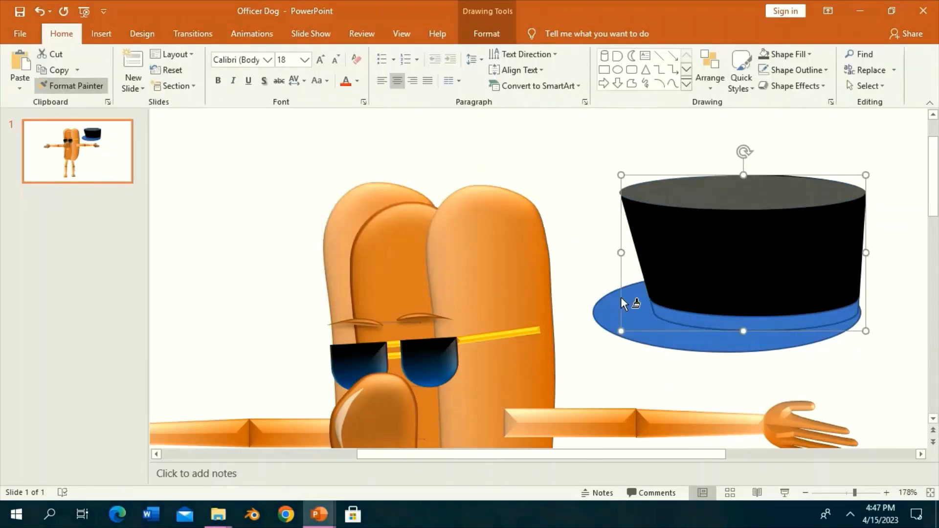
left_click(607, 305)
left_click(679, 318)
left_click(486, 33)
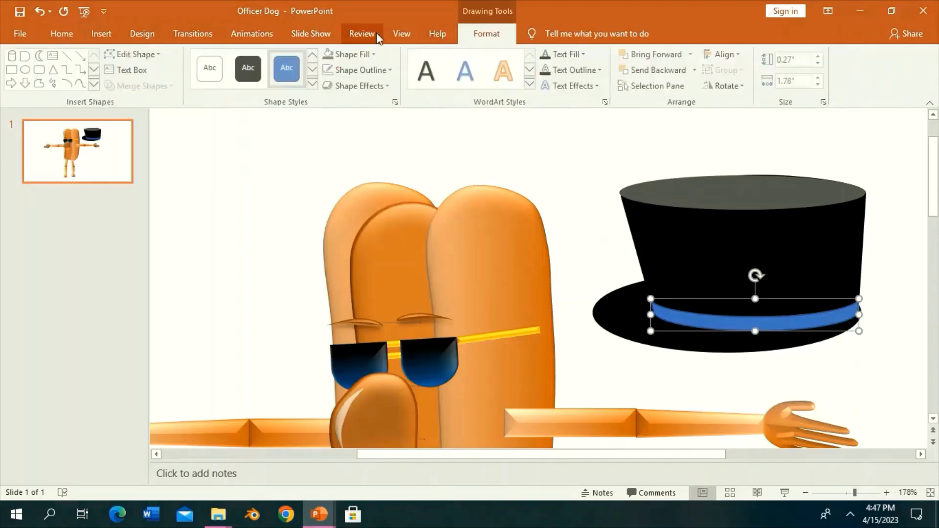
left_click(354, 53)
left_click(356, 161)
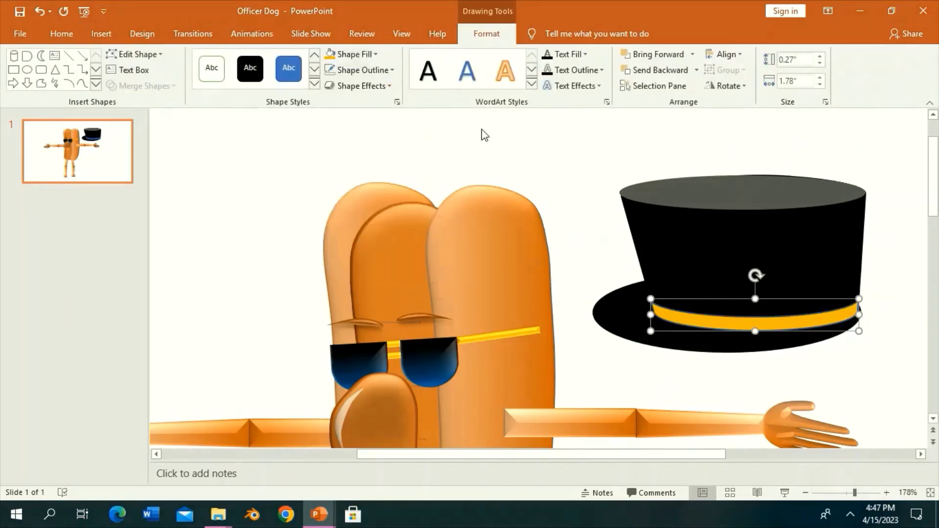
left_click(530, 159)
Step: Apply a bevel preset effect to all the hat parts
left_click_drag(894, 156, 556, 359)
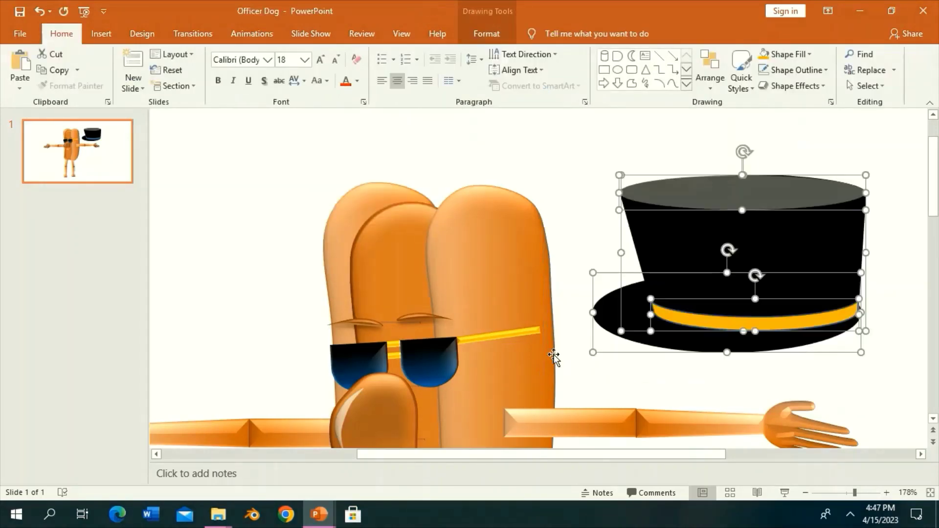
left_click(491, 37)
left_click(387, 86)
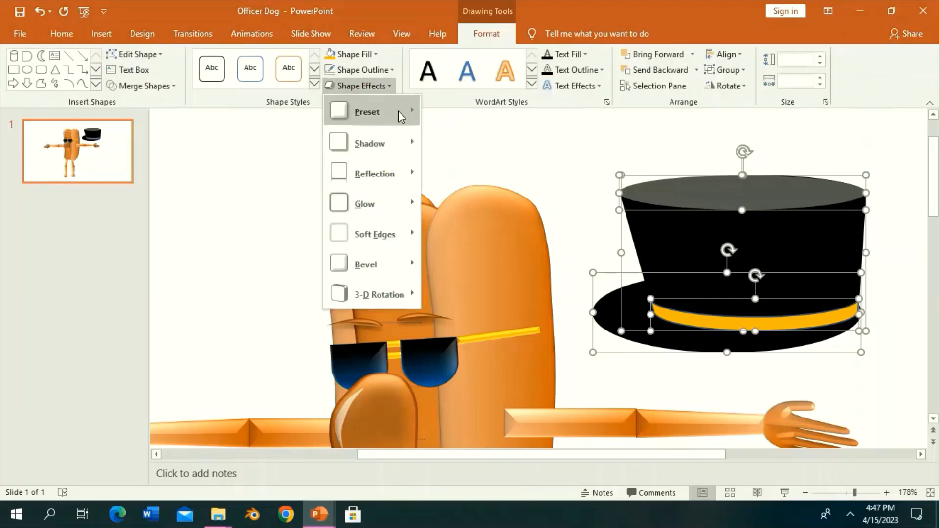
left_click(481, 184)
left_click(731, 145)
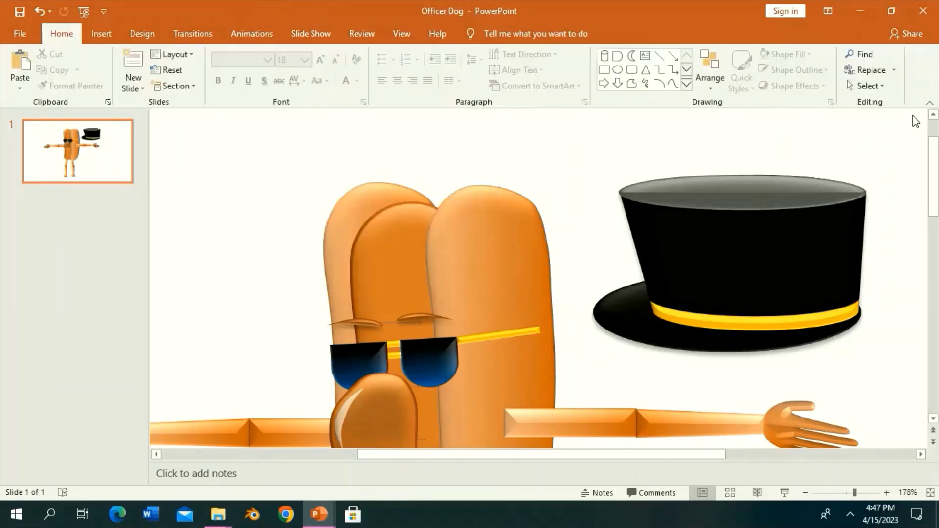
left_click_drag(914, 121, 539, 372)
Step: Group the hat parts, move it onto the head and shrink it to 1.29" by 2.16"
left_click(724, 70)
left_click(747, 89)
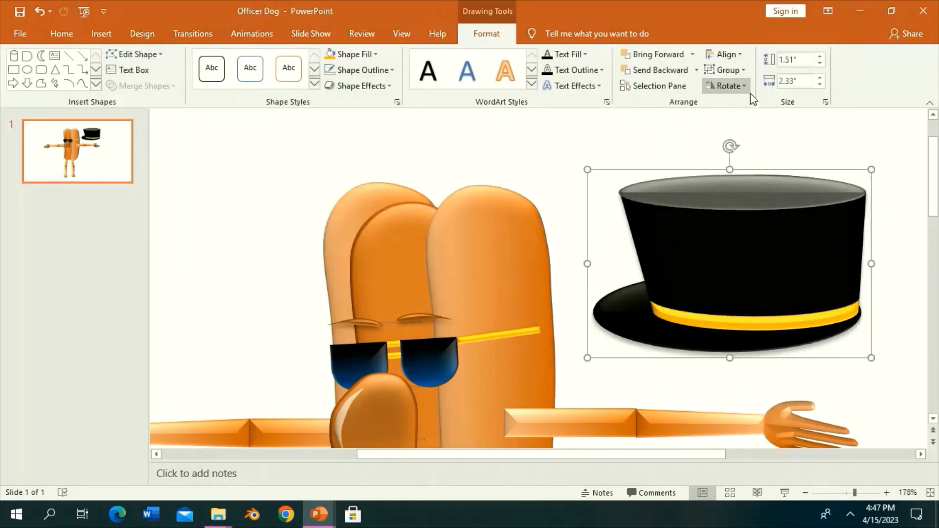
left_click_drag(813, 276, 501, 188)
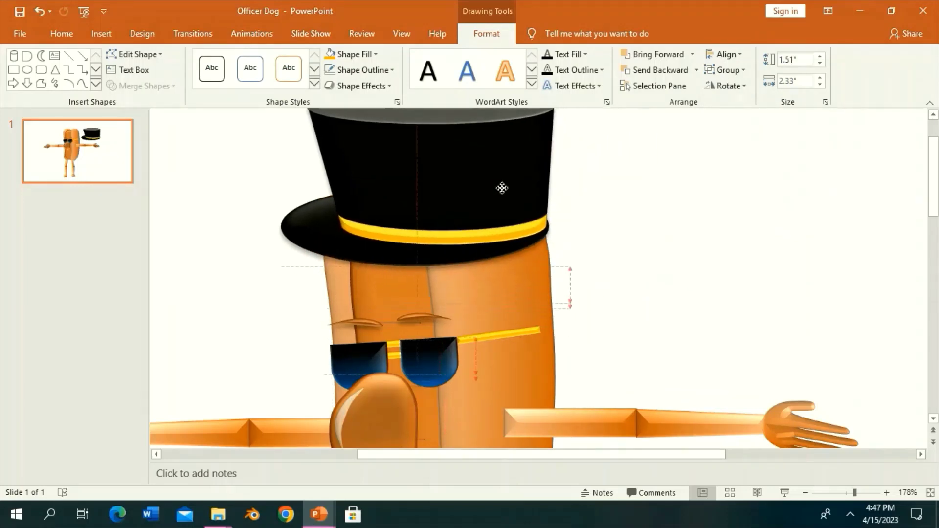
scroll(589, 316, "up", 3)
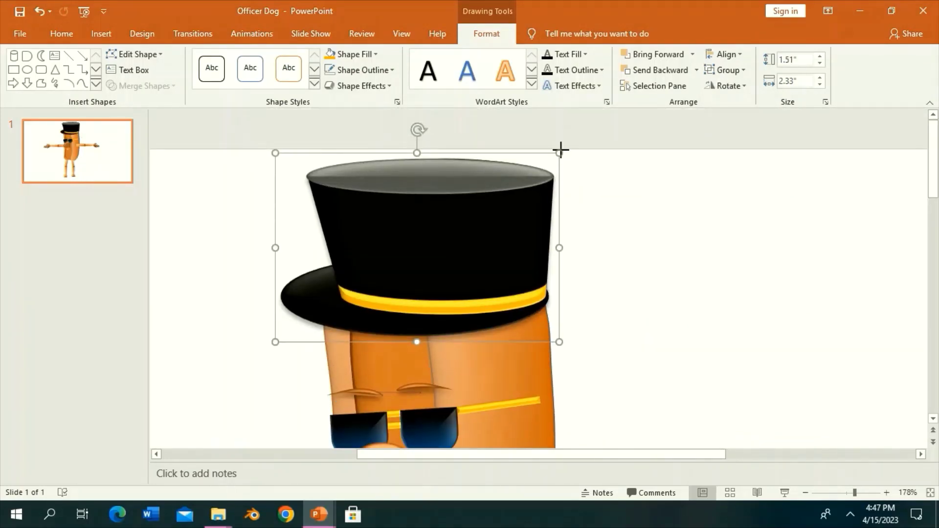
left_click_drag(561, 150, 544, 156)
left_click_drag(517, 214, 497, 232)
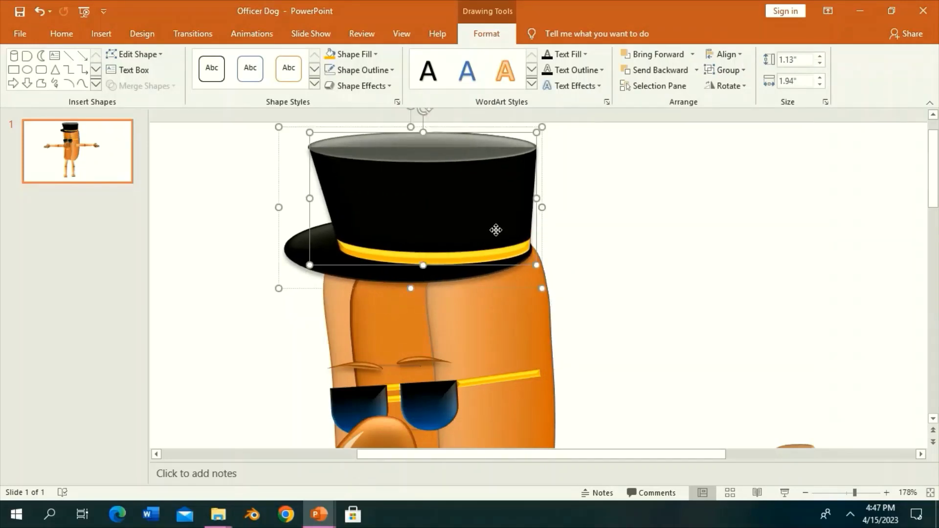
left_click(538, 230)
left_click(476, 250)
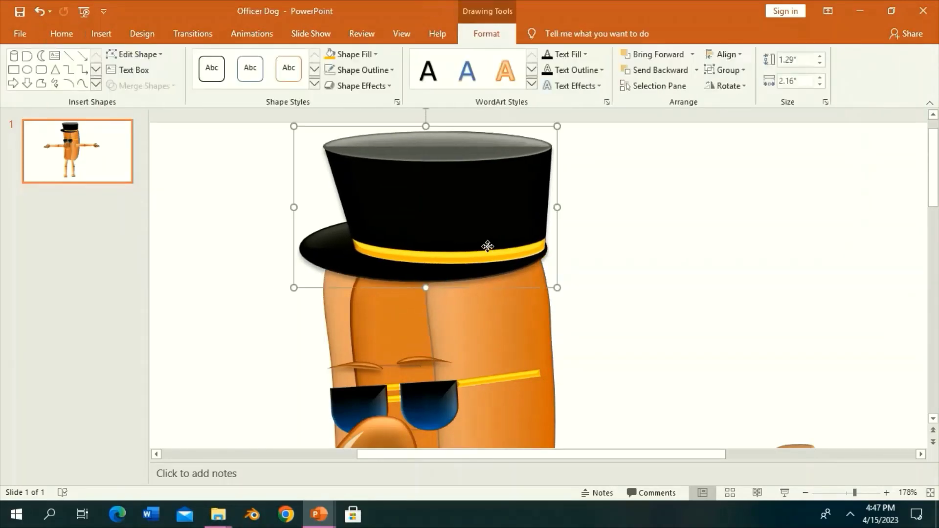
scroll(719, 335, "down", 3)
scroll(719, 323, "down", 5)
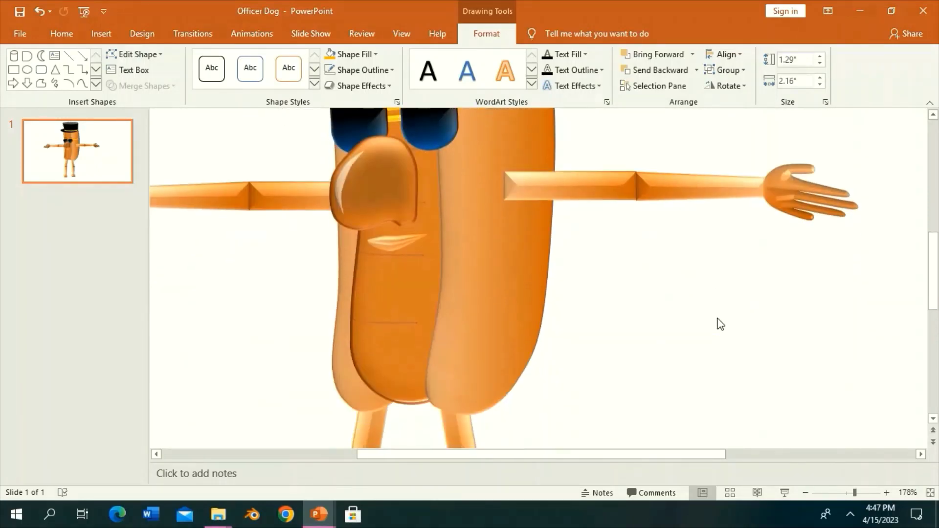
Step: Draw a curve down the front of the hot dog body for the jacket outline
left_click(701, 216)
left_click(672, 85)
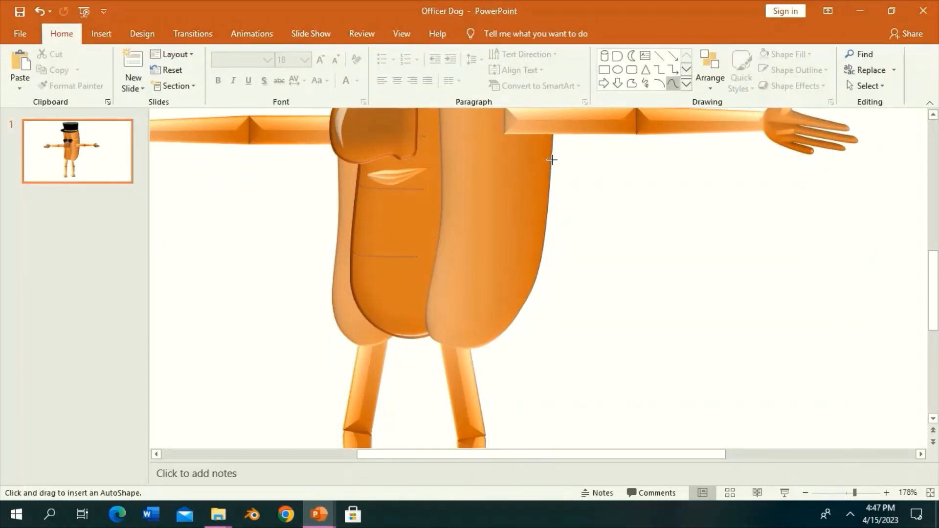
left_click(552, 142)
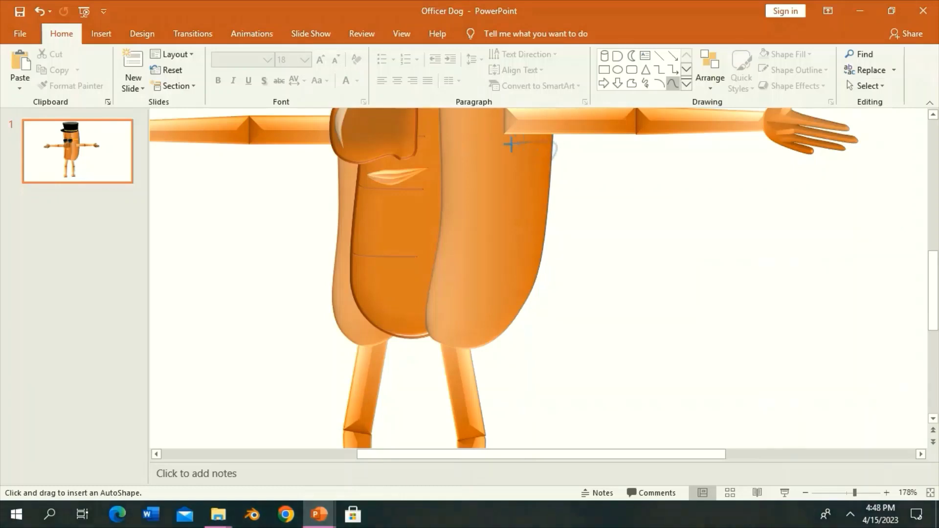
double_click(402, 192)
key("ctrl+z")
scroll(572, 283, "up", 1)
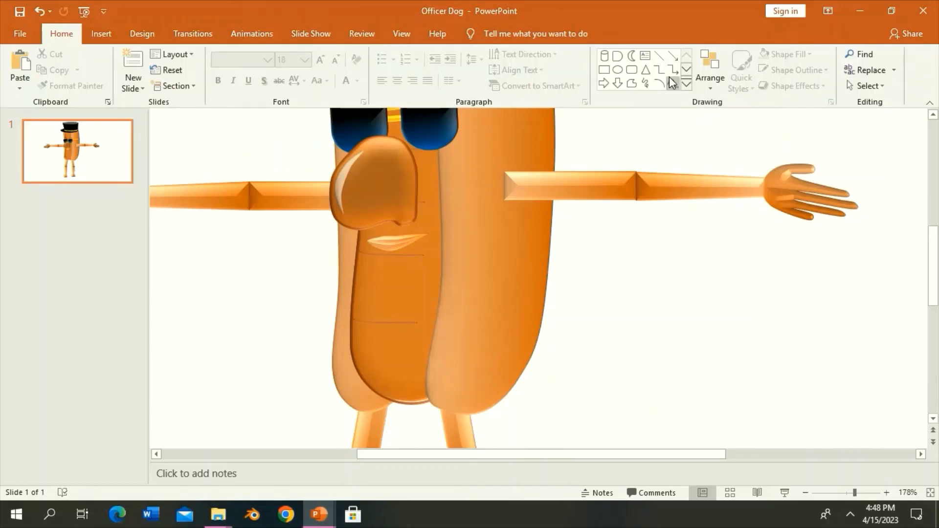
left_click(673, 83)
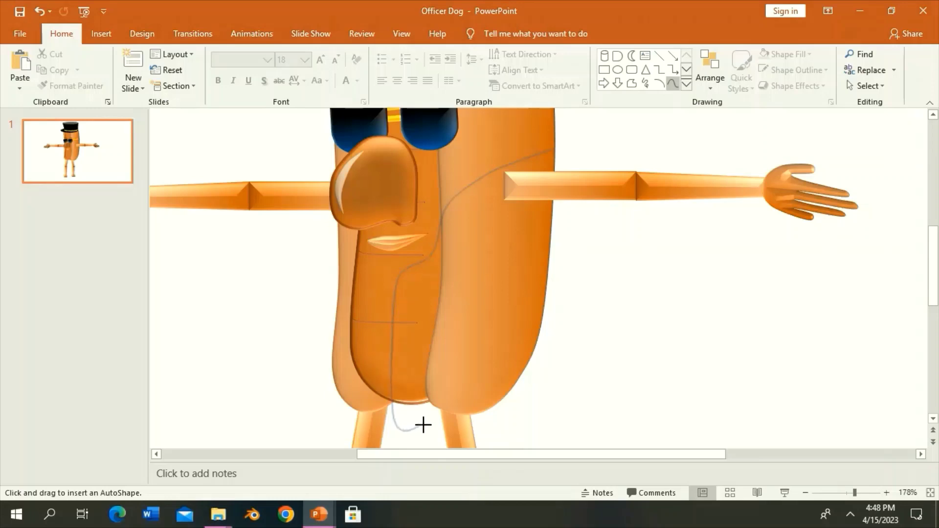
double_click(430, 426)
Step: Close the curve into a shape and bend its right side along the body edge
left_click(136, 54)
left_click(132, 82)
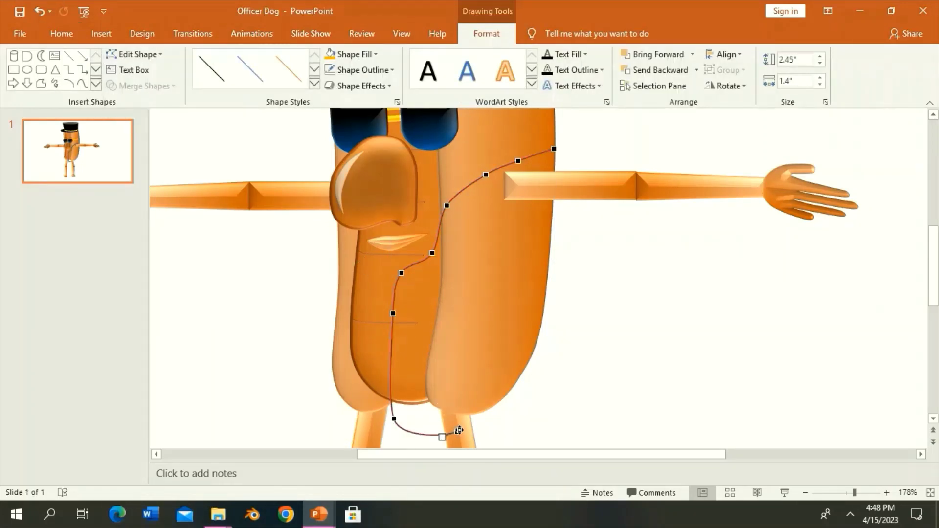
right_click(458, 430)
left_click(530, 310)
right_click(529, 401)
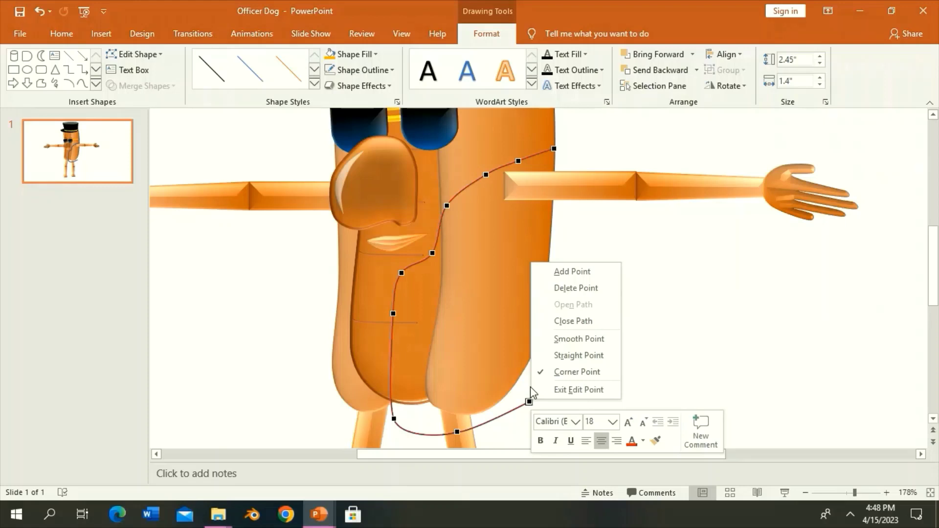
left_click(590, 319)
left_click_drag(534, 321, 555, 321)
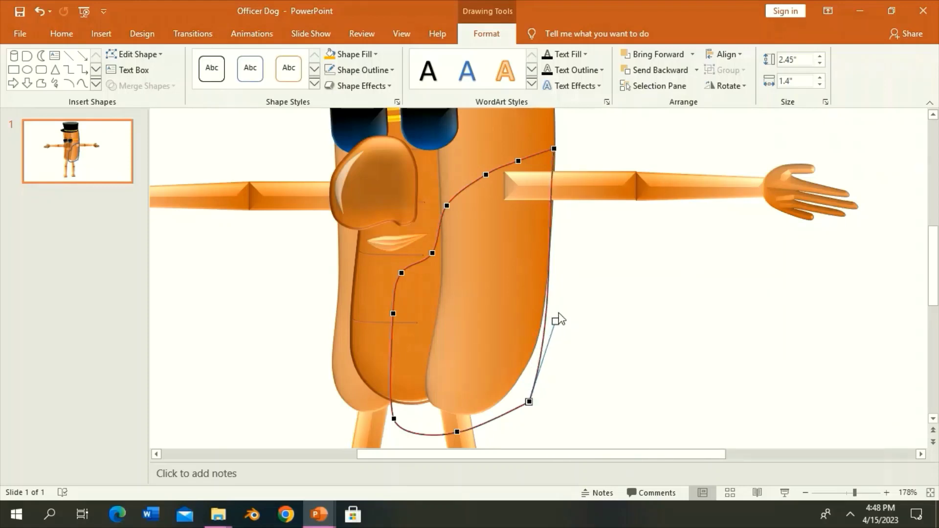
left_click(551, 377)
Step: Edit the outline points to flatten the bottom curve, then nudge it slightly right
left_click(522, 390)
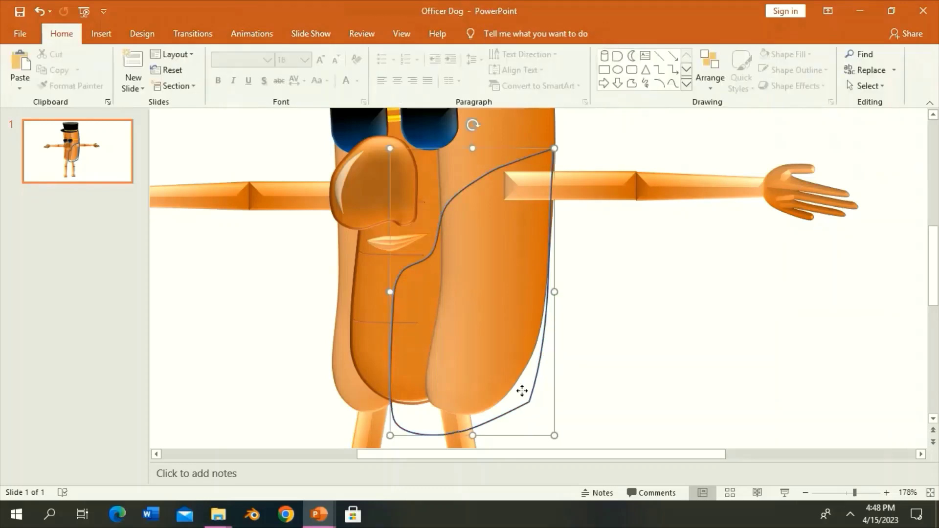
left_click(486, 34)
left_click(139, 54)
left_click(147, 89)
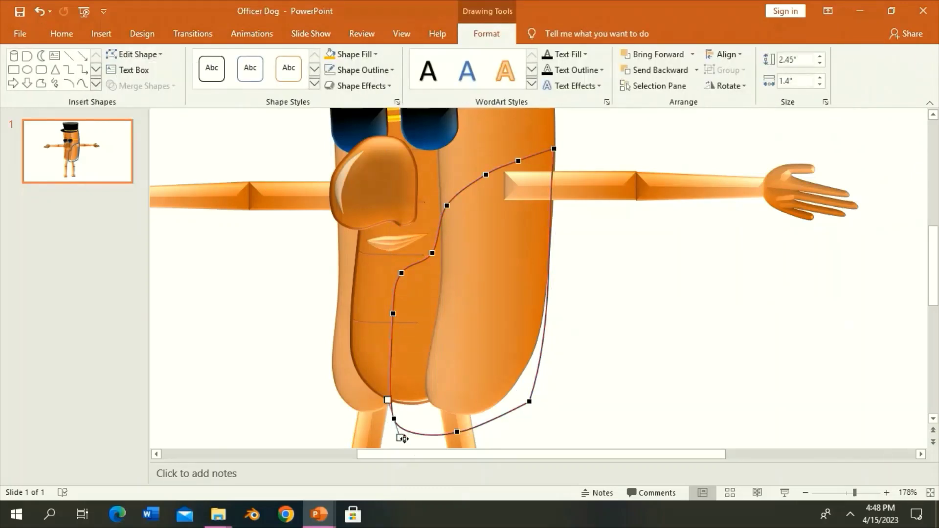
left_click_drag(397, 428, 394, 427)
left_click_drag(462, 431, 475, 425)
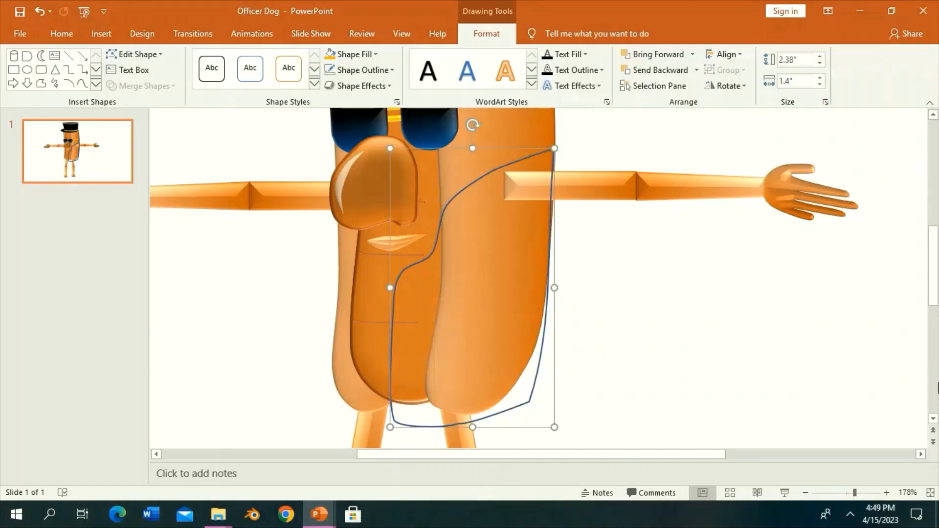
key("Right")
left_click(137, 54)
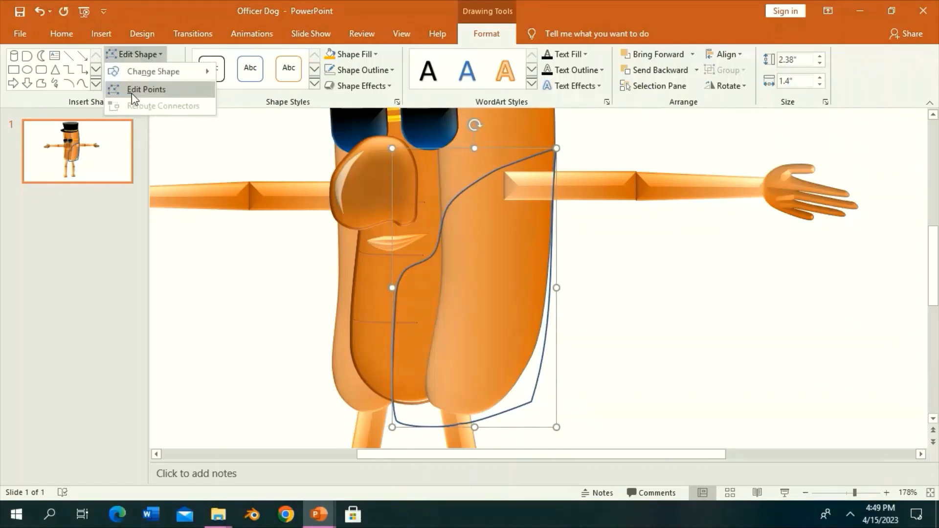
left_click(133, 89)
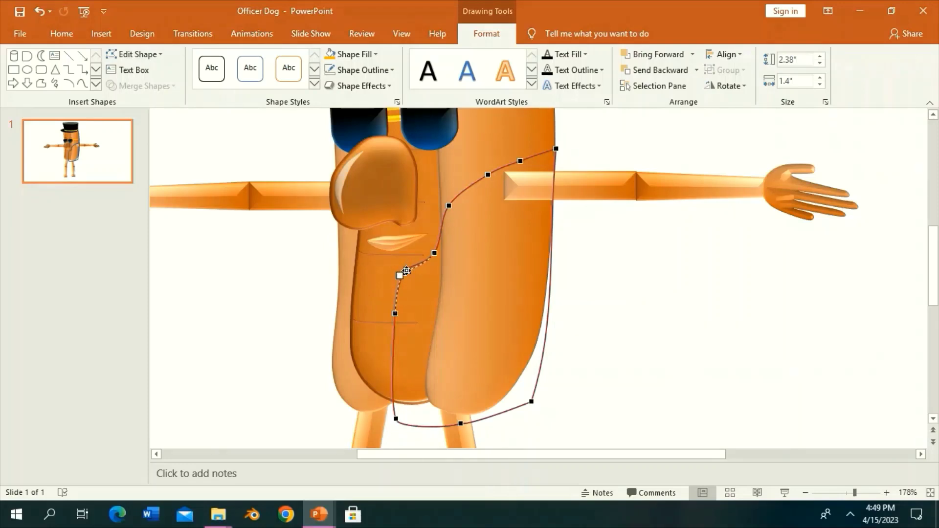
left_click(576, 236)
left_click(540, 377)
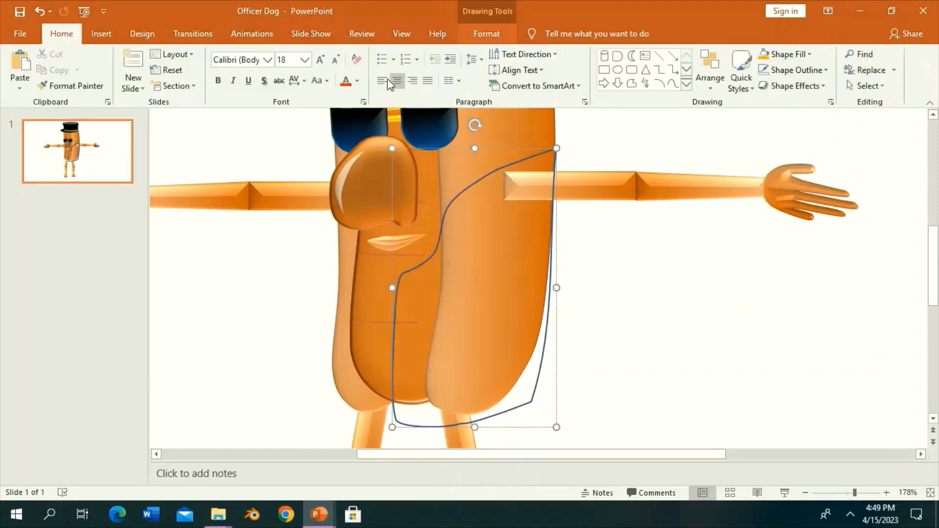
Step: Fill the right jacket panel black and give it a shadow preset
left_click(487, 33)
left_click(345, 53)
left_click(343, 81)
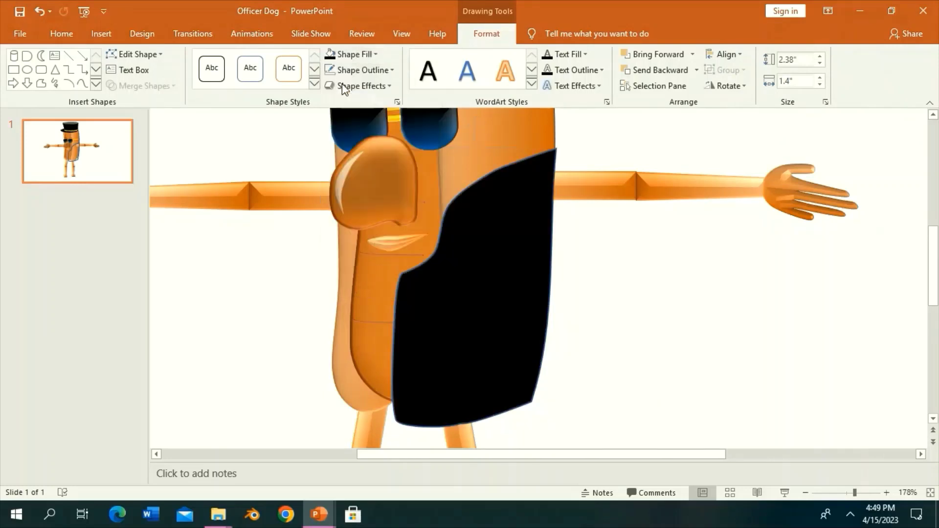
left_click(358, 86)
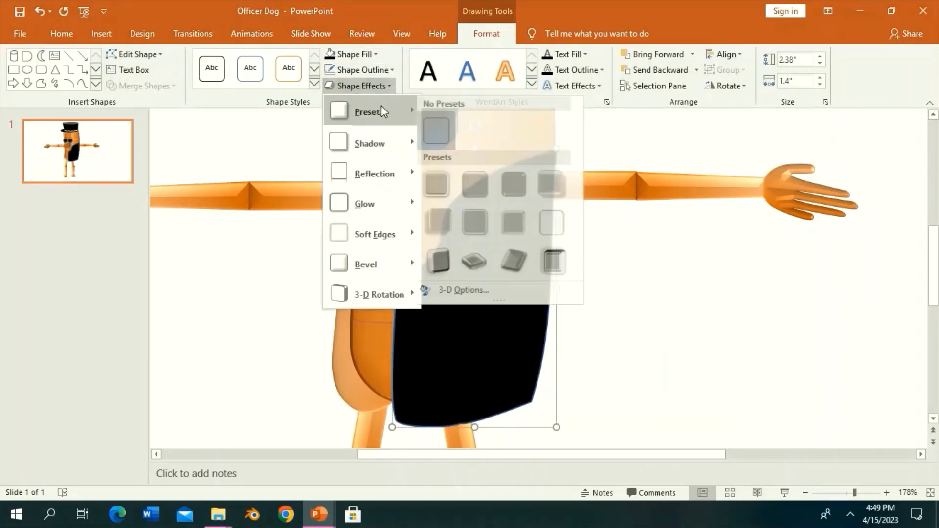
left_click(476, 174)
left_click(359, 85)
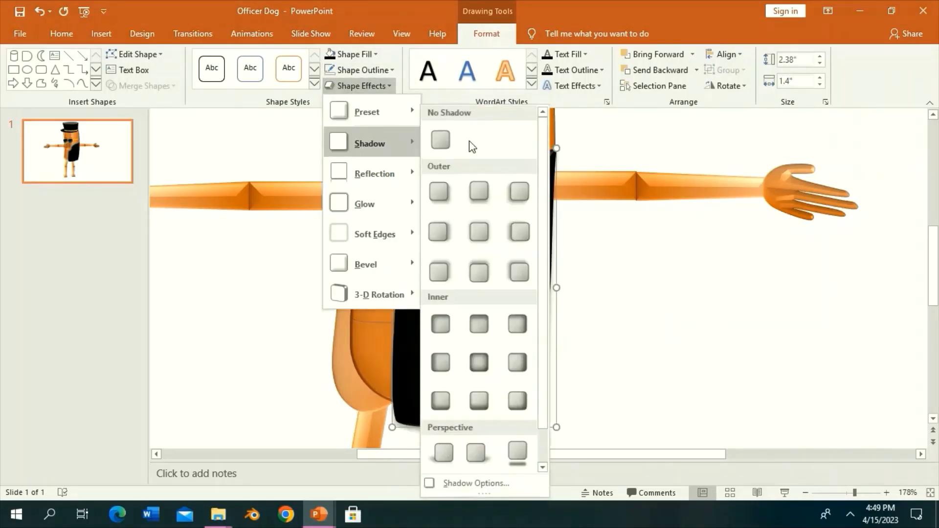
left_click(447, 138)
left_click(607, 281)
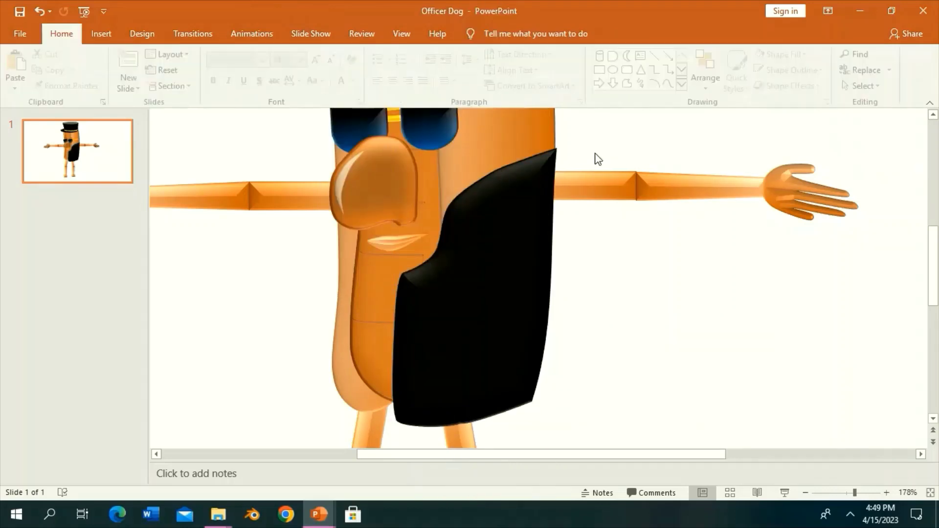
left_click(673, 83)
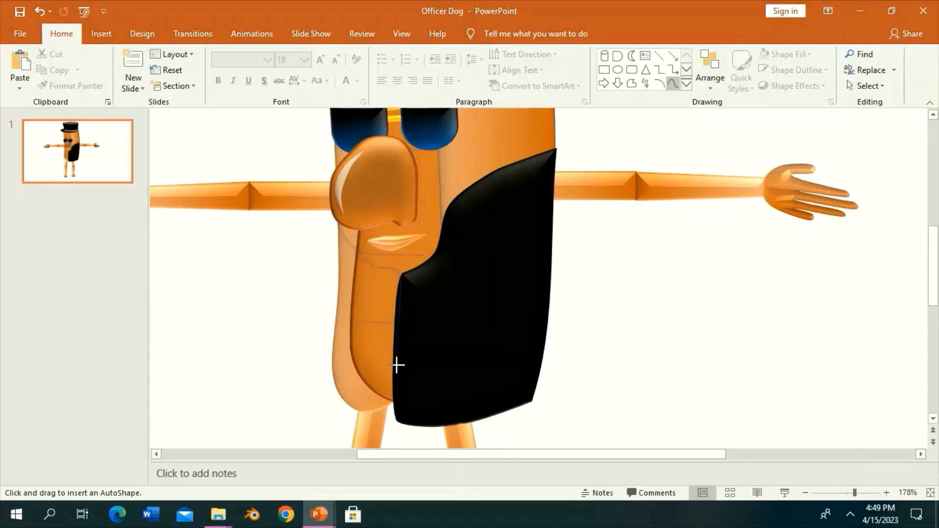
Step: Scribble a left jacket panel up the body's left edge and adjust its points
left_click_drag(343, 408, 319, 367)
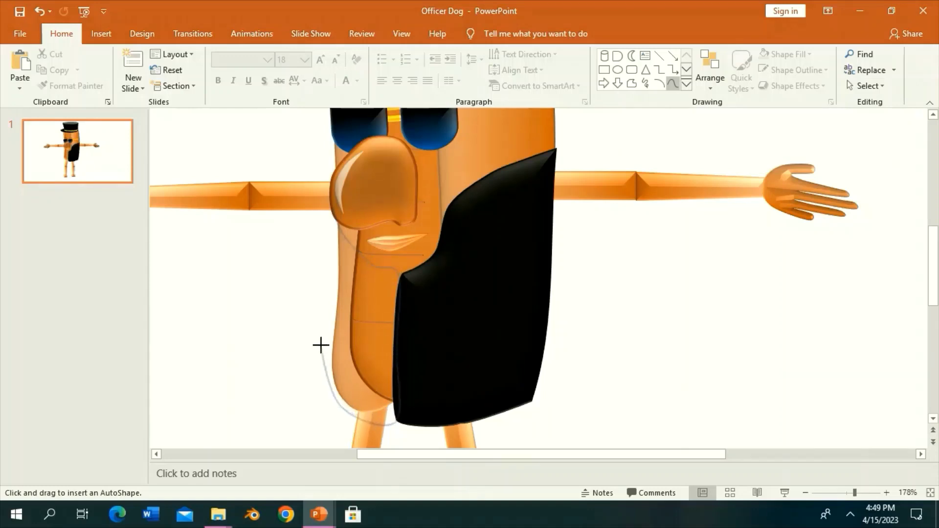
left_click_drag(324, 310, 329, 251)
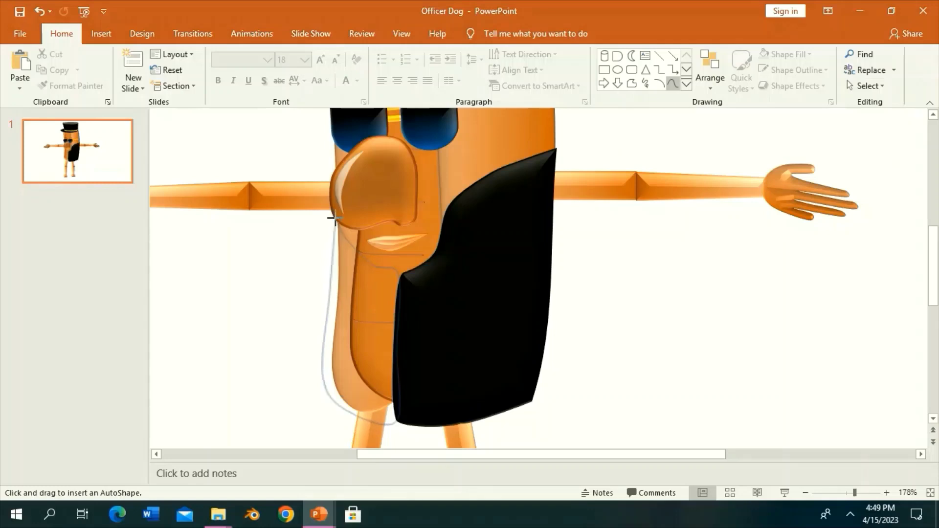
left_click_drag(333, 219, 333, 209)
left_click(133, 53)
left_click(146, 88)
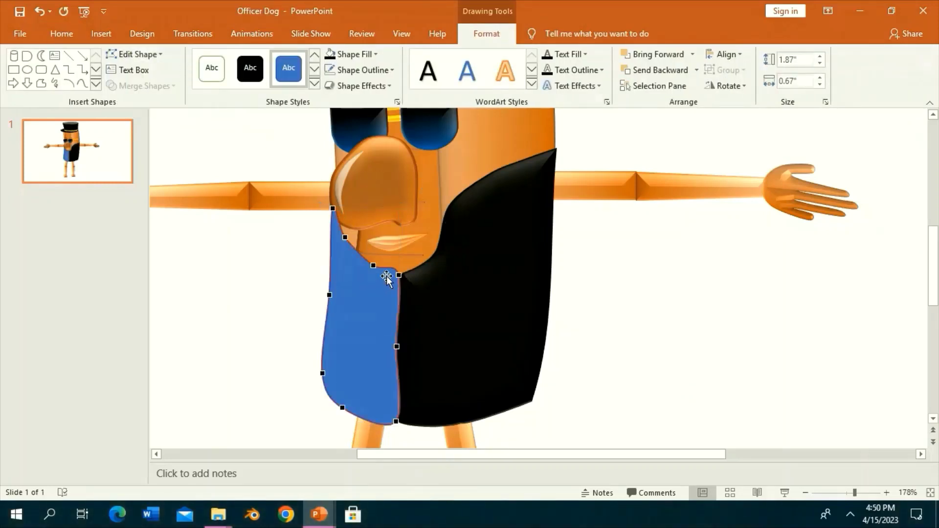
left_click_drag(399, 278, 394, 280)
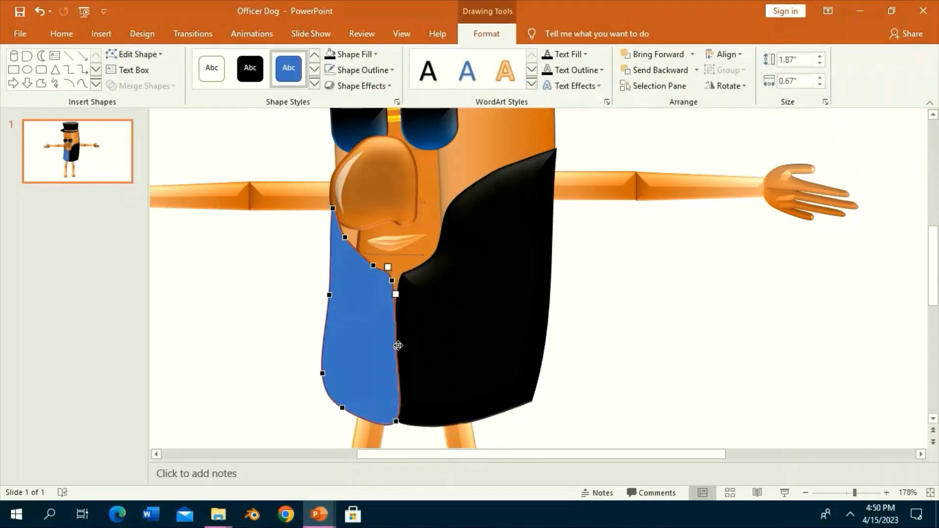
left_click_drag(398, 346, 390, 345)
left_click_drag(396, 422, 386, 416)
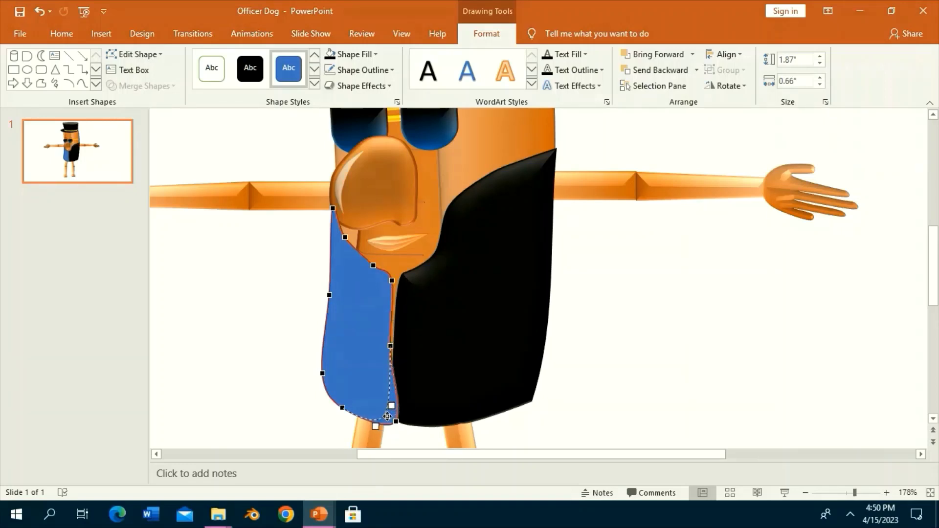
Step: Extend the right panel's inner edge left so it meets the left panel
left_click(398, 354)
left_click(142, 33)
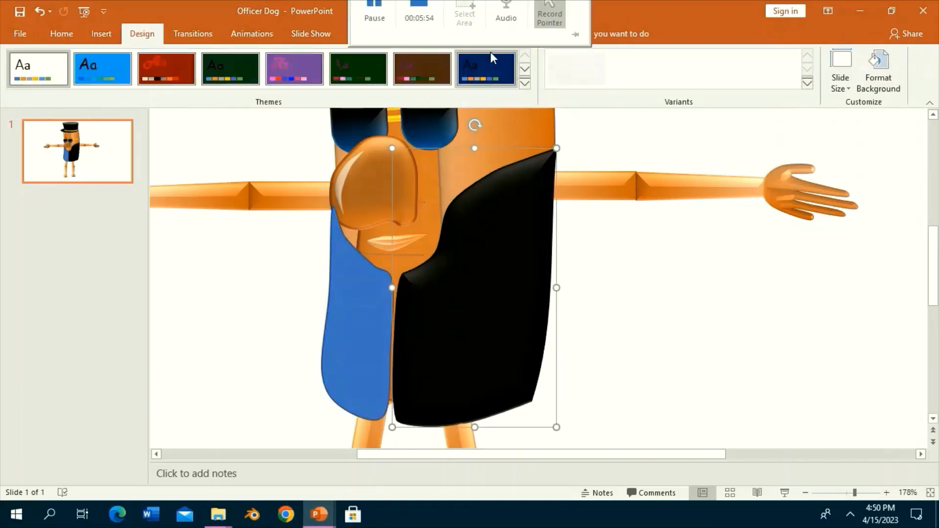
left_click(124, 55)
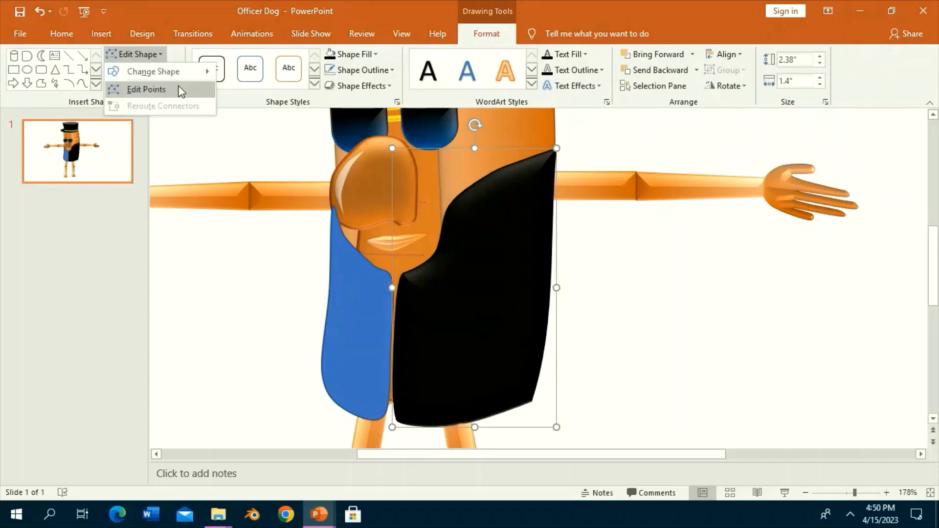
left_click(179, 89)
left_click_drag(403, 274, 392, 275)
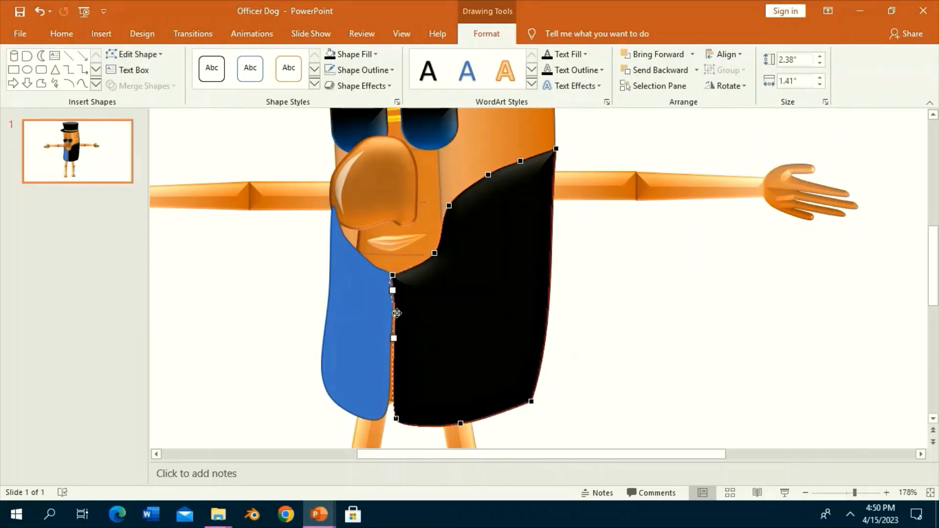
left_click_drag(397, 313, 392, 314)
left_click_drag(399, 420, 387, 419)
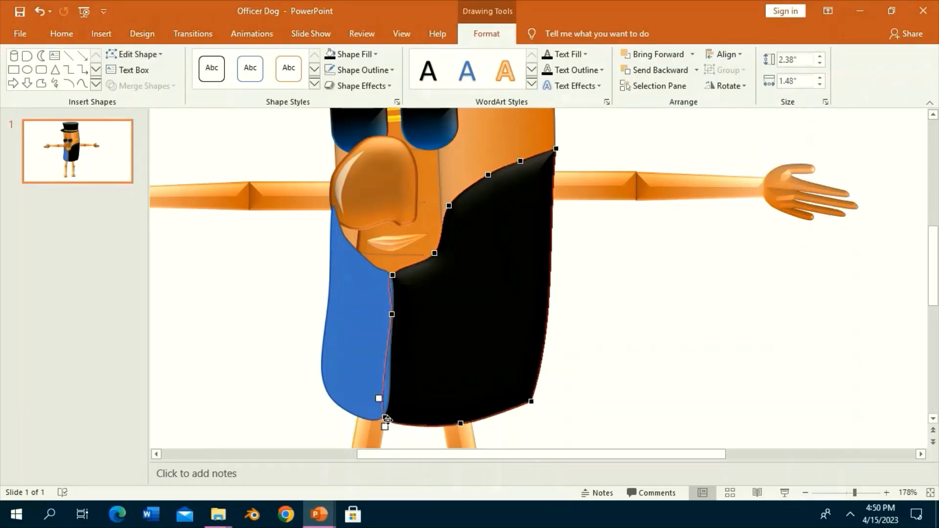
Step: Style the left panel solid black with a preset effect and shadow
left_click(327, 337)
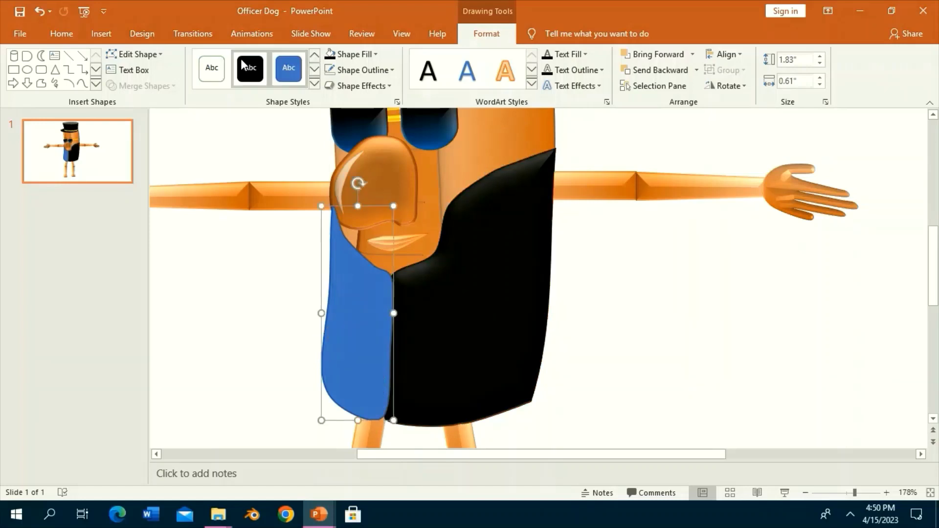
left_click(249, 68)
left_click(326, 87)
left_click(478, 182)
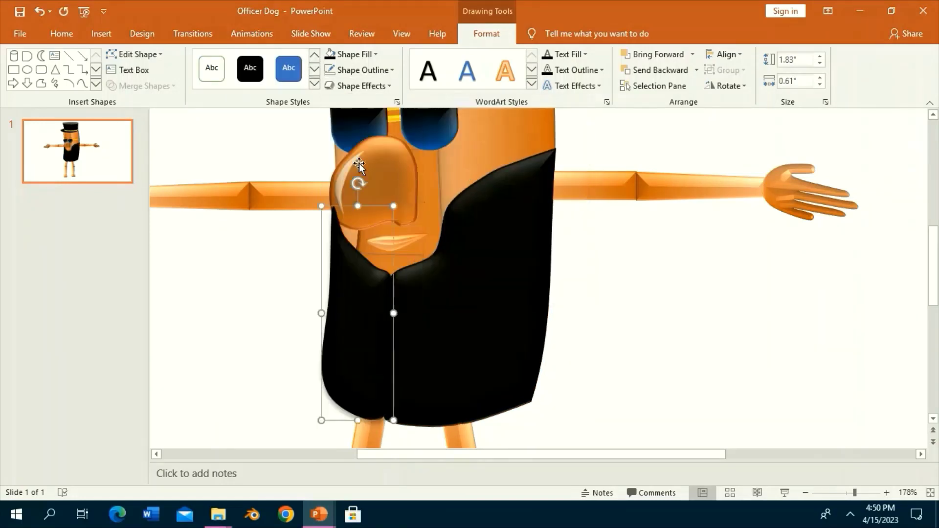
left_click(341, 90)
Step: Reshape the left panel's outer edge points to 1.81" by 0.61"
left_click(448, 149)
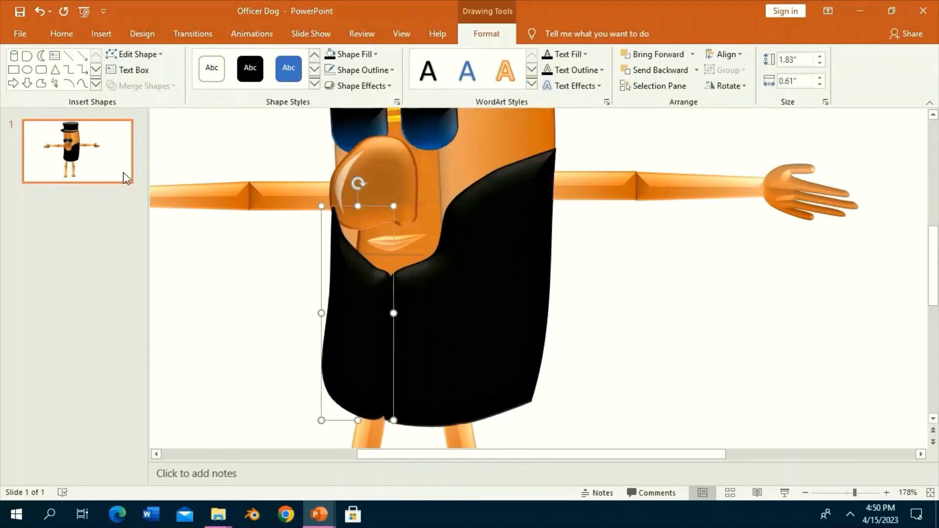
left_click(137, 53)
left_click(146, 87)
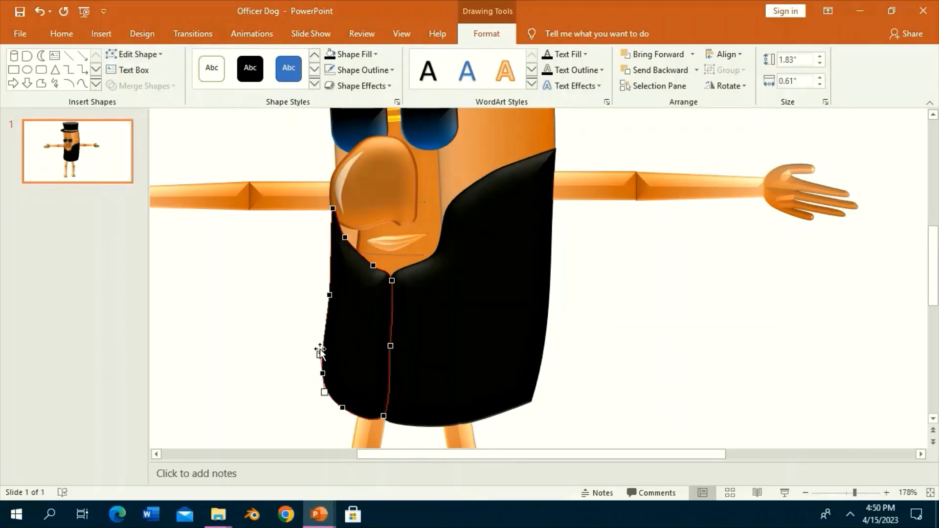
left_click_drag(320, 361, 321, 367)
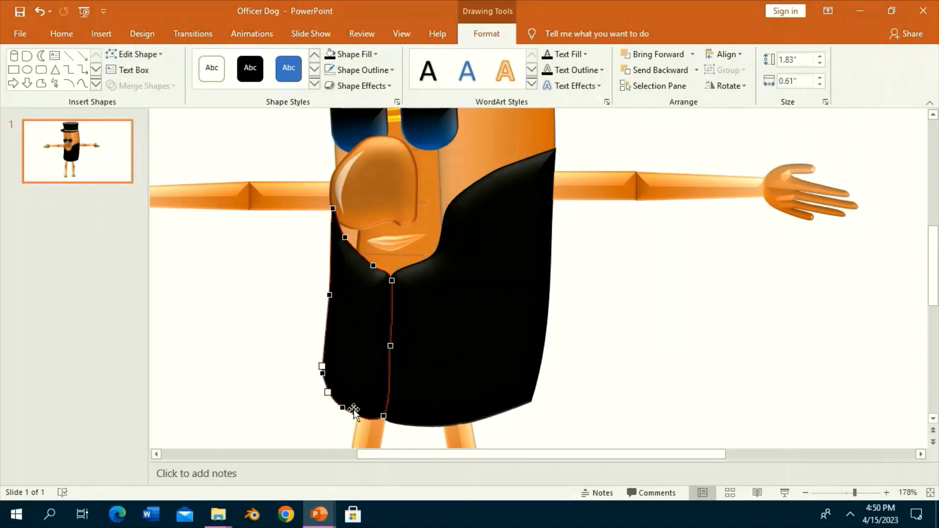
left_click(392, 280)
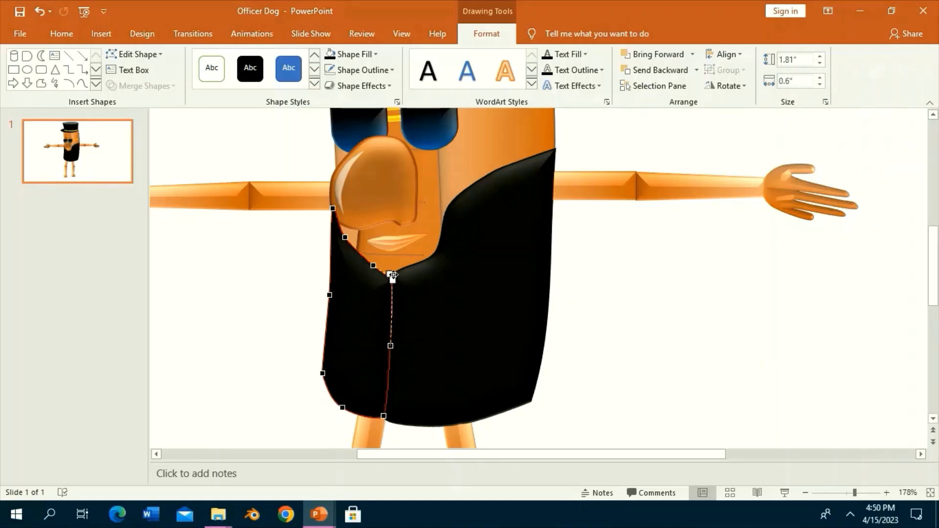
left_click(289, 275)
left_click(336, 289)
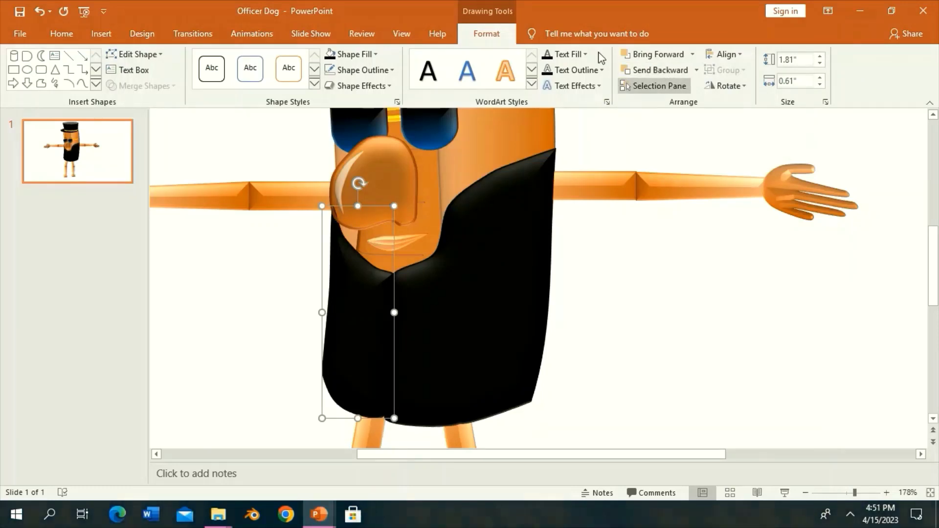
Step: Draw a sleeve over the right arm and make it black with a bevel preset
left_click(648, 148)
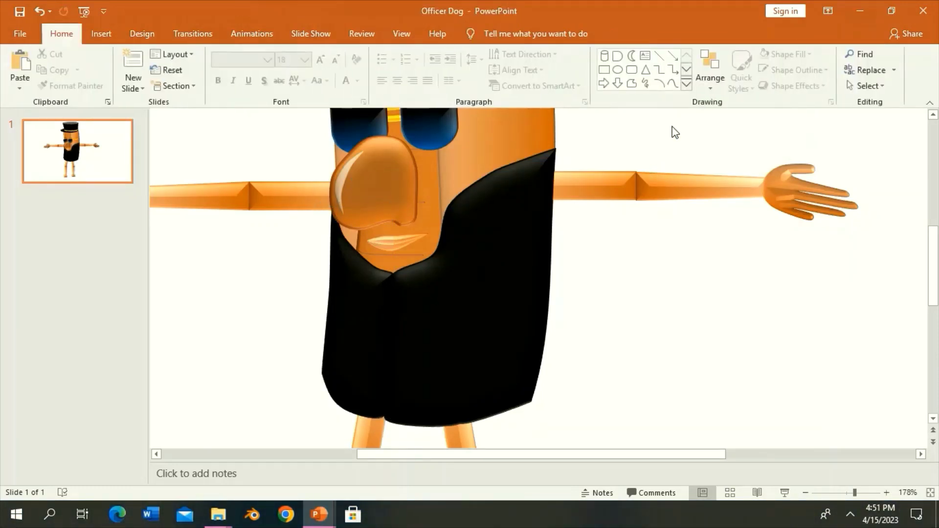
left_click(673, 84)
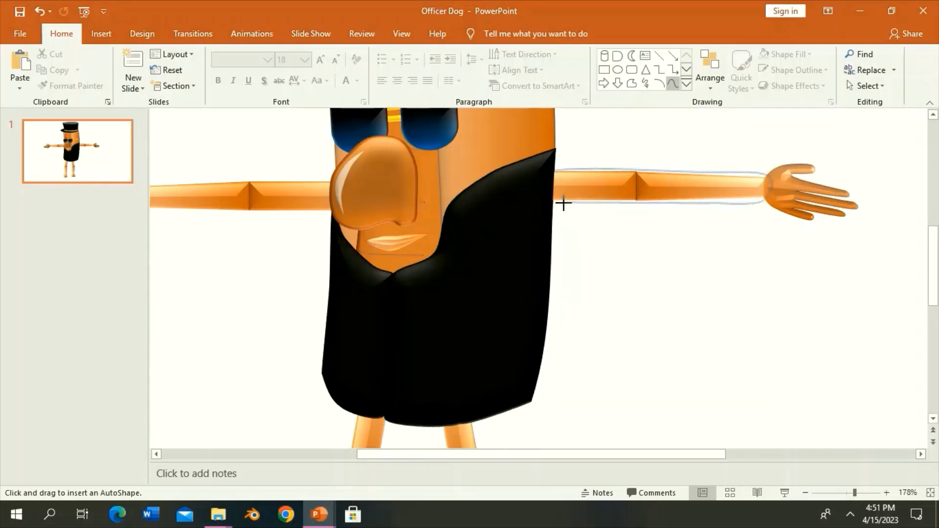
left_click(542, 176)
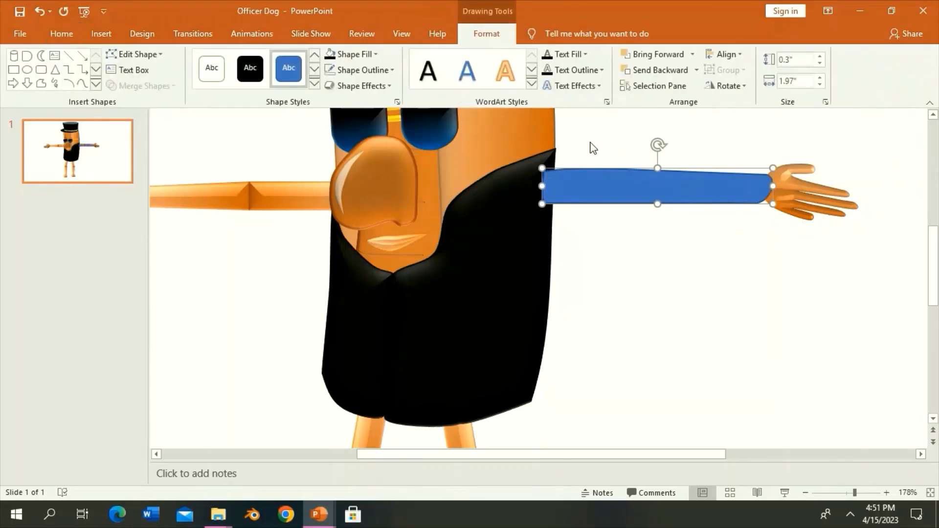
left_click(250, 69)
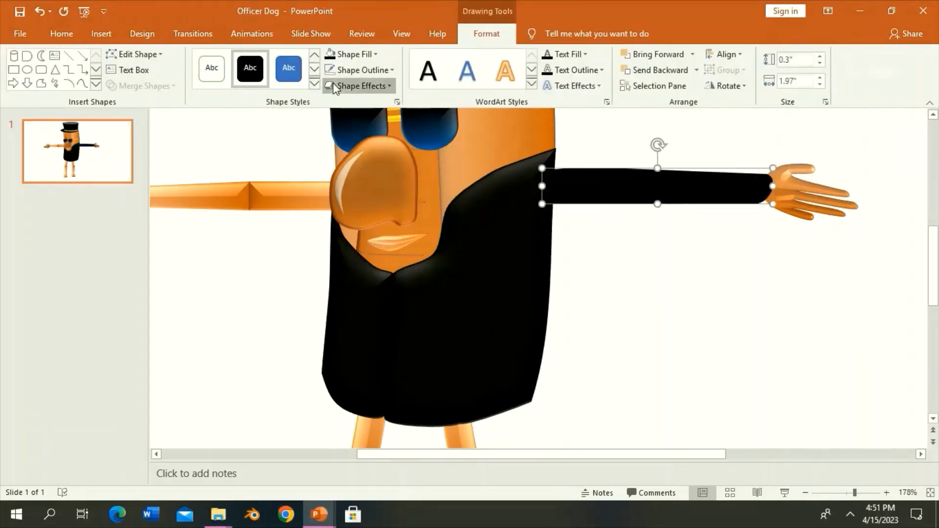
left_click(360, 86)
left_click(480, 185)
left_click(137, 54)
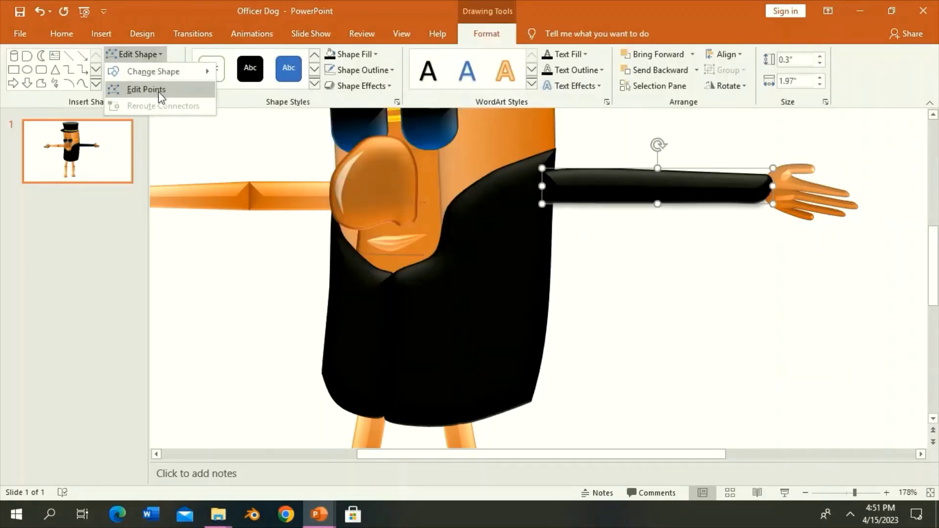
left_click(146, 90)
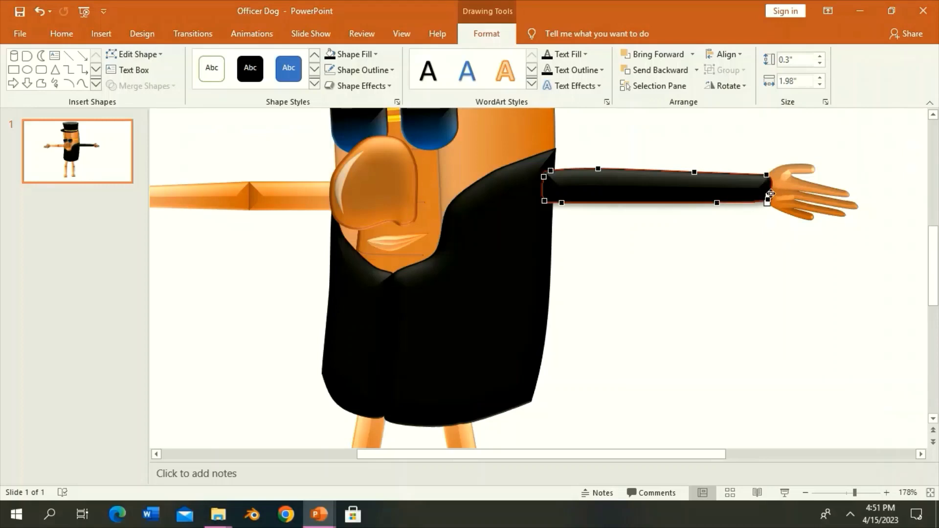
left_click(769, 157)
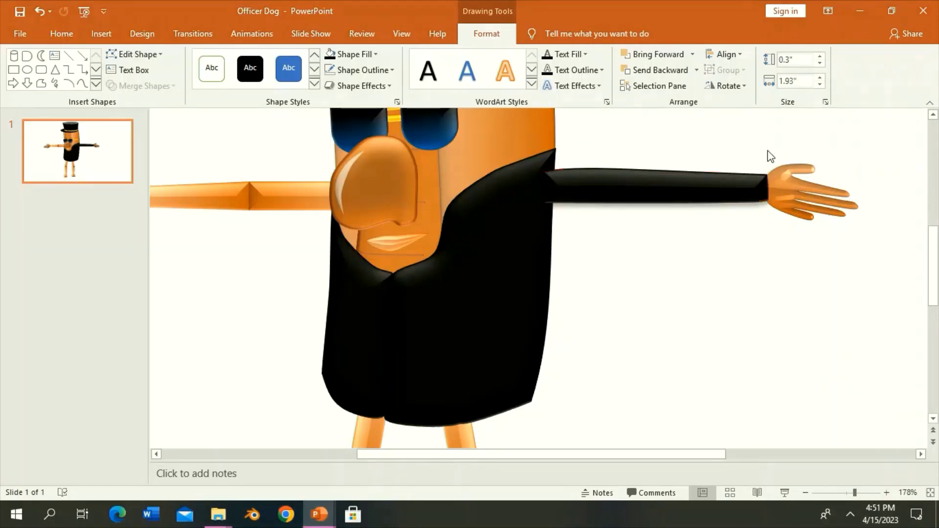
Step: Union the sleeve and the right jacket panel into one shape
left_click(692, 177)
left_click(457, 252, "shift")
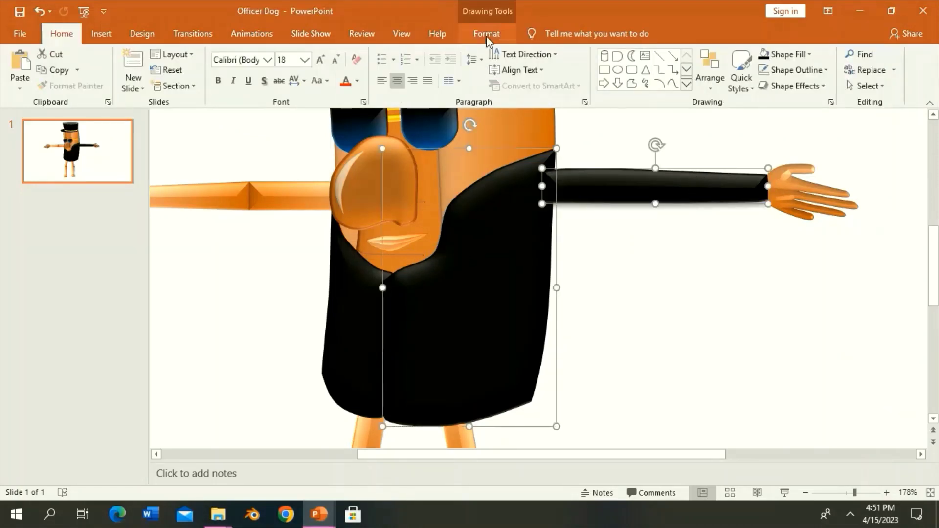
left_click(487, 34)
left_click(143, 86)
left_click(150, 109)
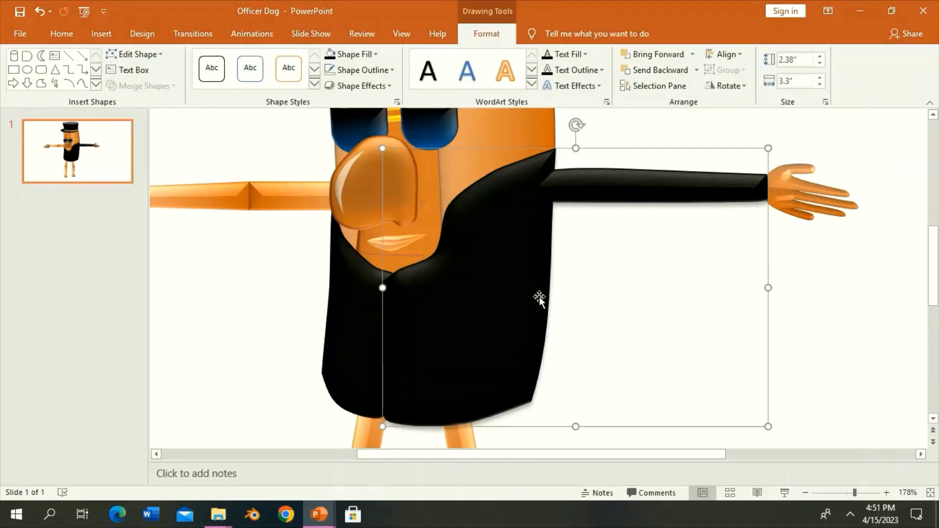
Step: Reshape the collar curve where the sleeve meets the jacket, now 2.38" by 3.3"
left_click(133, 54)
left_click(134, 88)
left_click_drag(450, 206, 457, 212)
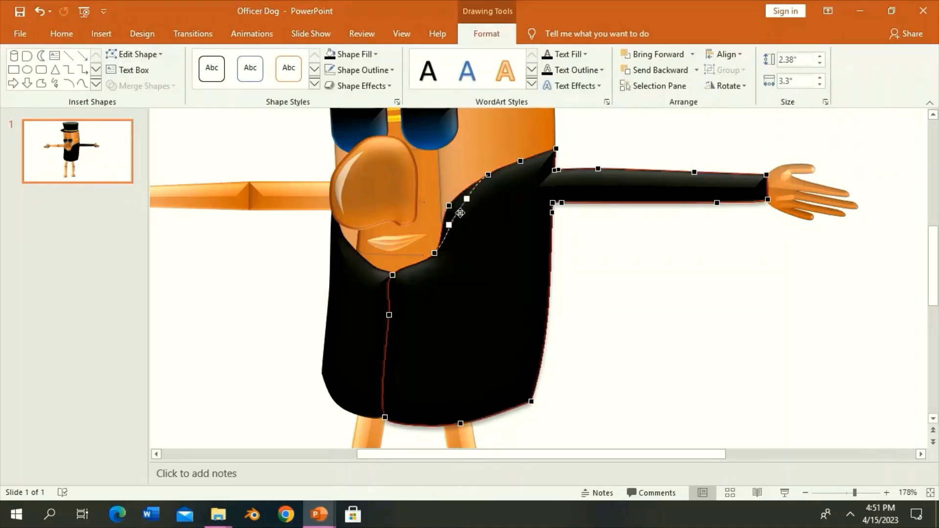
left_click(709, 324)
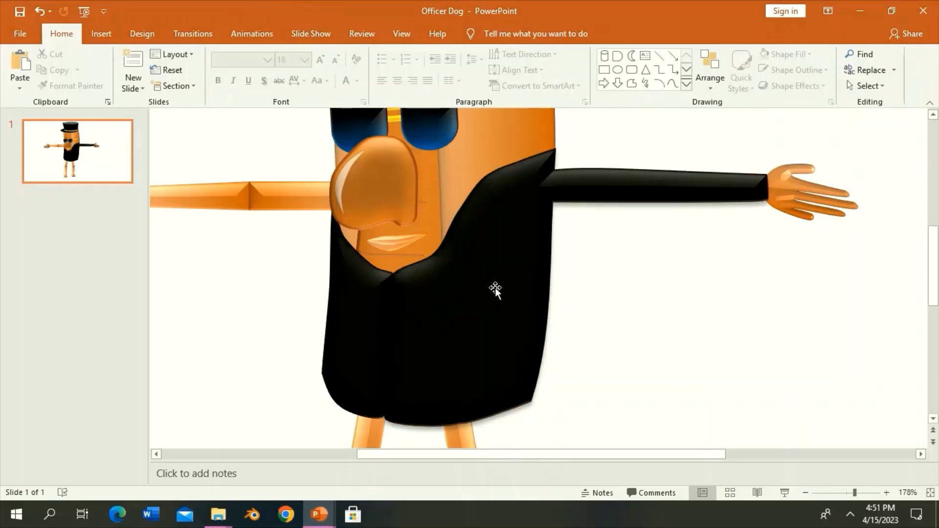
left_click(624, 191)
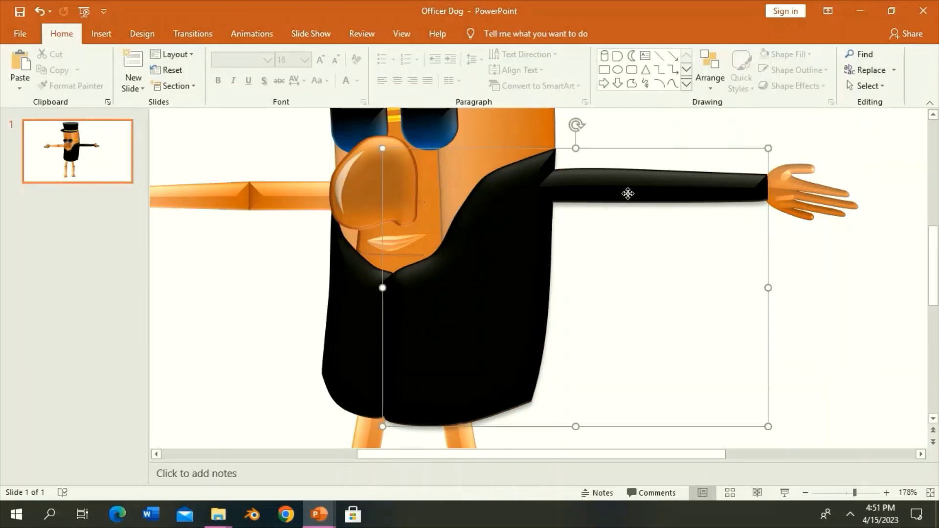
left_click(658, 137)
left_click_drag(502, 460, 460, 461)
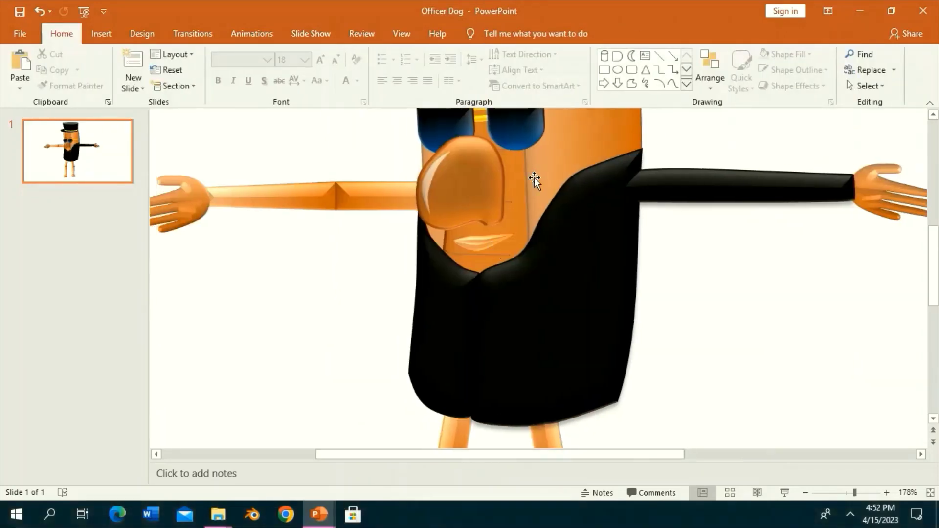
left_click(673, 83)
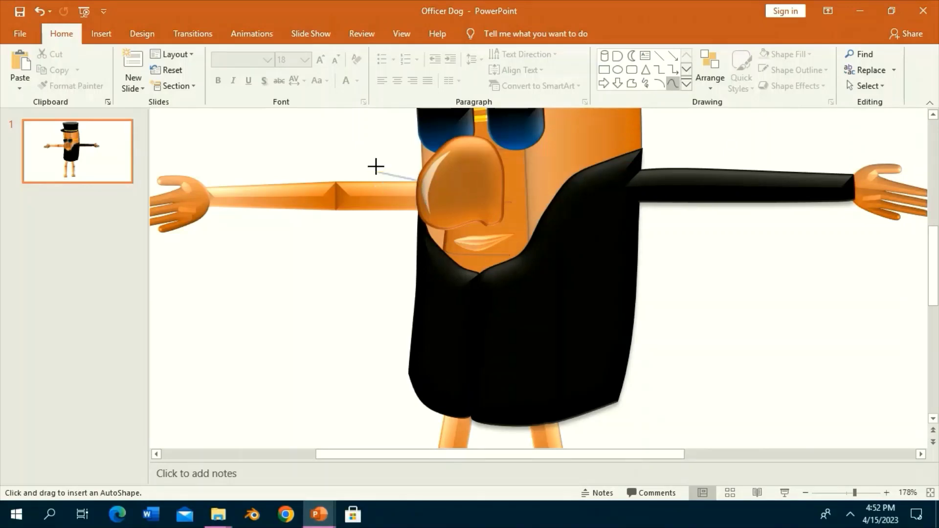
left_click(203, 184)
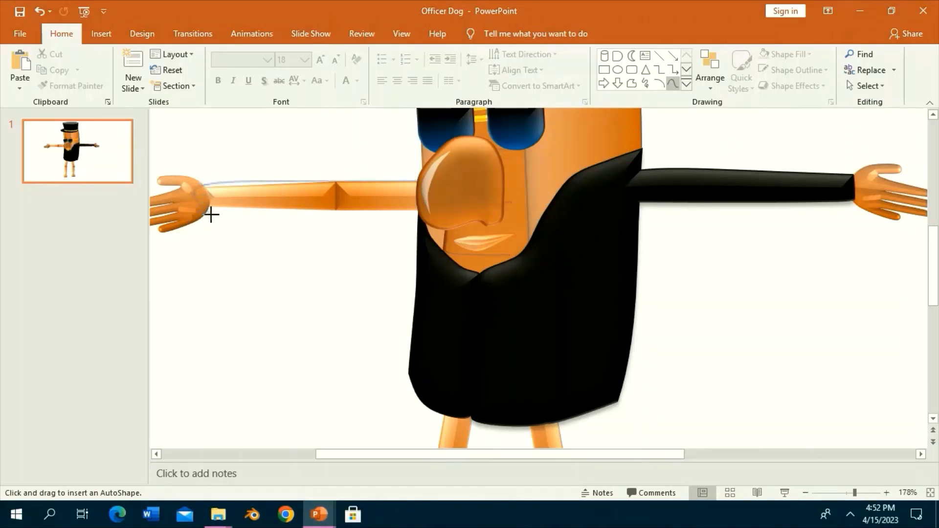
left_click(211, 214)
left_click(419, 216)
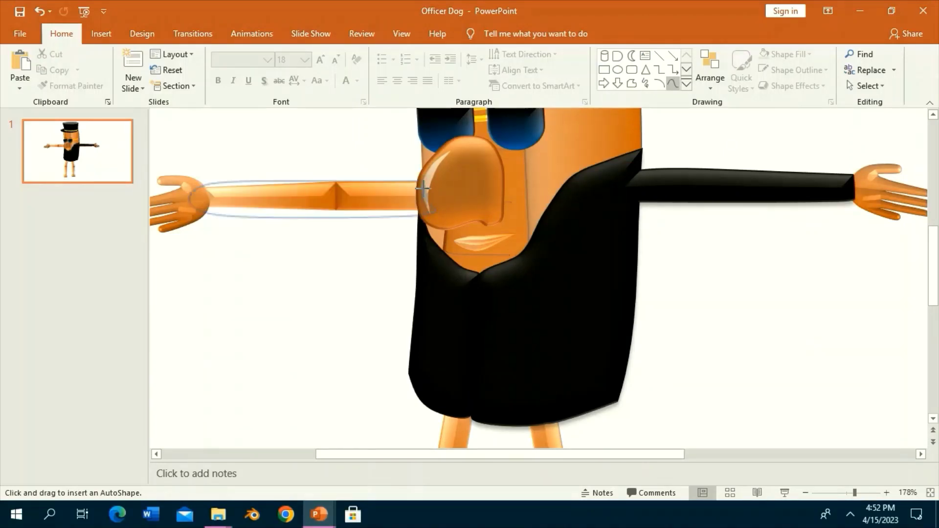
left_click(423, 187)
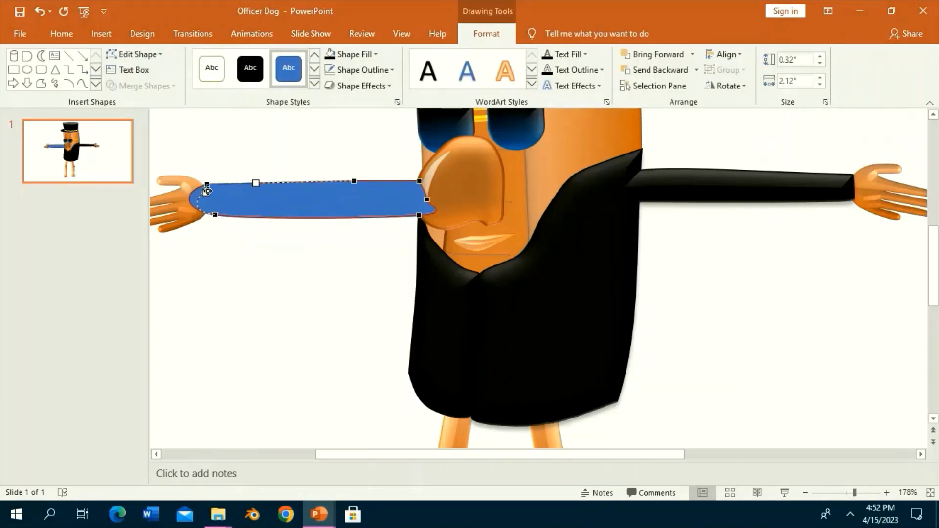
mouse_move(207, 191)
left_mouse_down()
mouse_move(217, 214)
mouse_move(207, 200)
mouse_move(209, 210)
mouse_move(214, 189)
mouse_move(211, 205)
left_mouse_up()
left_click(214, 211)
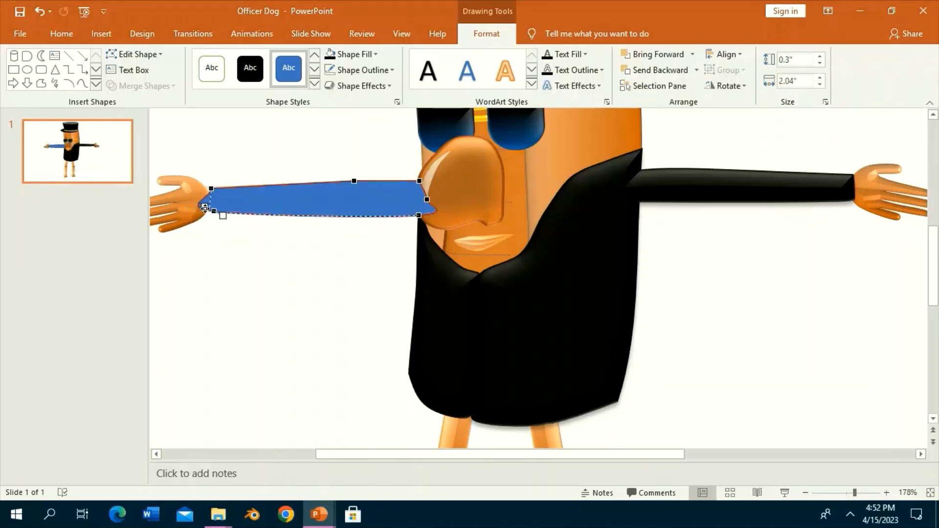
left_click(210, 188)
left_click(216, 174)
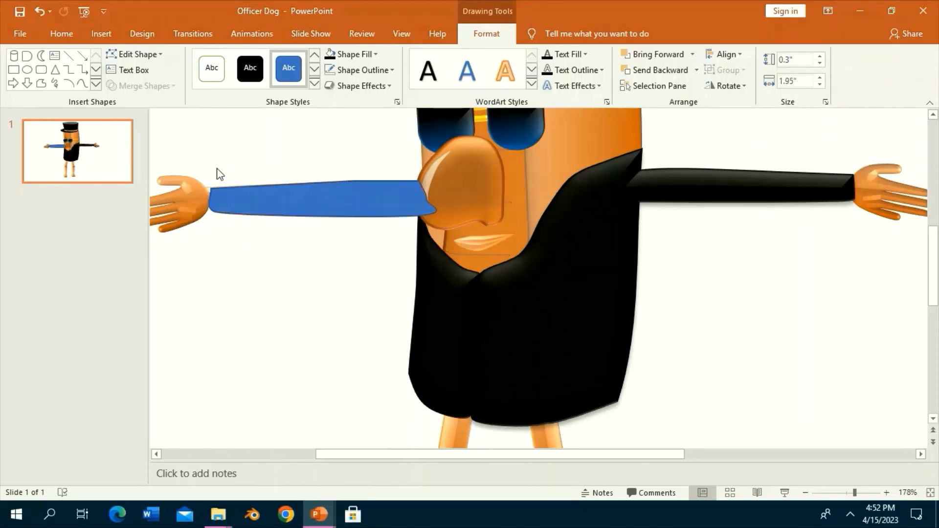
double_click(235, 198)
key("ctrl+z")
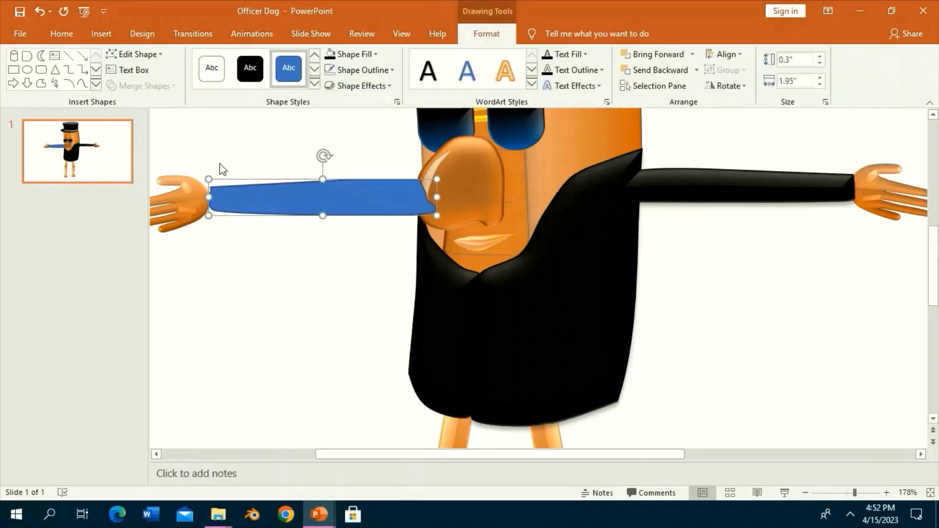
left_click(220, 169)
left_click(252, 186)
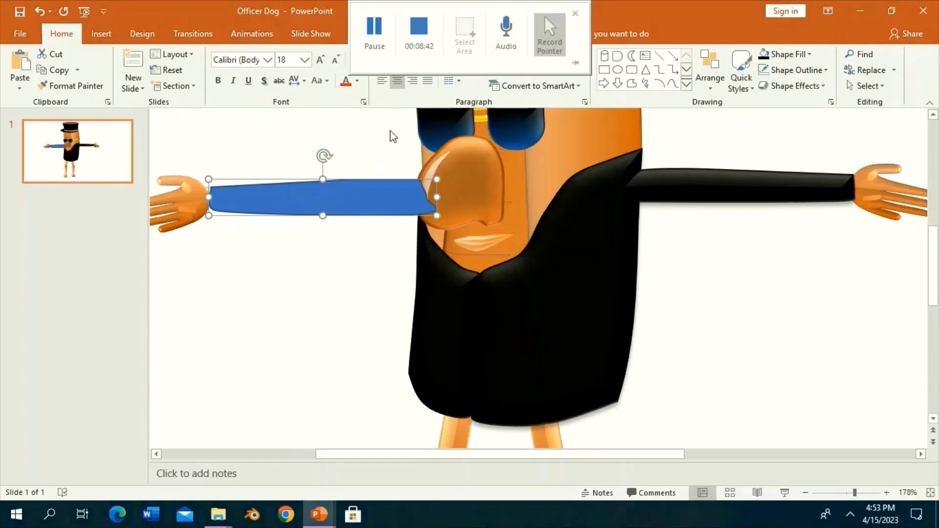
left_click(486, 33)
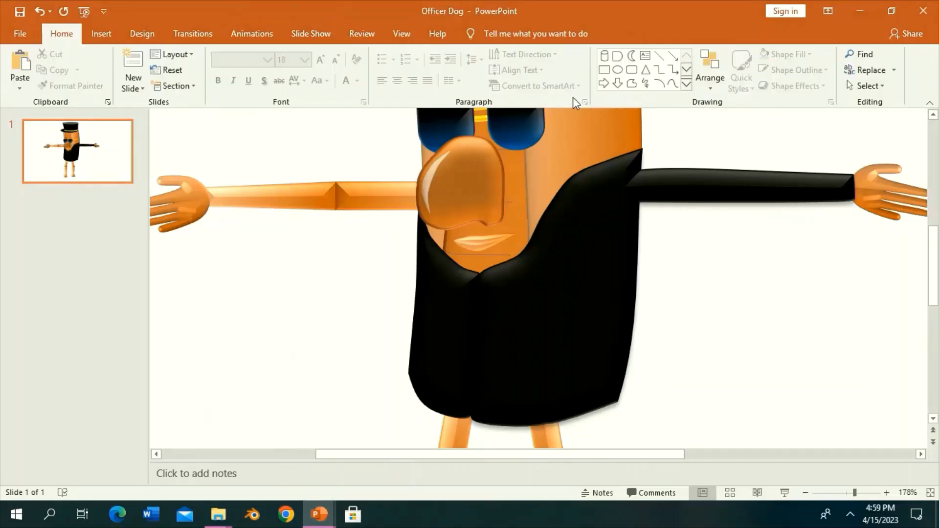
Step: Delete a stray curve, then trace a closed freeform sleeve outline along the left arm
left_click(418, 179)
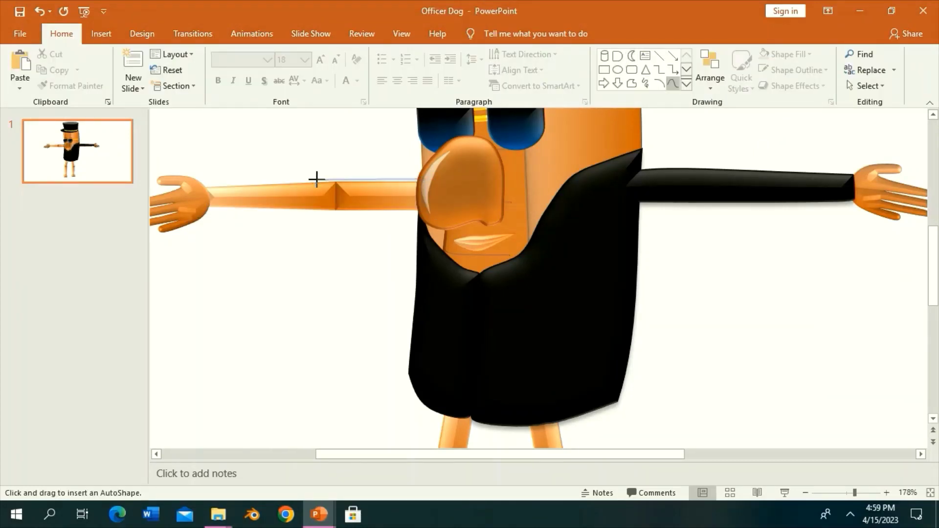
double_click(236, 180)
key("Delete")
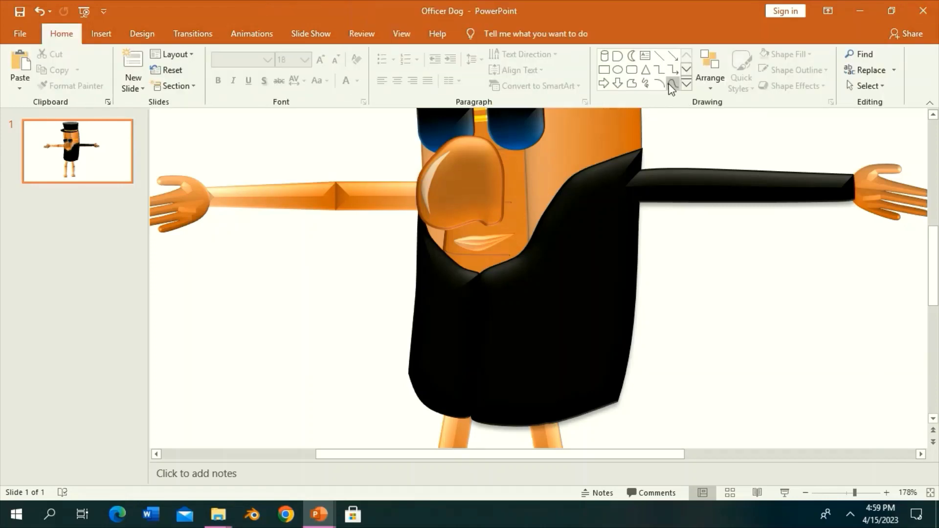
left_click(672, 84)
left_click(420, 179)
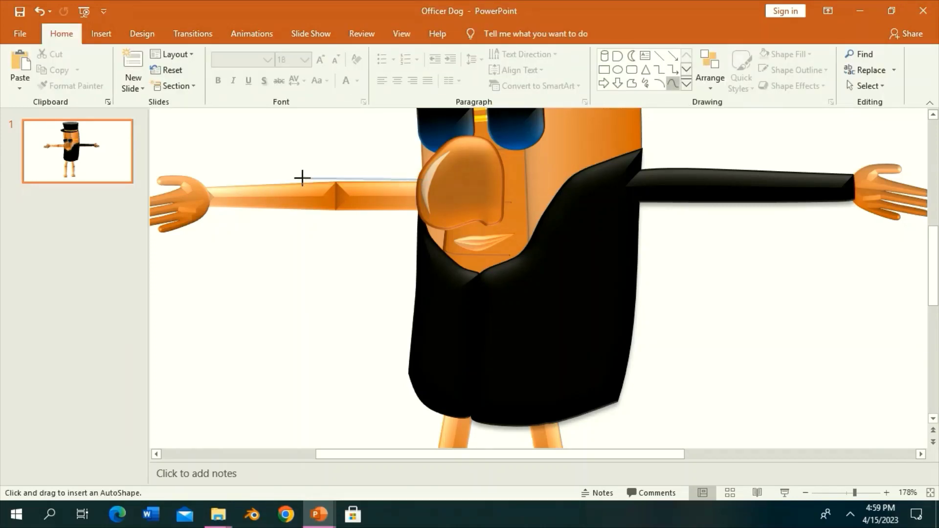
left_click(207, 183)
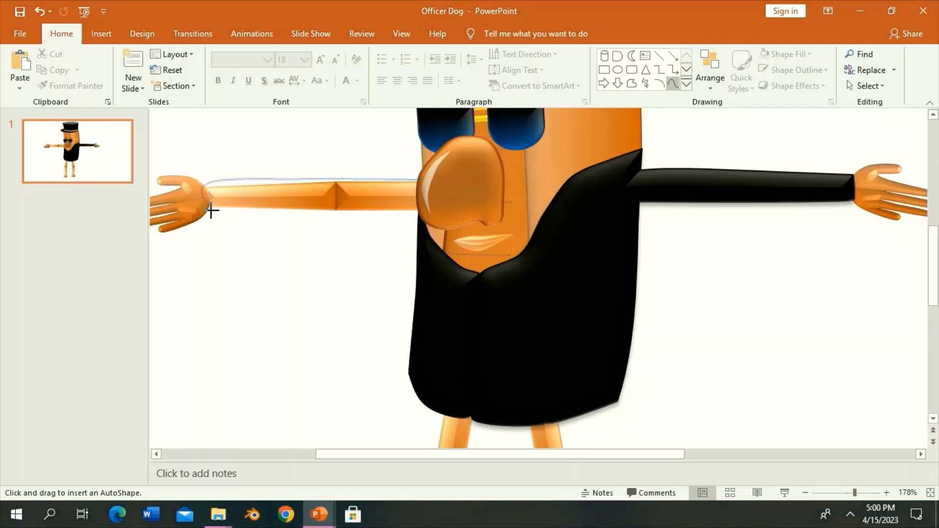
double_click(239, 211)
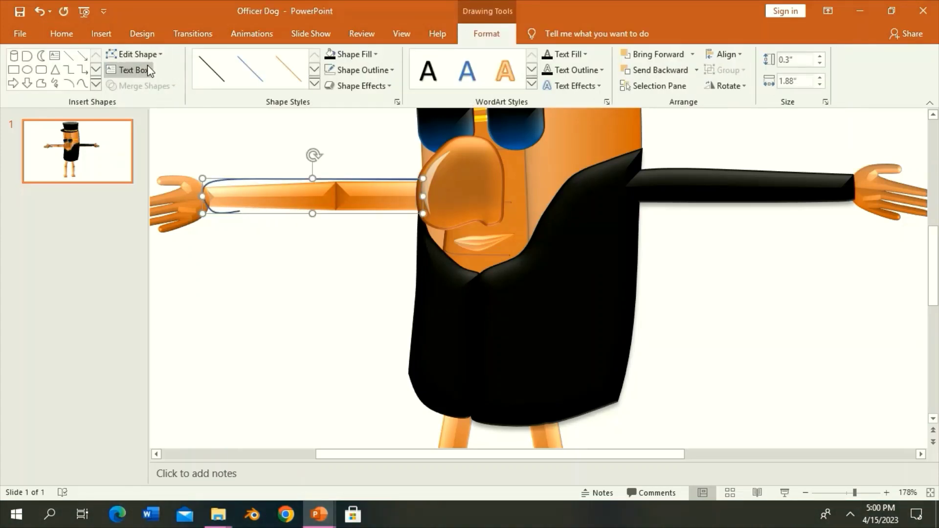
right_click(239, 212)
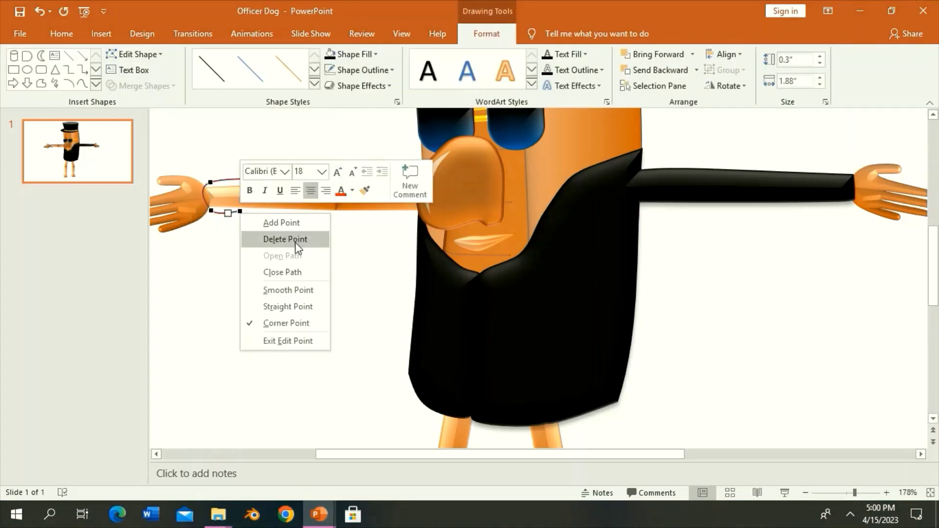
left_click(290, 224)
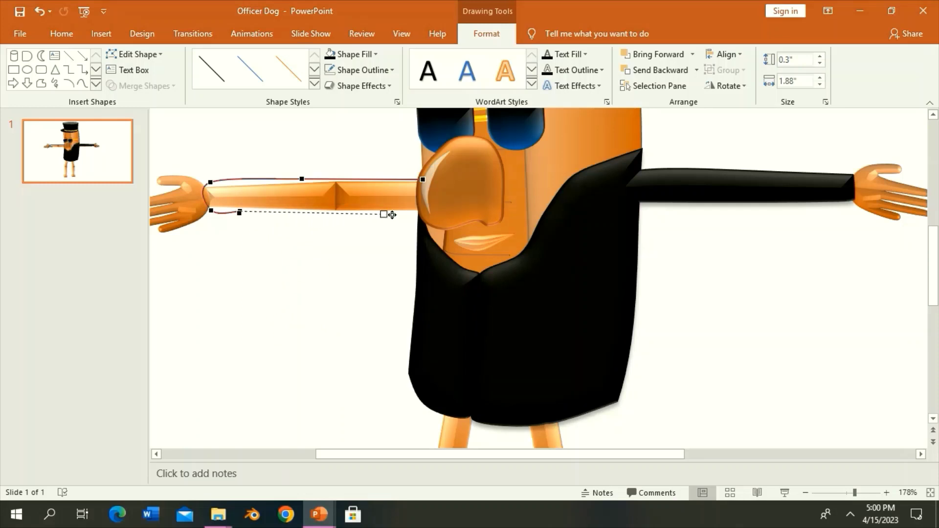
left_click_drag(420, 215, 419, 214)
right_click(419, 214)
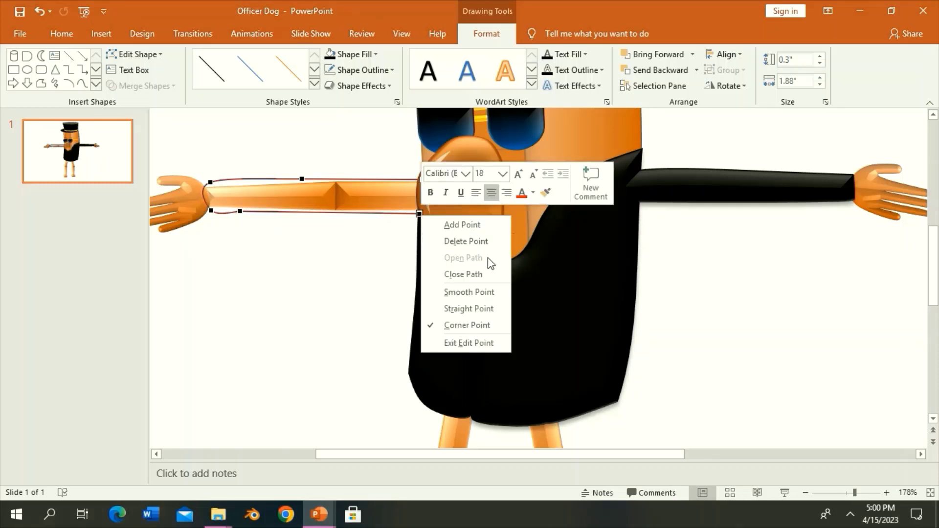
left_click(347, 218)
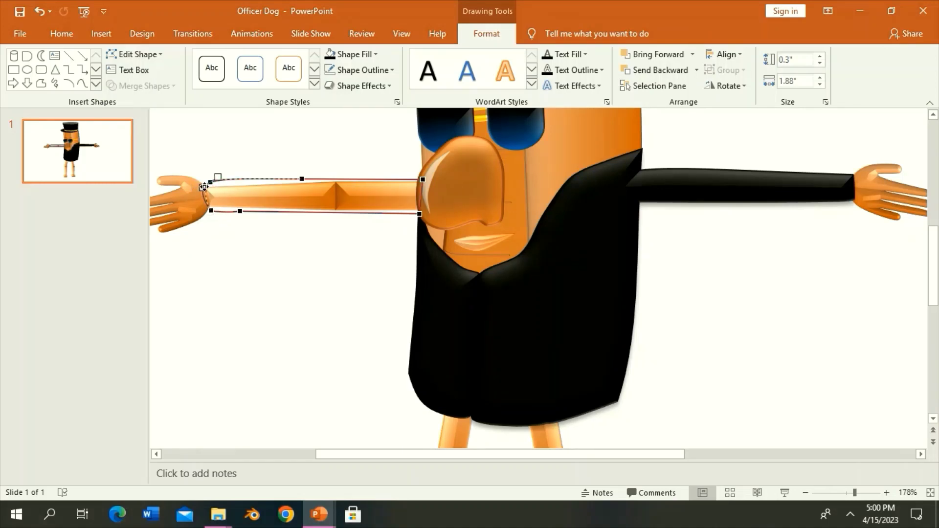
left_click(241, 182)
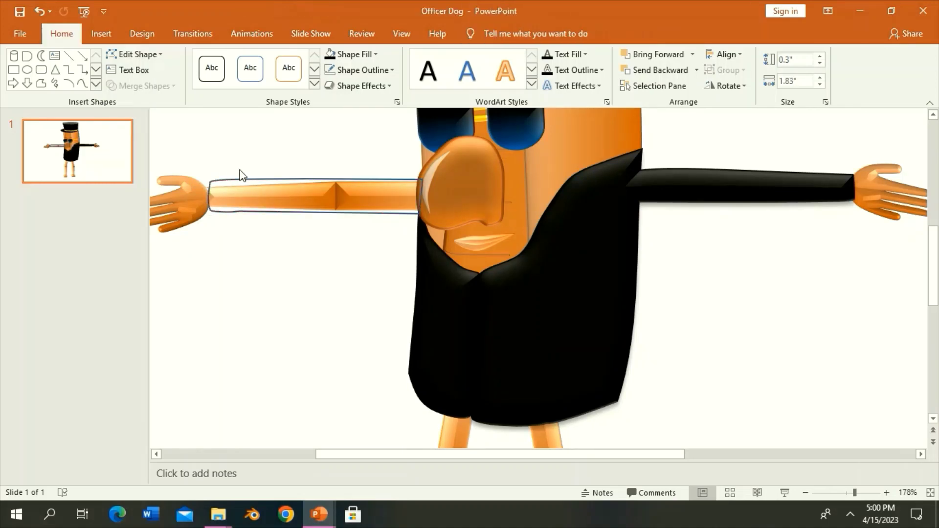
Step: Make the sleeve black with a beveled preset, send it behind the nose, and zoom to 73%
left_click(341, 55)
left_click(359, 85)
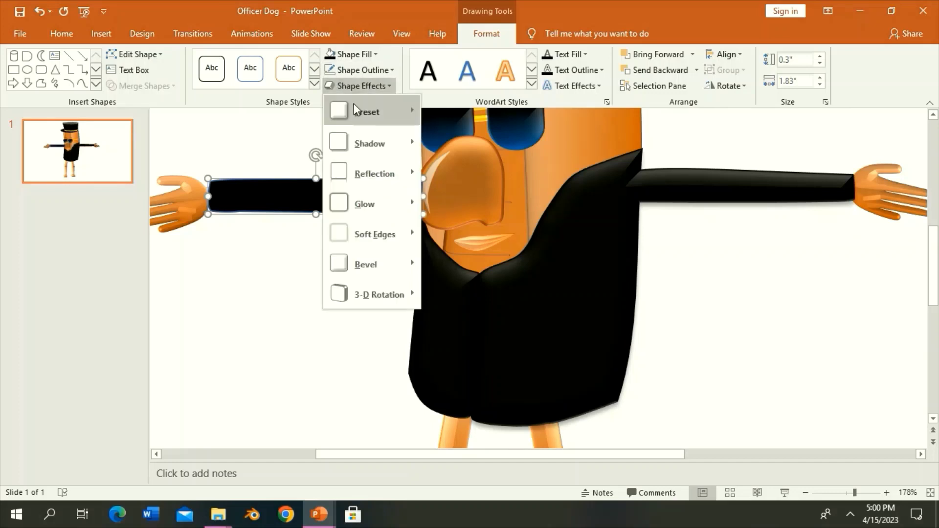
left_click(491, 191)
left_click(390, 87)
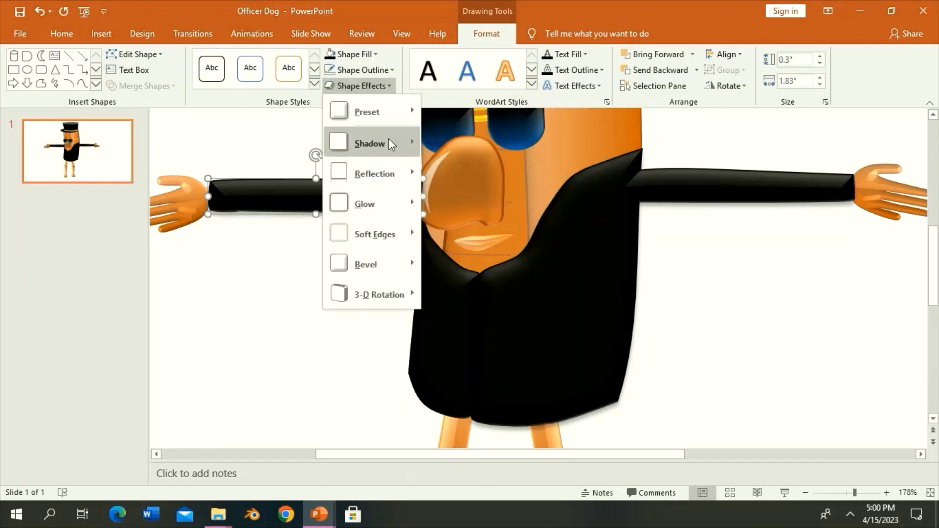
left_click(436, 148)
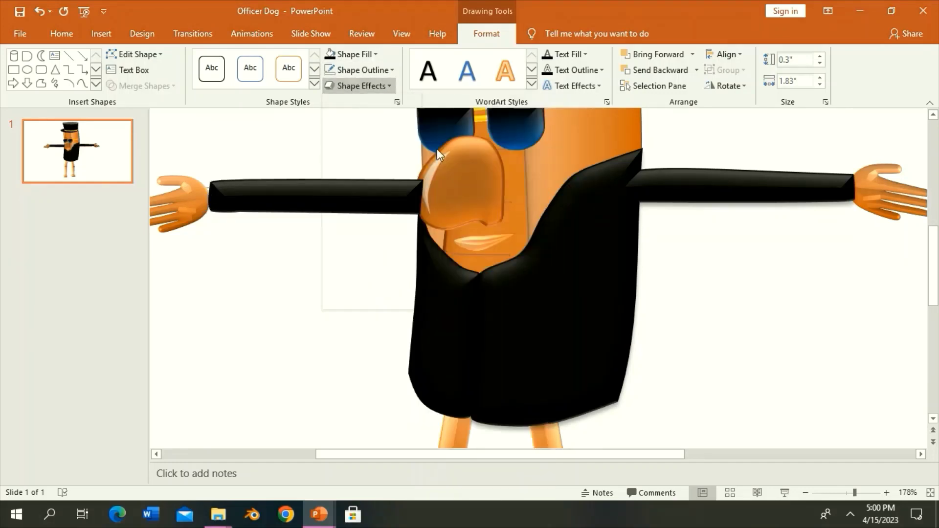
left_click(653, 71)
left_click(291, 153)
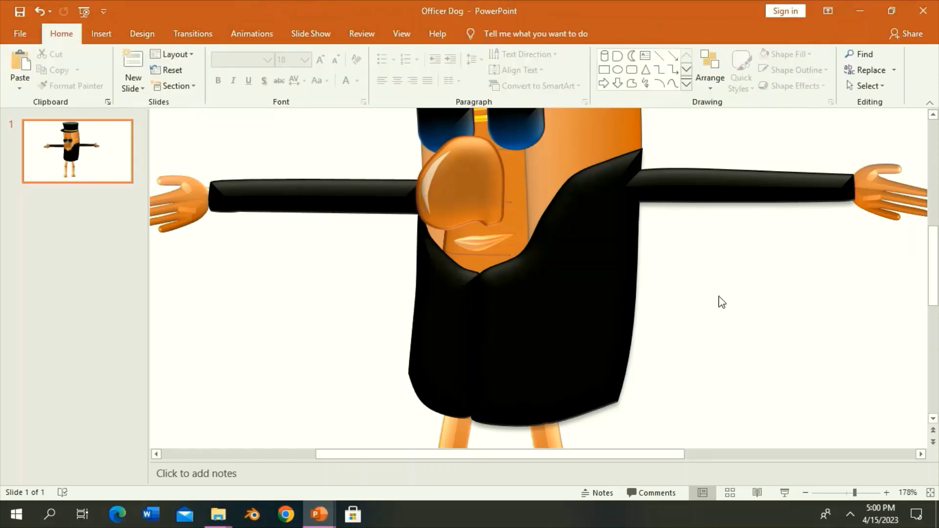
left_click(835, 496)
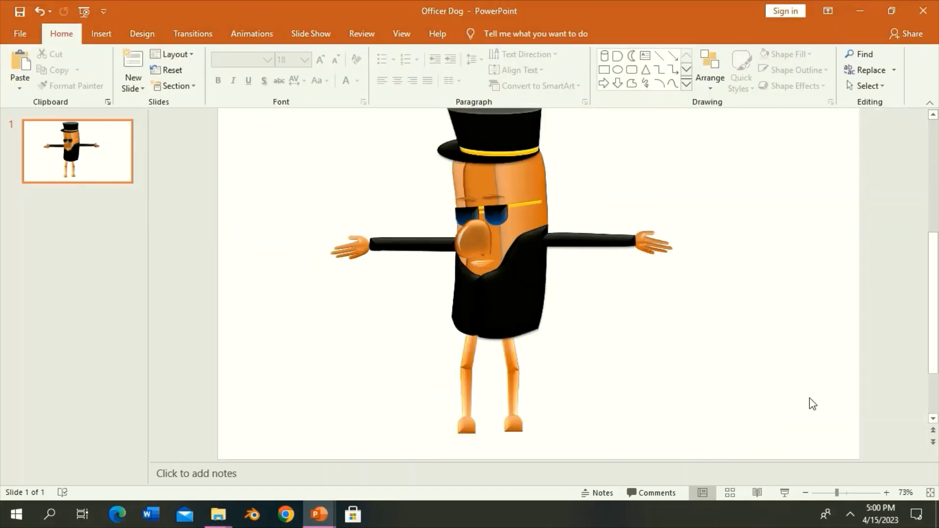
Step: Draw a small 0.11" oval button on the jacket front
left_click(856, 493)
left_click(617, 69)
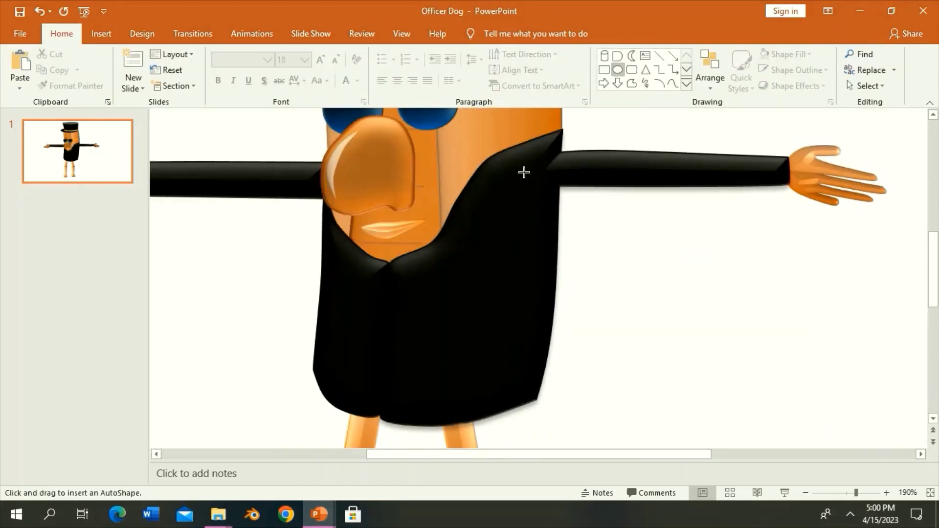
left_click_drag(400, 277, 515, 403)
mouse_move(515, 278)
left_mouse_down()
mouse_move(415, 388)
mouse_move(402, 277)
mouse_move(421, 296)
mouse_move(403, 310)
mouse_move(400, 340)
left_mouse_up()
Step: Duplicate the button and line the copies up in a vertical column down the jacket
key("ctrl+d")
key("ctrl+d")
key("ctrl+d")
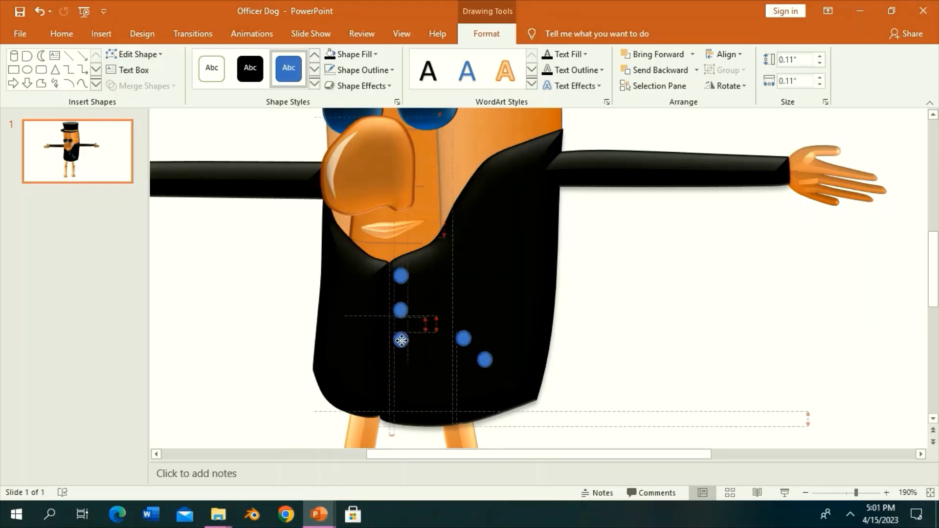
left_click_drag(469, 339, 407, 367)
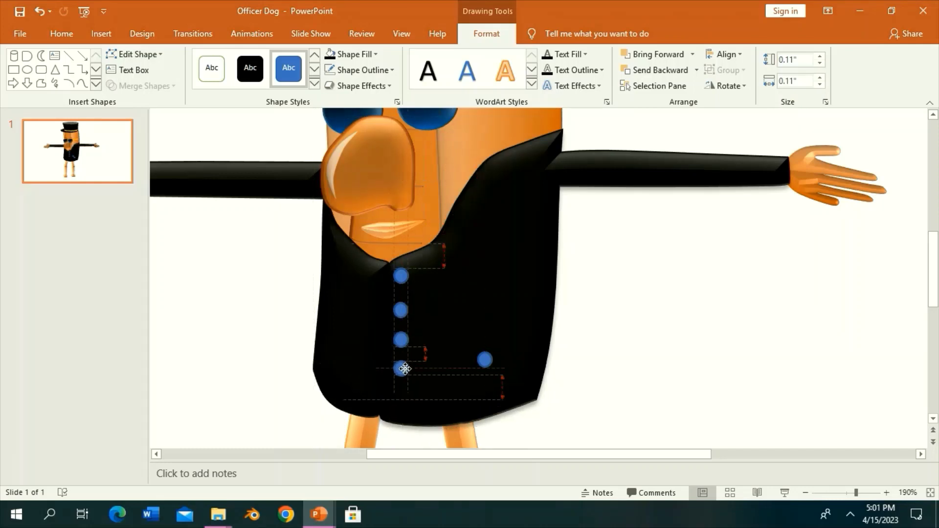
left_click_drag(485, 359, 403, 398)
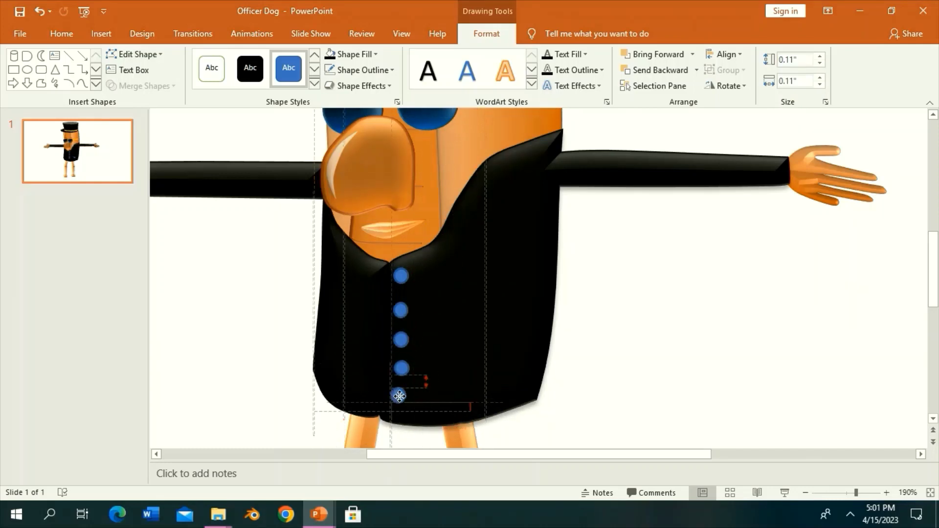
left_click(402, 367, "shift")
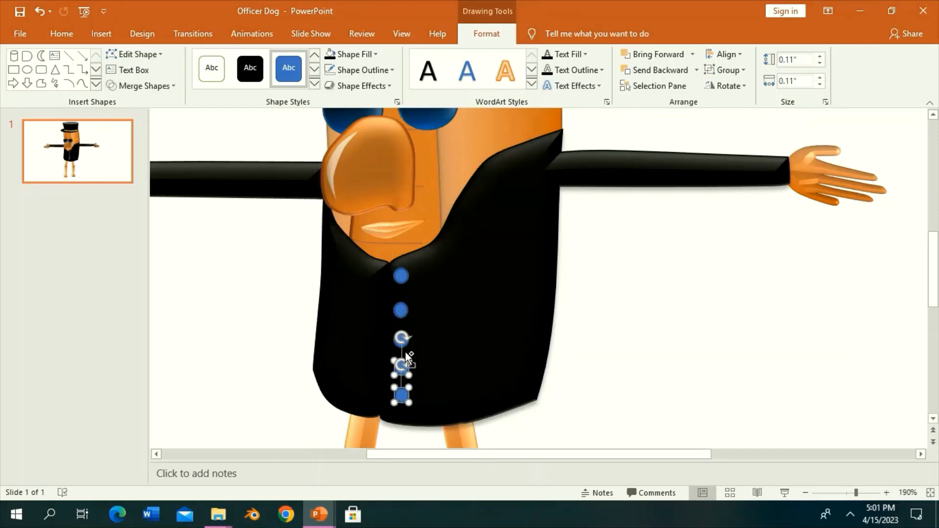
left_click(401, 339, "shift")
left_click(401, 311, "shift")
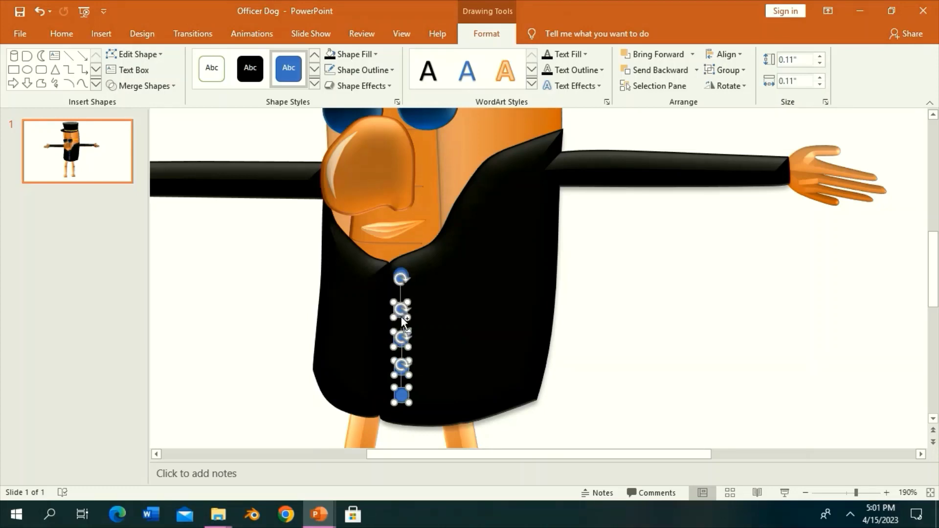
left_click(402, 275, "shift")
Step: Fill the buttons yellow and give them a preset 3D effect with no shadow
left_click(375, 54)
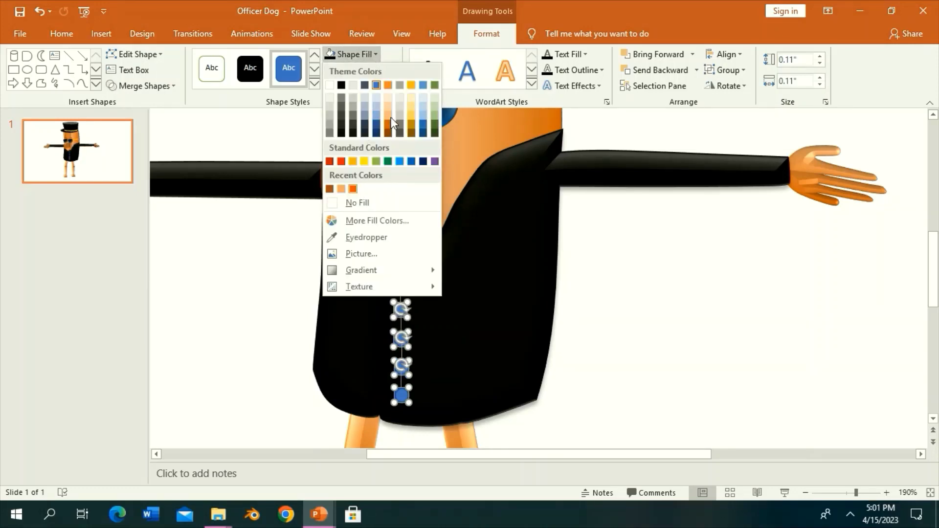
left_click(363, 161)
left_click(358, 85)
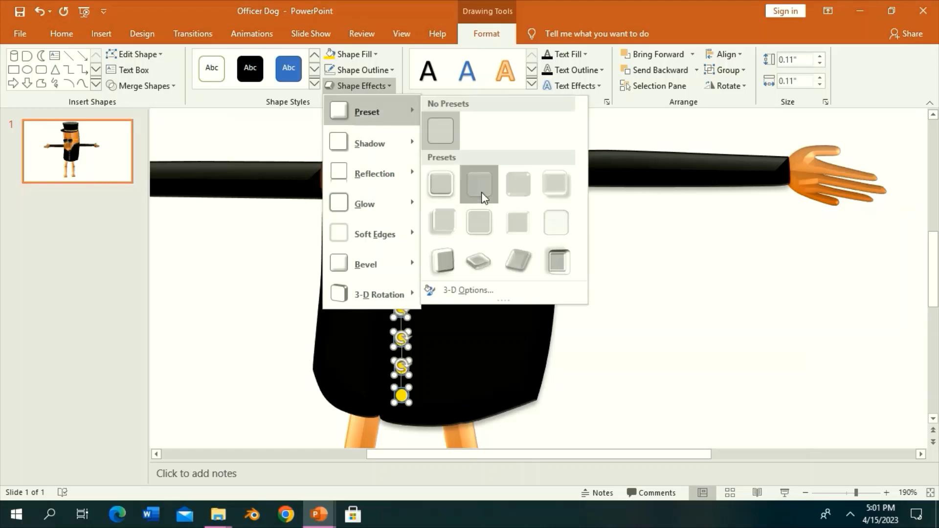
left_click(482, 195)
left_click(380, 87)
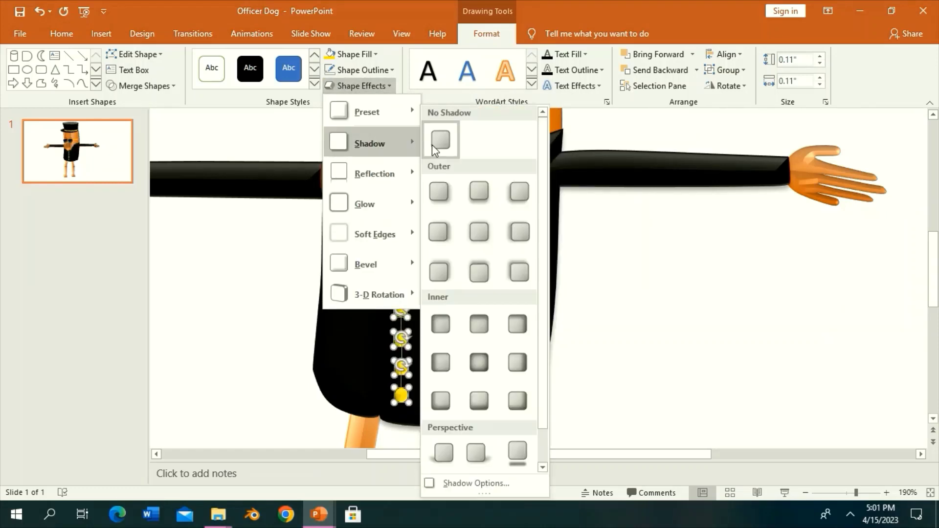
left_click(433, 145)
left_click(591, 238)
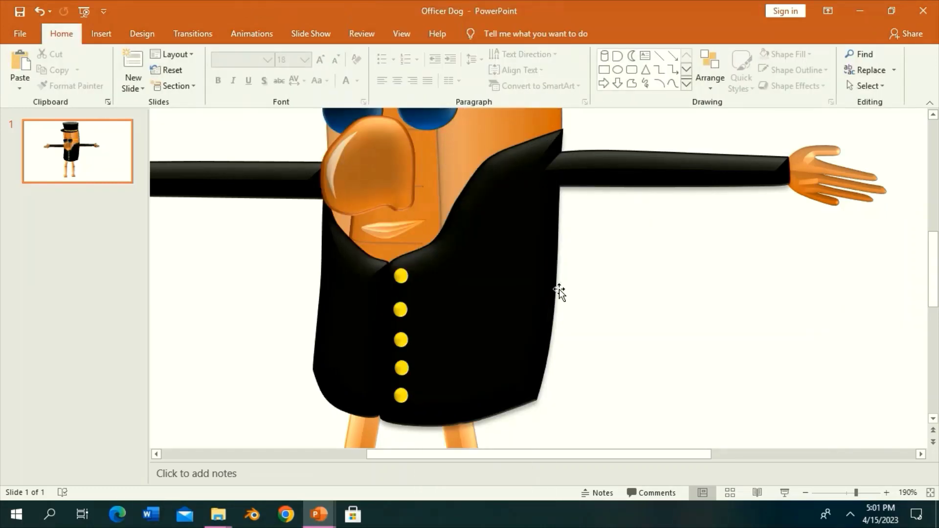
Step: Nudge all five buttons left and group them into one 1.07" by 0.12" column
left_click_drag(606, 229, 369, 374)
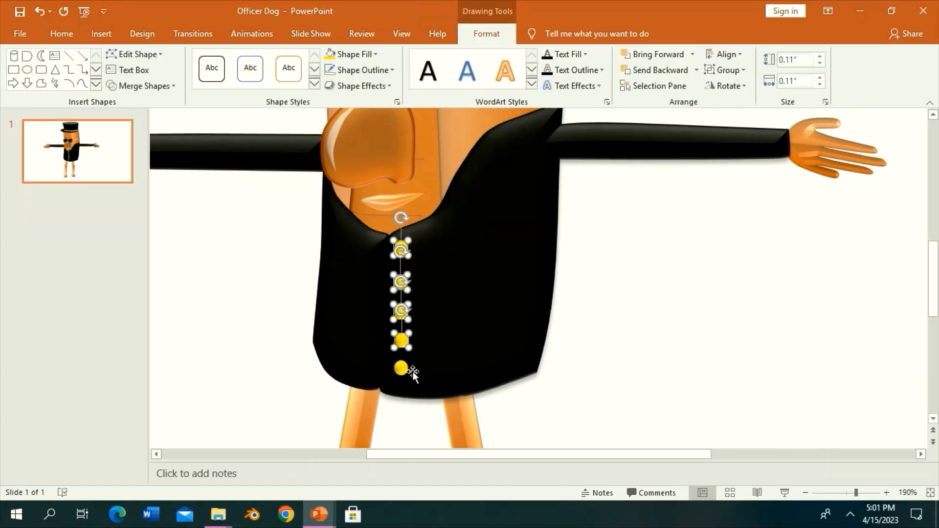
left_click(412, 371, "shift")
key("ctrl+Left")
key("ctrl+Left")
key("ctrl+Left")
key("ctrl+Left")
key("ctrl+Left")
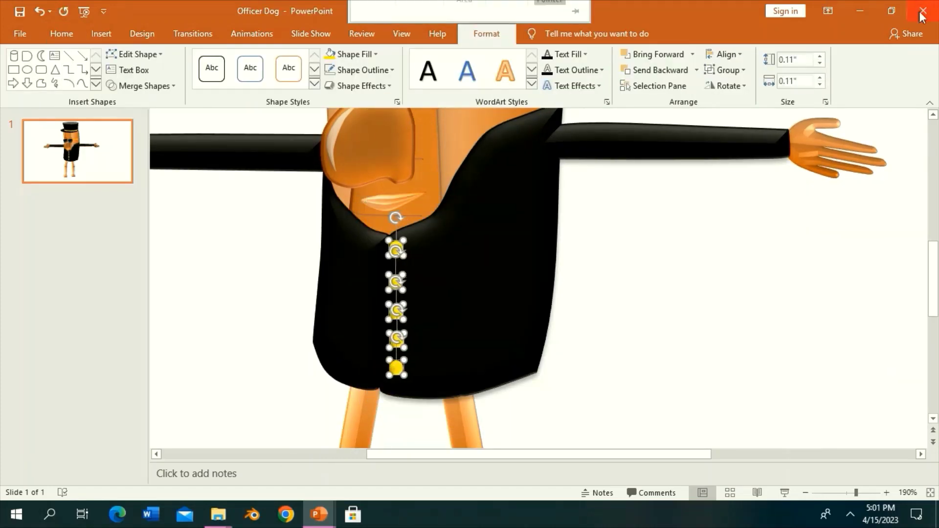
key("ctrl+g")
left_click(726, 86)
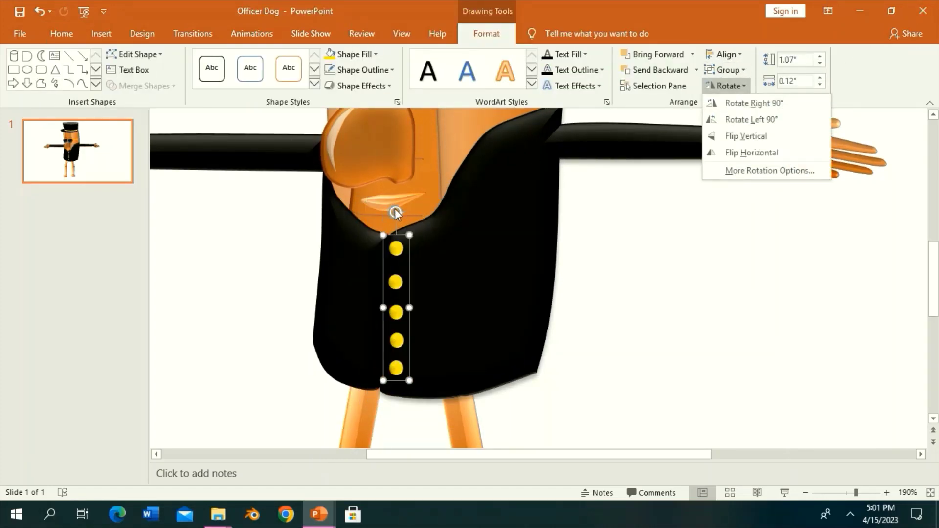
left_click(395, 213)
scroll(442, 209, "up", 2)
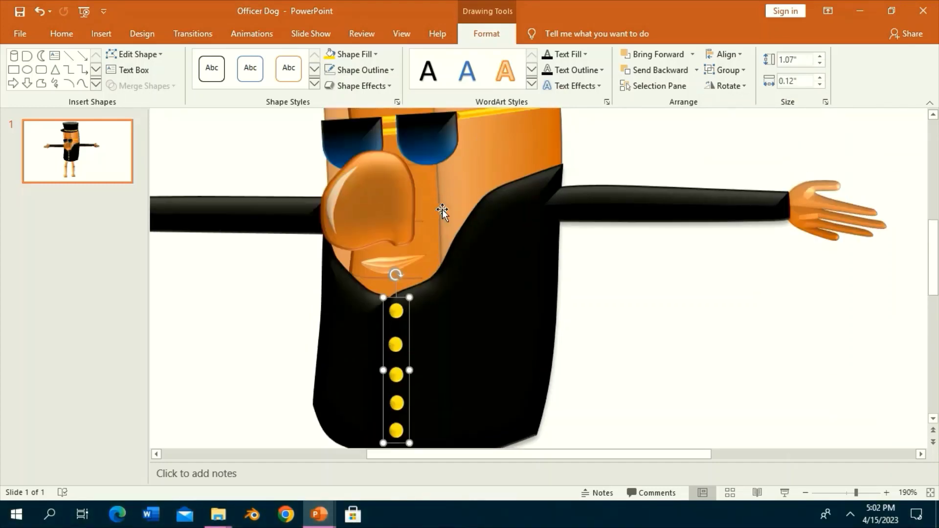
scroll(442, 210, "up", 3)
scroll(442, 200, "up", 1)
scroll(444, 195, "down", 3)
scroll(444, 194, "down", 2)
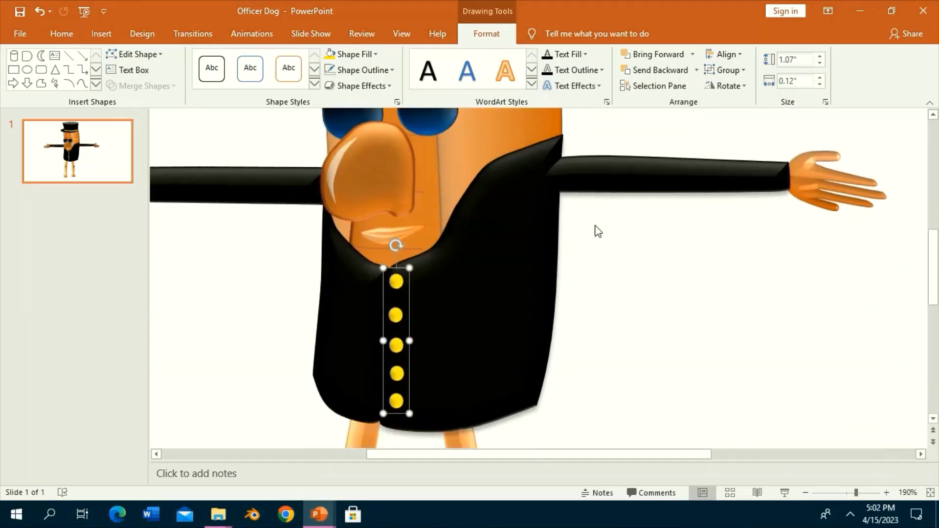
scroll(597, 231, "down", 1)
left_click(601, 232)
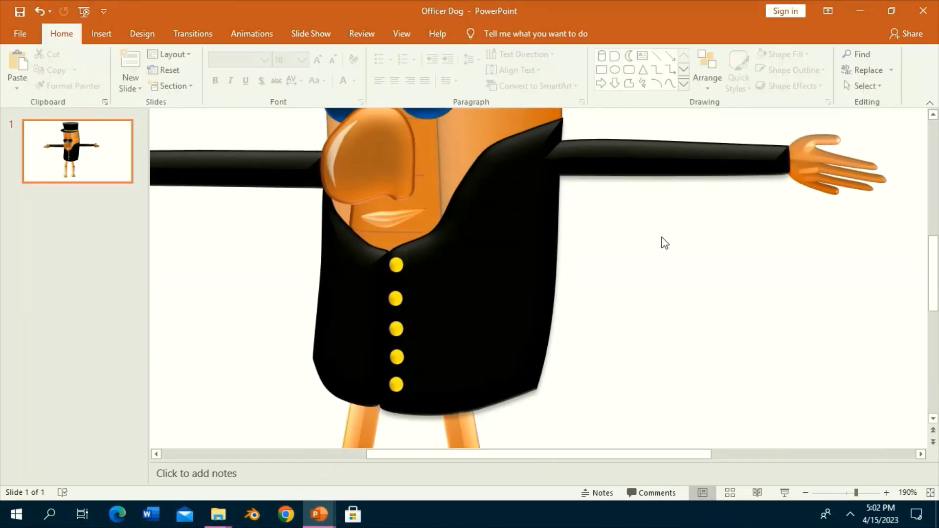
Step: Draw a rounded-rectangle name tag with no fill, a gold outline and a bevel
left_click(632, 76)
left_click(609, 263)
left_click_drag(671, 262, 672, 351)
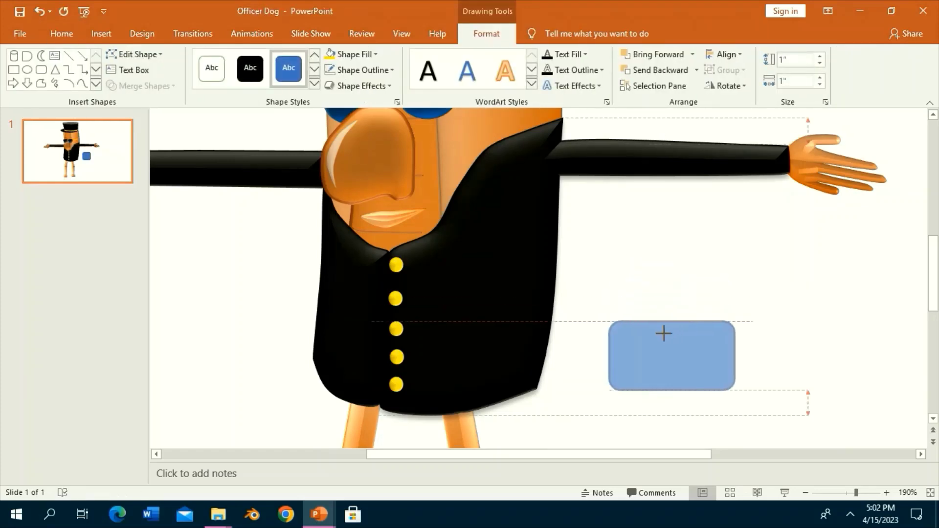
left_click(355, 54)
left_click(357, 202)
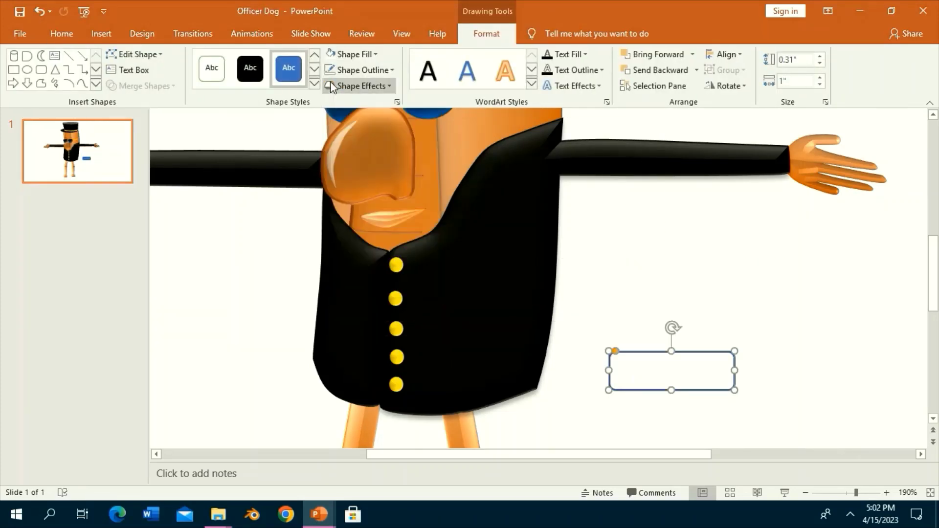
left_click(359, 70)
left_click(351, 177)
left_click(357, 86)
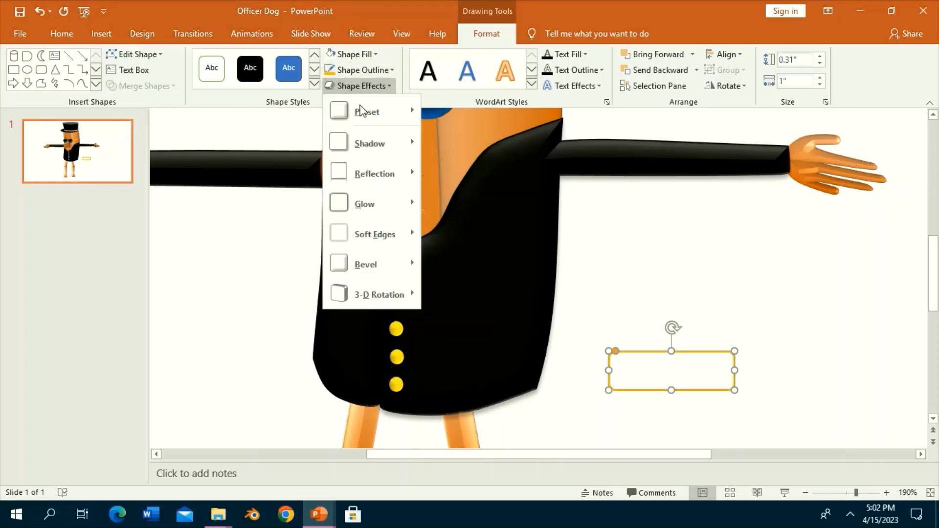
left_click(474, 370)
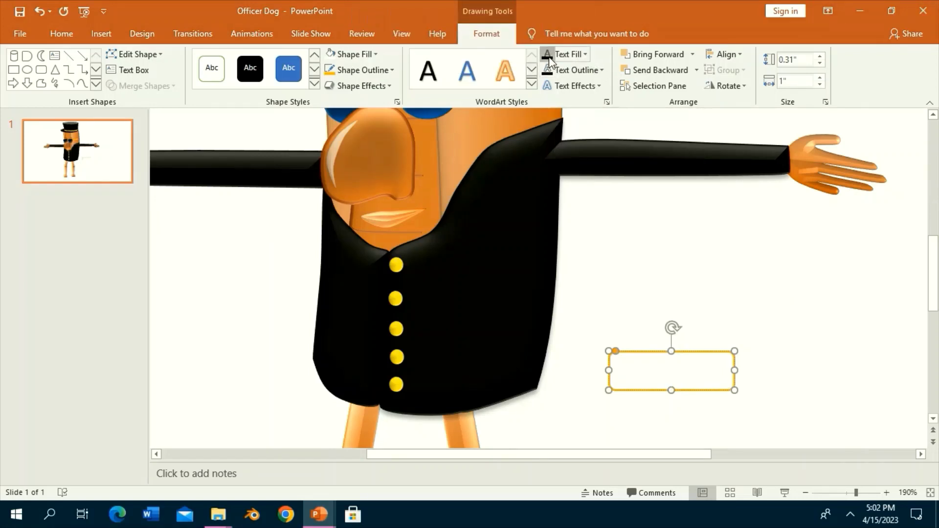
Step: Type 'Officer Dog' in the tag and decrease its font size twice
type("O")
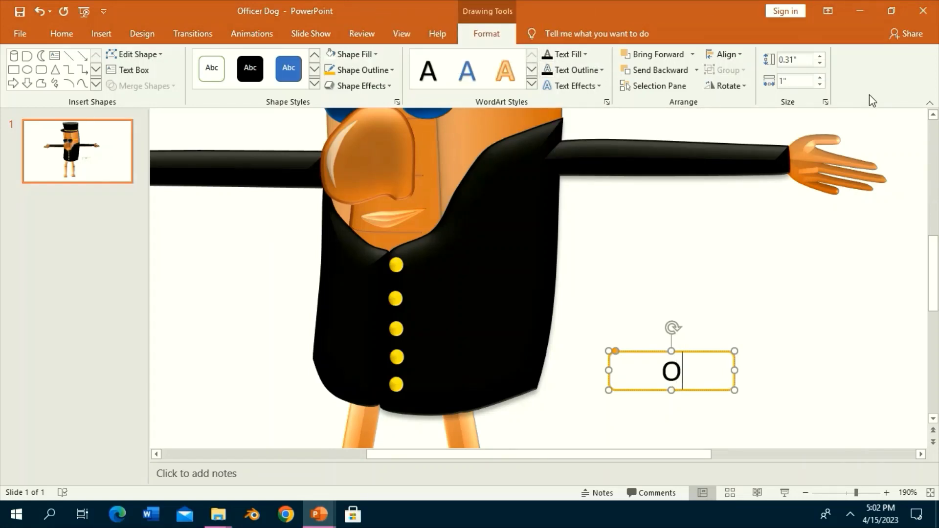
type("ffi")
key("BackSpace")
type("fier")
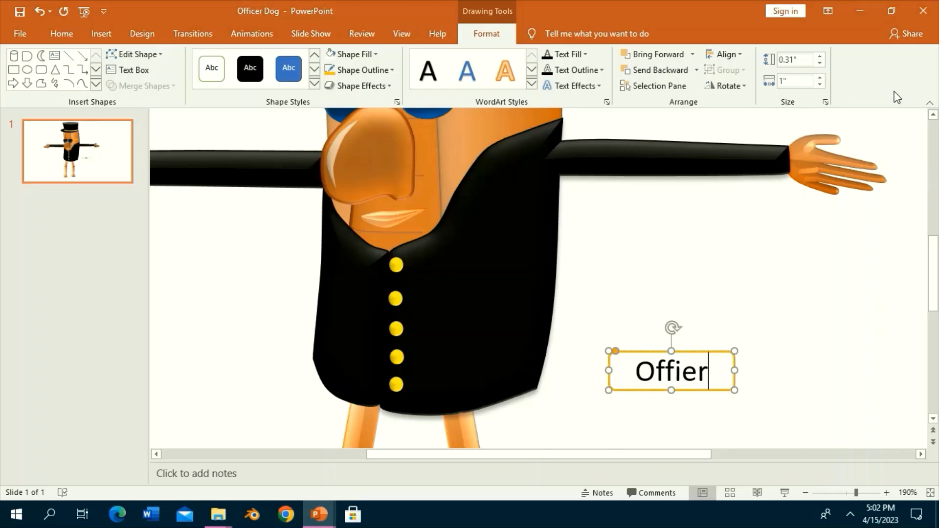
key("BackSpace")
key("BackSpace")
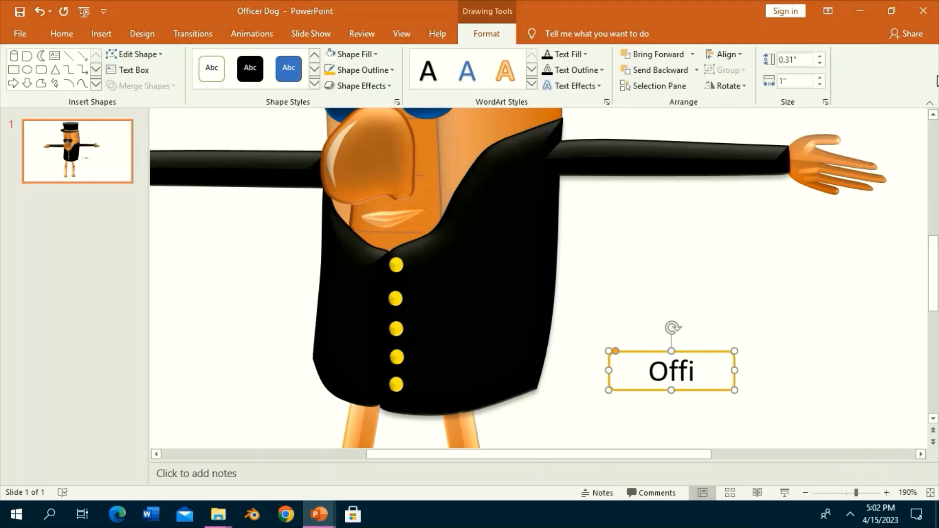
type("cer")
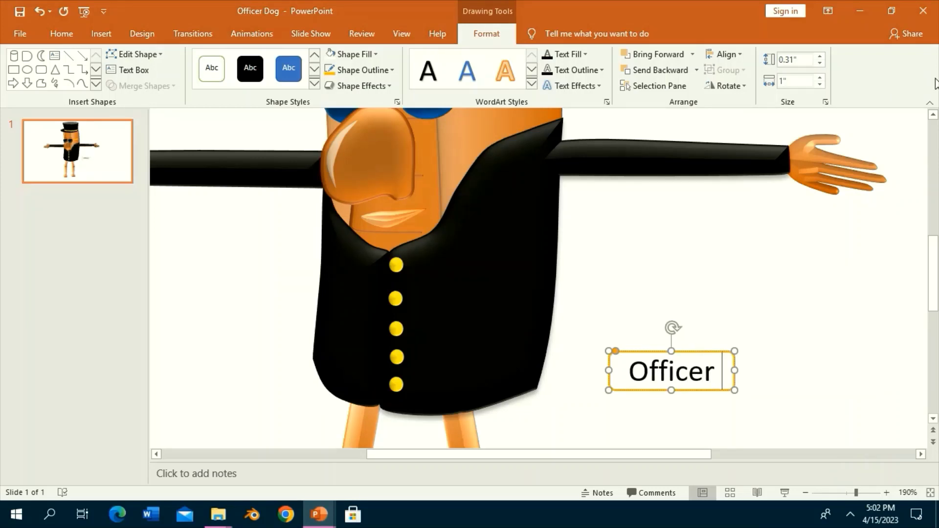
type(" Dog")
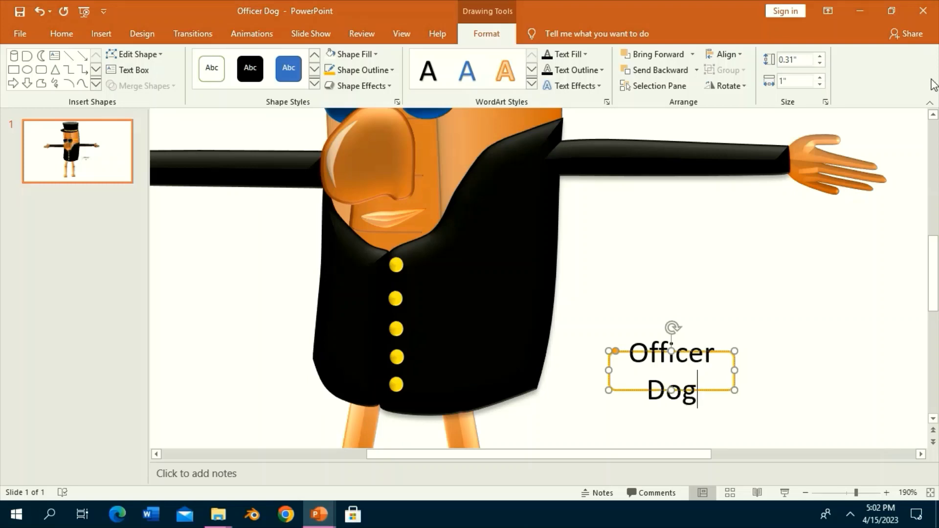
left_click_drag(698, 396, 628, 351)
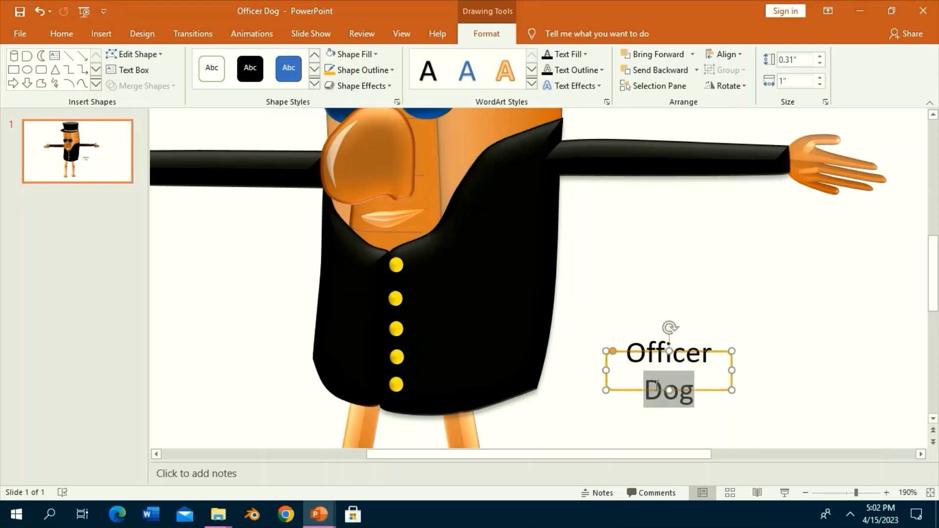
left_click(61, 34)
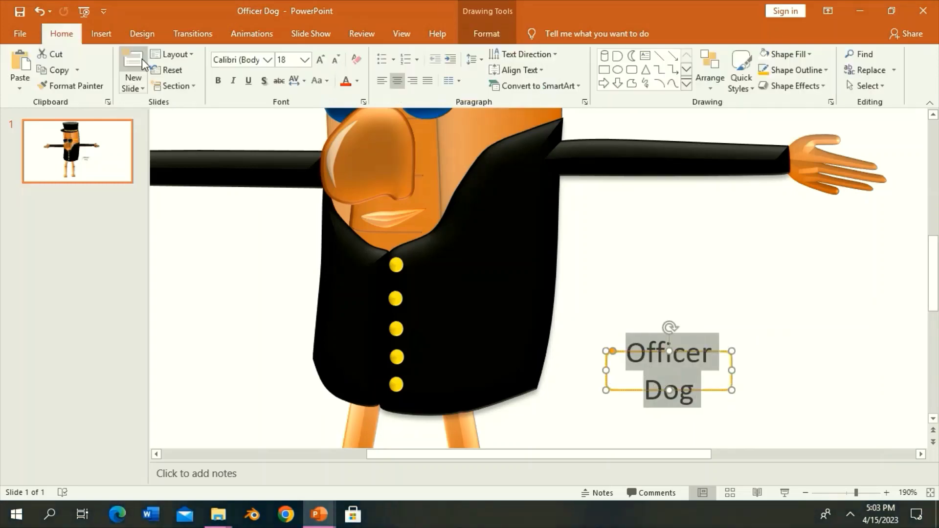
left_click(341, 58)
left_click(342, 58)
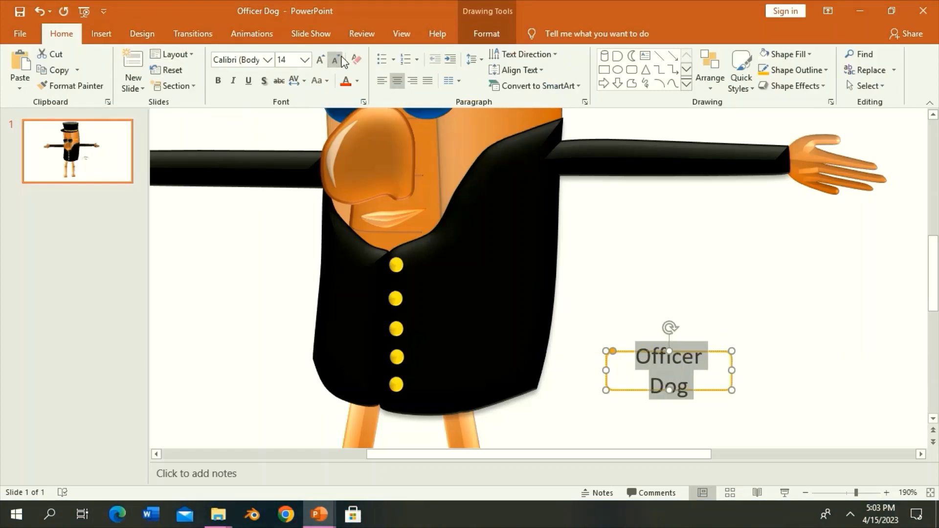
left_click(341, 57)
left_click(342, 57)
Step: Try narrowing the label and moving it to the collar, then undo back to one line
left_click(635, 318)
left_click(695, 369)
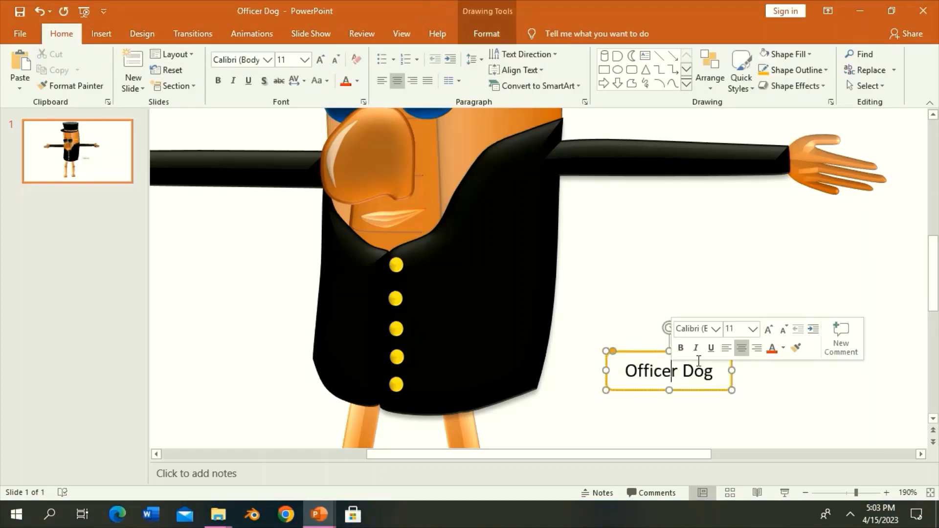
left_click_drag(721, 356, 641, 382)
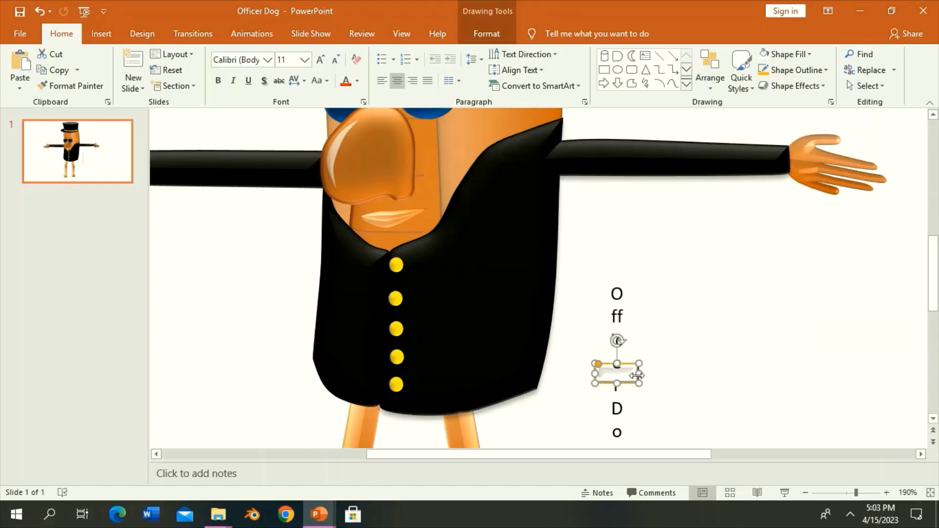
left_click_drag(641, 381, 454, 265)
left_click(336, 60)
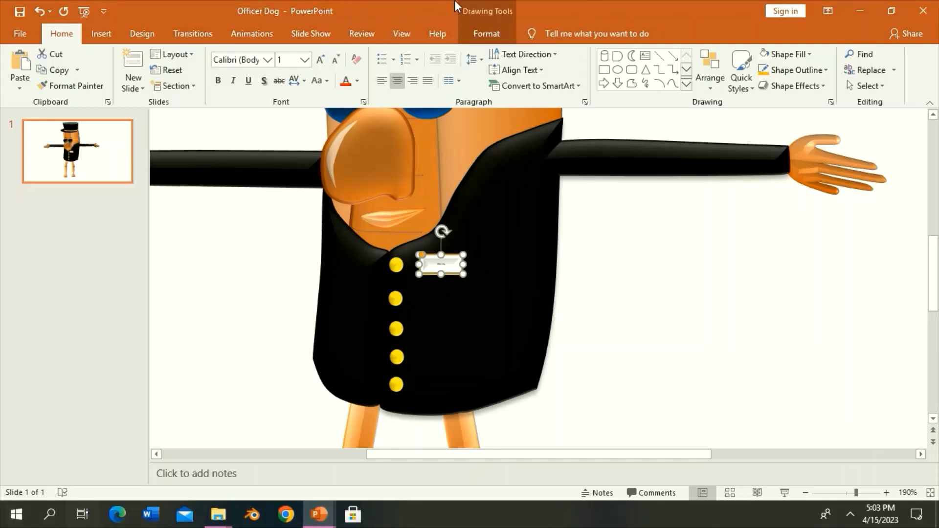
left_click(39, 12)
left_click(38, 11)
left_click(39, 13)
left_click(40, 14)
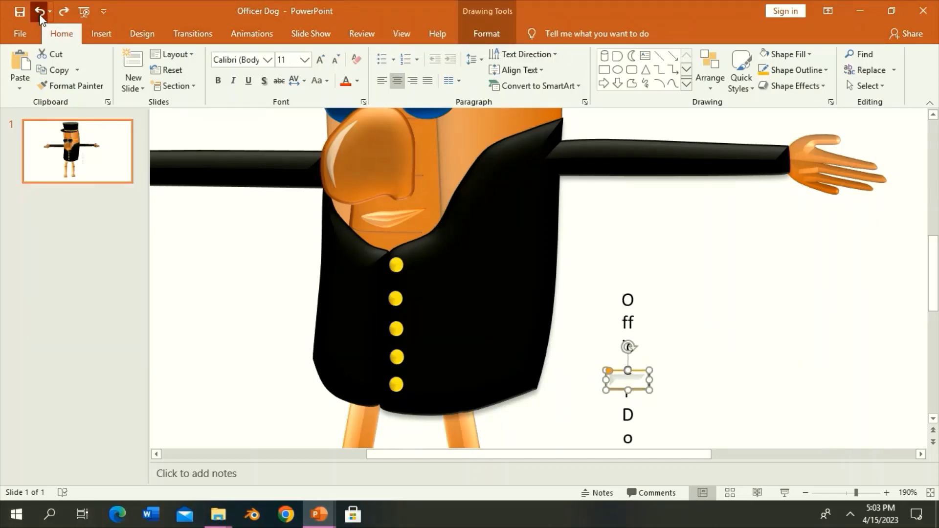
left_click(40, 14)
left_click(63, 12)
left_click(63, 11)
left_click(663, 364)
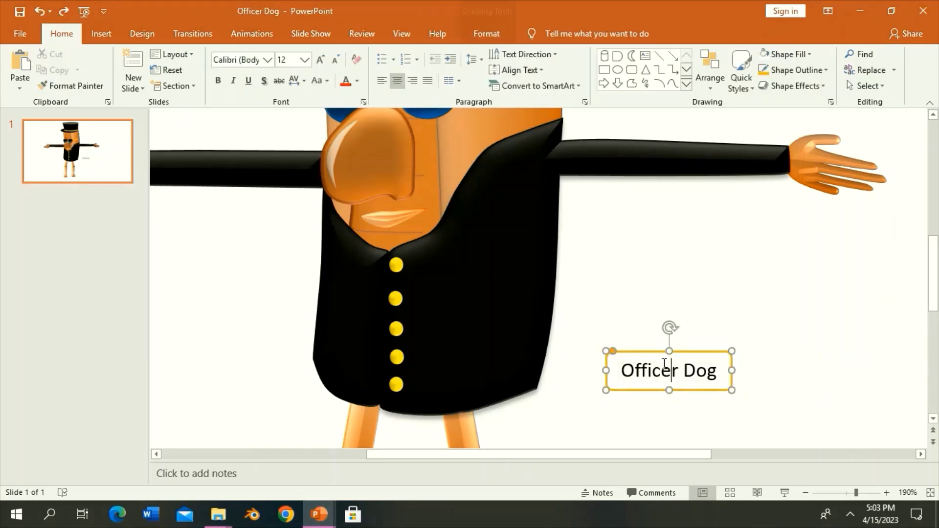
Step: Paste the label as a picture, shrink it beside the top button, and delete the large original
left_click(143, 278)
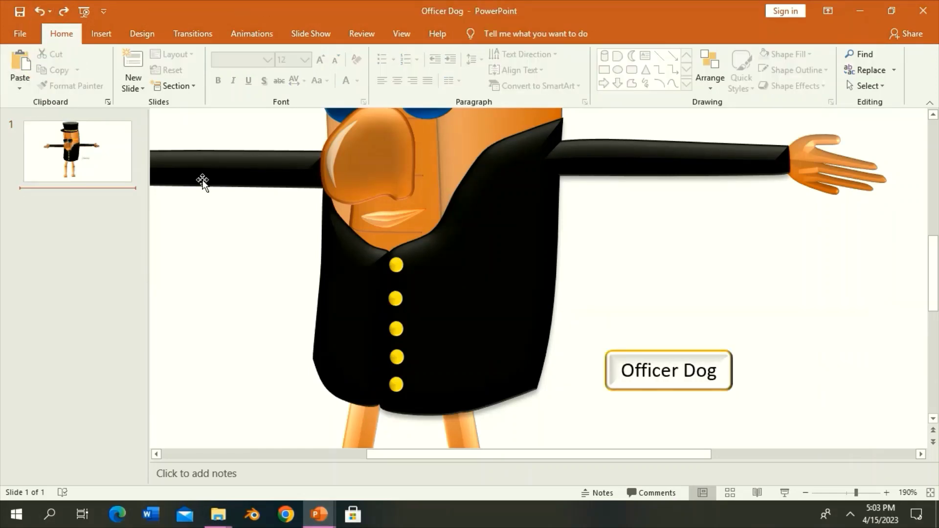
left_click(20, 85)
left_click(38, 125)
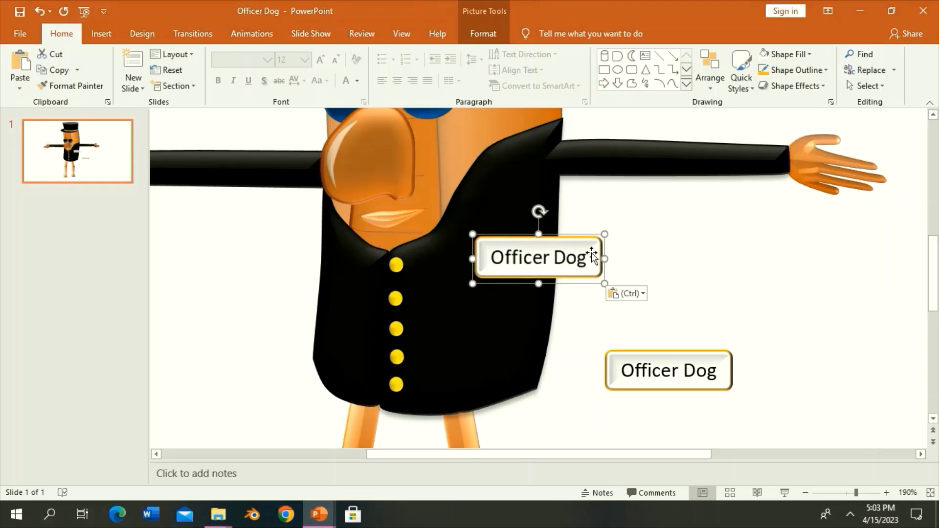
left_click_drag(605, 234, 459, 267)
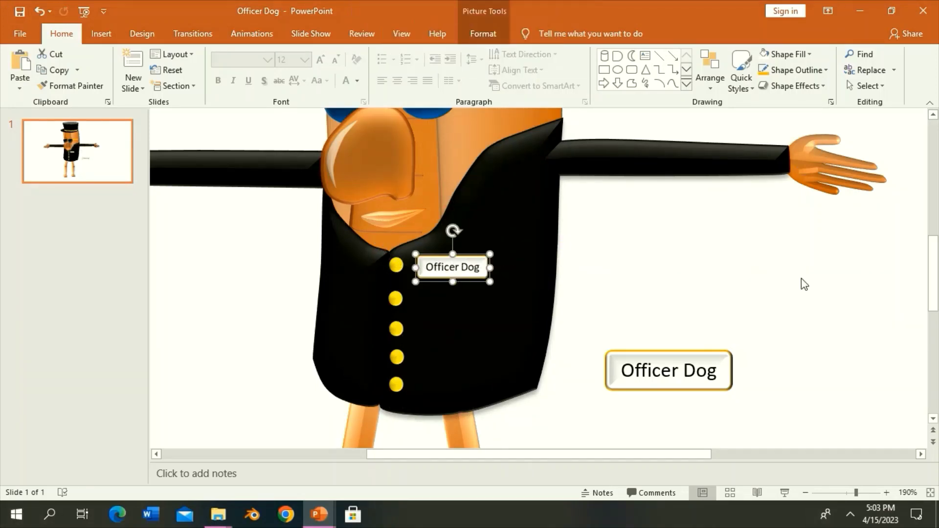
left_click_drag(805, 283, 519, 446)
key("Delete")
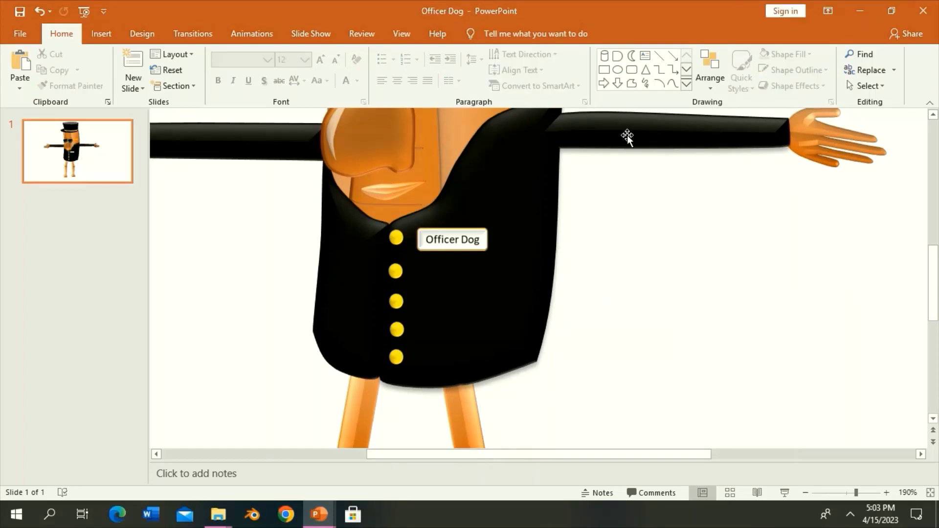
Step: Draw a beveled circle right of the jacket, filled light orange with no shadow
left_click(618, 69)
left_click_drag(605, 263, 700, 364)
left_click(351, 54)
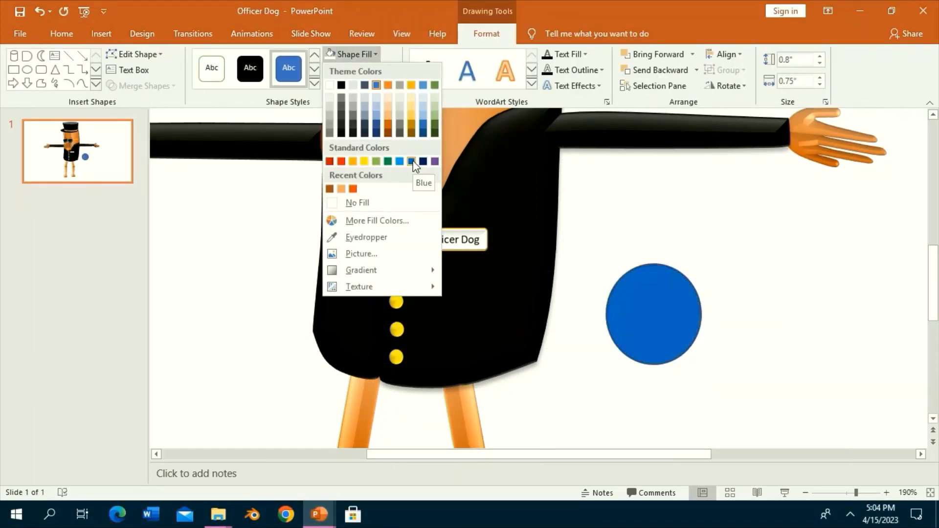
left_click(423, 162)
left_click(361, 85)
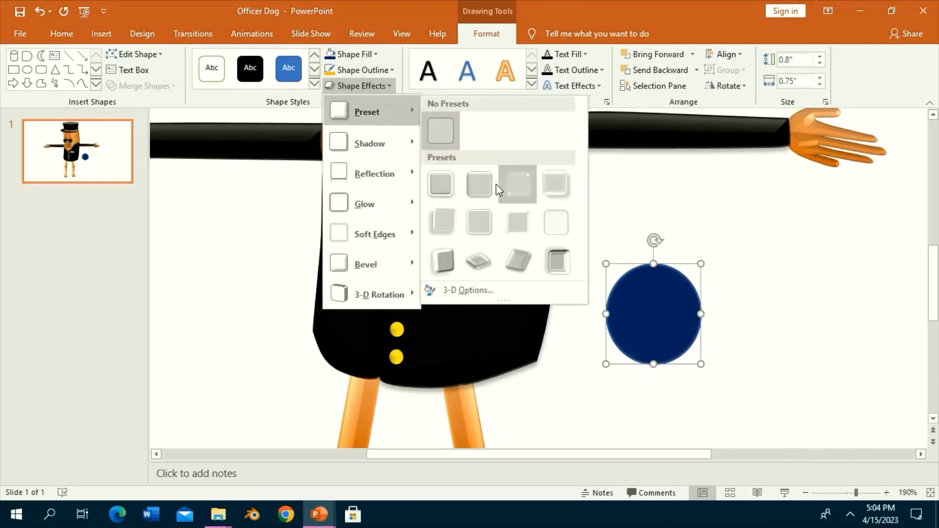
left_click(495, 184)
left_click(351, 54)
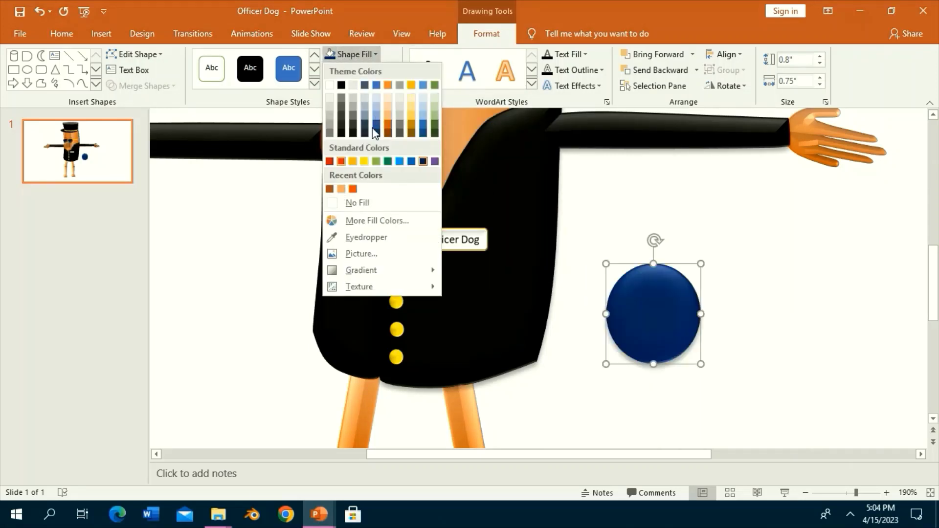
left_click(391, 112)
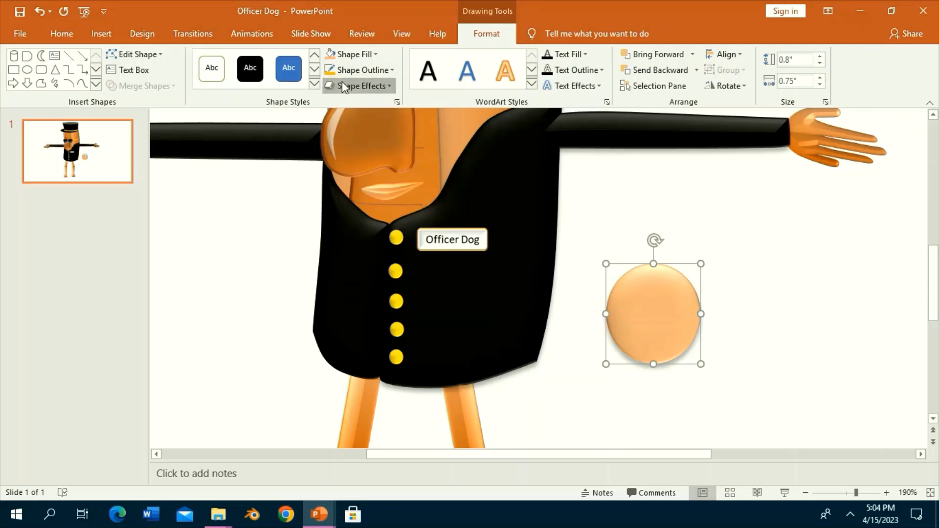
left_click(361, 85)
left_click(441, 140)
left_click_drag(856, 492, 869, 493)
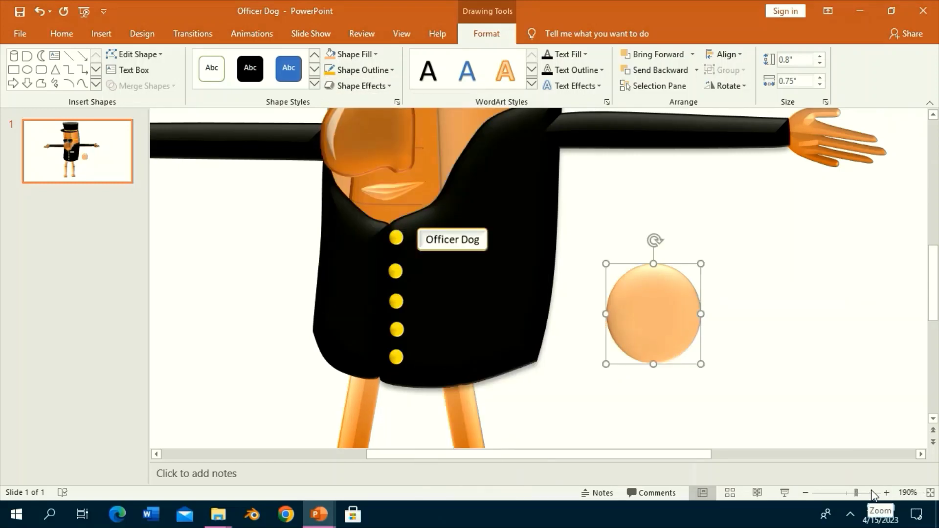
key("Escape")
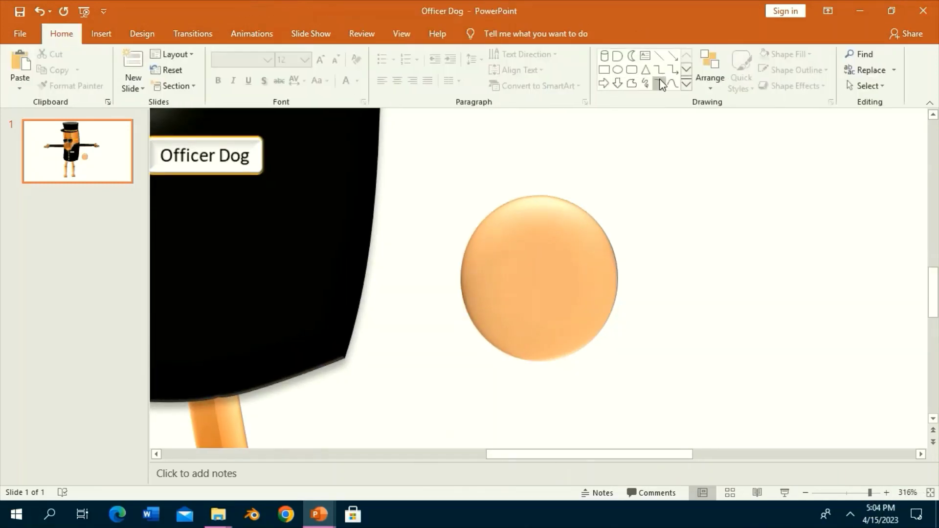
Step: Draw a curved freeform sausage shape beside the circle
left_click(673, 83)
left_click_drag(719, 255, 714, 313)
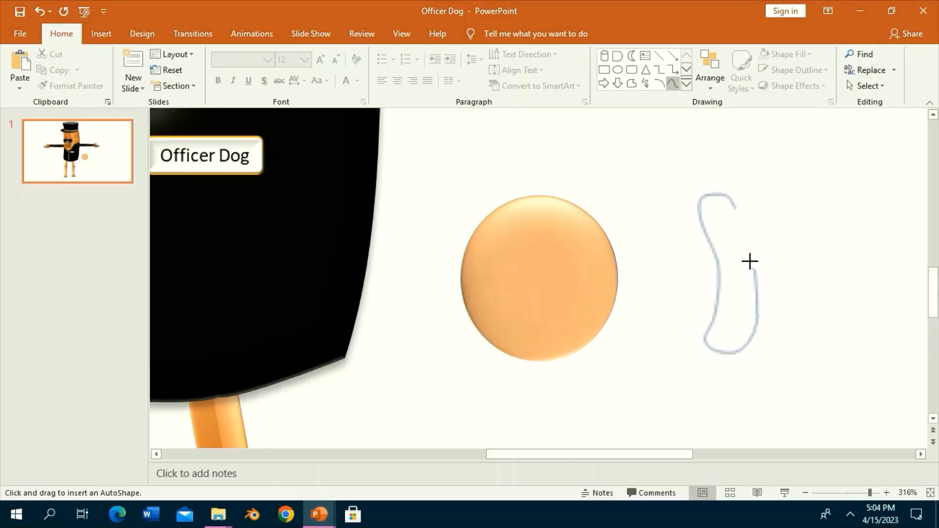
left_click_drag(749, 261, 737, 205)
left_click(136, 54)
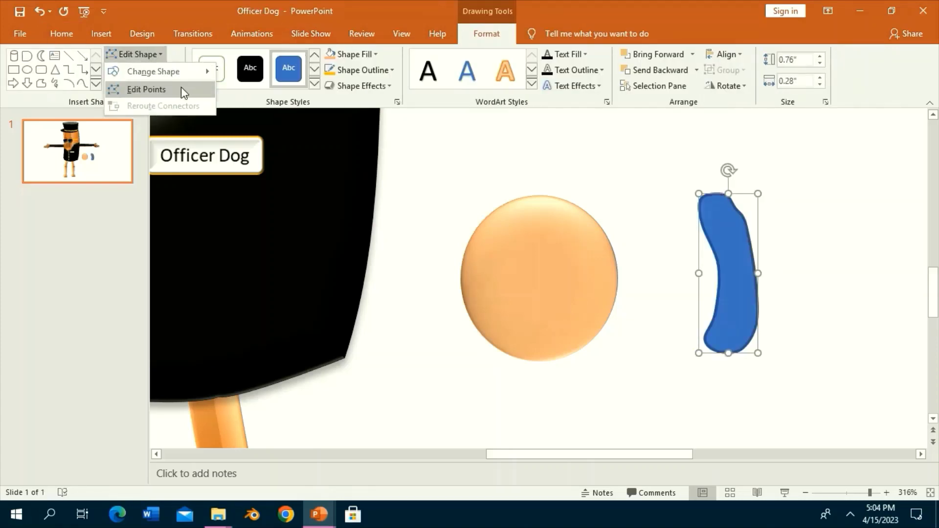
left_click(181, 89)
left_click(757, 211)
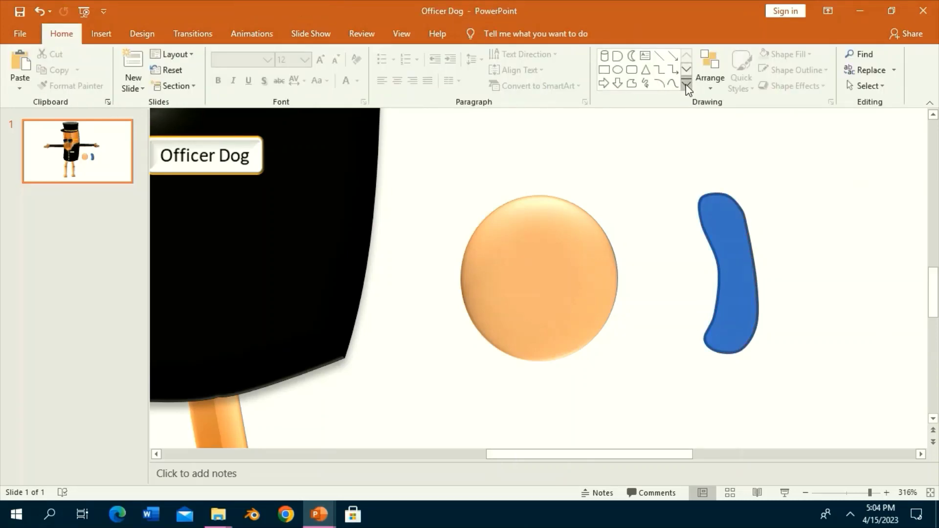
Step: Add small triangle tips to the sausage's top and bottom ends
left_click(686, 87)
left_click(632, 171)
mouse_move(660, 177)
left_mouse_down()
mouse_move(683, 196)
mouse_move(708, 190)
left_mouse_up()
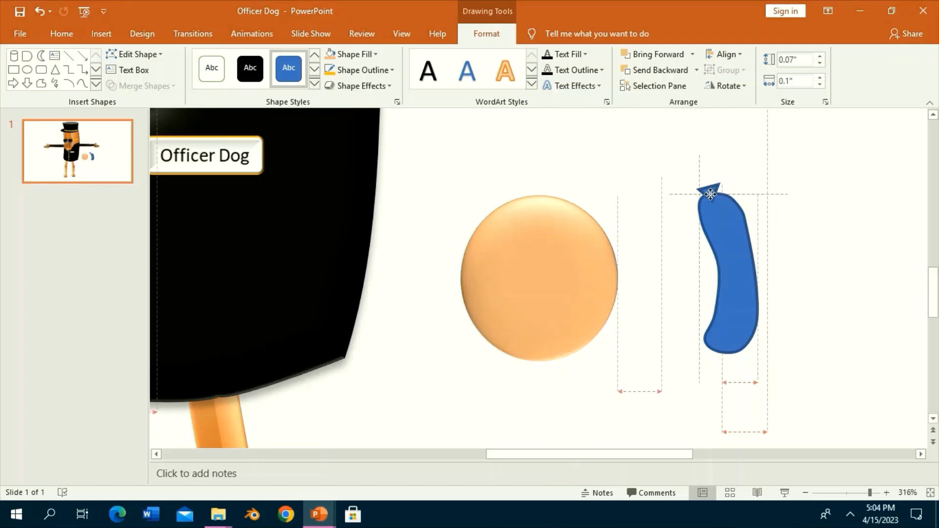
left_click(743, 191)
key("ctrl+v")
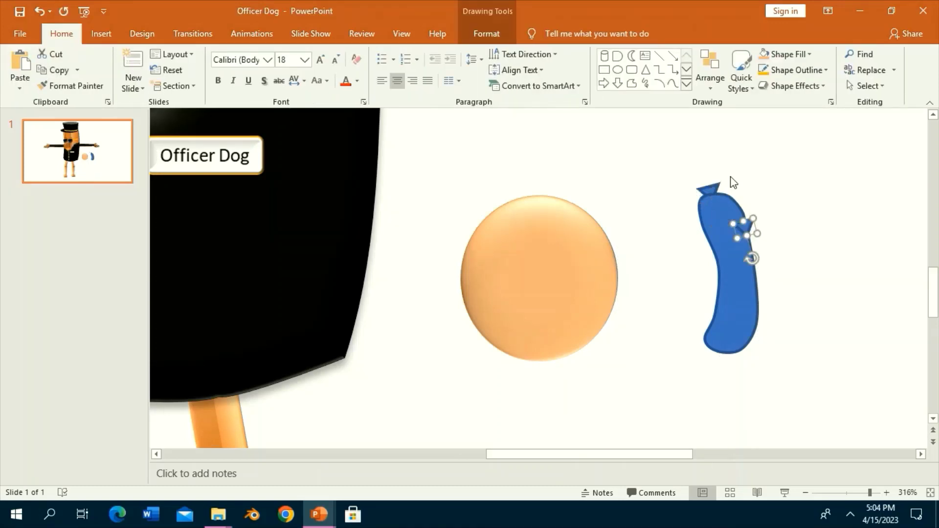
left_click_drag(756, 257, 761, 137)
left_click_drag(744, 222, 726, 354)
Step: Fill the sausage and tips orange, apply a beveled 3-D preset, and group them
left_click(482, 31)
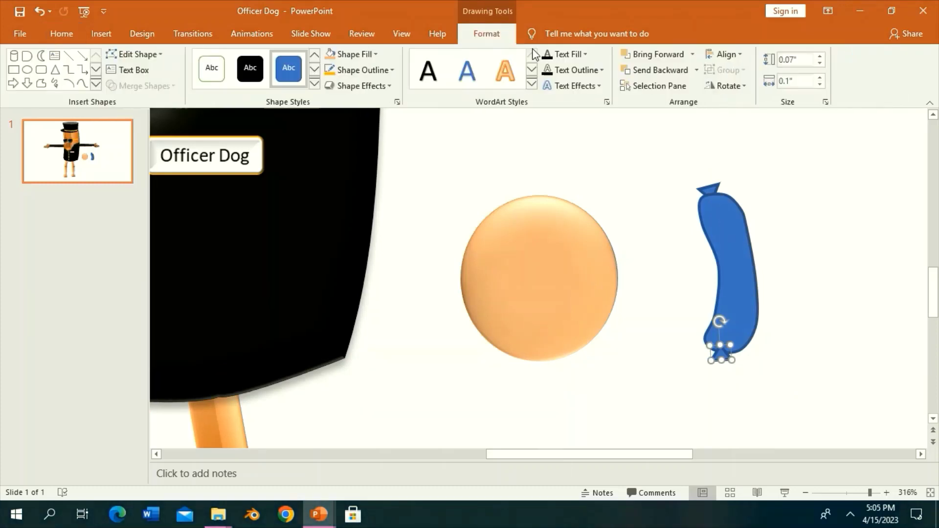
left_click_drag(832, 394, 636, 135)
left_click(486, 34)
left_click(351, 53)
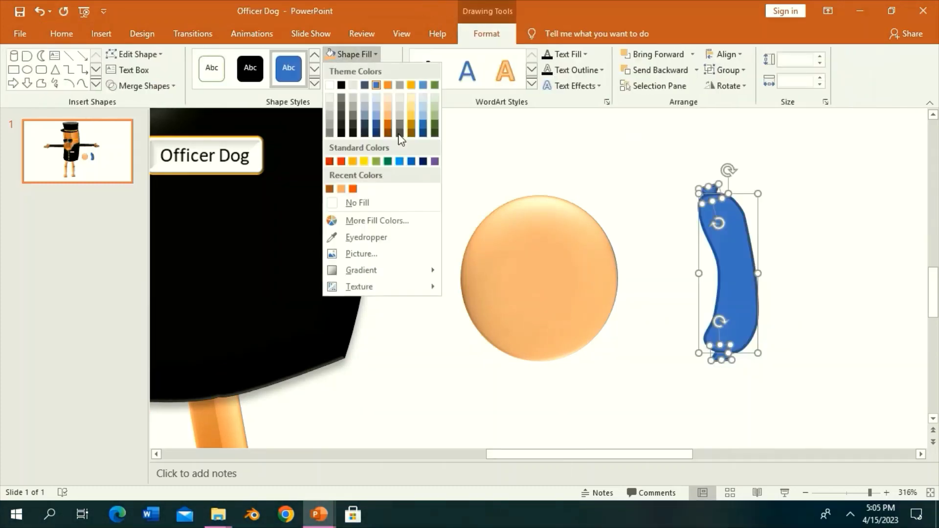
left_click(331, 189)
left_click(361, 86)
left_click(423, 133)
left_click(361, 86)
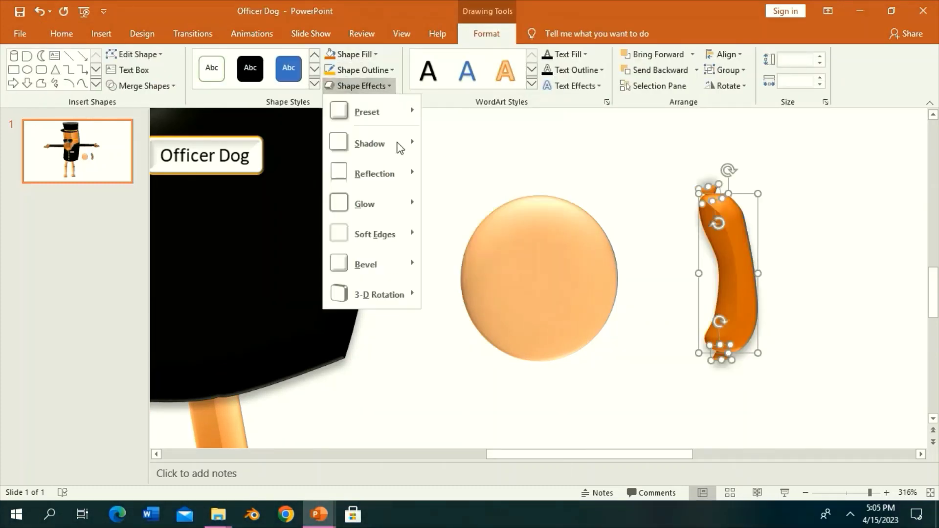
left_click(625, 108)
left_click(725, 55)
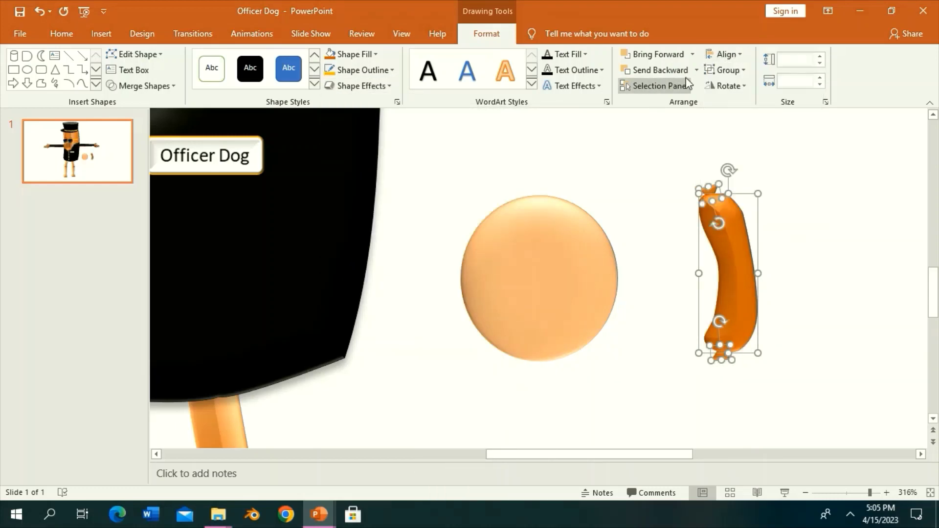
left_click(728, 70)
left_click(731, 87)
Step: Shrink and tilt the sausage onto the circle, then fill the circle light grey
left_click_drag(758, 361, 744, 301)
left_click_drag(718, 157, 738, 157)
left_click_drag(717, 240, 578, 274)
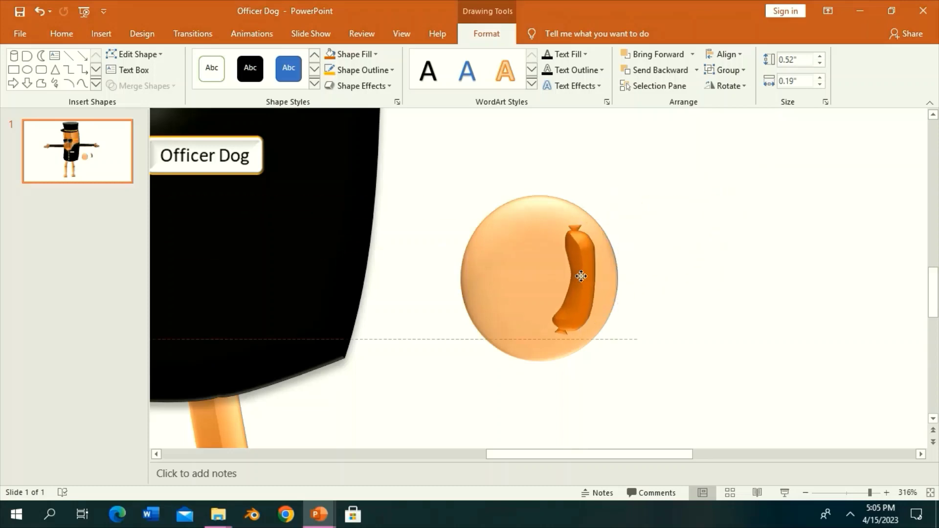
left_click(473, 256)
left_click(352, 54)
left_click(330, 102)
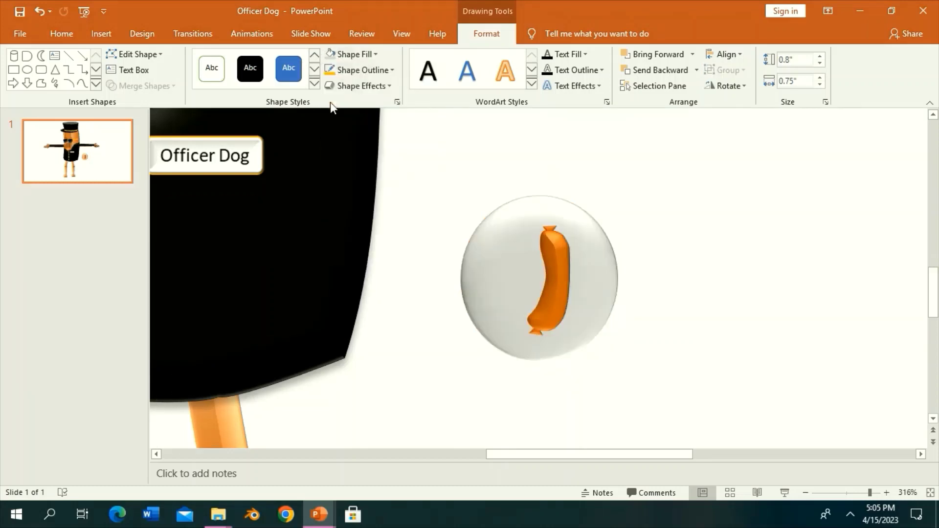
left_click(579, 174)
left_click(645, 55)
left_click(514, 187)
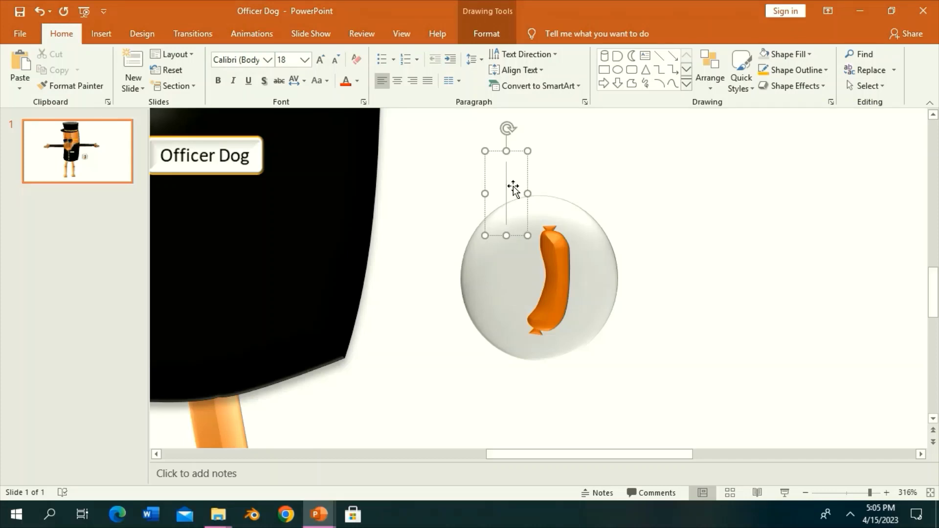
Step: Type the badge title 'Hotz City Police', fixing the apostrophe typo
type("Hot")
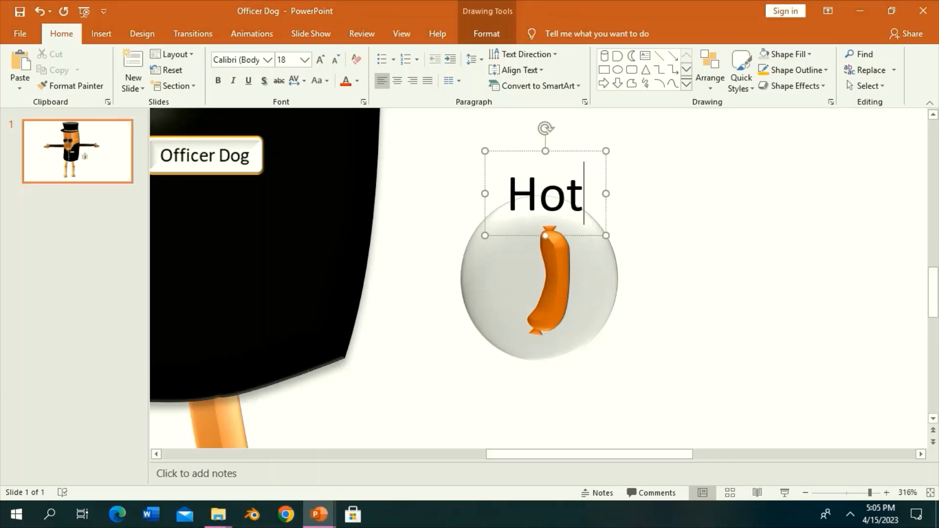
type("'s")
key("BackSpace")
type("z")
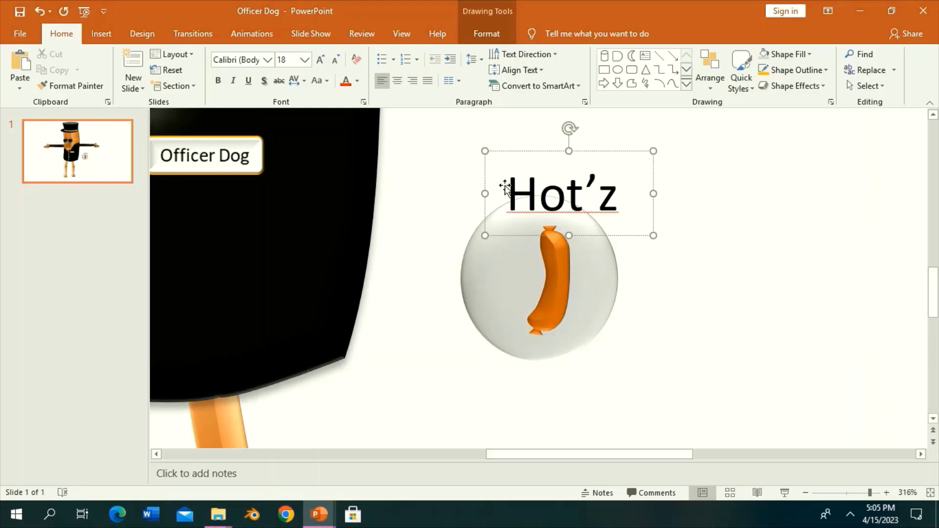
key("BackSpace")
key("BackSpace")
type("z Ci")
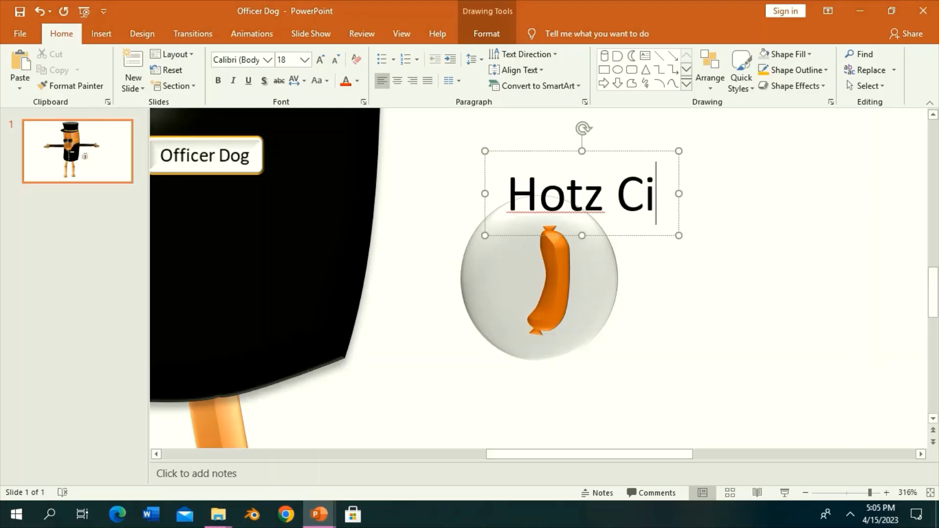
type("ty ")
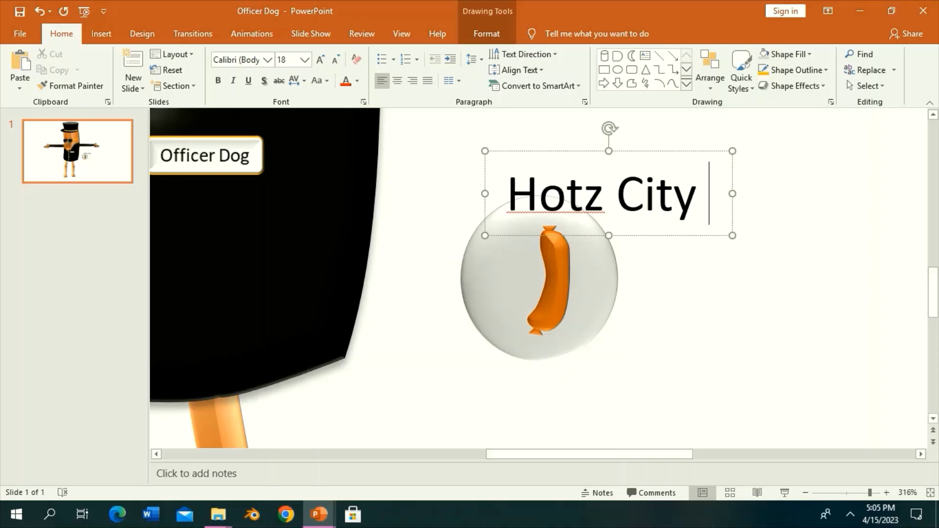
type("Police")
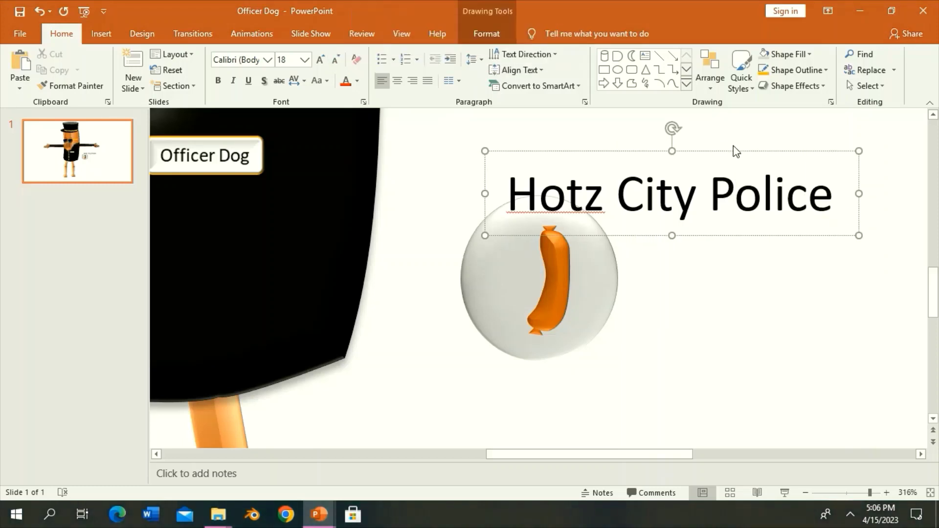
Step: Set the title to Arial Black, shrink it, and move it onto the badge centre
left_click(719, 151)
left_click(262, 57)
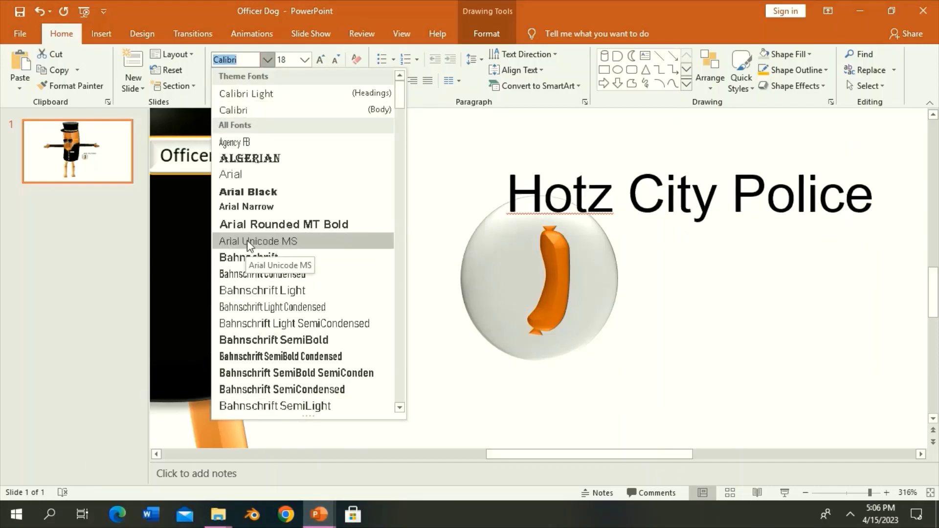
left_click(262, 192)
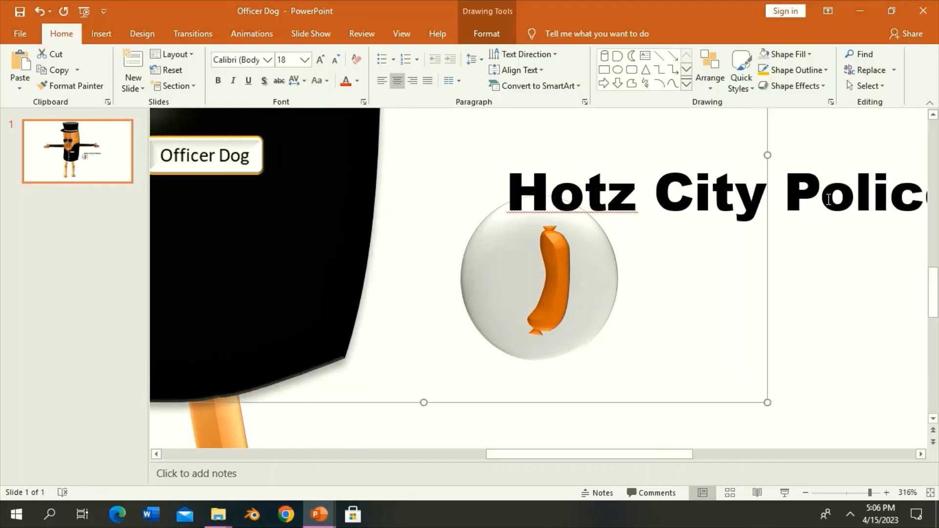
left_click(336, 59)
left_click(335, 59)
left_click(335, 59)
left_click(336, 59)
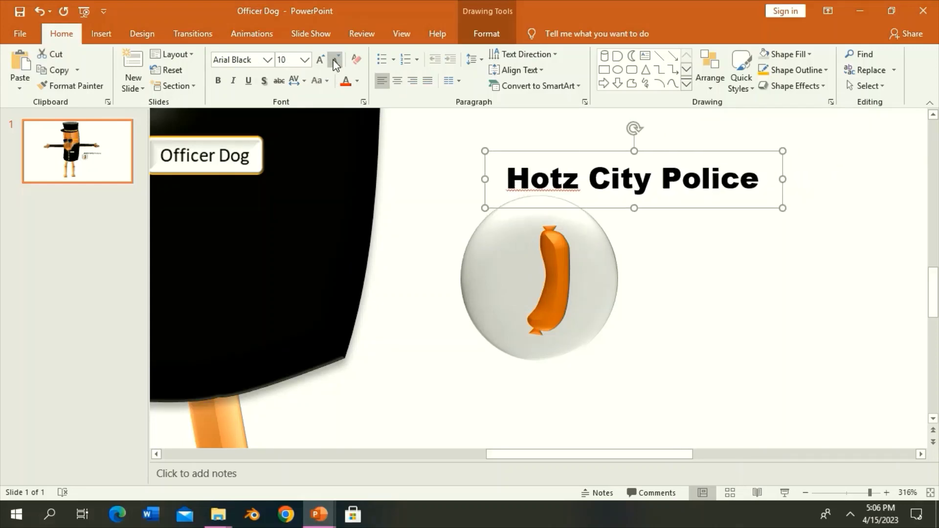
left_click(336, 59)
left_click(336, 59)
left_click_drag(617, 155, 586, 261)
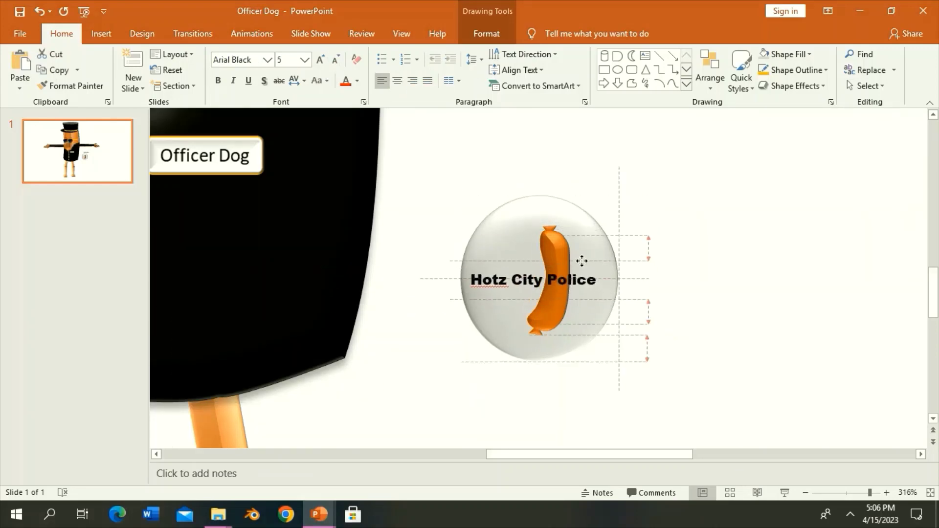
Step: Switch the title font to Bodoni MT Black at size 6
left_click(267, 60)
scroll(342, 318, "down", 1)
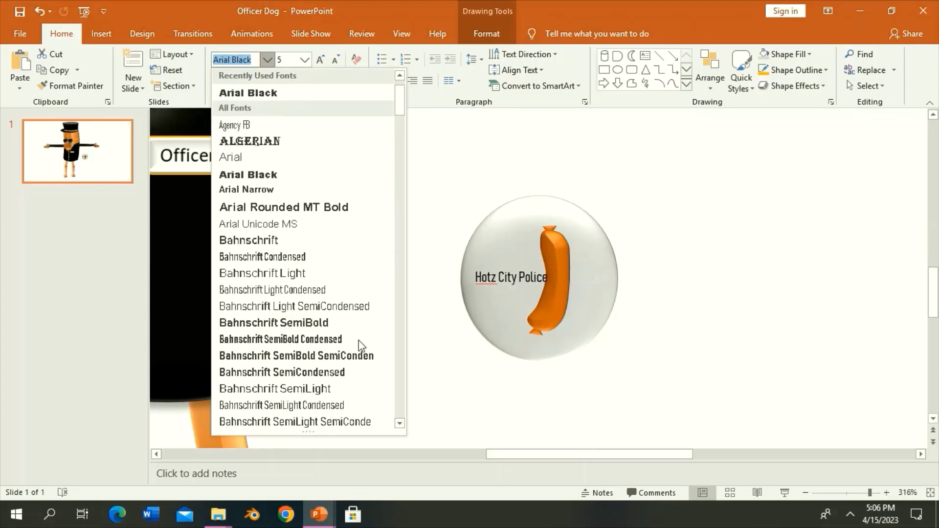
scroll(360, 342, "down", 4)
left_click(314, 321)
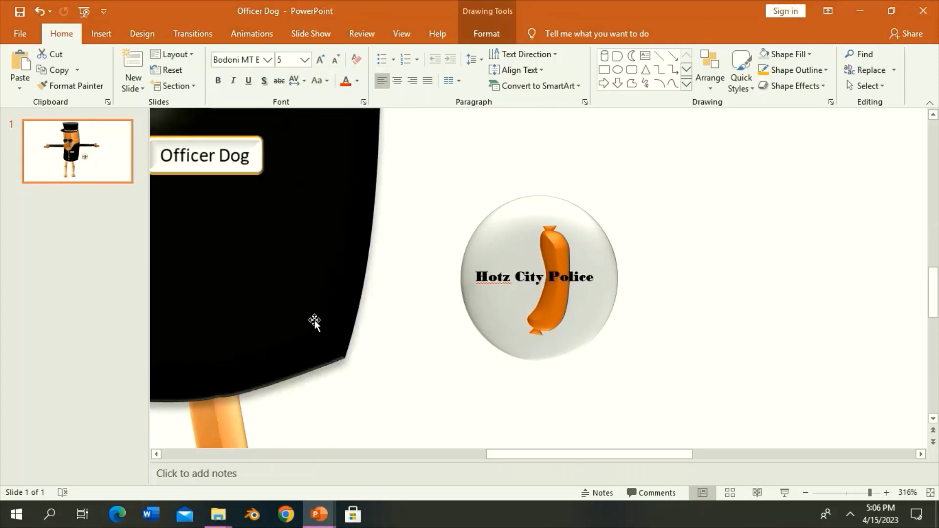
left_click(319, 61)
left_click(320, 61)
left_click(334, 64)
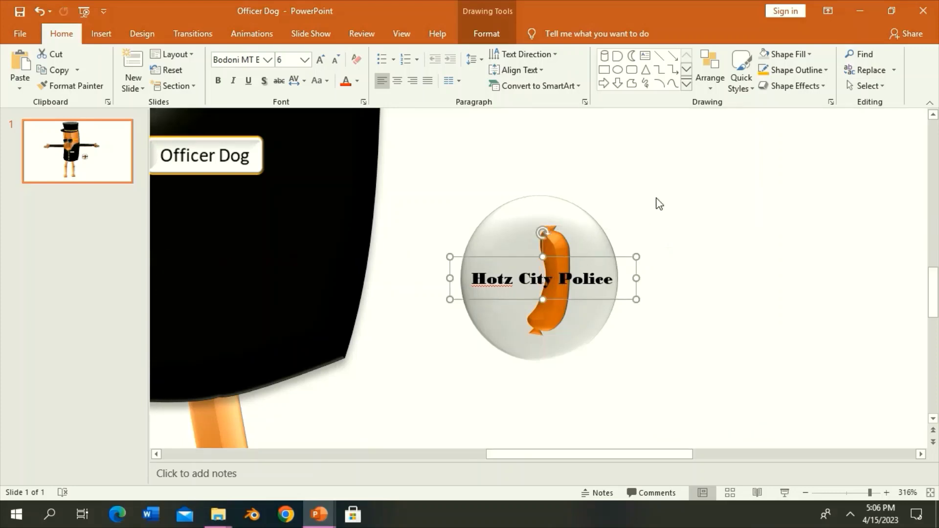
left_click(566, 236)
Step: Give the badge circle a gold outline
left_click(486, 33)
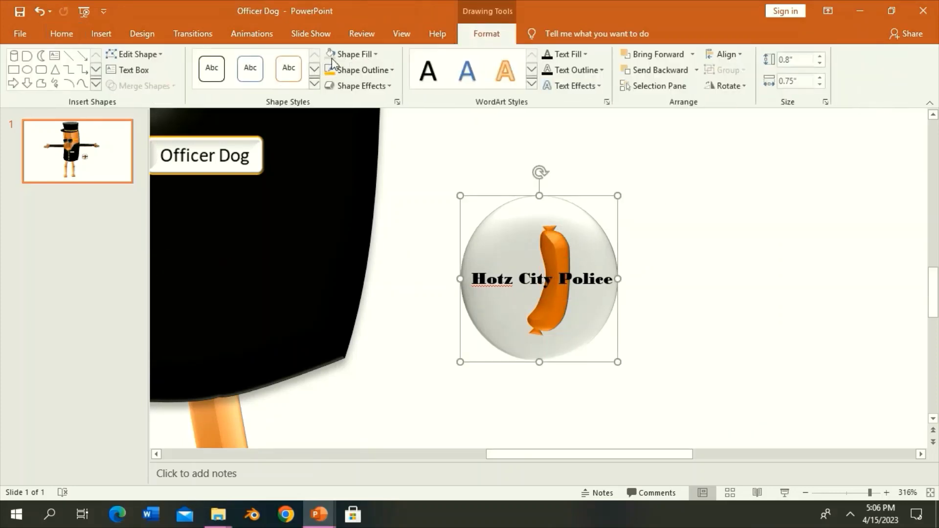
left_click(349, 54)
left_click(477, 179)
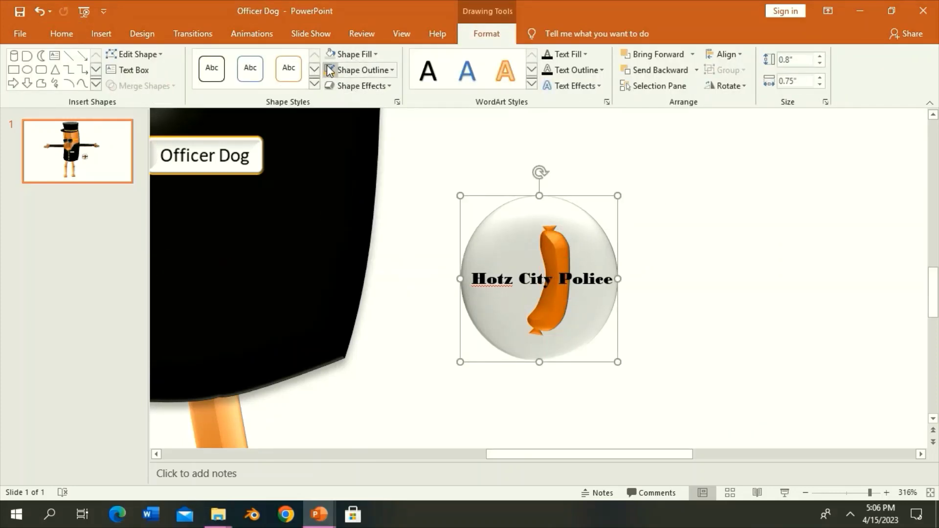
left_click(539, 131)
left_click(592, 221)
Step: Group the circle, sausage and title into one badge object
left_click_drag(697, 160, 455, 363)
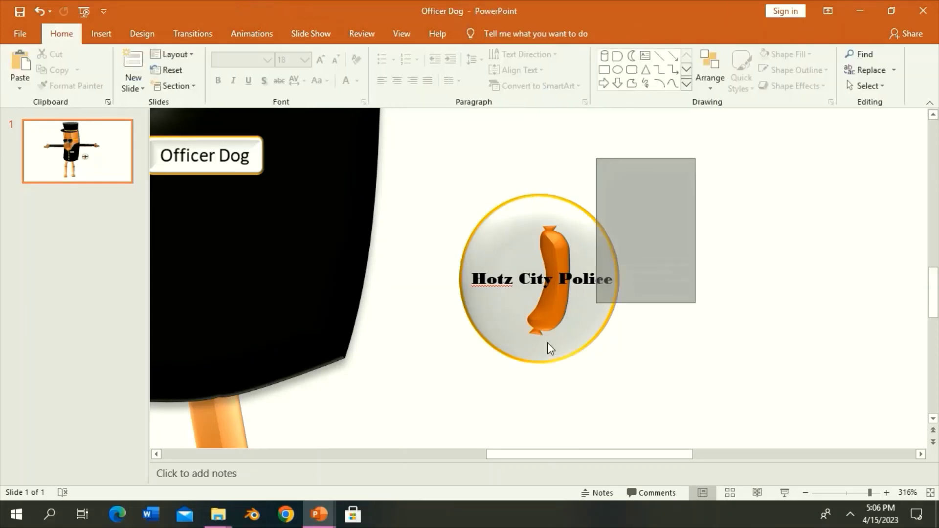
left_click(495, 35)
left_click(723, 70)
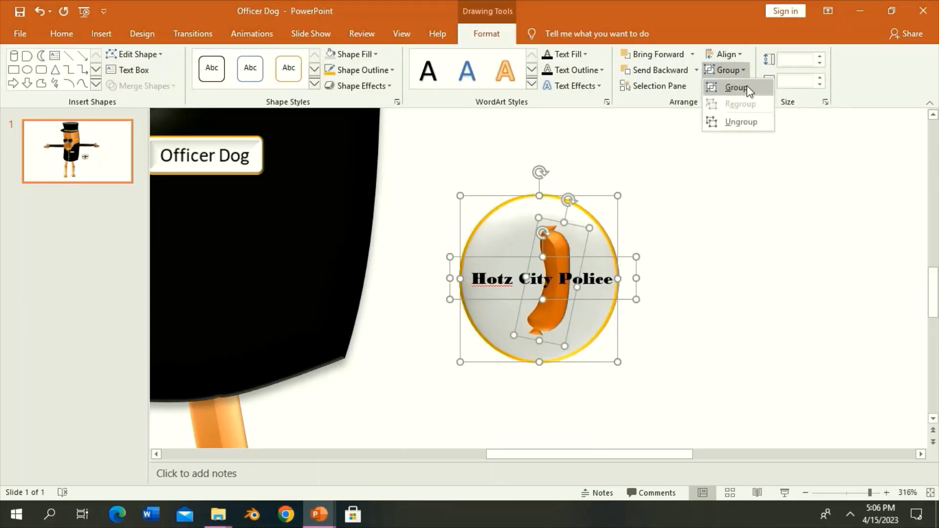
left_click(747, 87)
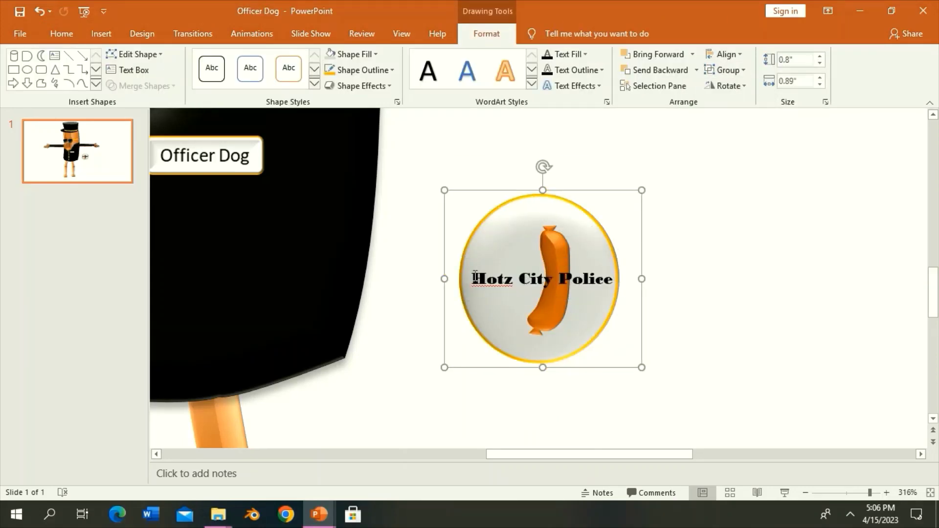
Step: Paste the badge as a picture, shrink it onto the jacket chest, and delete the large original
left_click(62, 33)
left_click(20, 88)
left_click(39, 120)
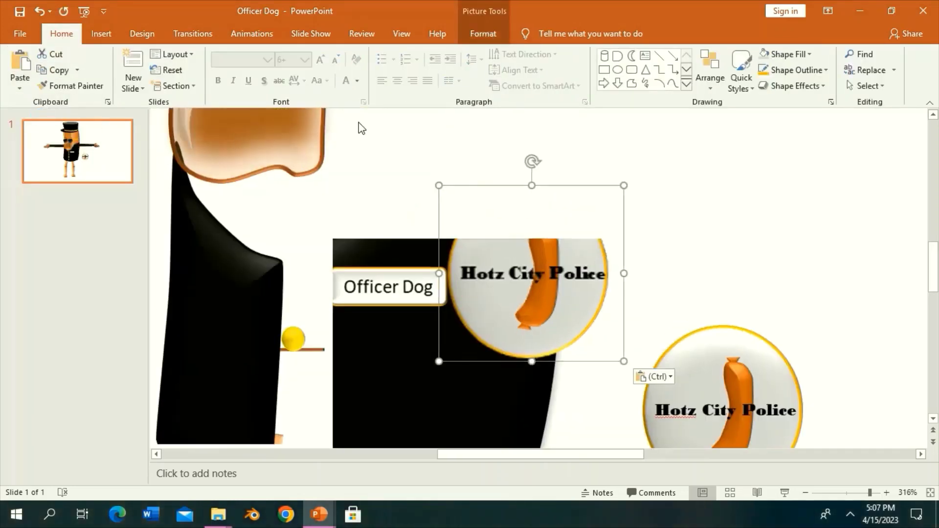
mouse_move(624, 188)
left_mouse_down()
mouse_move(532, 309)
mouse_move(505, 321)
mouse_move(231, 298)
left_mouse_up()
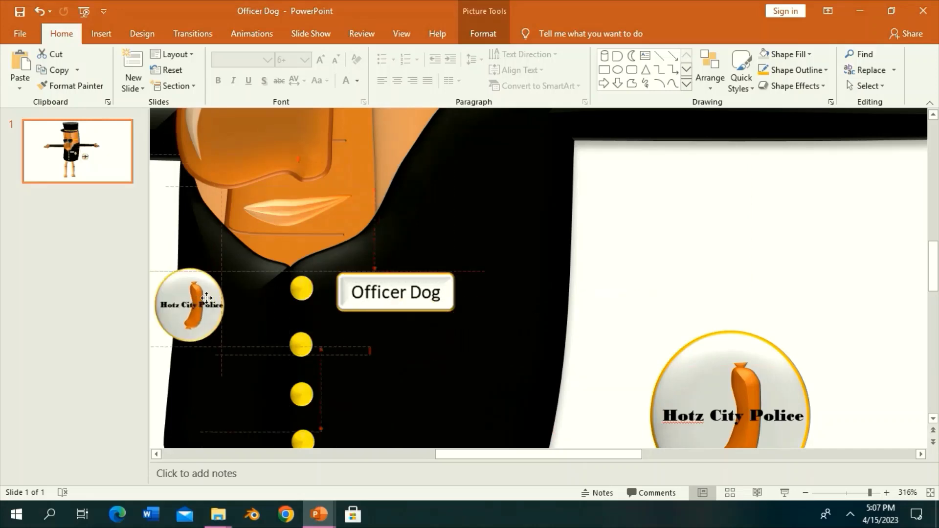
left_click(754, 361)
key("Delete")
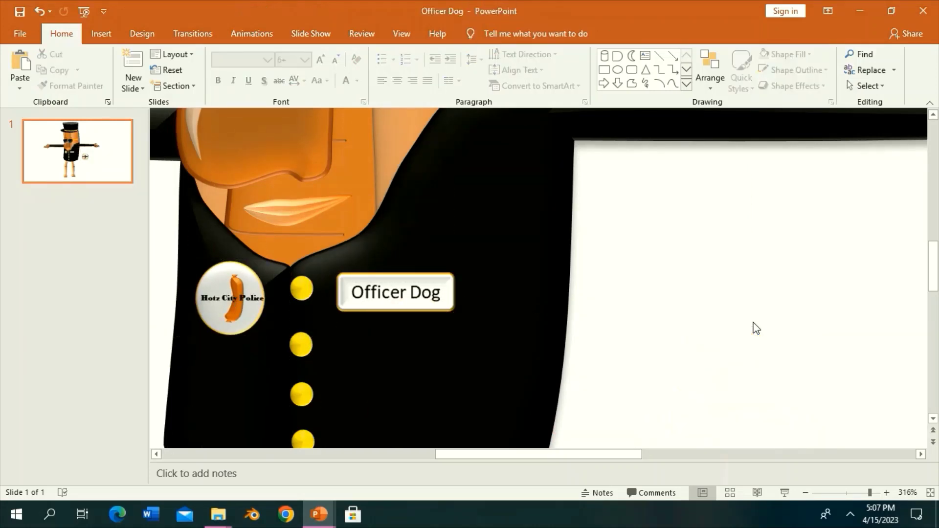
Step: Duplicate both feet over the originals and fill the copies black as shoes
left_click(841, 494)
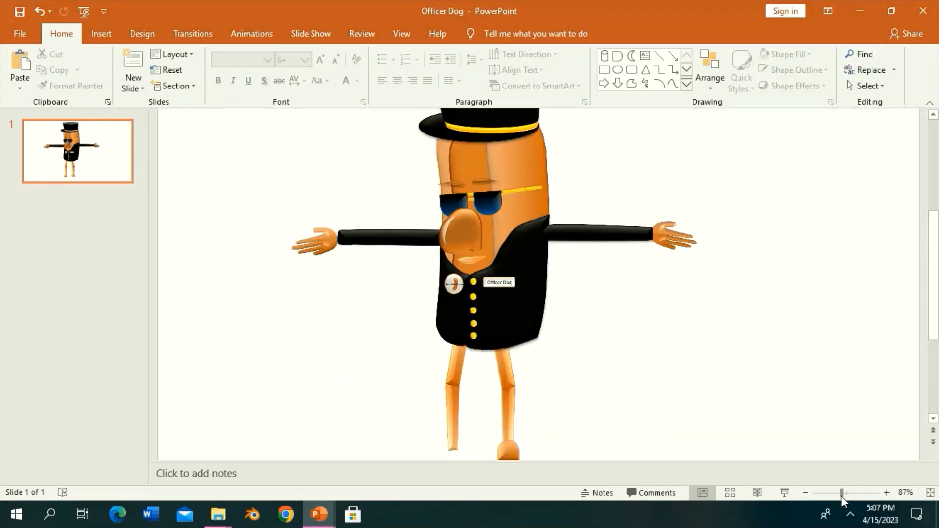
left_click(511, 418)
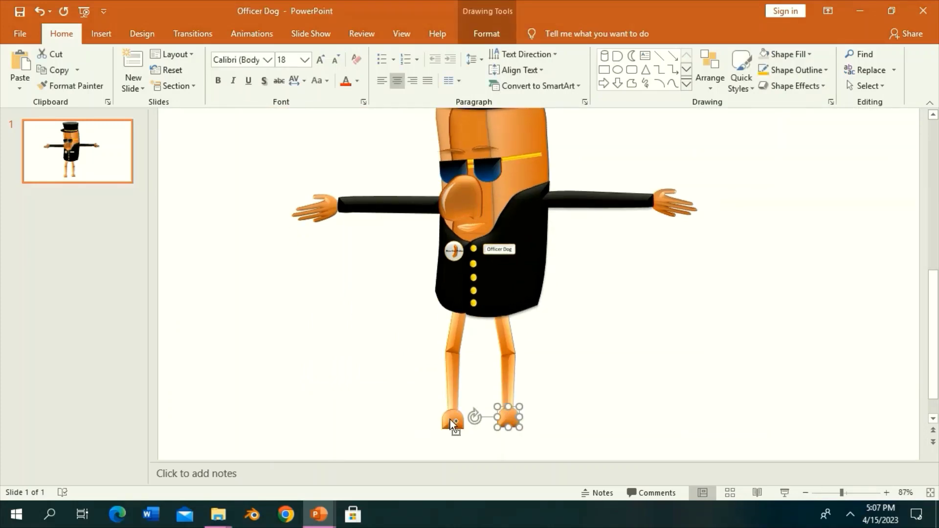
left_click(452, 423, "ctrl")
key("ctrl+d")
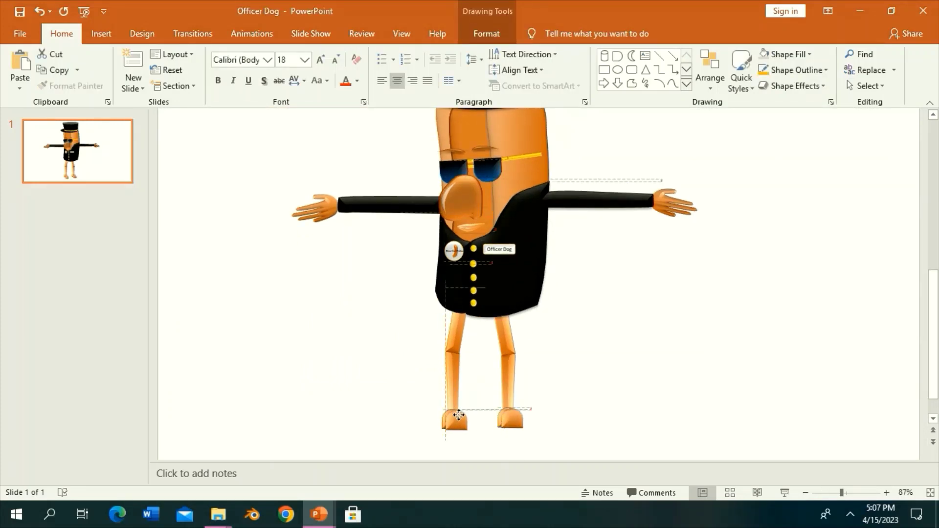
left_click_drag(466, 426, 458, 418)
left_click(844, 494)
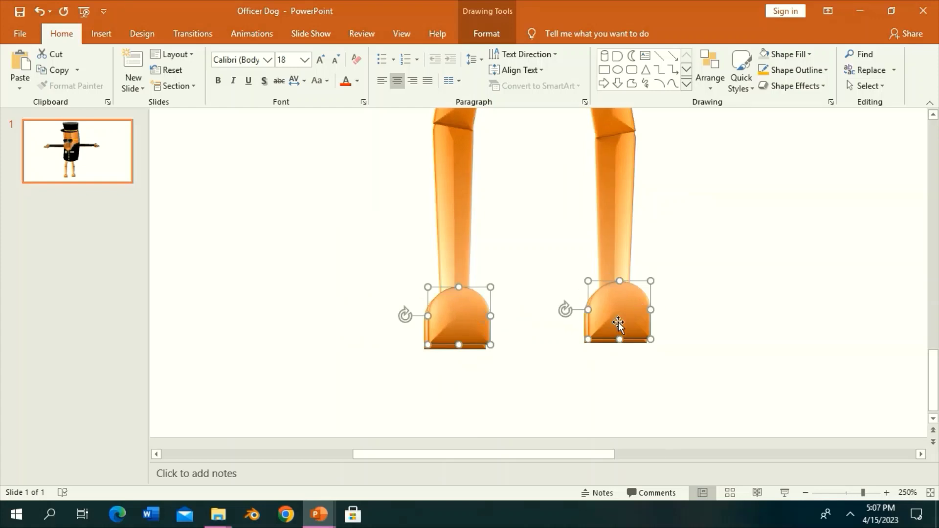
left_click_drag(620, 324, 611, 326)
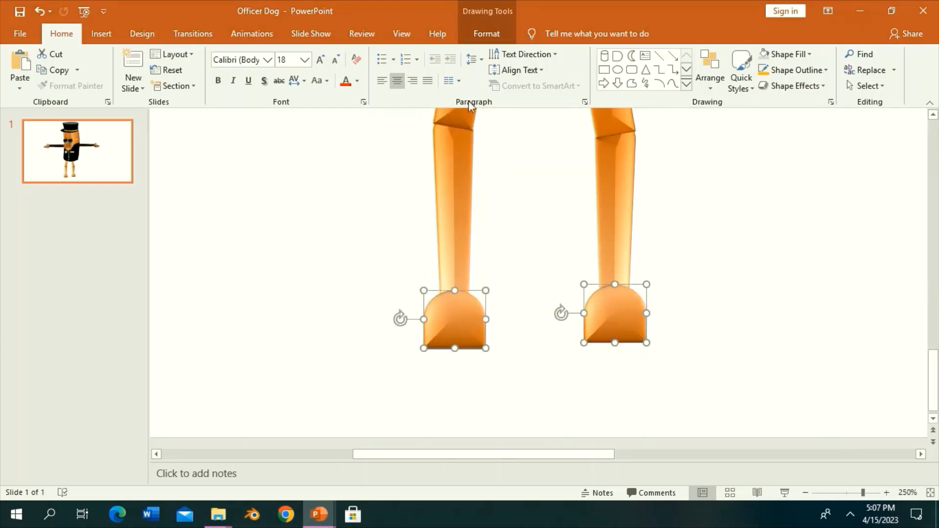
left_click(487, 33)
left_click(351, 54)
left_click(341, 85)
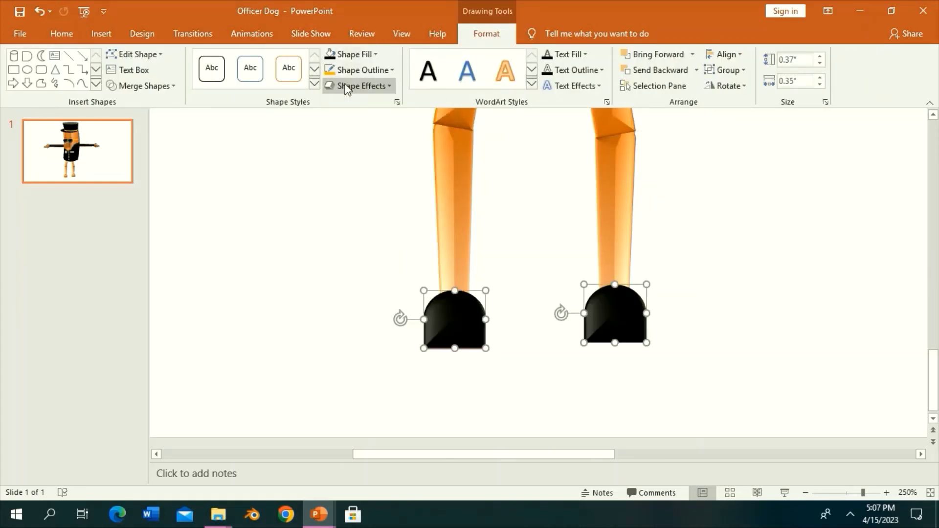
key("Escape")
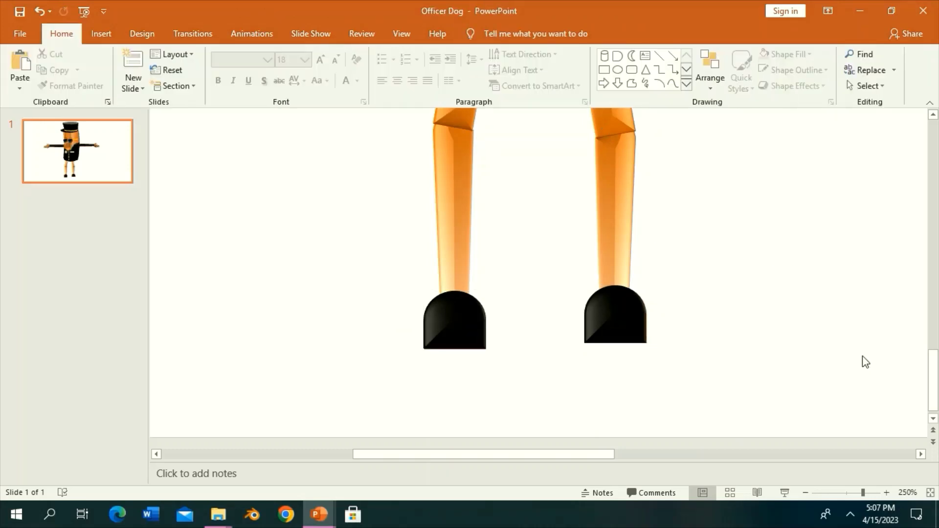
Step: Nudge the right shoe slightly right and down, then fit the whole slide in the window
left_click(629, 338)
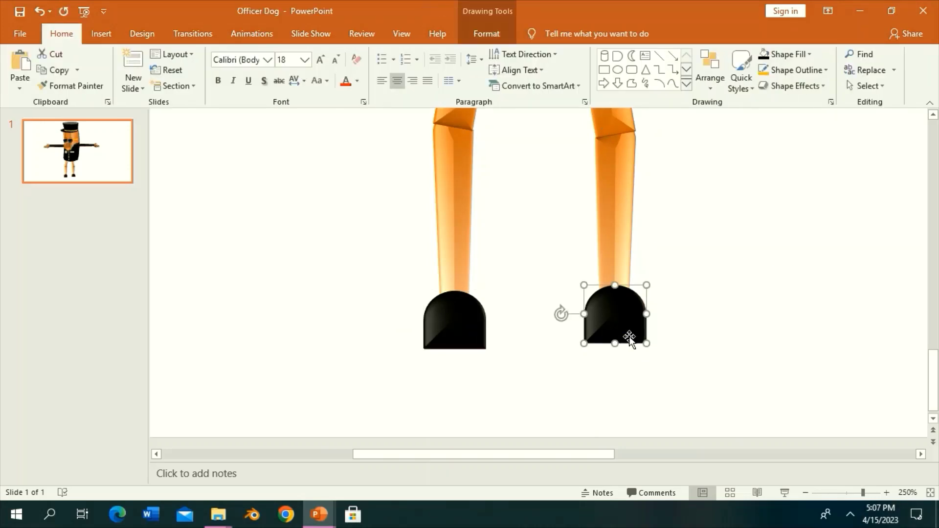
key("ctrl+Right")
key("ctrl+Down")
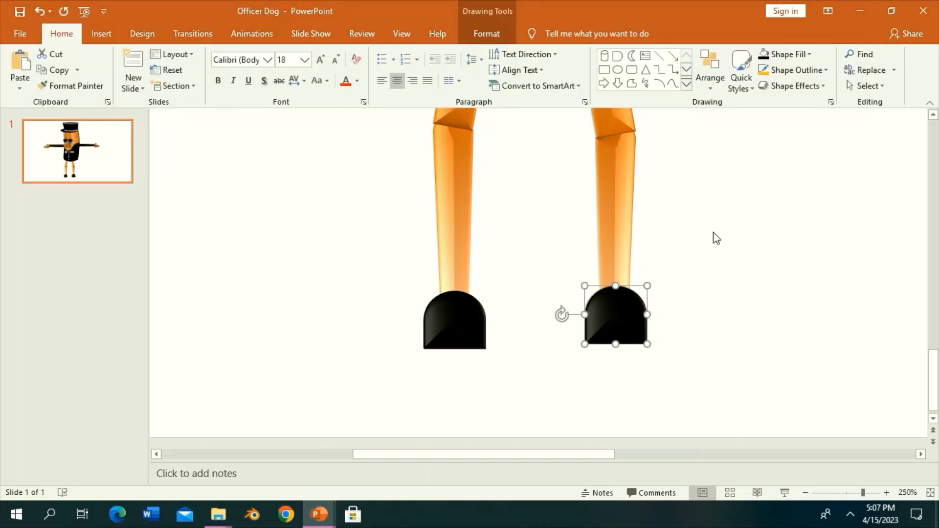
left_click(717, 243)
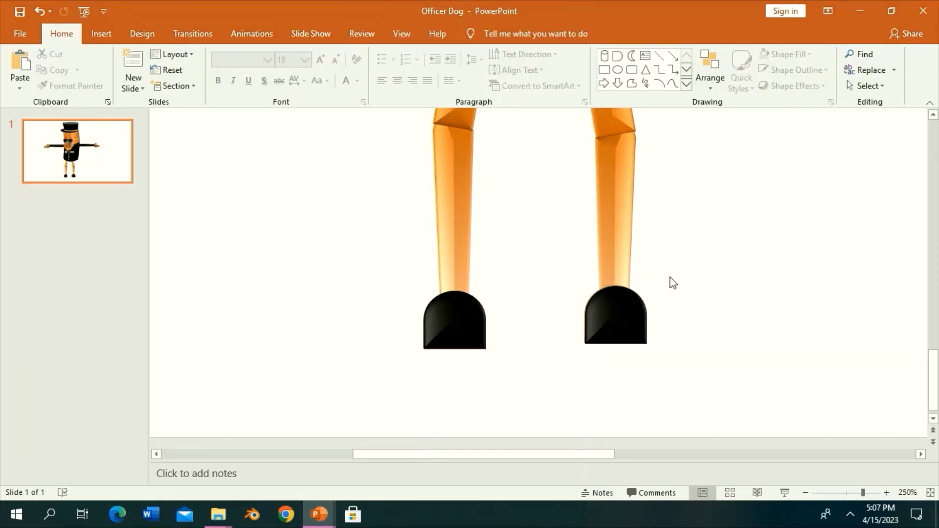
left_click_drag(615, 314, 615, 319)
left_click(670, 319)
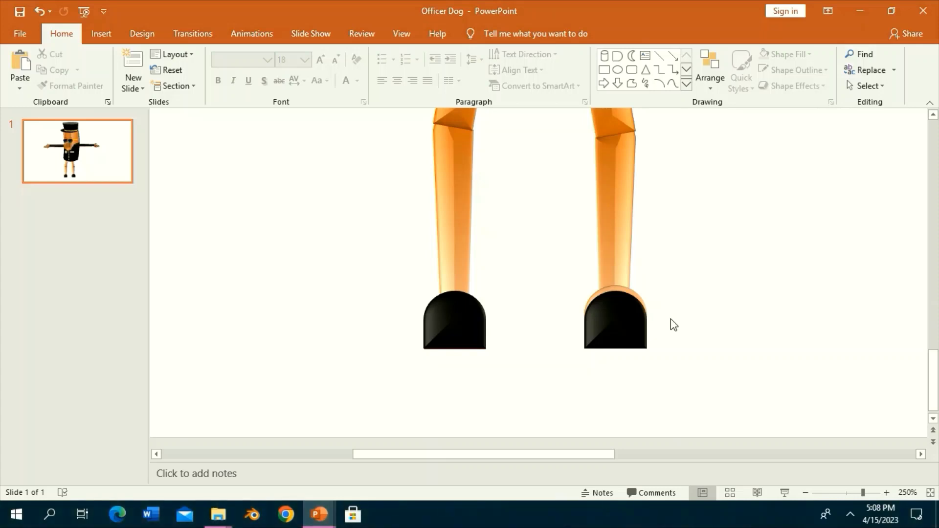
left_click(621, 288)
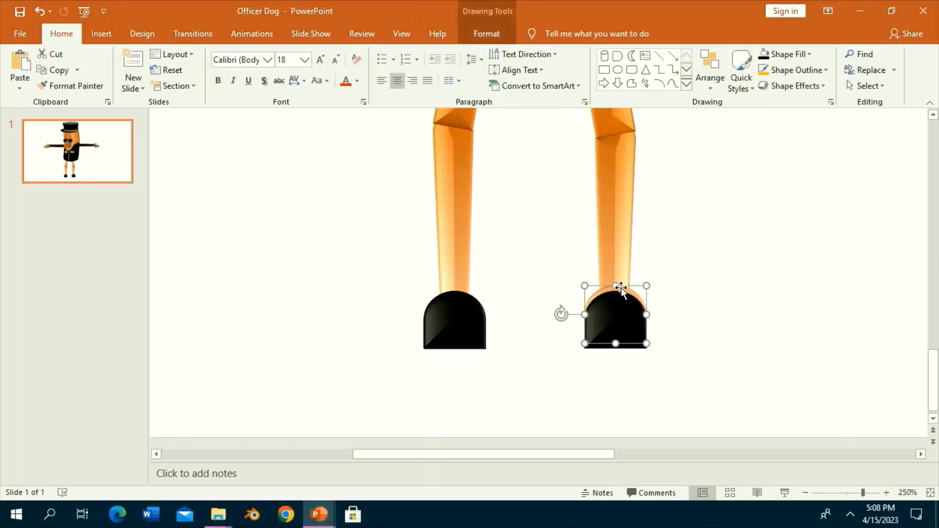
left_click(665, 186)
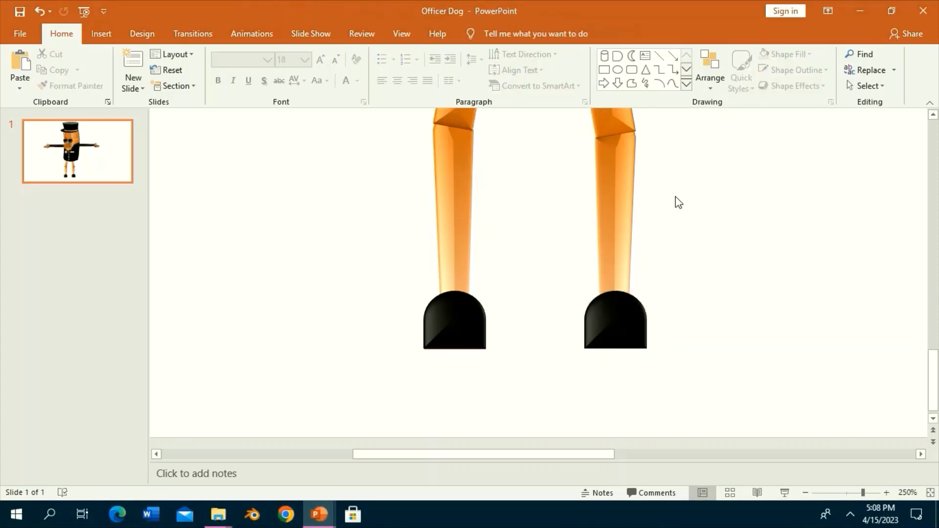
left_click(829, 493)
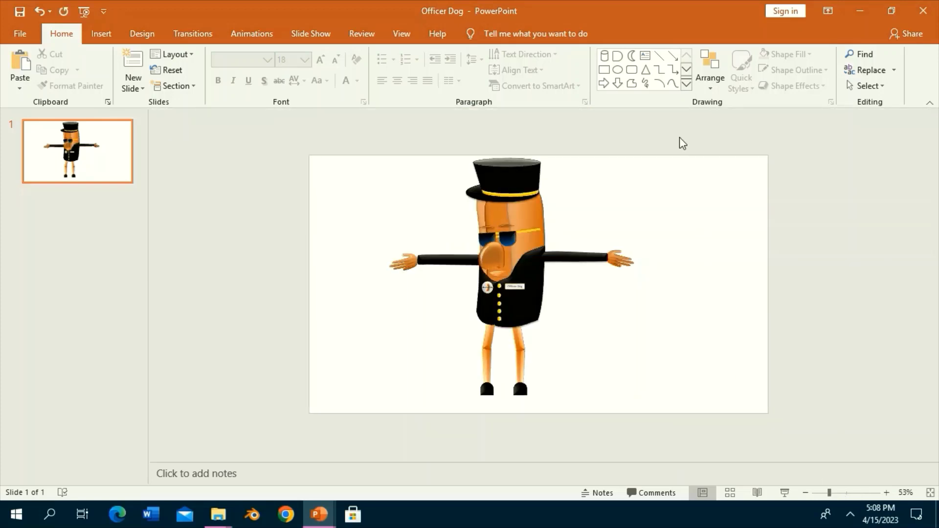
Step: Select all the officer's parts, group them, and nudge the group slightly right and down
left_click_drag(466, 322, 366, 377)
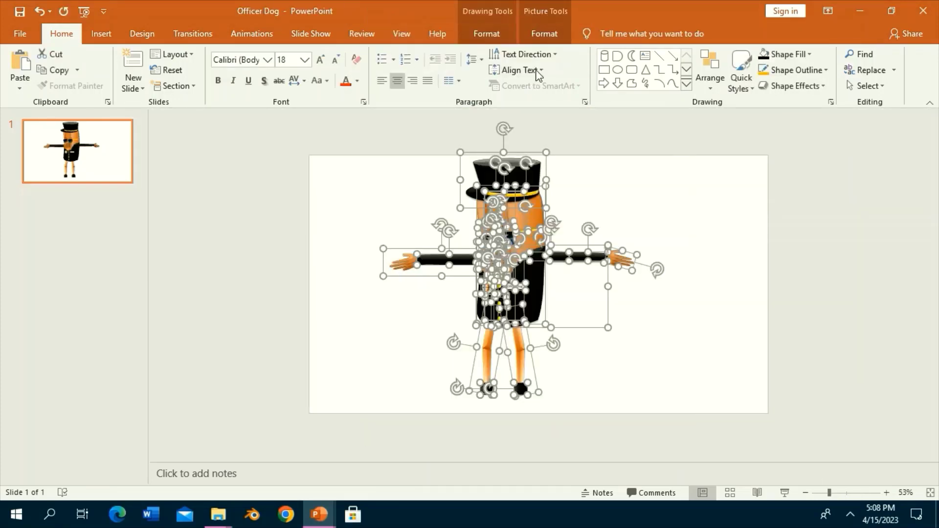
left_click(544, 33)
left_click(744, 70)
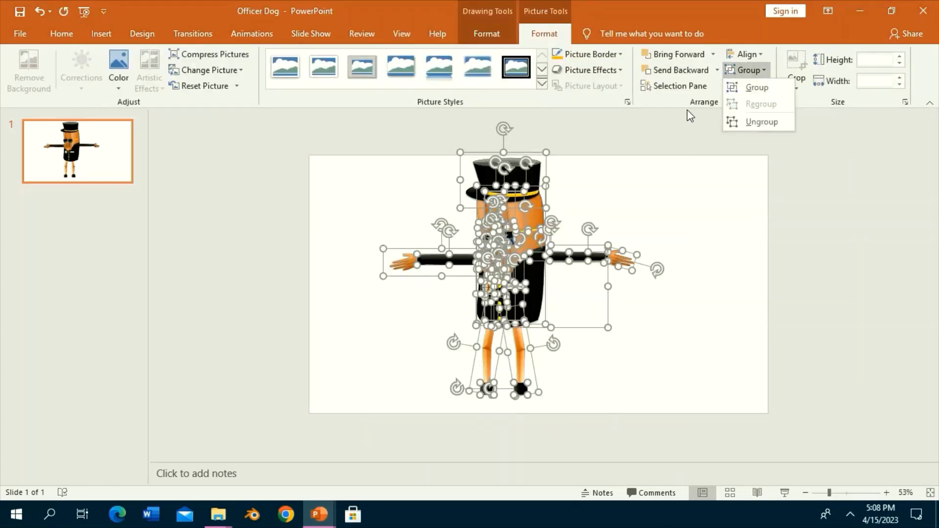
left_click(756, 88)
left_click_drag(574, 179, 599, 185)
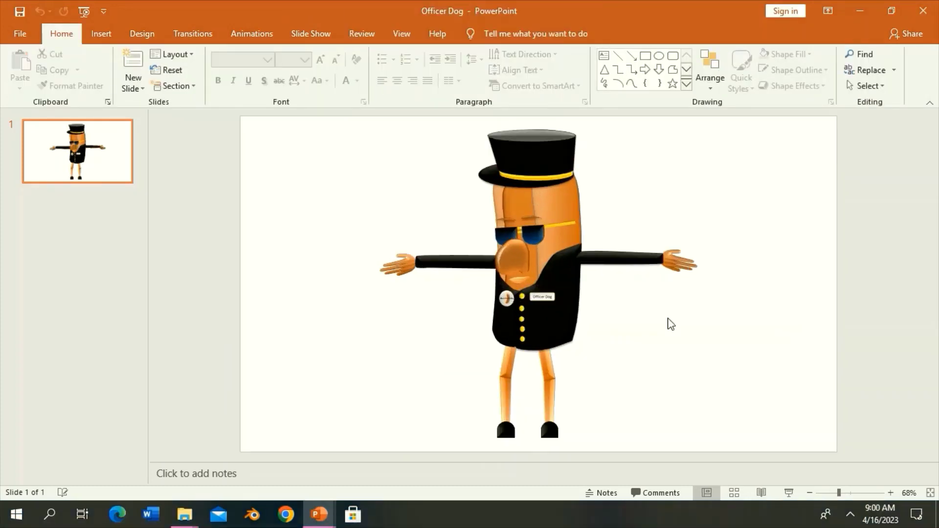
Step: Zoom in and scroll down to inspect the character's legs
left_click_drag(838, 492, 854, 493)
scroll(774, 363, "down", 2)
scroll(773, 362, "down", 3)
scroll(773, 363, "down", 2)
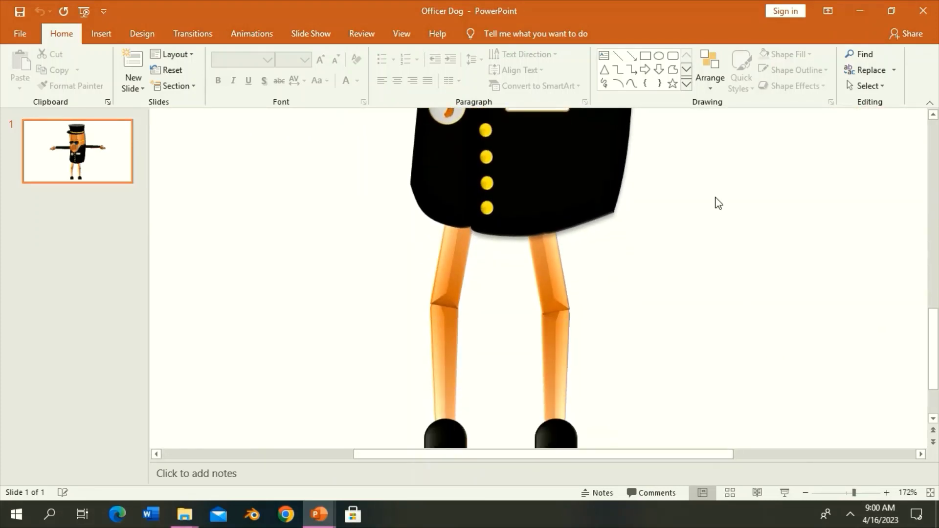
Step: Trace a curved trouser-leg shape over the left leg and give it the blue style
left_click(631, 83)
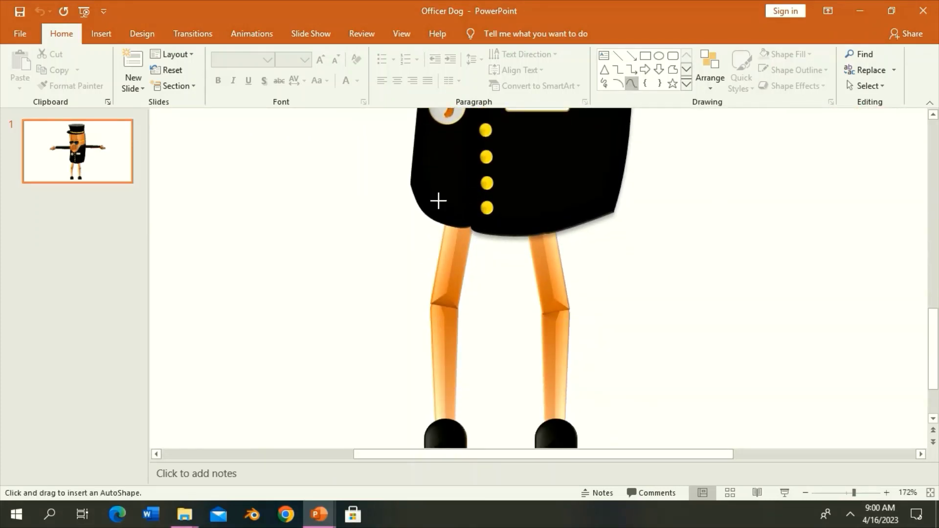
left_click(415, 320)
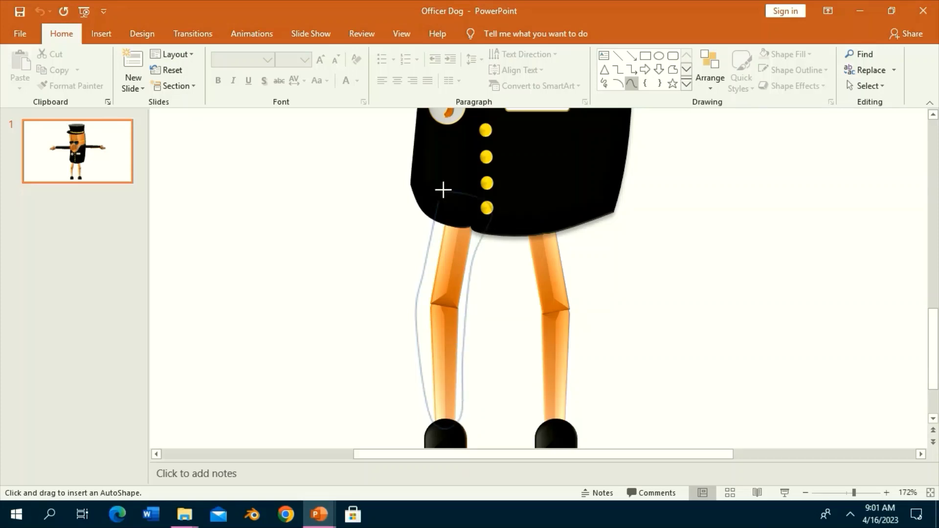
left_click(442, 206)
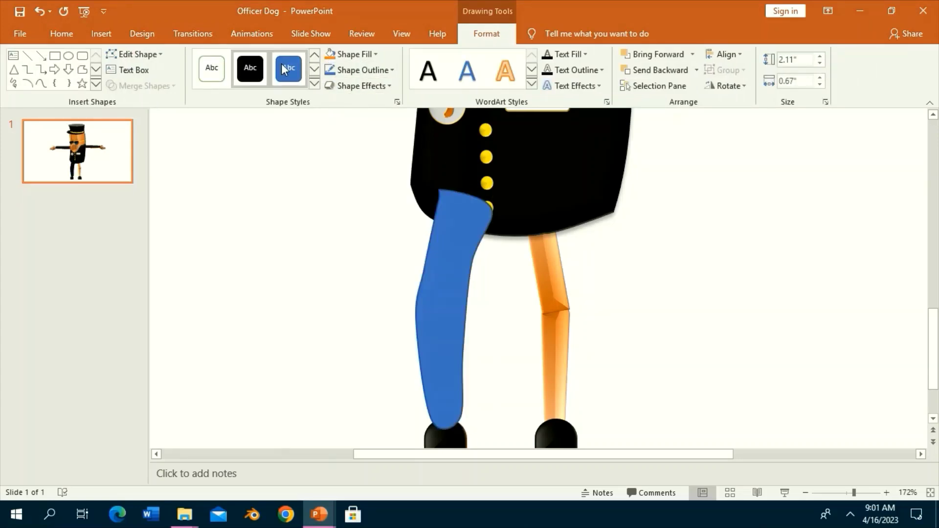
left_click(287, 68)
Step: Edit the trouser leg's points to refine its side and bottom-corner outline
left_click(134, 54)
left_click(147, 89)
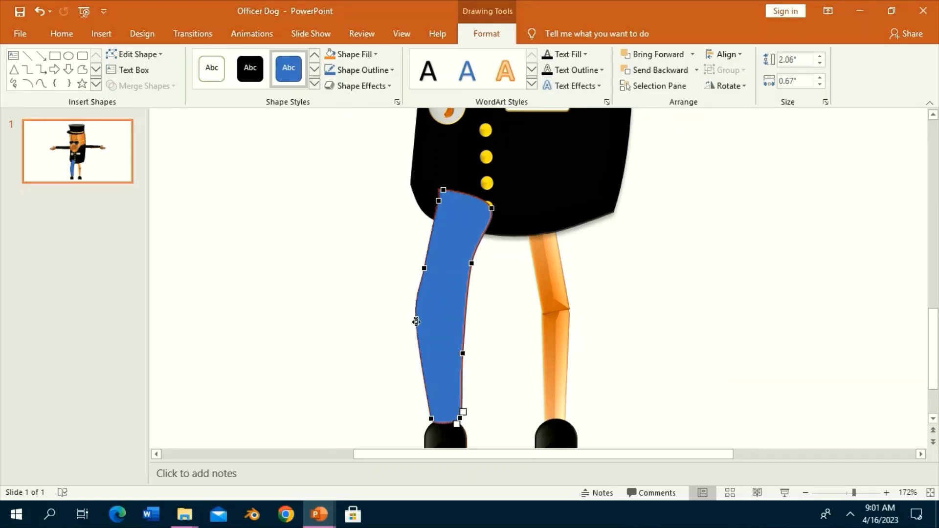
left_click_drag(417, 321, 421, 317)
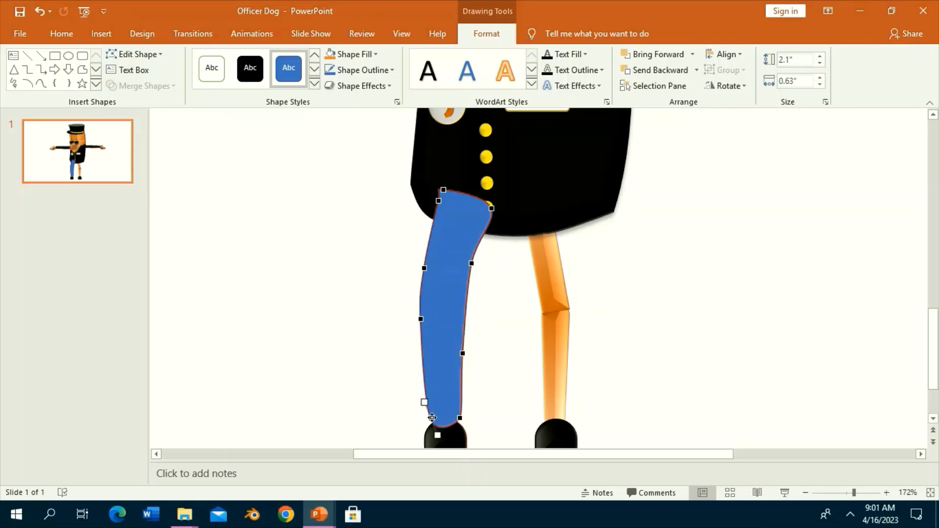
left_click_drag(430, 423, 431, 420)
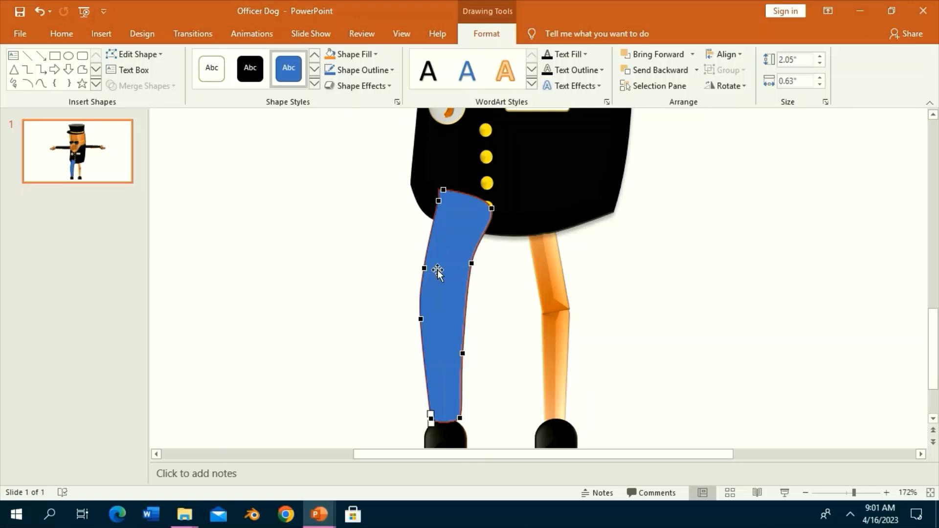
left_click_drag(472, 263, 467, 260)
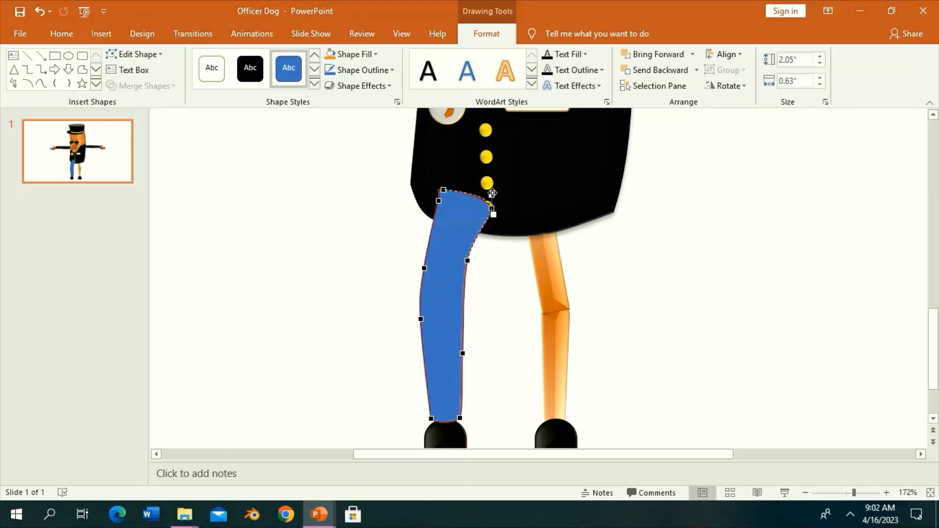
left_click(642, 269)
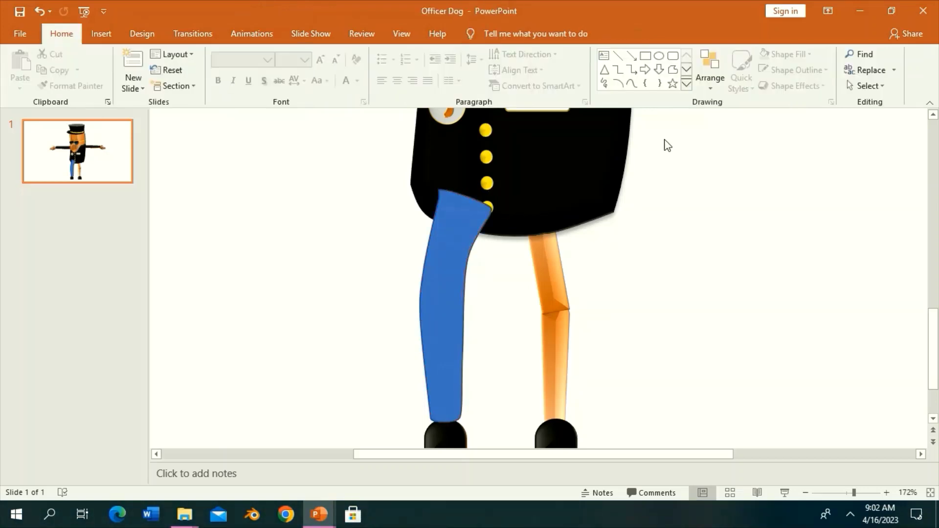
left_click(587, 189)
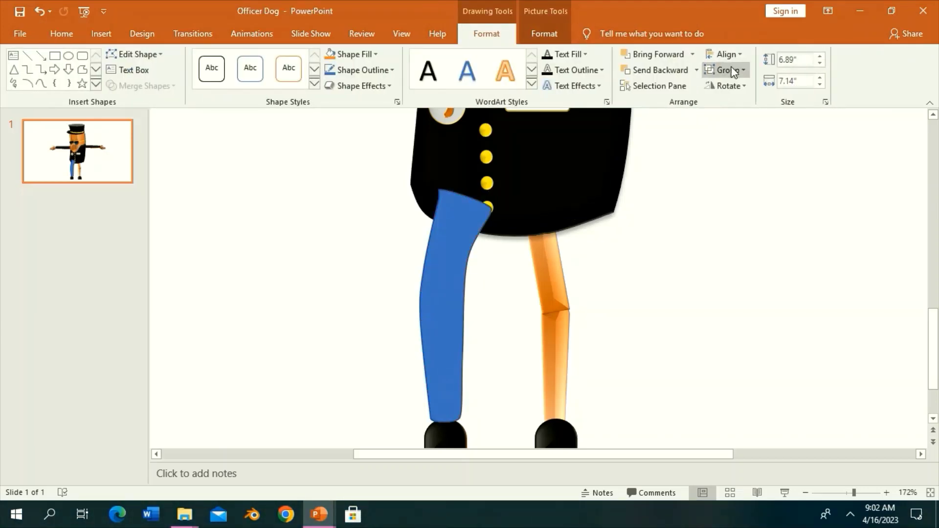
Step: Ungroup the officer and hide Freeform: Shape 72 and Freeform: Shape 70 in the Selection Pane
left_click(727, 70)
left_click(733, 123)
left_click(630, 87)
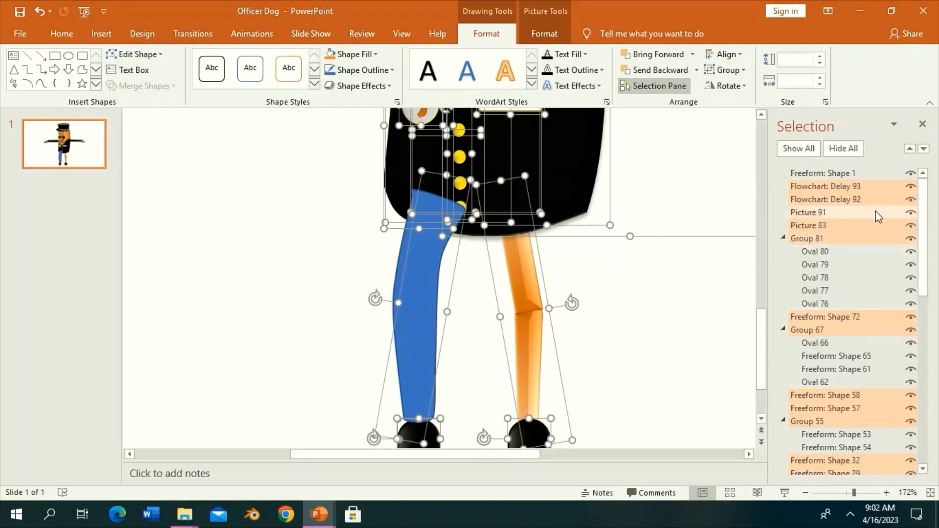
left_click(613, 324)
left_click(550, 159)
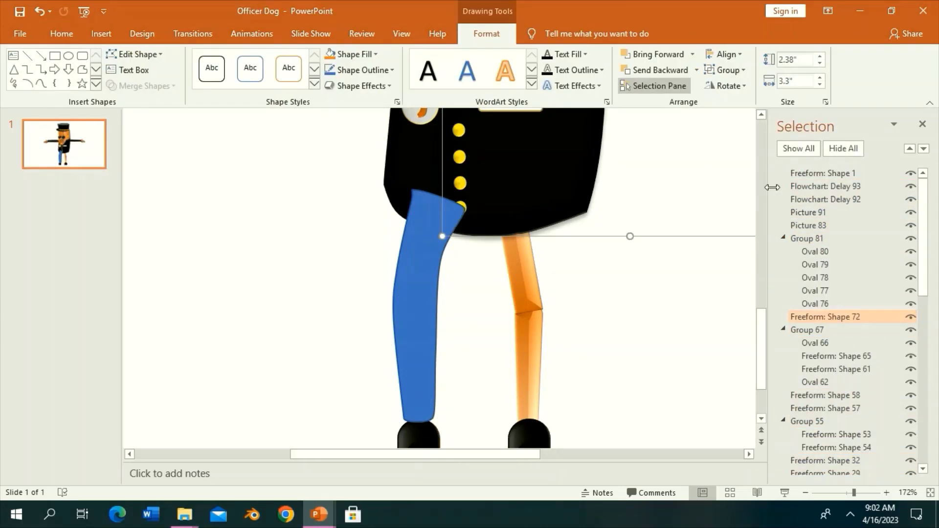
left_click(911, 317)
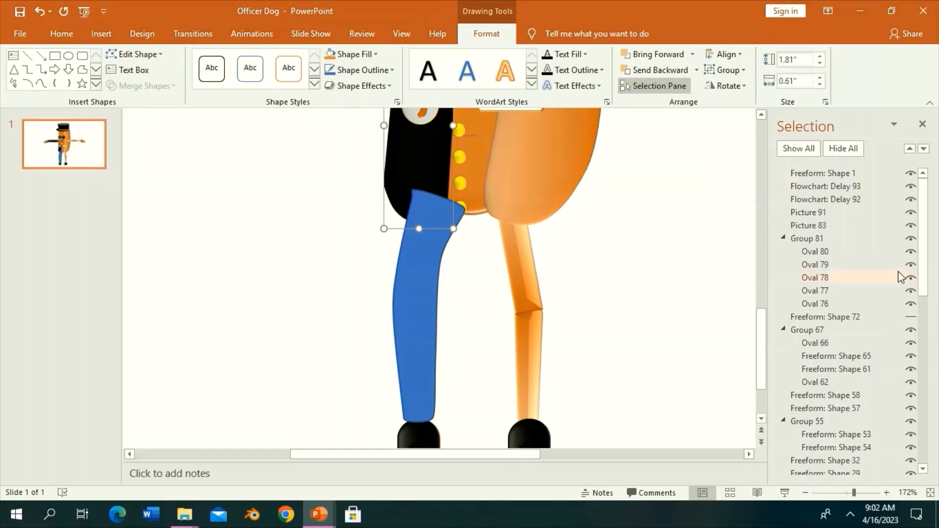
scroll(899, 276, "down", 5)
left_click(911, 341)
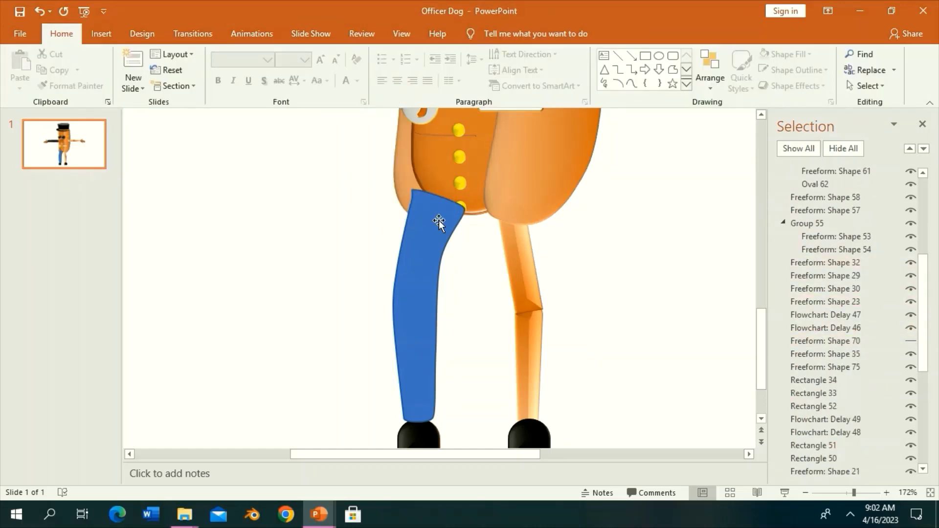
Step: Draw a brace shape beside the leg, then delete the stray brace
left_click(439, 221)
key("Escape")
left_click(646, 83)
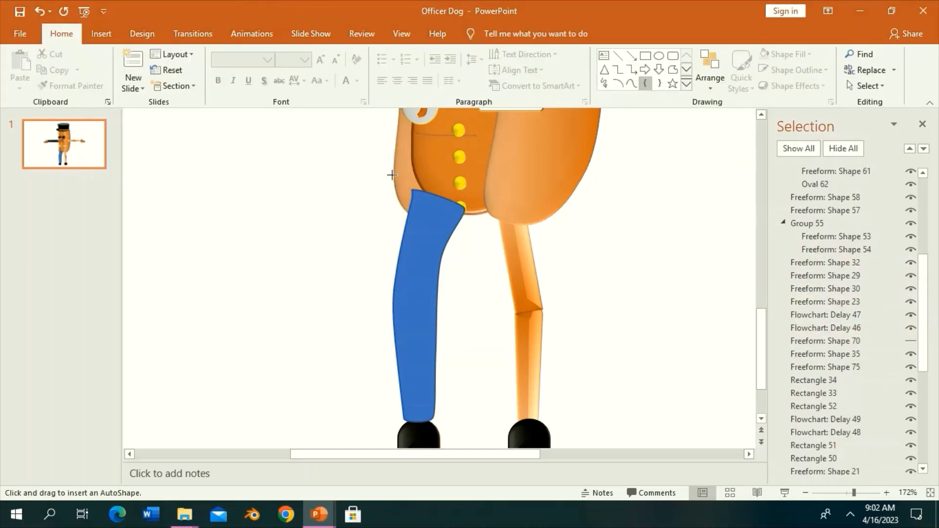
left_click_drag(392, 172, 415, 293)
key("Delete")
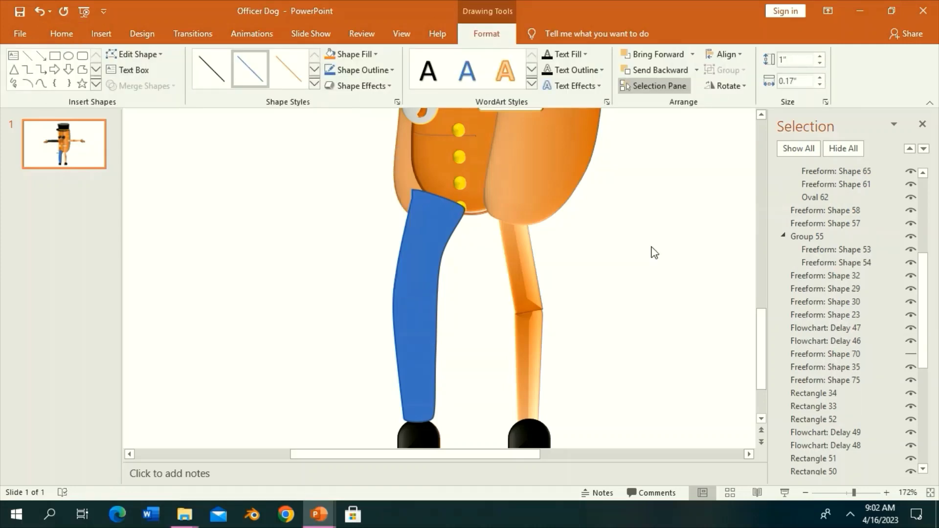
Step: Draw a curved blue hip piece from the body's left side across to the right leg's top
left_click(631, 83)
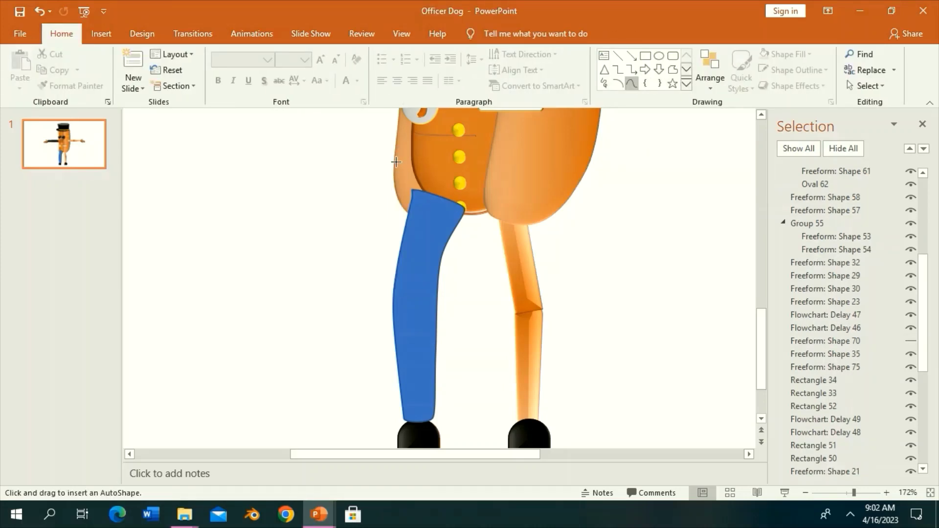
left_click(391, 195)
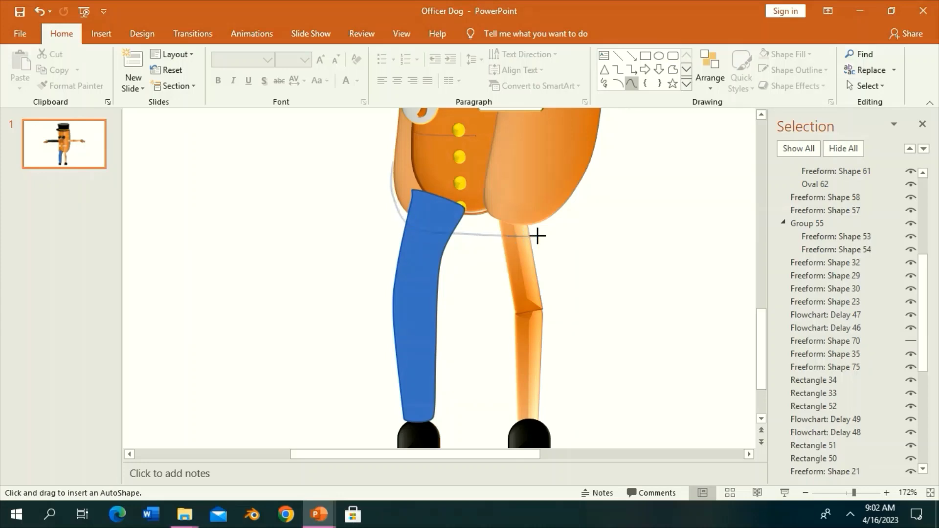
left_click(535, 234)
left_click(577, 178)
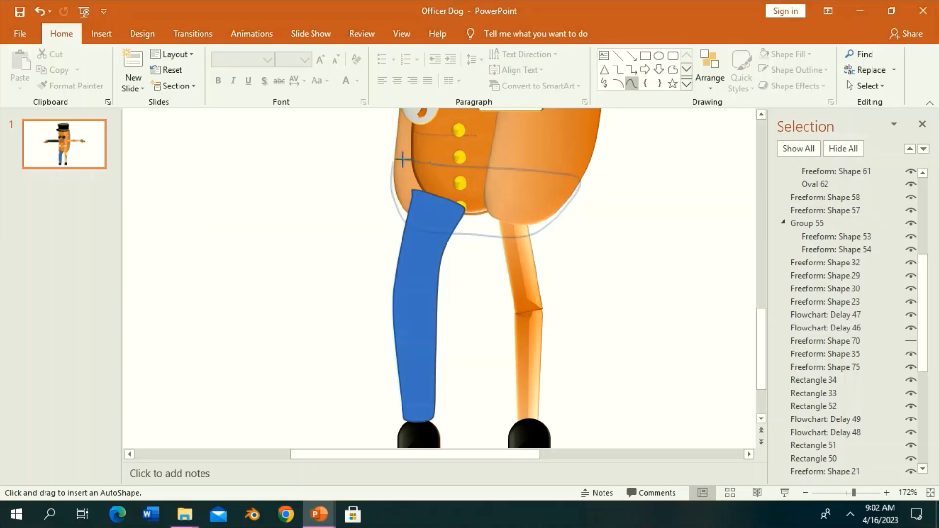
left_click(402, 159)
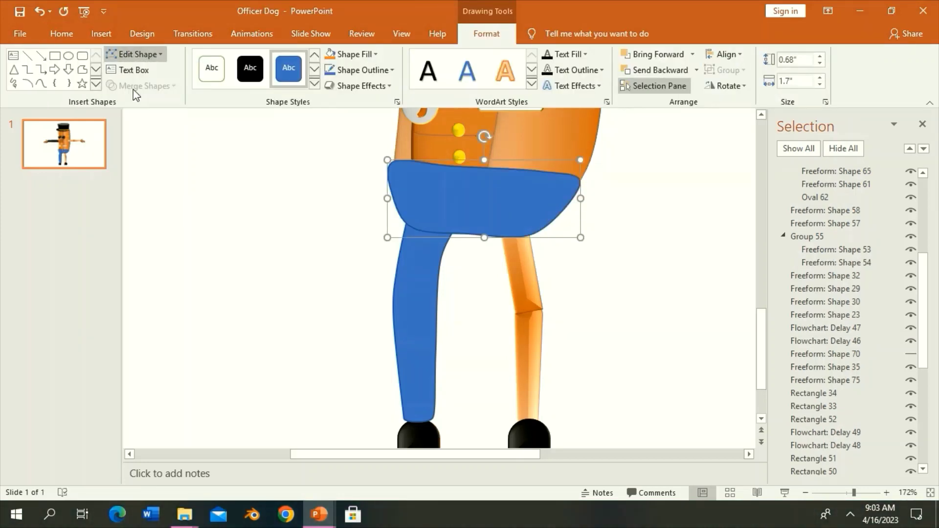
Step: Adjust the hip piece's top-left corner, right side and bottom-right curve
left_click_drag(402, 157, 392, 161)
left_click_drag(580, 183, 582, 186)
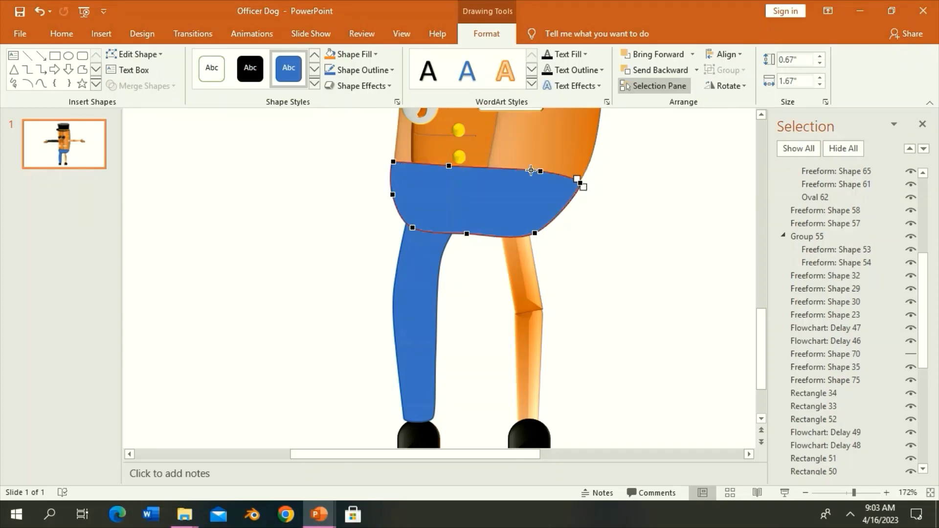
left_click(536, 233)
left_click(582, 231)
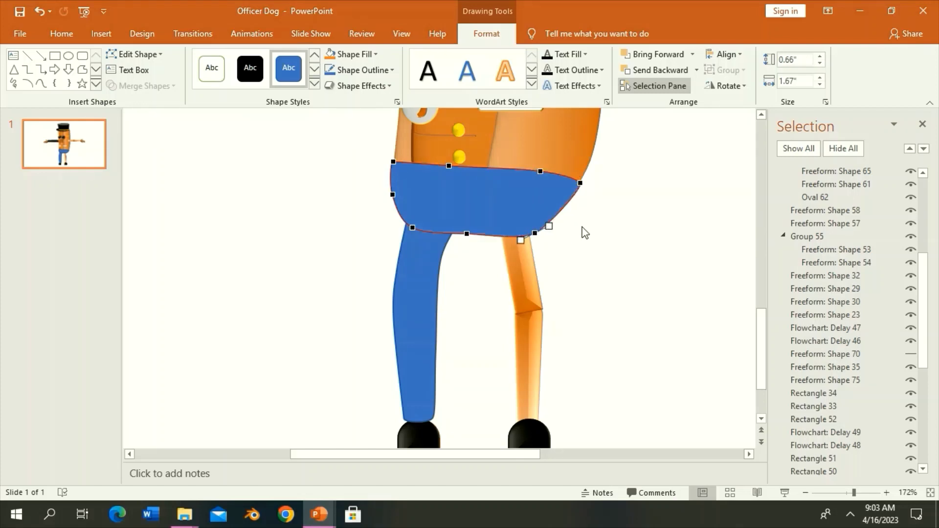
left_click(427, 332)
Step: Duplicate the trouser leg, flip it horizontally, and place it over the right leg
key("ctrl+d")
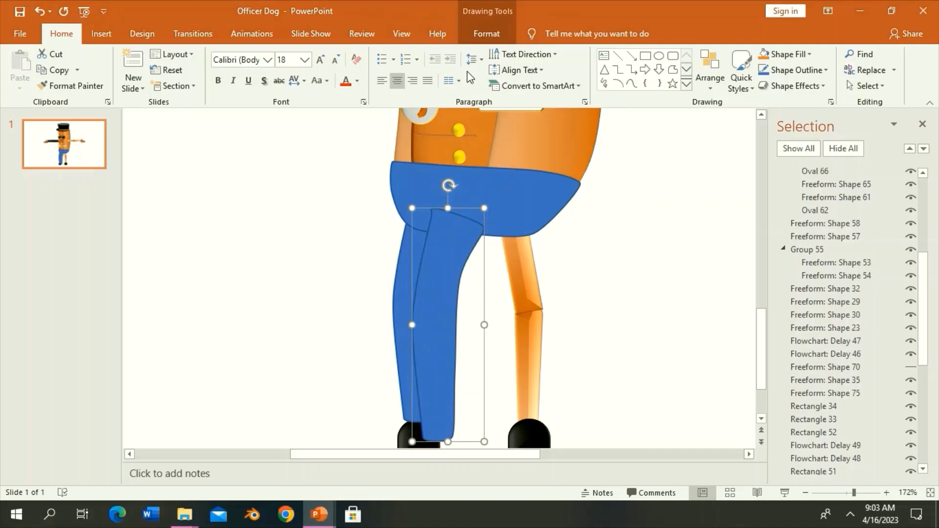
left_click(474, 37)
left_click(725, 86)
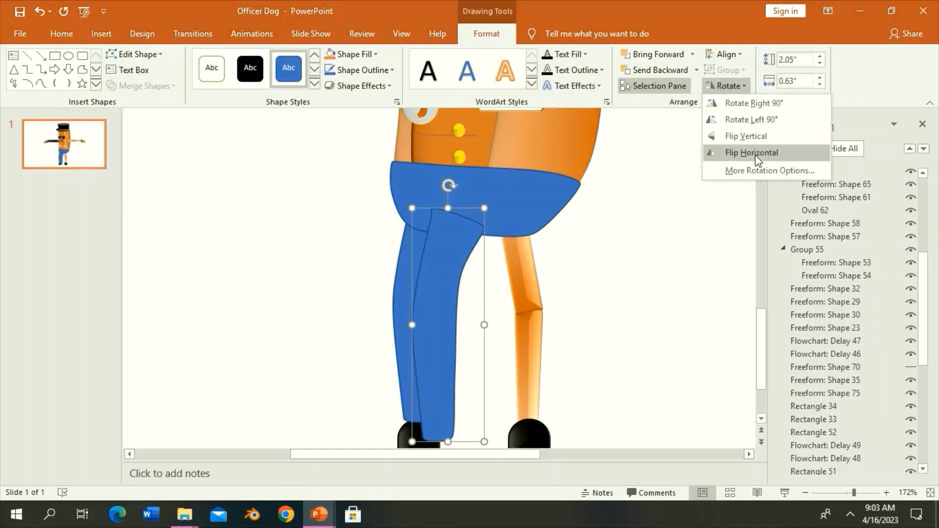
left_click(708, 152)
mouse_move(478, 236)
left_mouse_down()
mouse_move(468, 292)
mouse_move(528, 272)
left_mouse_up()
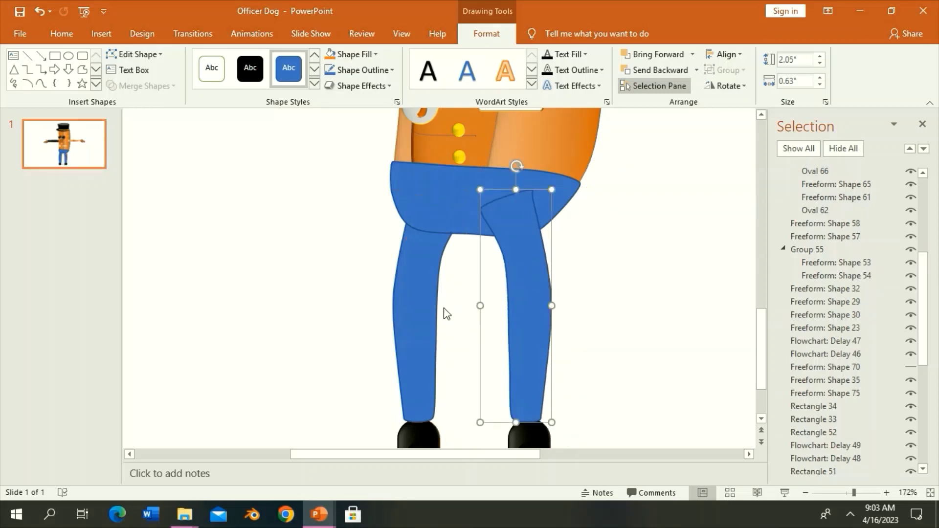
Step: Union both trouser legs and the waistband into a single trousers shape
left_click(415, 342, "shift")
left_click(443, 203, "shift")
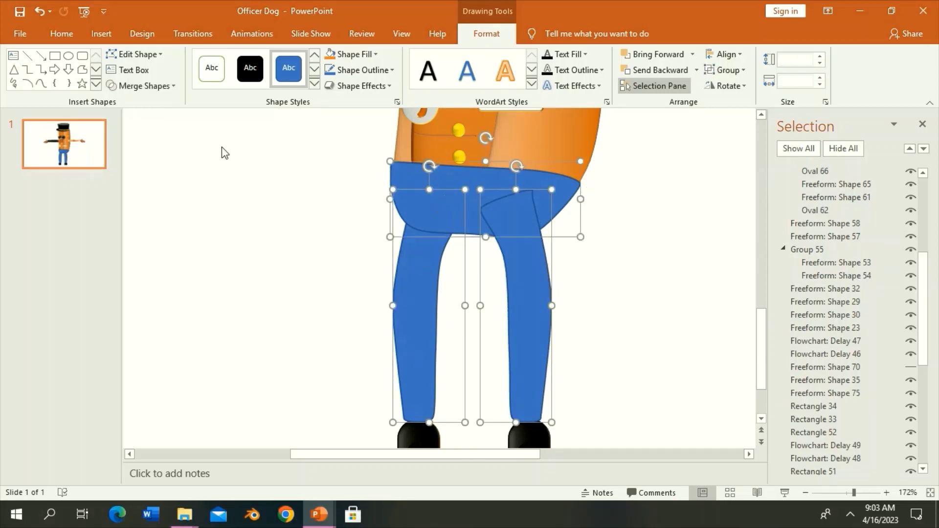
left_click(153, 88)
left_click(146, 104)
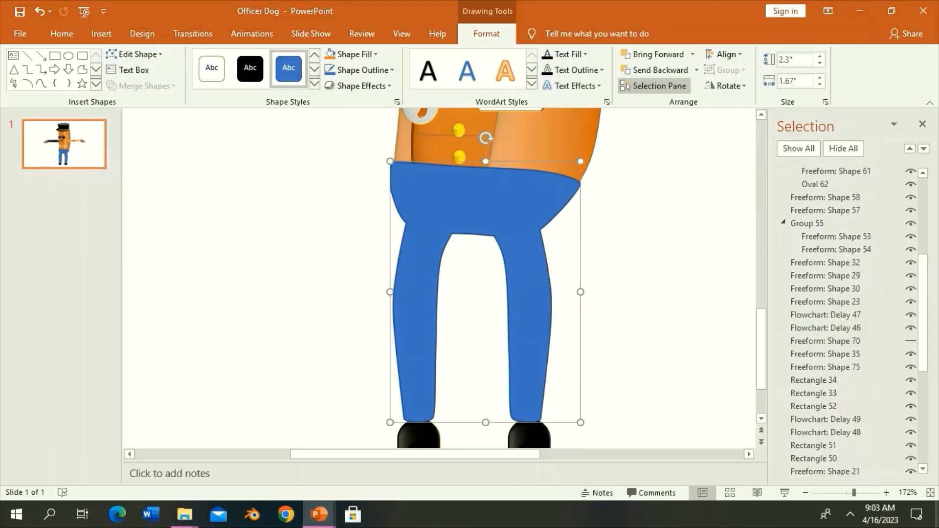
Step: Give the trousers the black shape style and a shaded 3-D effect preset
left_click(250, 68)
left_click(359, 86)
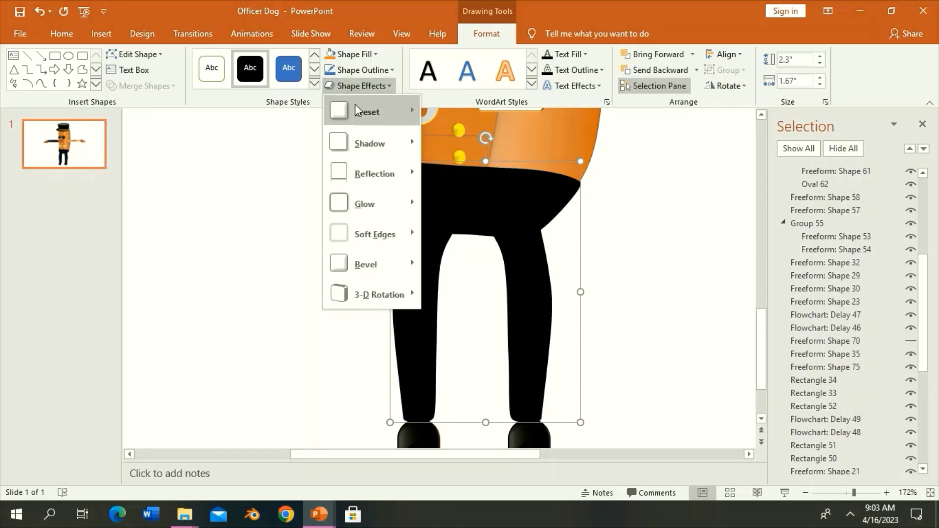
left_click(478, 187)
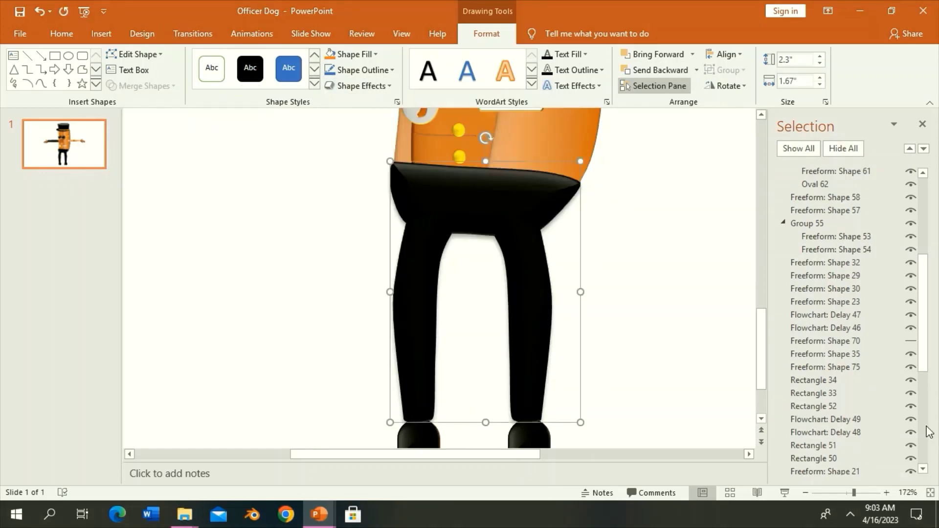
Step: Unhide the coat pieces Freeform: Shape 70 and Freeform: Shape 72
left_click(911, 341)
scroll(867, 462, "down", 3)
scroll(867, 462, "down", 1)
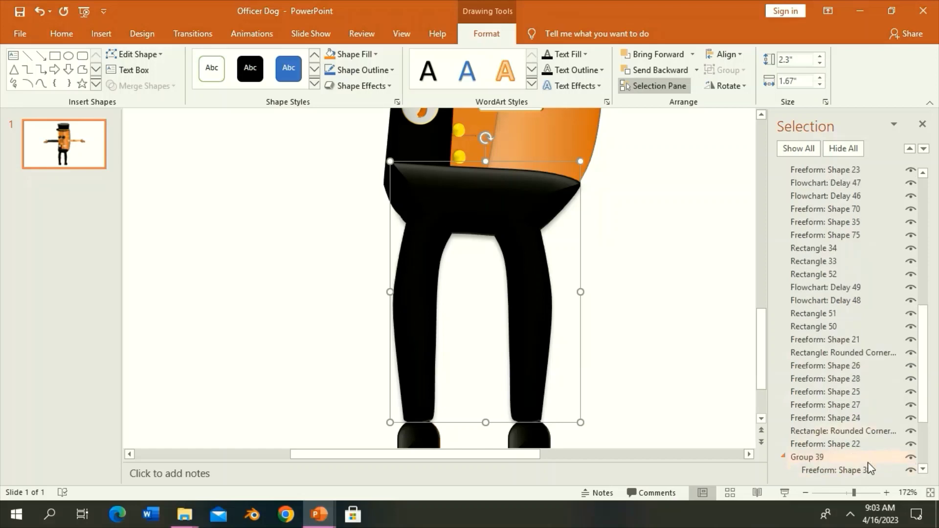
scroll(868, 463, "down", 2)
scroll(860, 456, "up", 2)
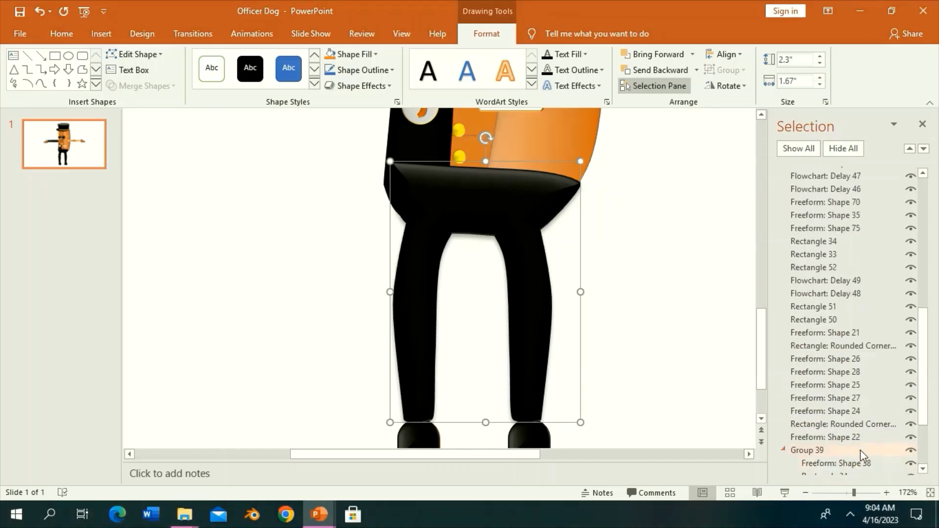
scroll(861, 456, "up", 2)
scroll(860, 455, "up", 2)
left_click(910, 243)
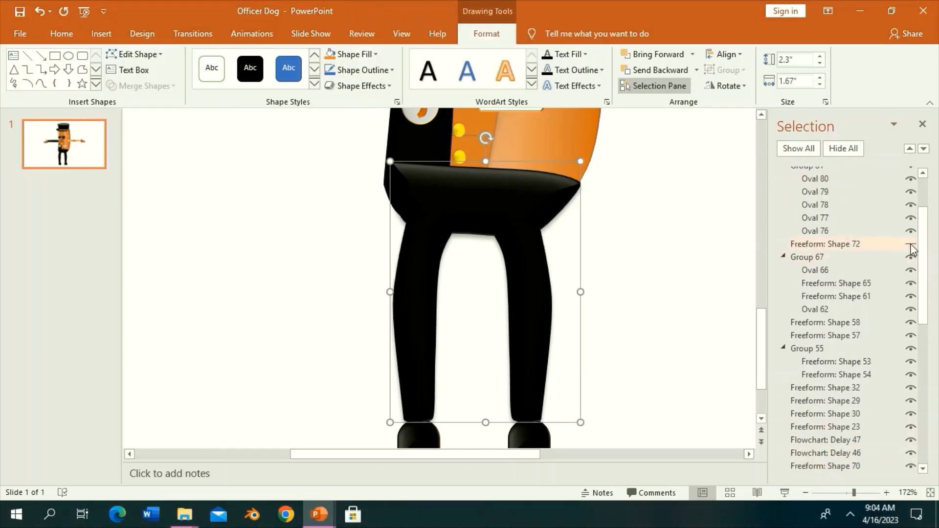
Step: Send the coat shading backward several layers so it sits behind the buttons
left_click(661, 71)
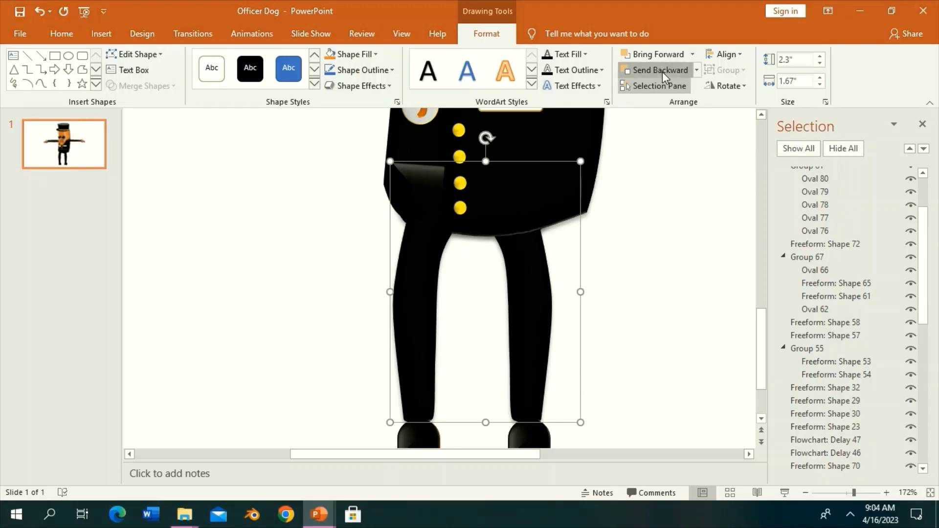
left_click(662, 71)
left_click(662, 72)
left_click(662, 72)
left_click(662, 71)
left_click(662, 71)
left_click(662, 71)
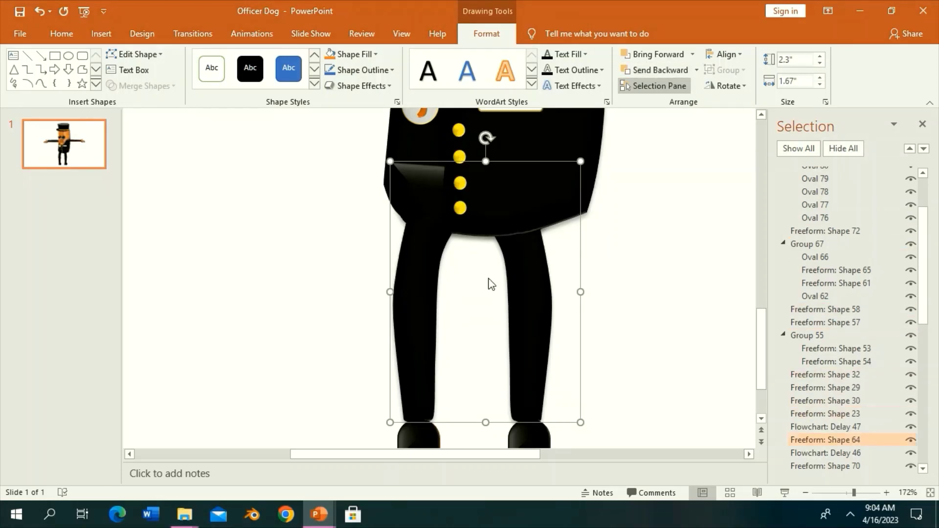
left_click(649, 65)
left_click(644, 313)
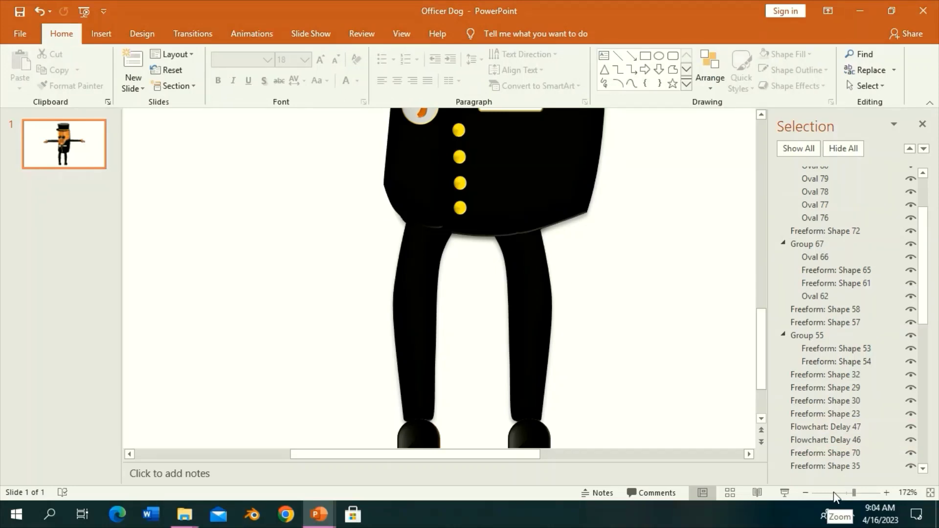
Step: Select both shoes and send them back one layer
scroll(399, 366, "down", 1)
left_click(419, 406)
left_click(529, 409, "shift")
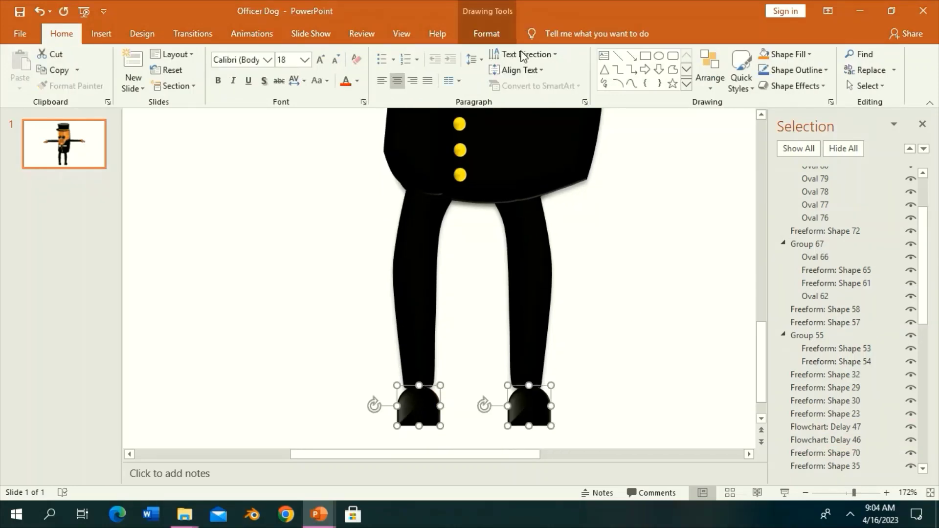
left_click(661, 70)
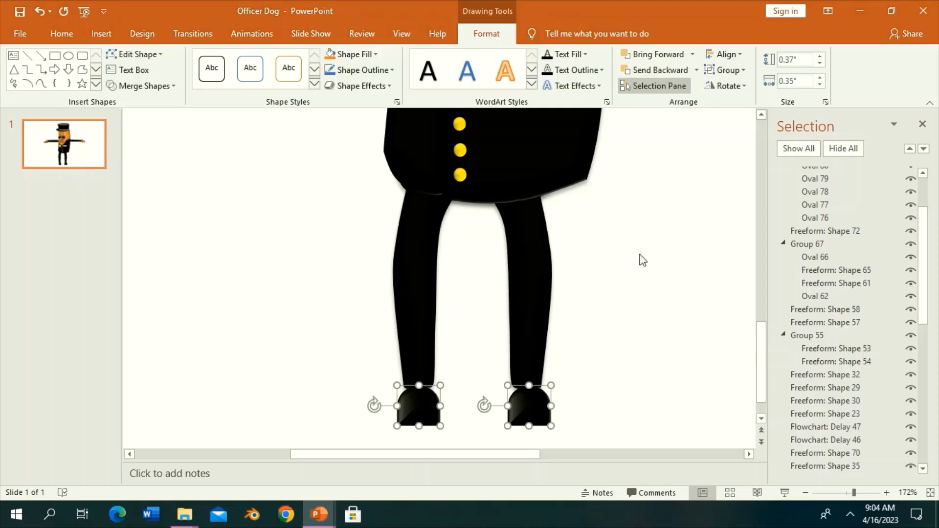
Step: Send both shoes back five layers, then forward two so they show black over the hems
left_click(641, 293)
left_click(431, 413)
left_click(537, 402, "shift")
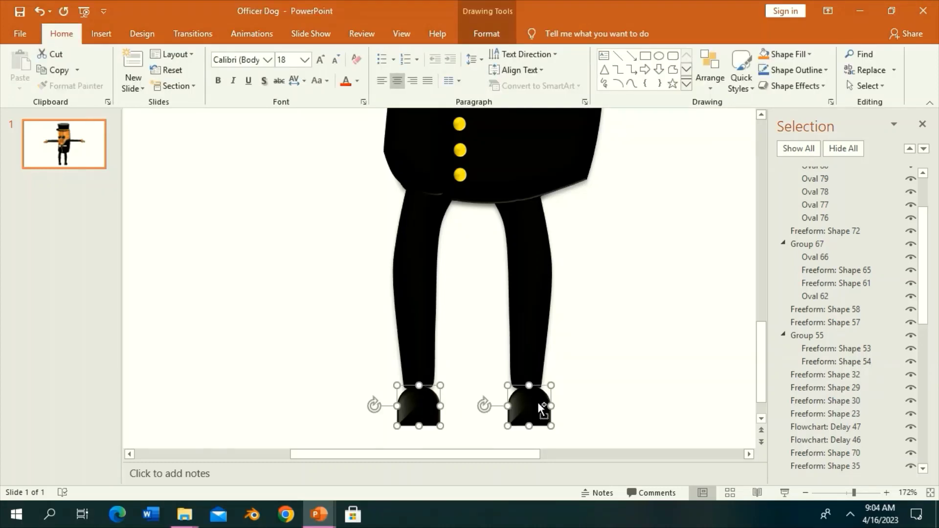
left_click(487, 33)
left_click(675, 69)
left_click(676, 69)
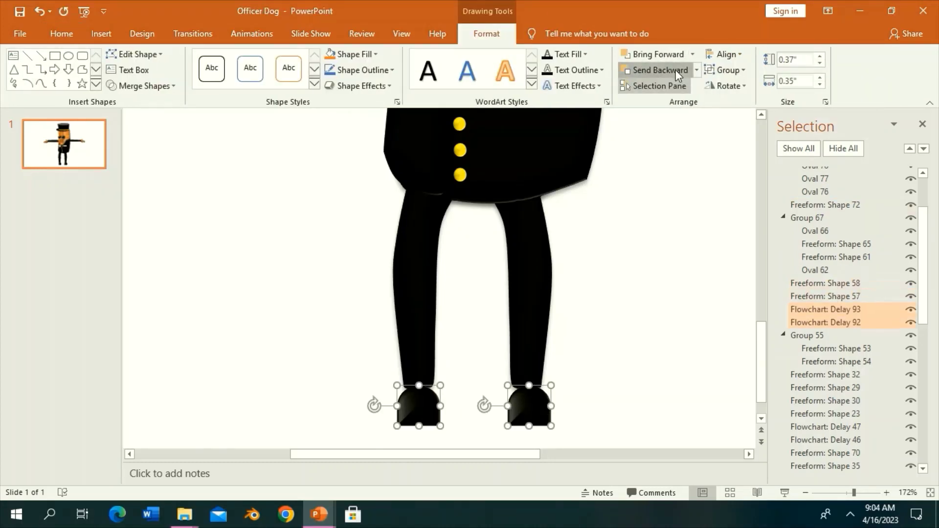
left_click(676, 69)
left_click(675, 70)
left_click(676, 69)
left_click(676, 56)
left_click(676, 56)
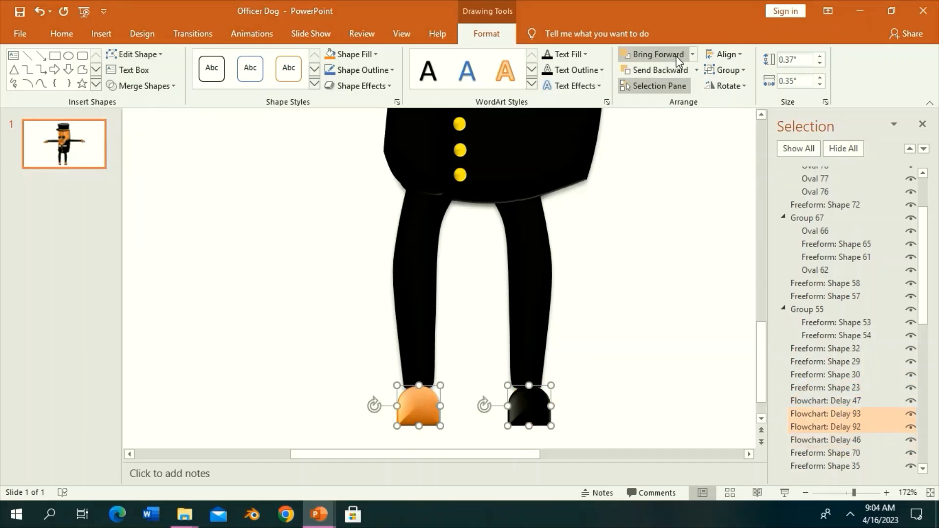
left_click(675, 56)
left_click(681, 222)
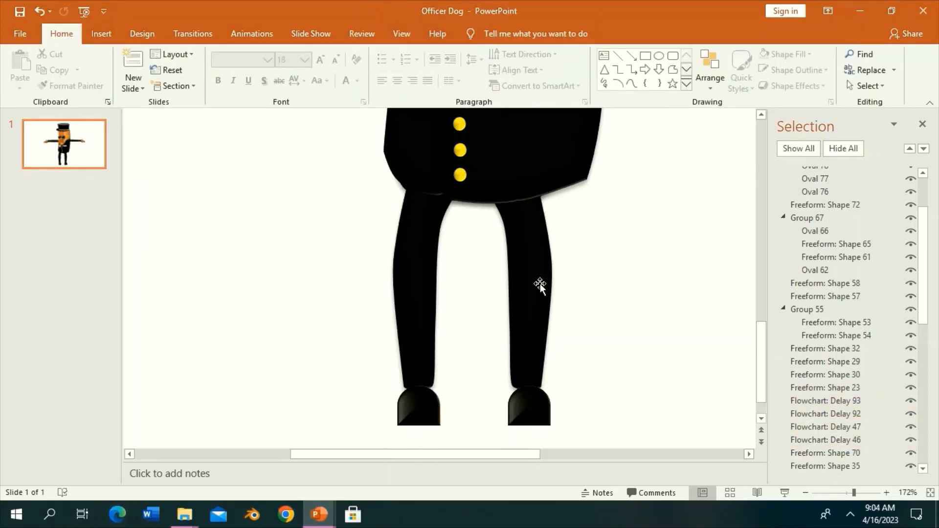
Step: In the Selection Pane, raise the coat shading behind the shoe and Freeform: Shape 70 above the shading
left_click(538, 366)
scroll(855, 313, "down", 4)
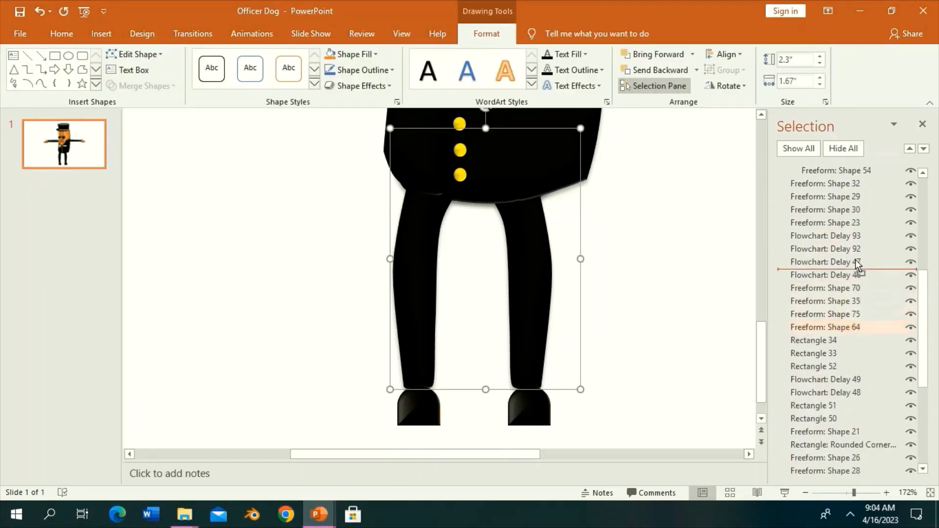
left_click_drag(856, 327, 852, 245)
left_click(729, 337)
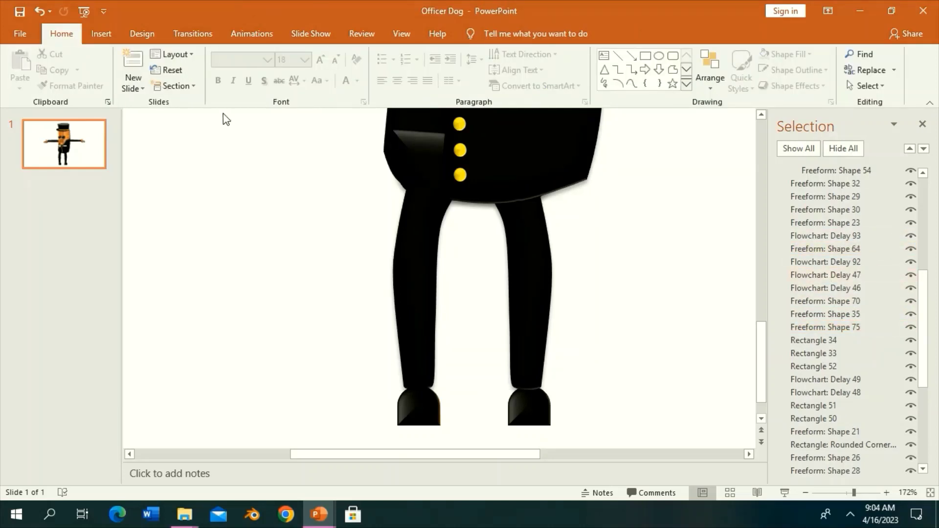
left_click(432, 117)
left_click_drag(858, 266, 848, 239)
left_click(694, 288)
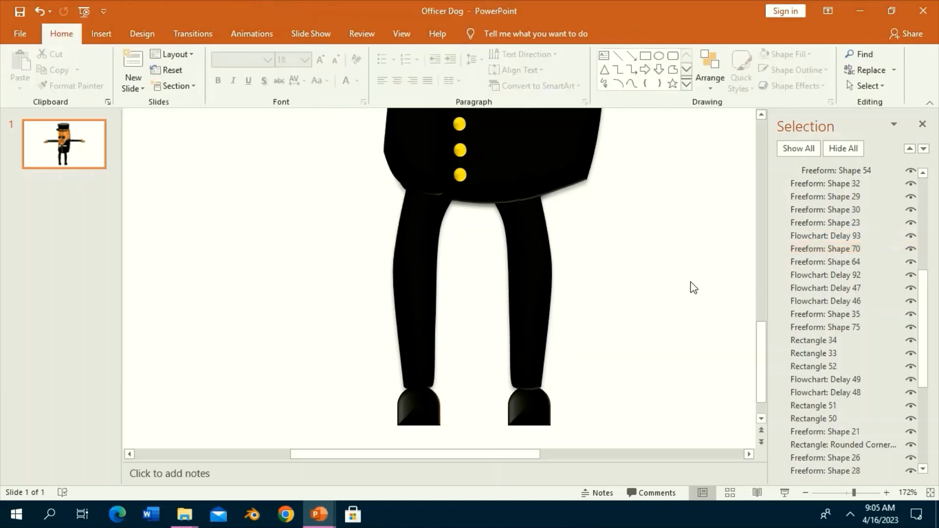
scroll(691, 288, "up", 3)
scroll(689, 287, "up", 2)
scroll(688, 288, "up", 2)
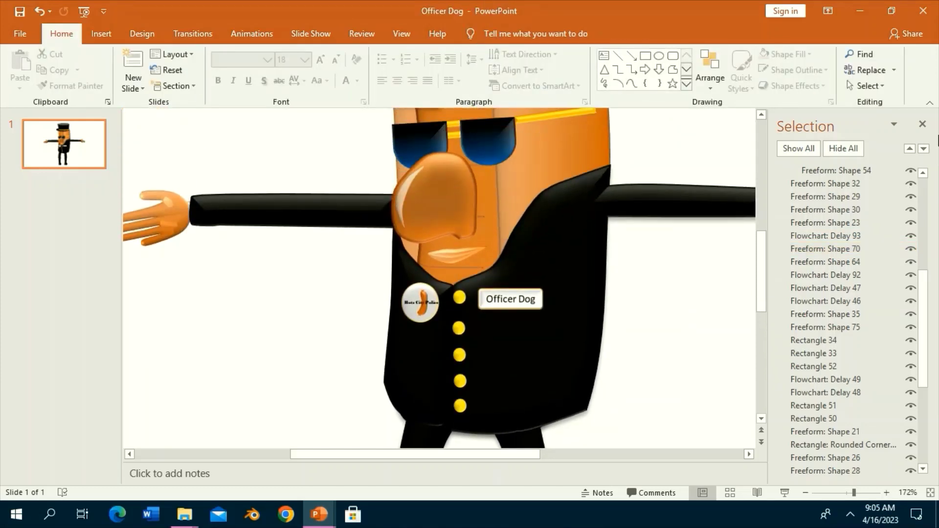
Step: Close the Selection Pane, fit the slide in view, and save the presentation
left_click(922, 124)
left_click(832, 492)
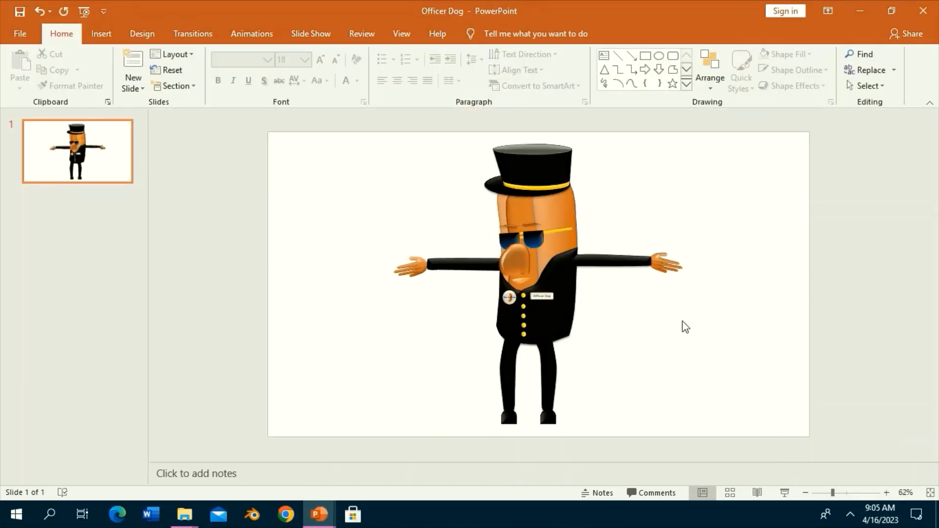
key("ctrl+s")
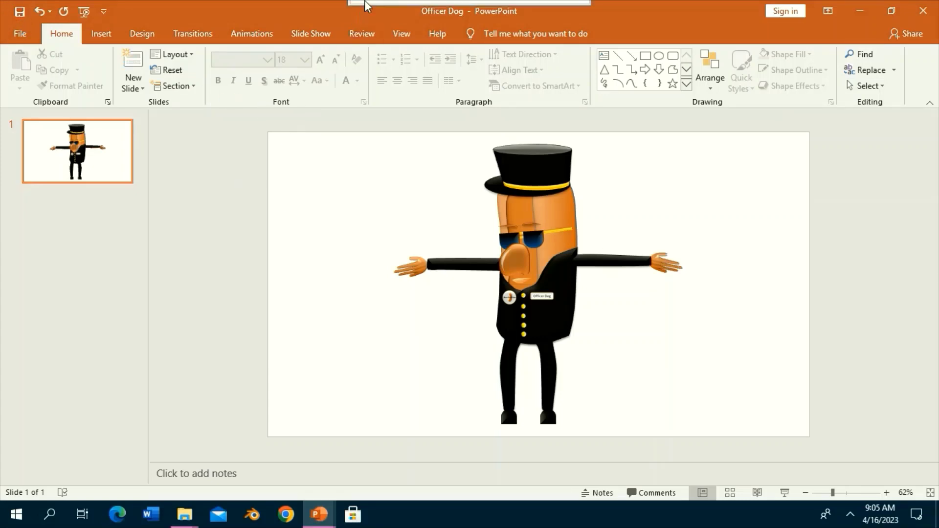
Step: Marquee-select the whole officer and group all its parts into one object
left_click_drag(754, 121, 376, 431)
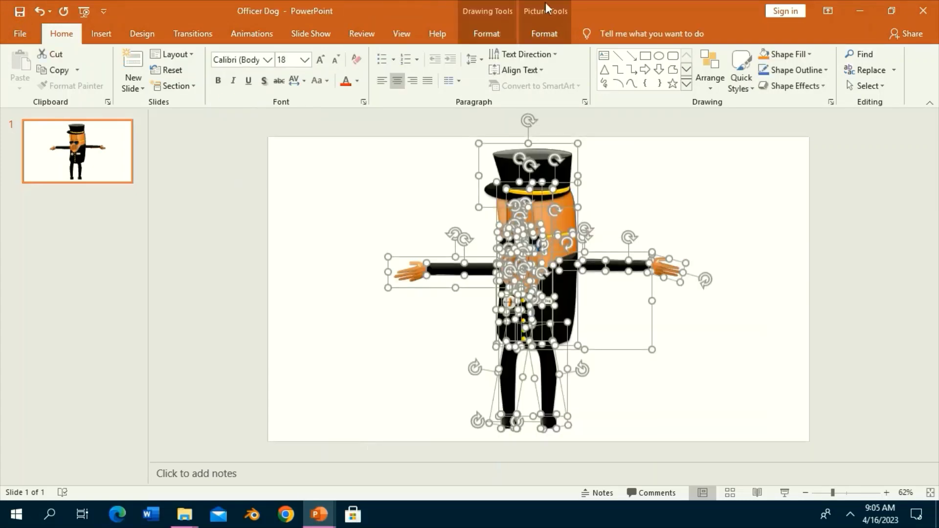
left_click(542, 34)
left_click(745, 76)
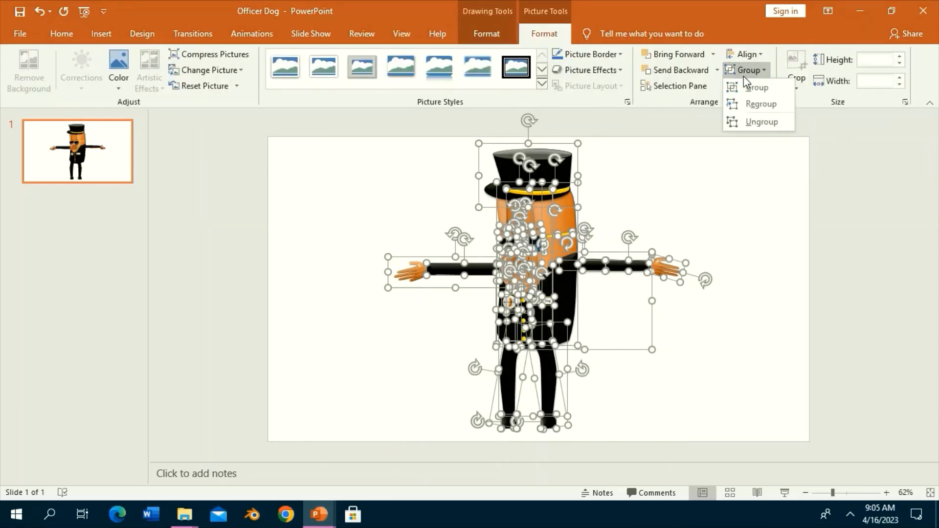
left_click(755, 87)
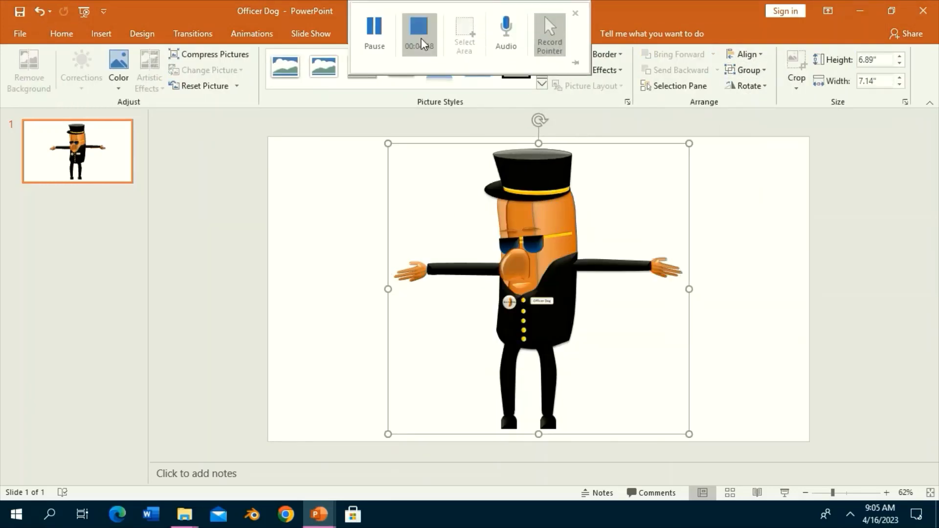